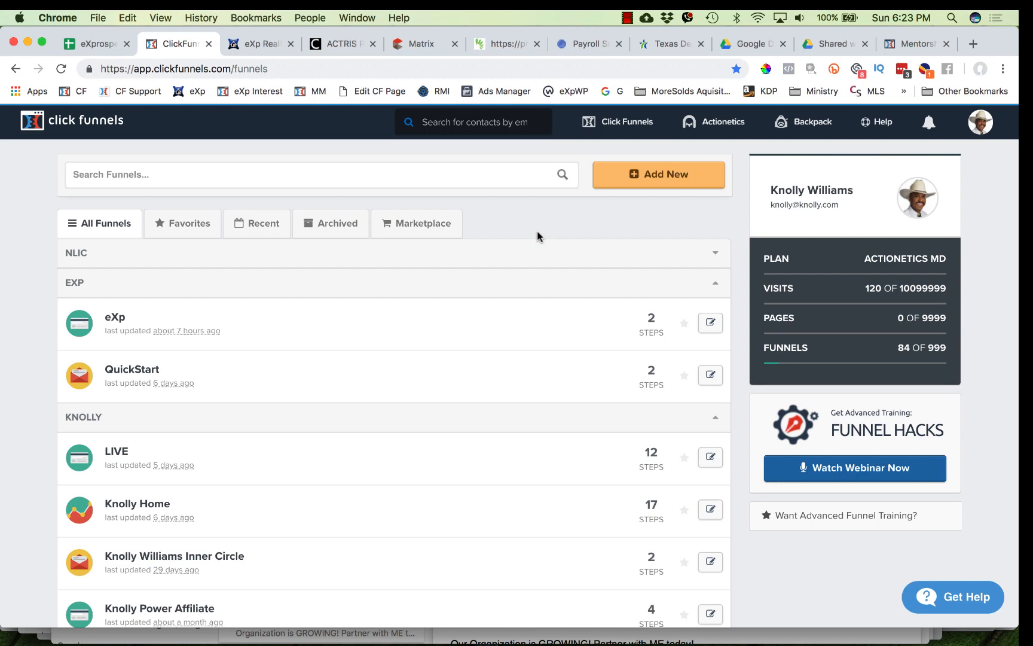
- Browse through the list of funnels in the account
scroll(451, 448, down, 10)
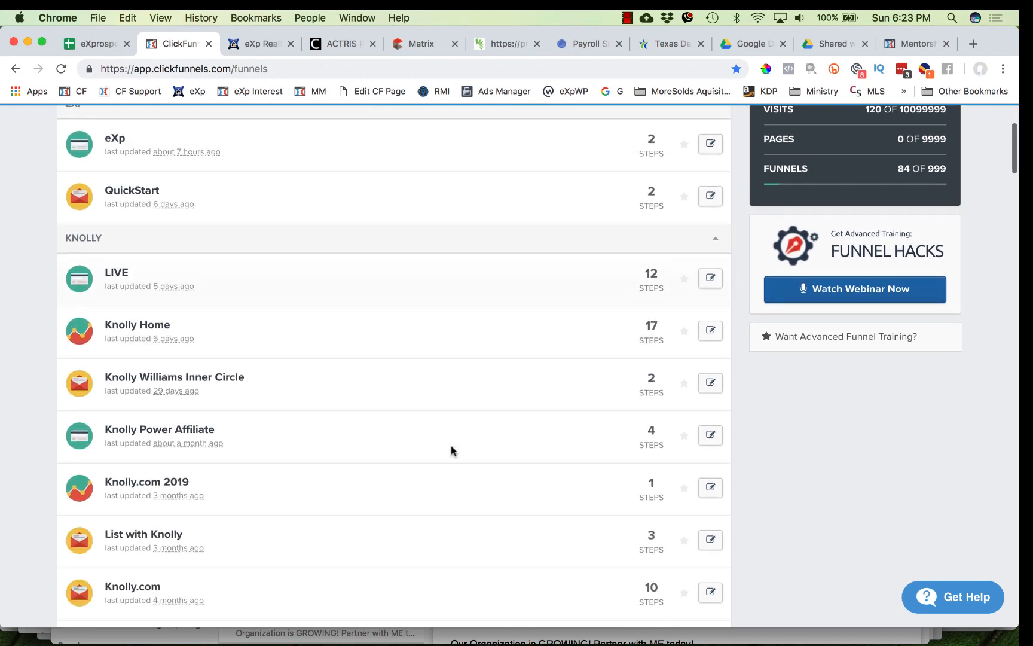
scroll(451, 449, down, 20)
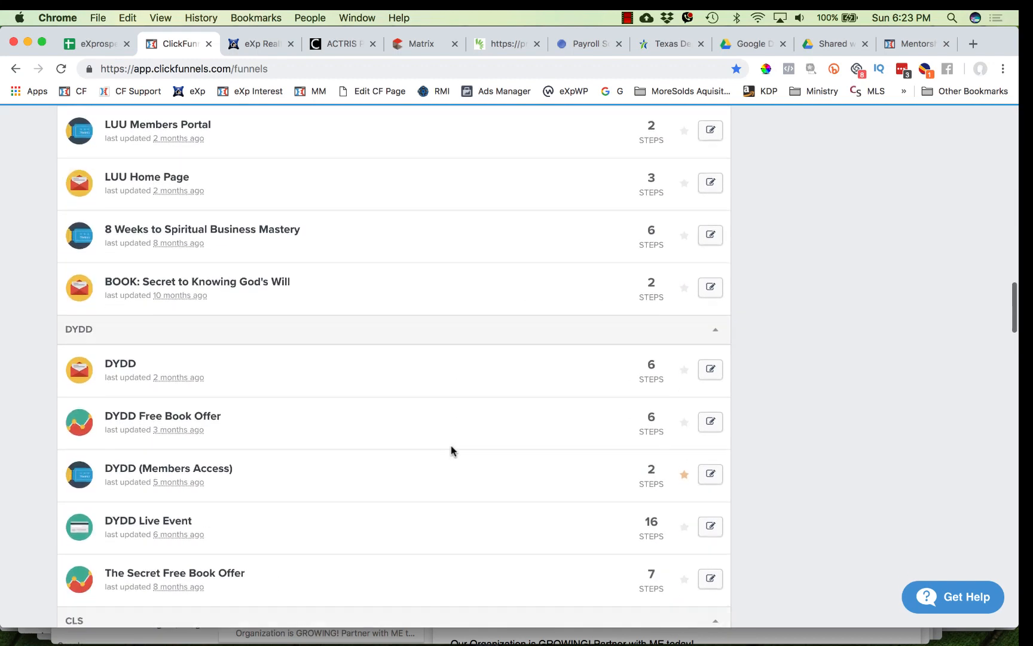
scroll(451, 450, down, 20)
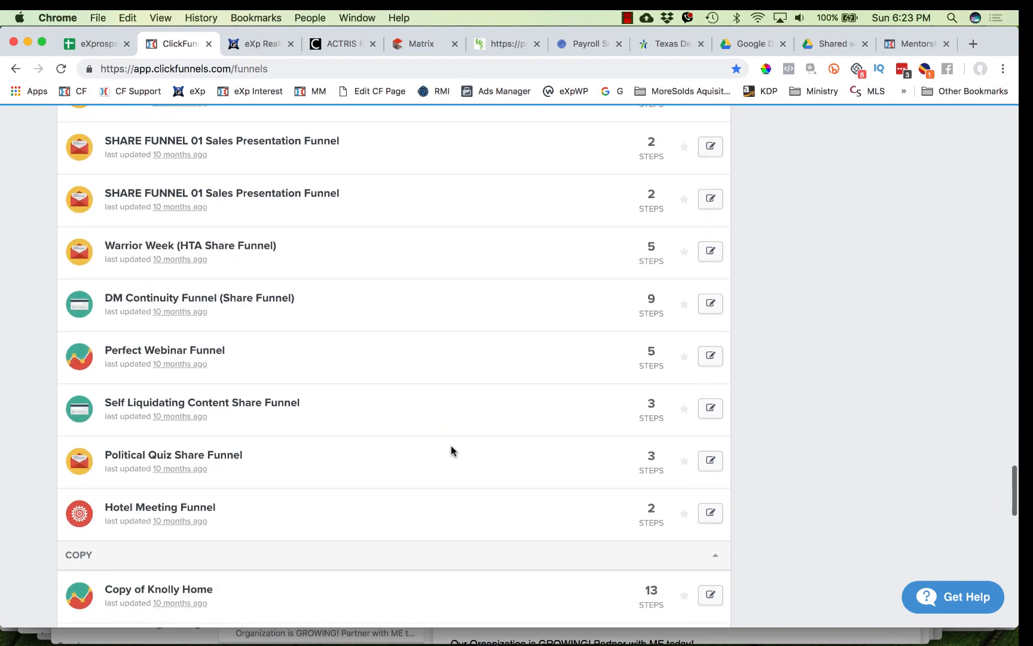
scroll(452, 450, down, 10)
scroll(451, 449, up, 20)
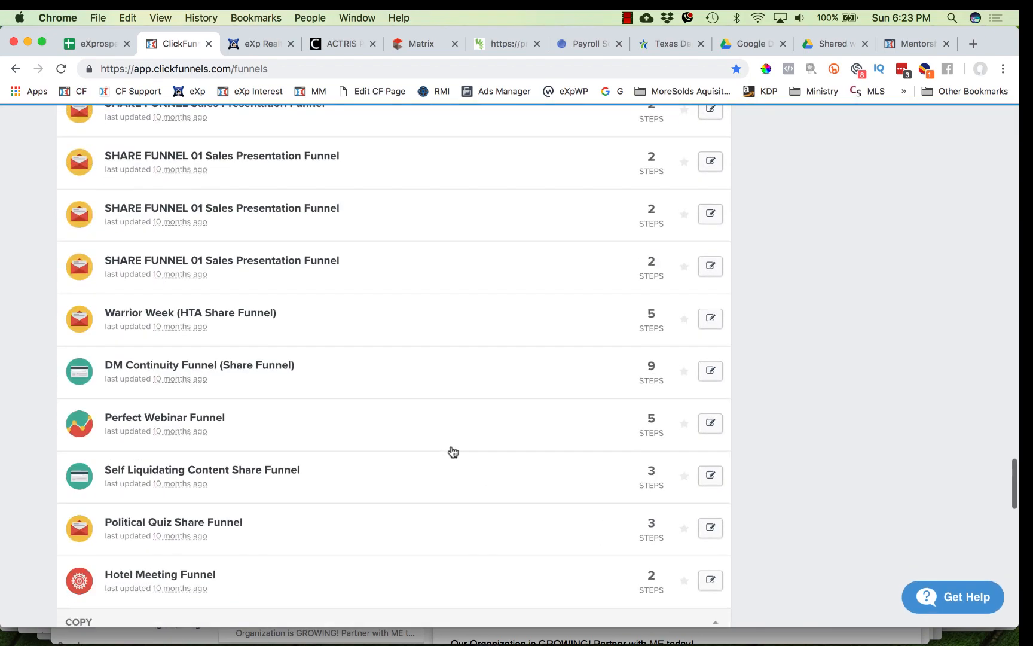
scroll(452, 451, up, 20)
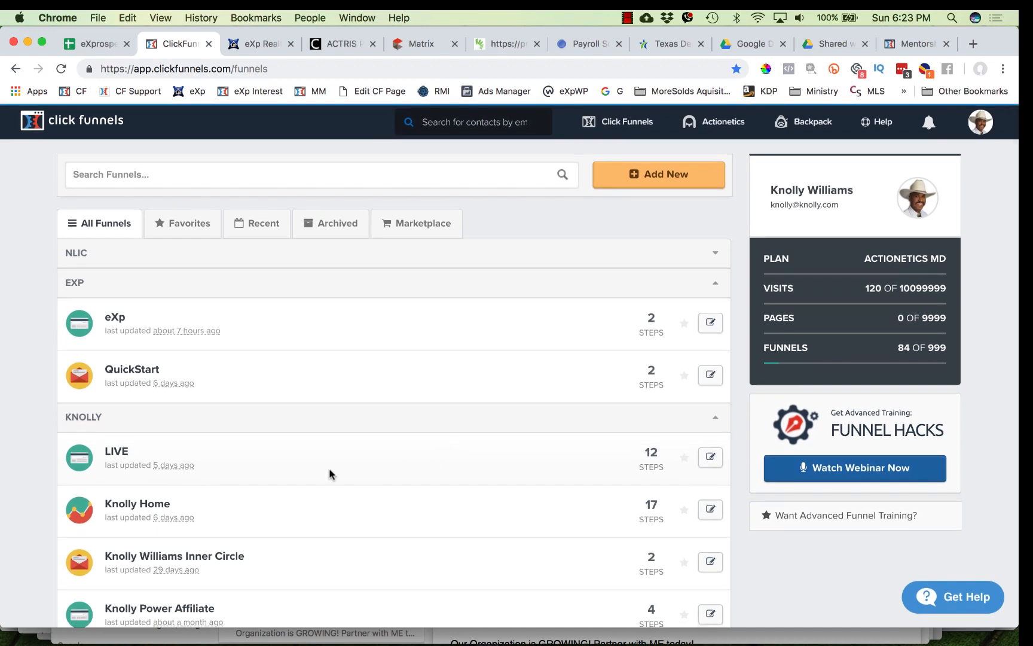
scroll(266, 327, down, 5)
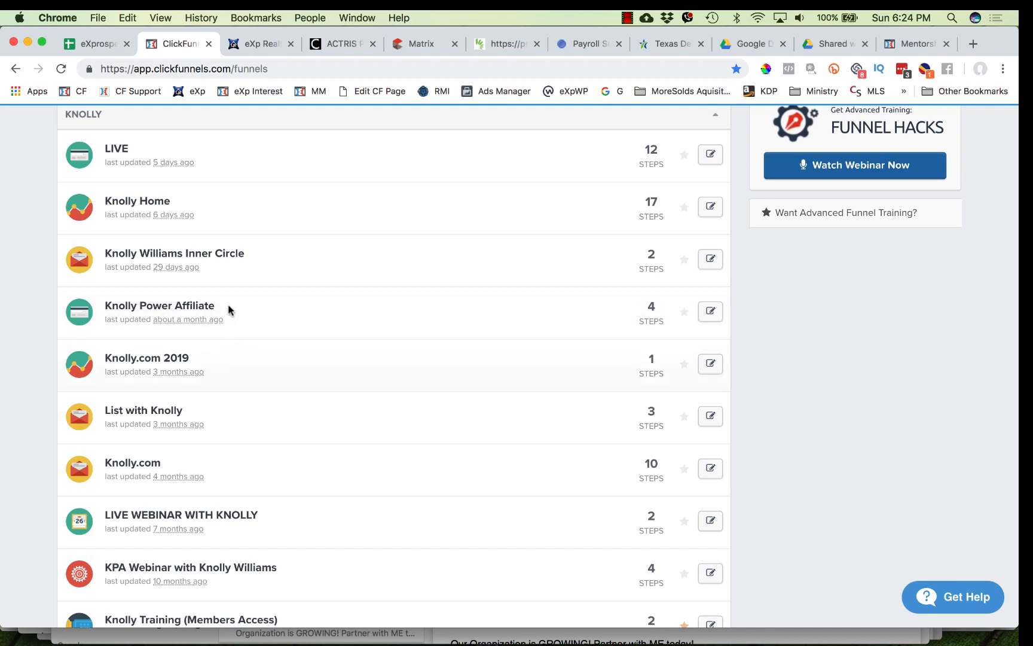
scroll(230, 283, up, 1)
scroll(230, 288, up, 5)
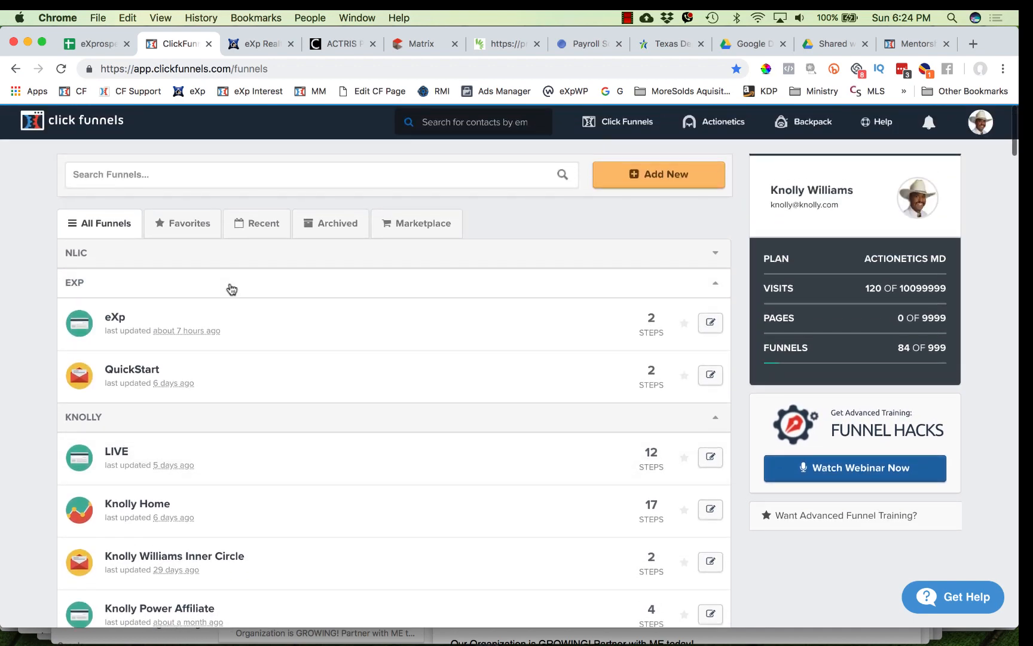
scroll(231, 289, down, 2)
scroll(231, 289, down, 3)
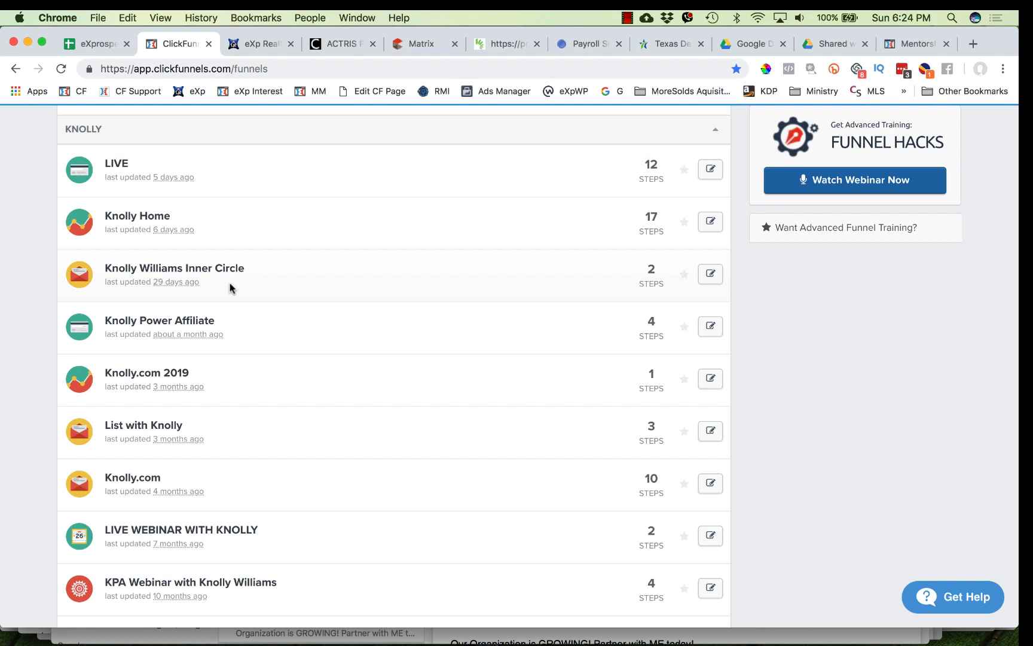
scroll(230, 288, down, 5)
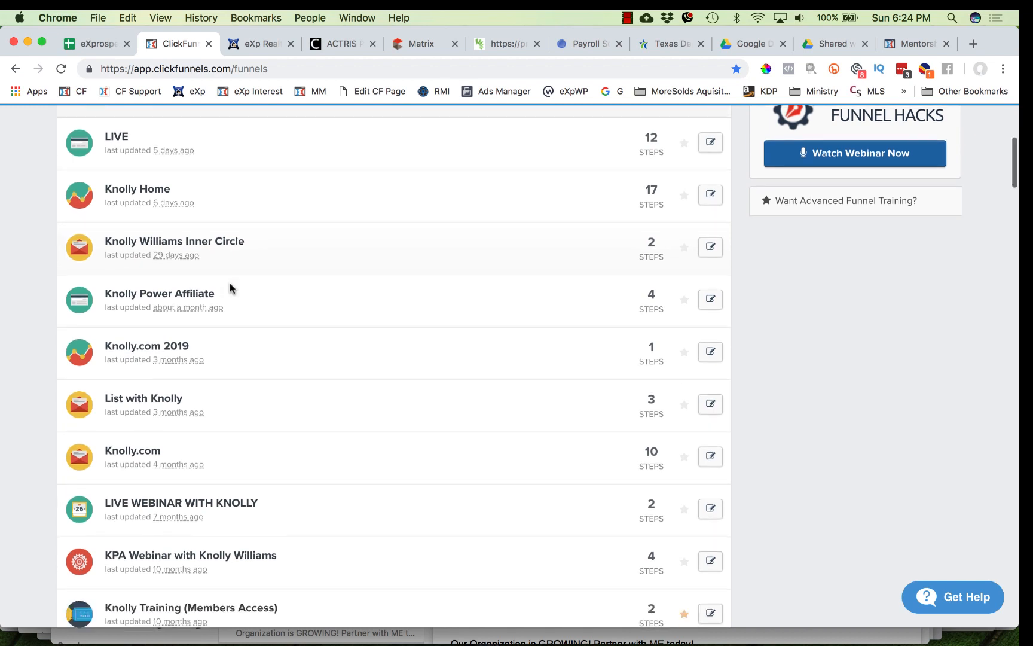
scroll(230, 289, up, 5)
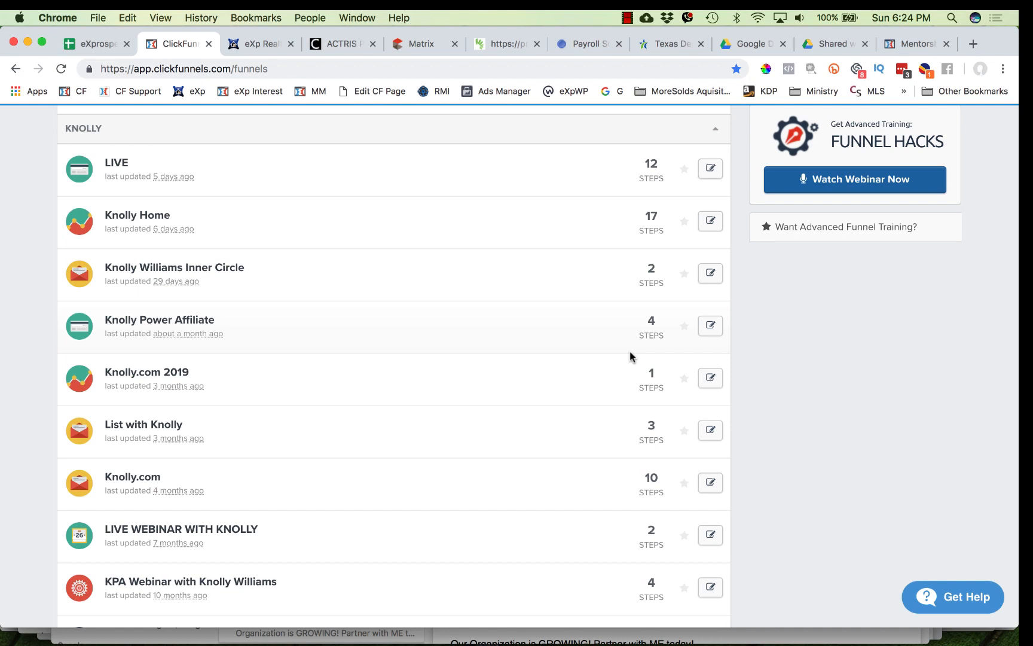
scroll(630, 357, up, 5)
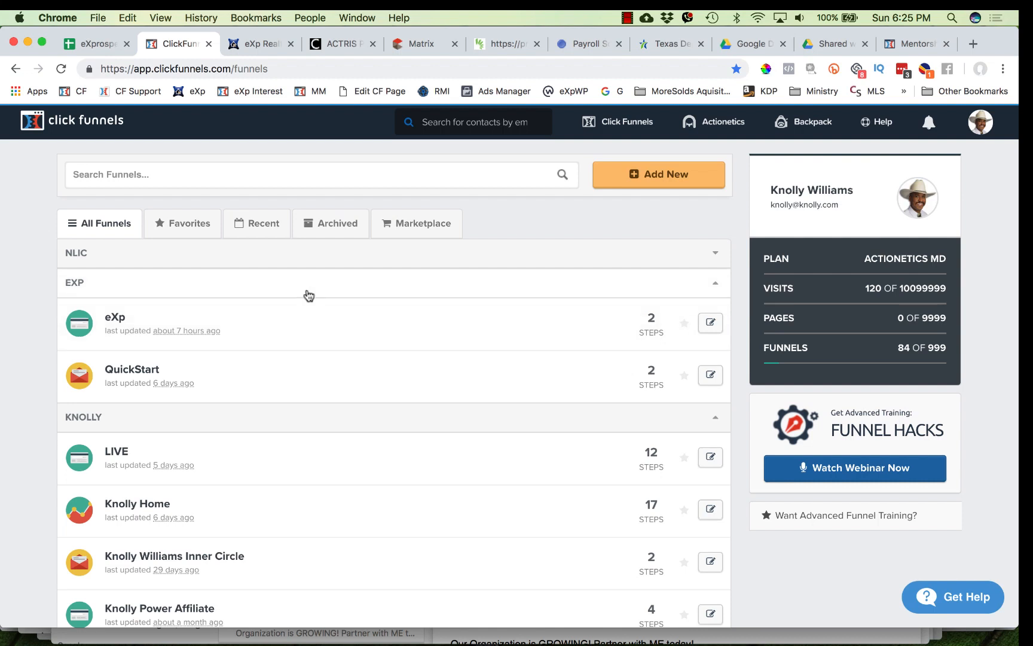
- Open the SWL Home Page funnel from the SWL group
scroll(269, 302, down, 3)
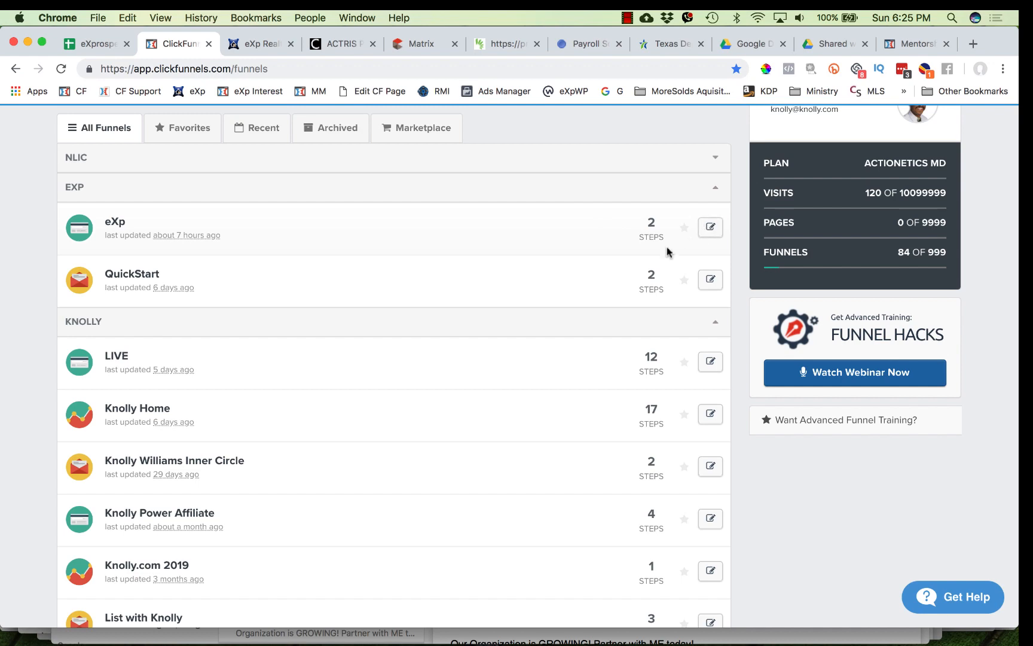
scroll(351, 415, down, 8)
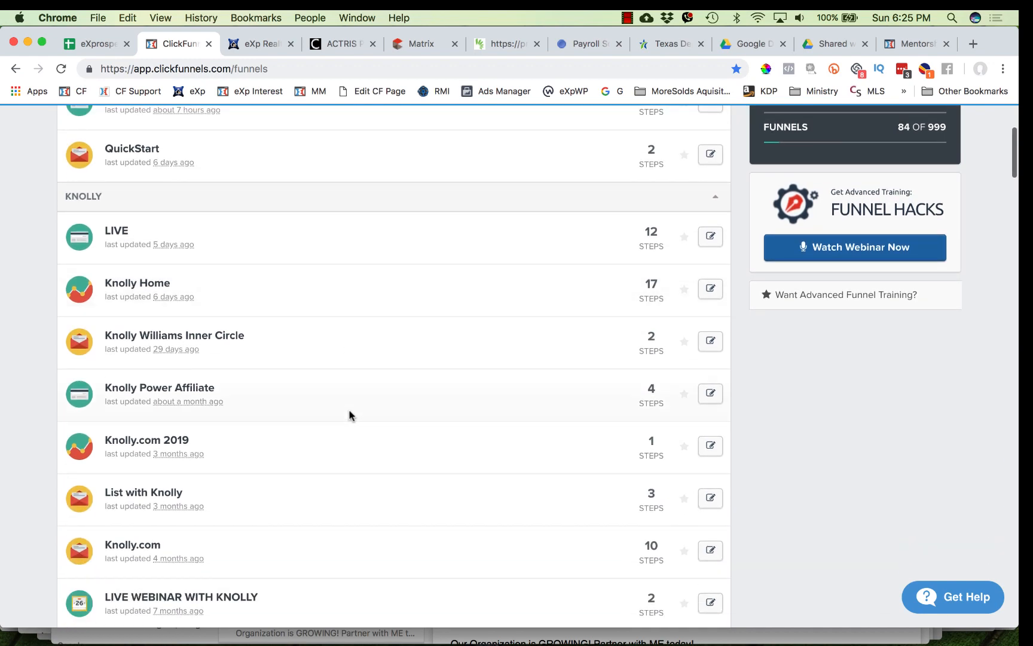
scroll(351, 415, down, 15)
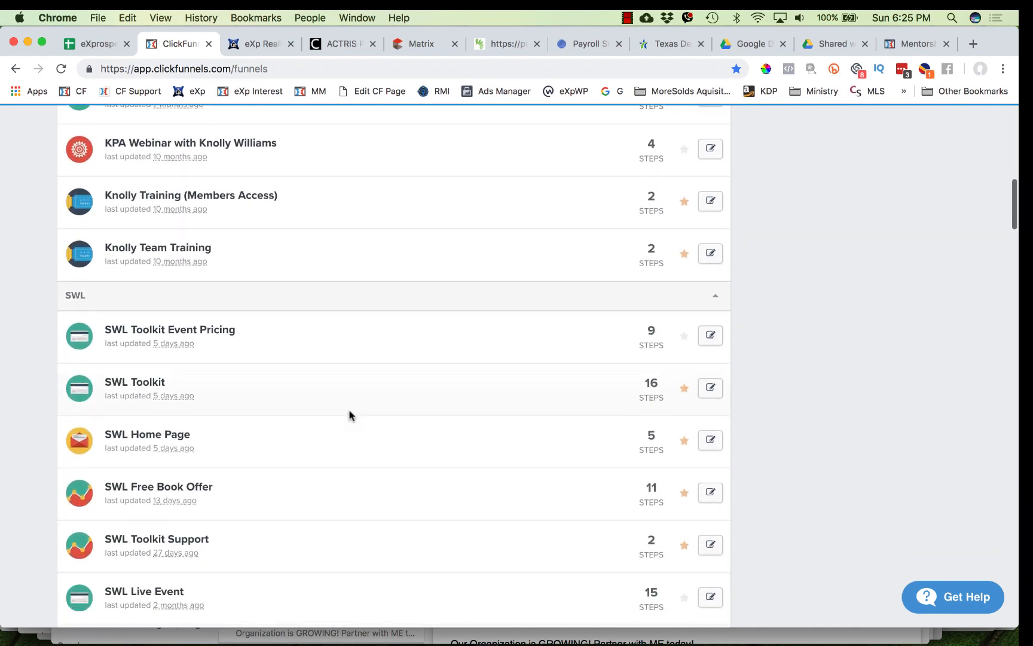
scroll(351, 415, down, 3)
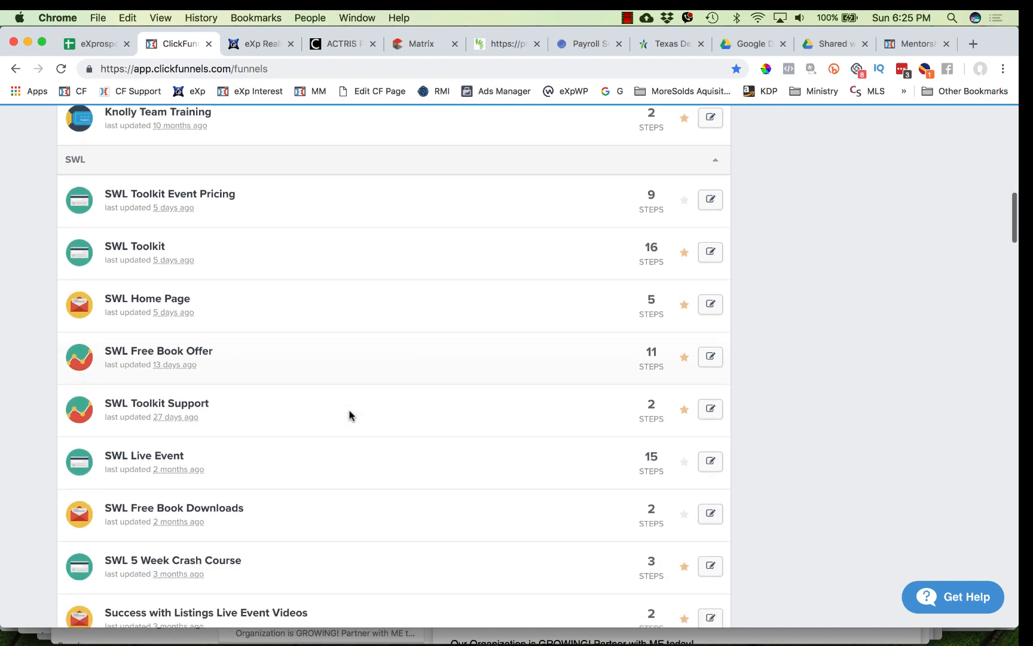
scroll(351, 415, down, 3)
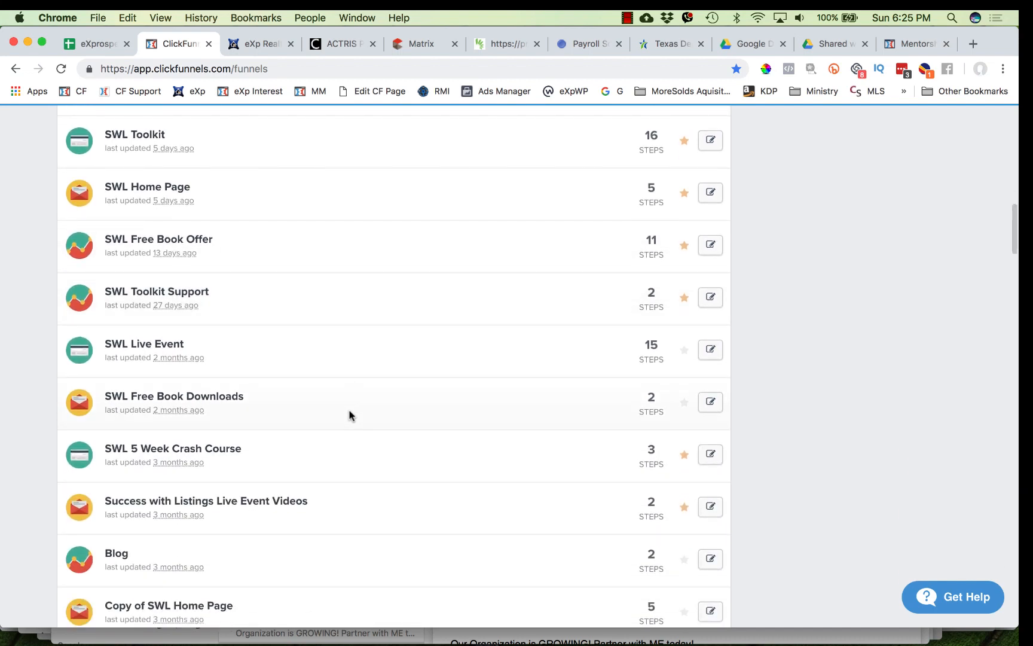
scroll(350, 415, up, 6)
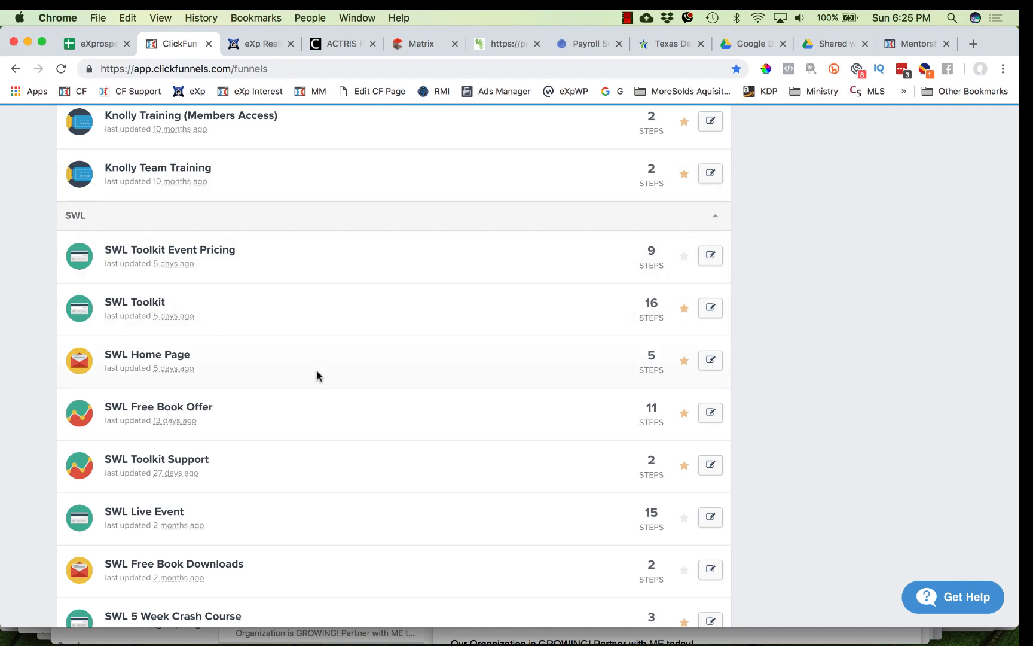
click(156, 358)
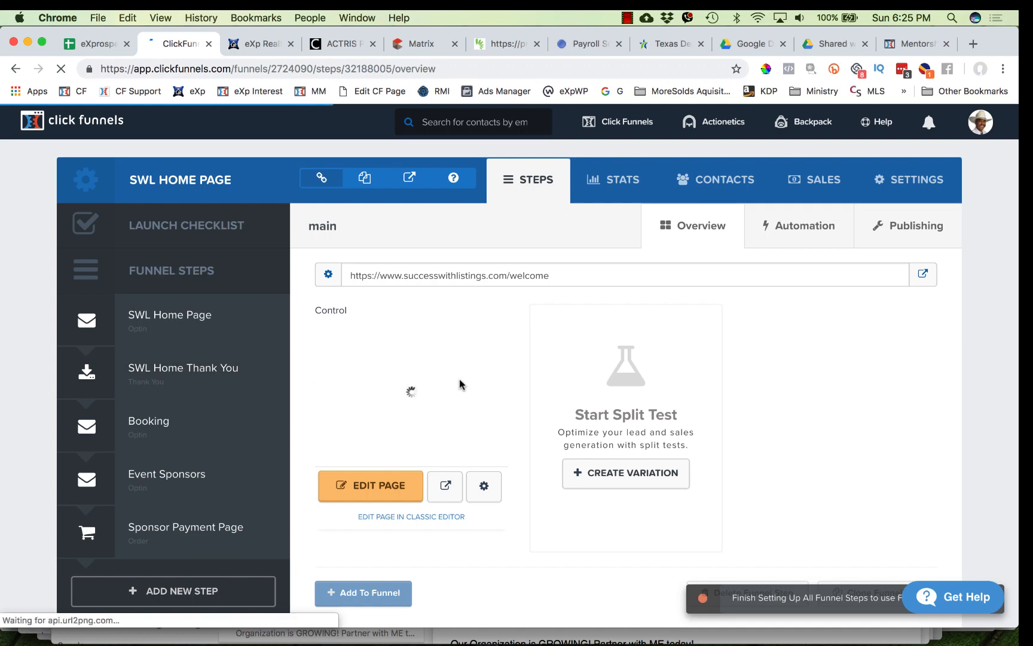
- Add a new funnel step named 'Feb 2019 Zoom Call with' followed by the two guests' first names
scroll(269, 482, down, 2)
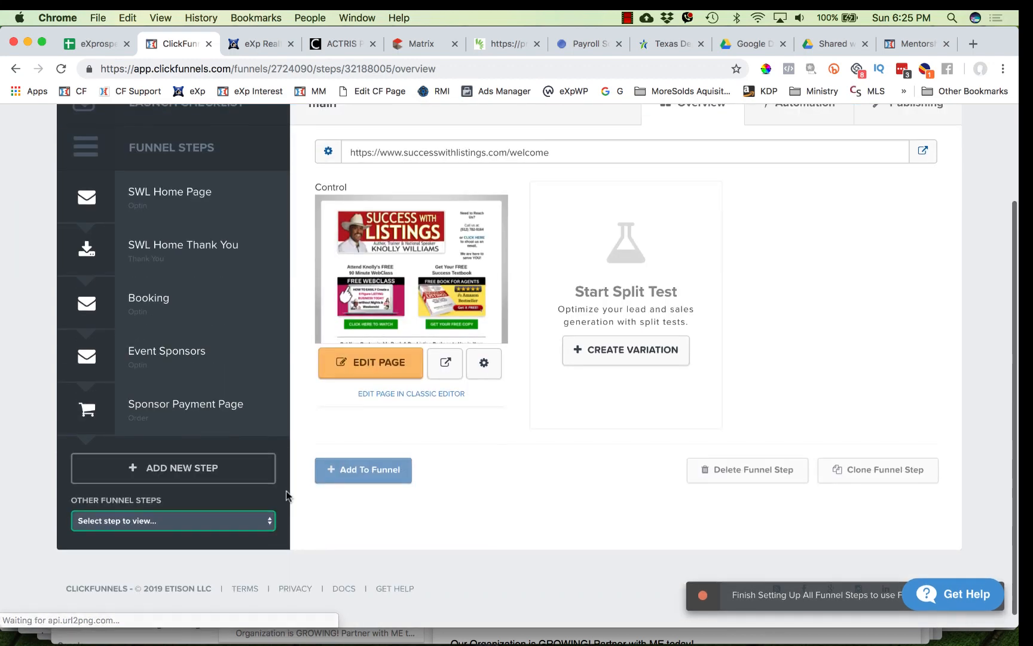
click(184, 473)
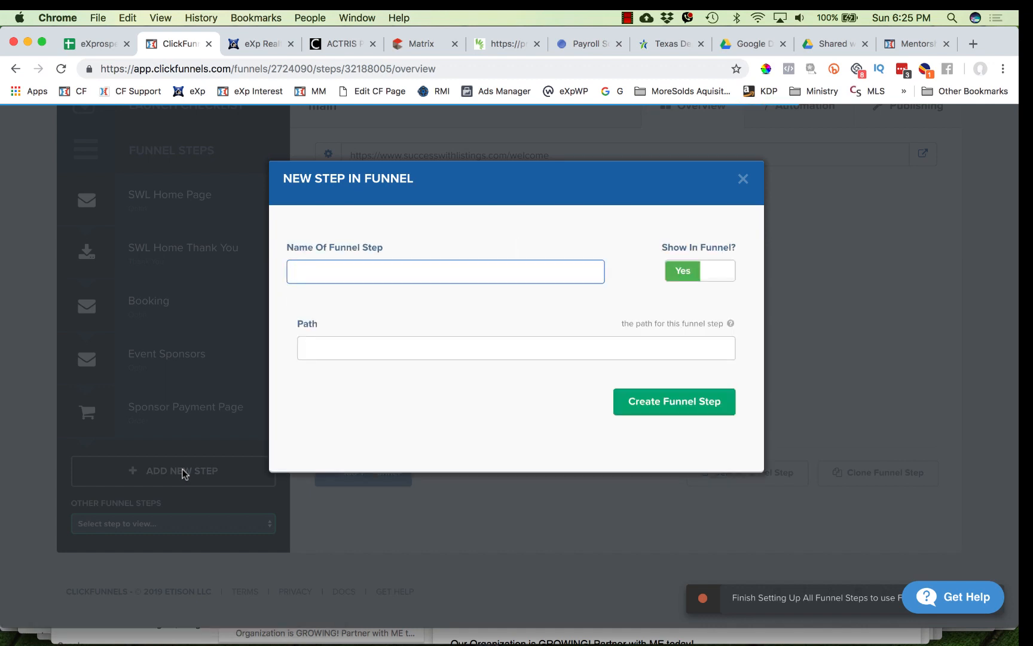
text(Feb 2019 )
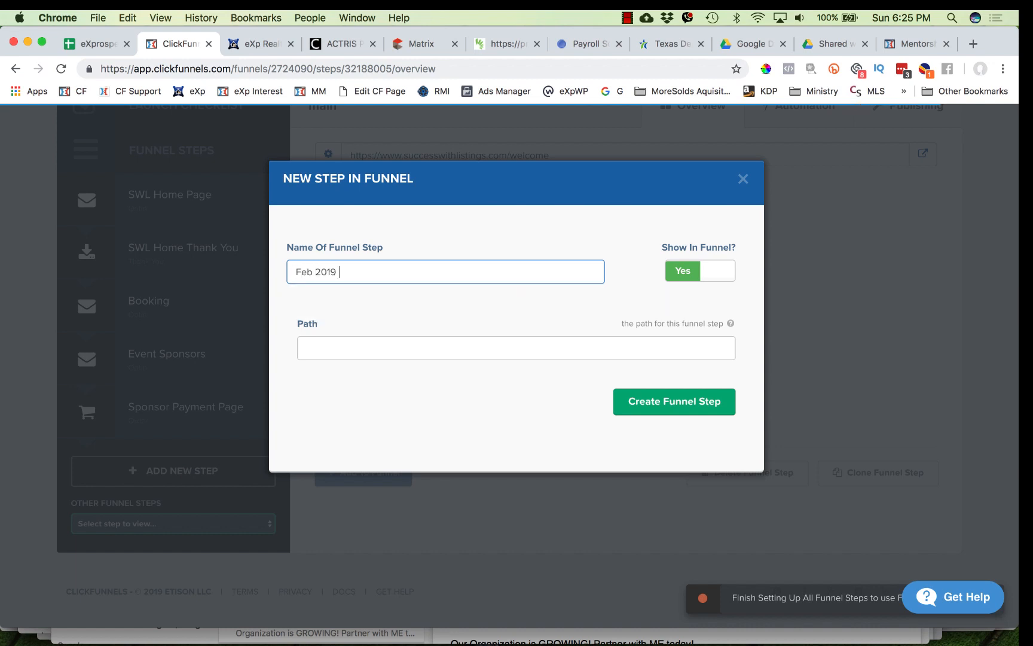
text(Zoom Call with Kevin and Fred)
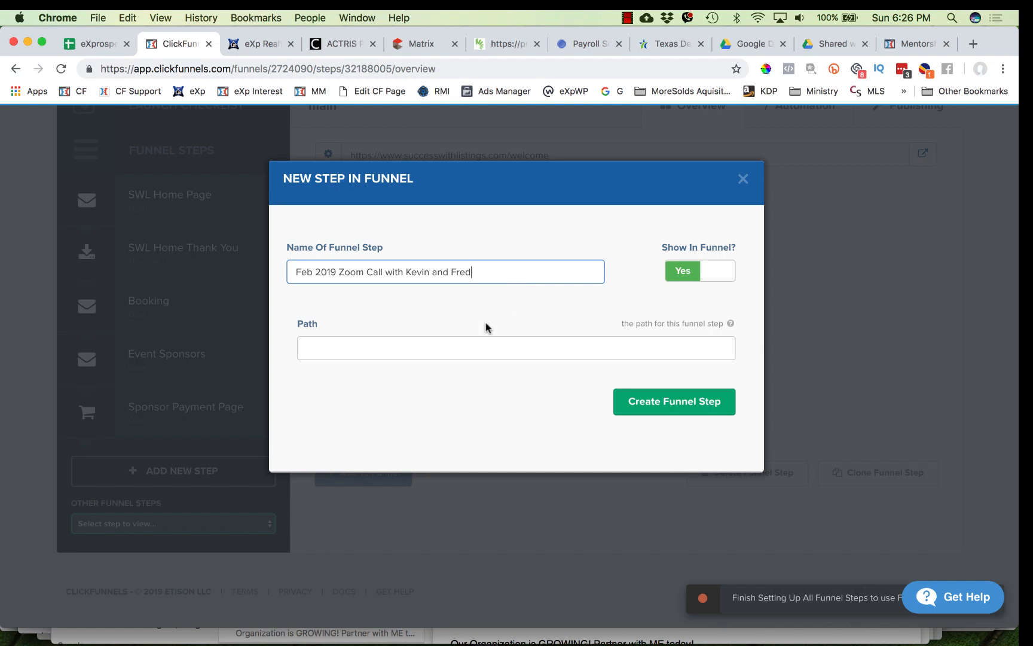
click(434, 349)
text(swl)
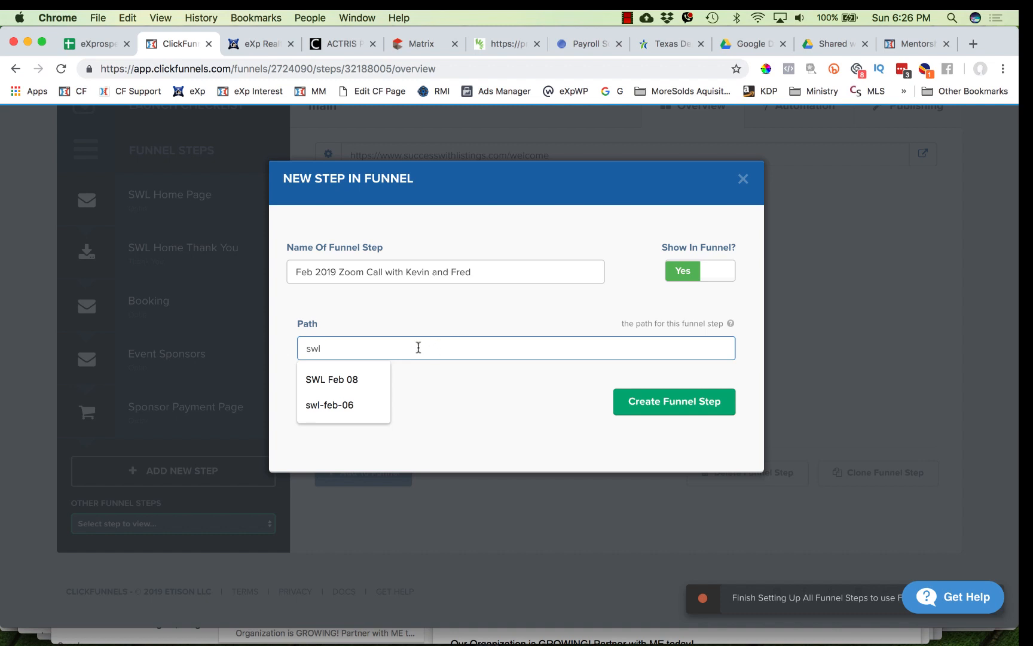
click(441, 371)
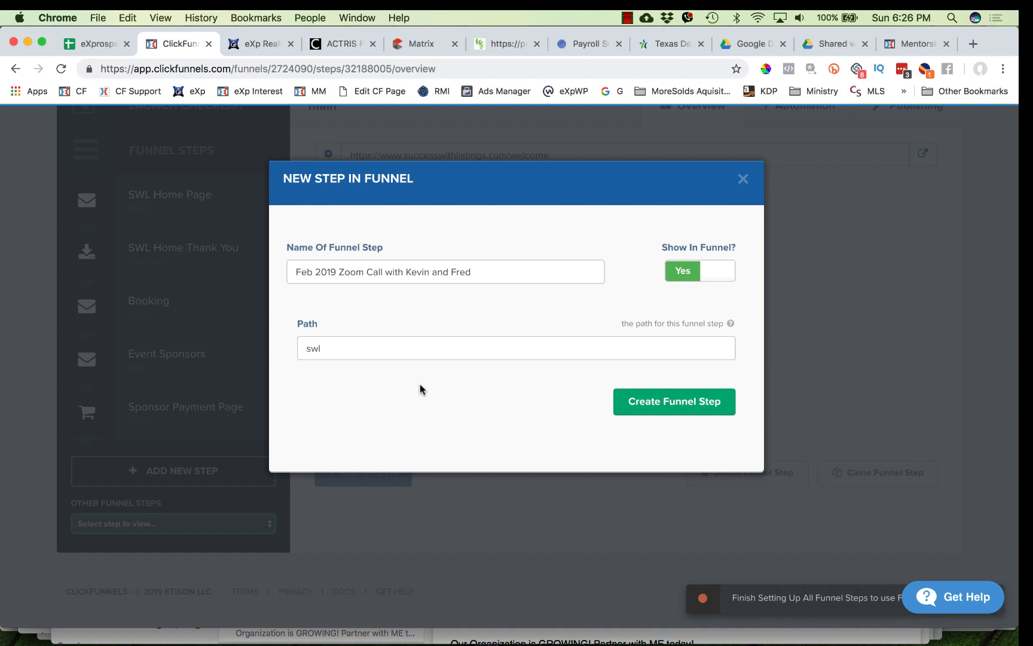
drag(321, 348, 297, 348)
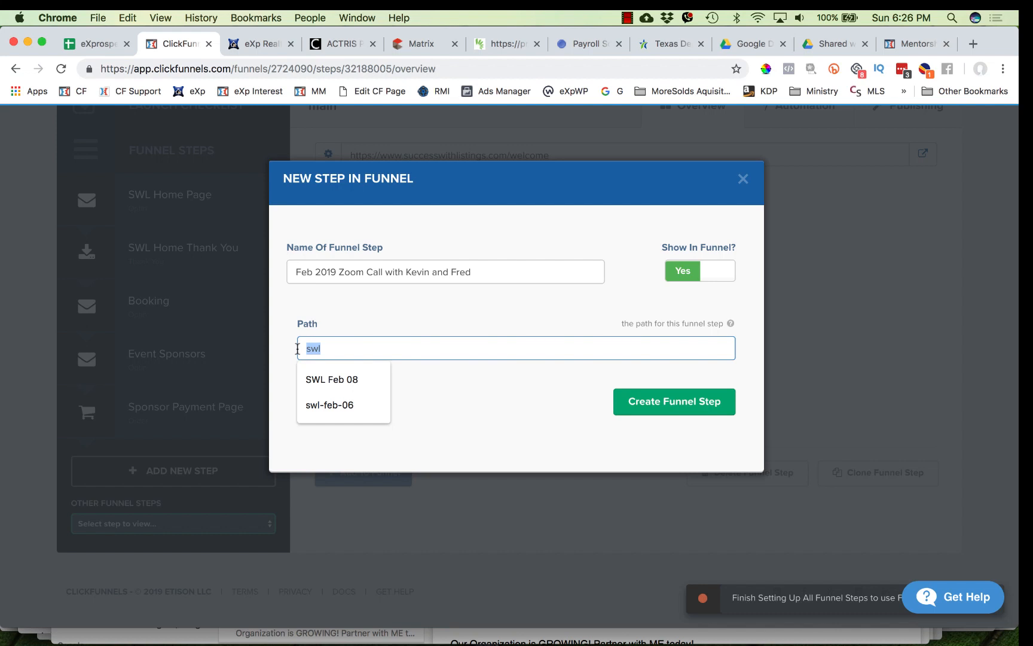
text(s)
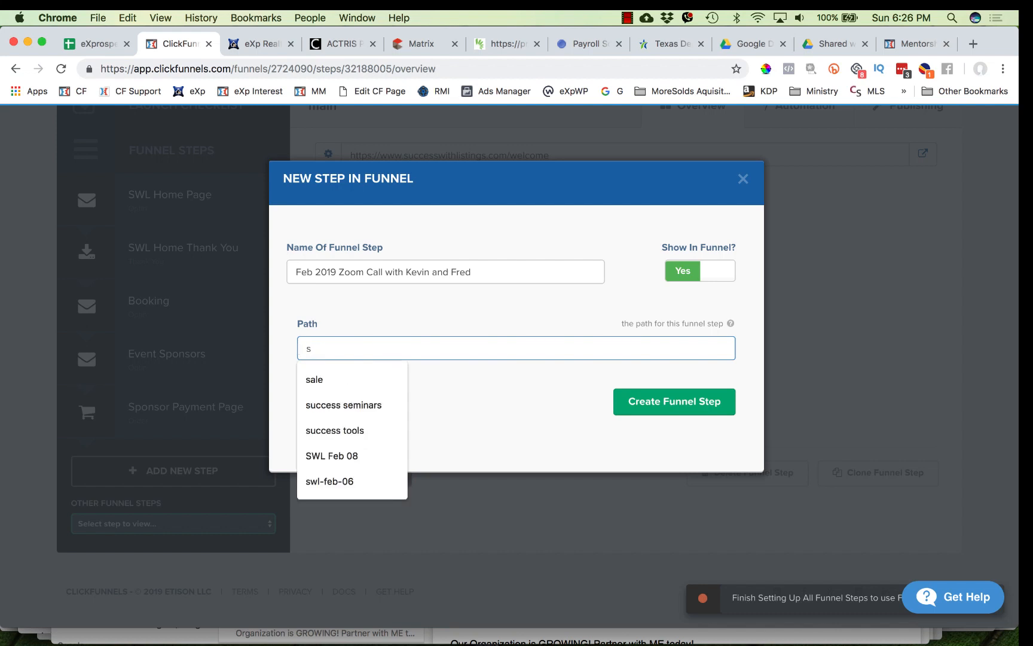
key(Escape)
key(BackSpace)
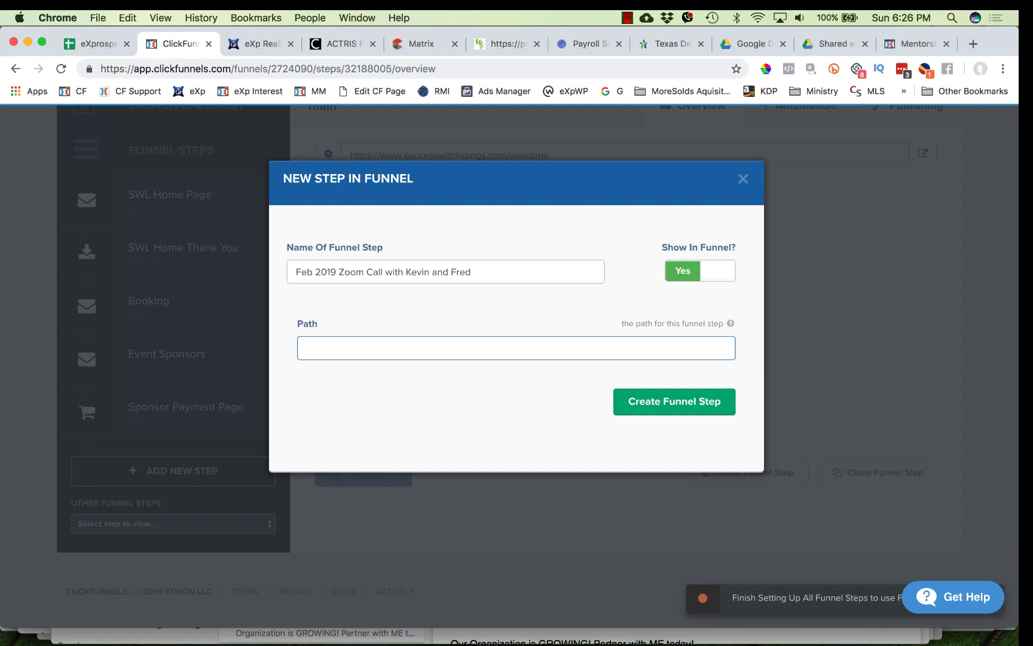
- Set the step's path starting with 'feb 2019' and create the funnel step
text(fe)
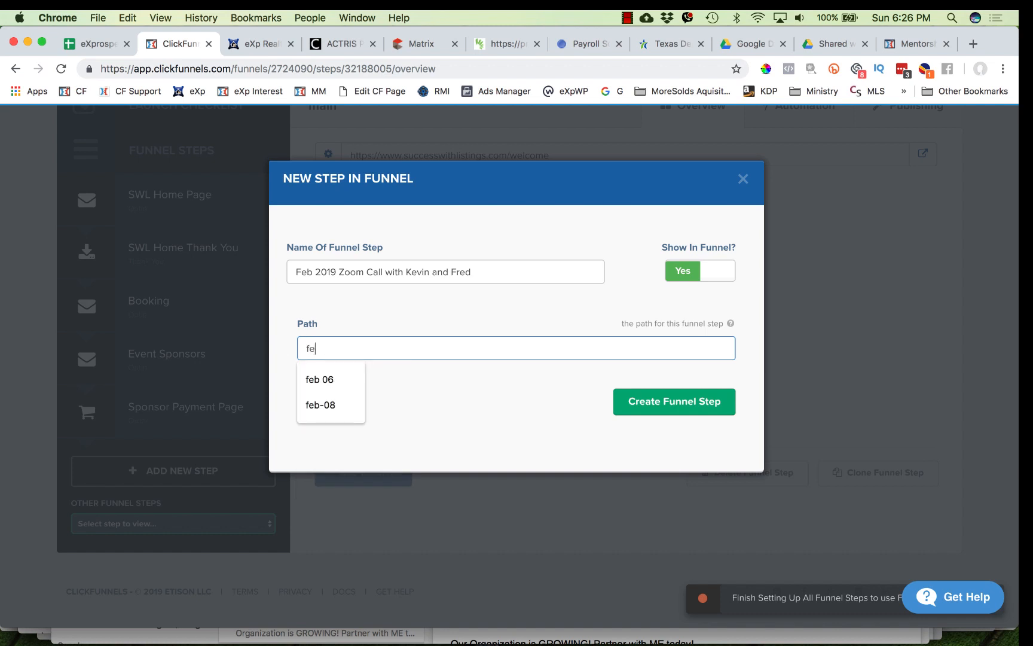
text(b 2019)
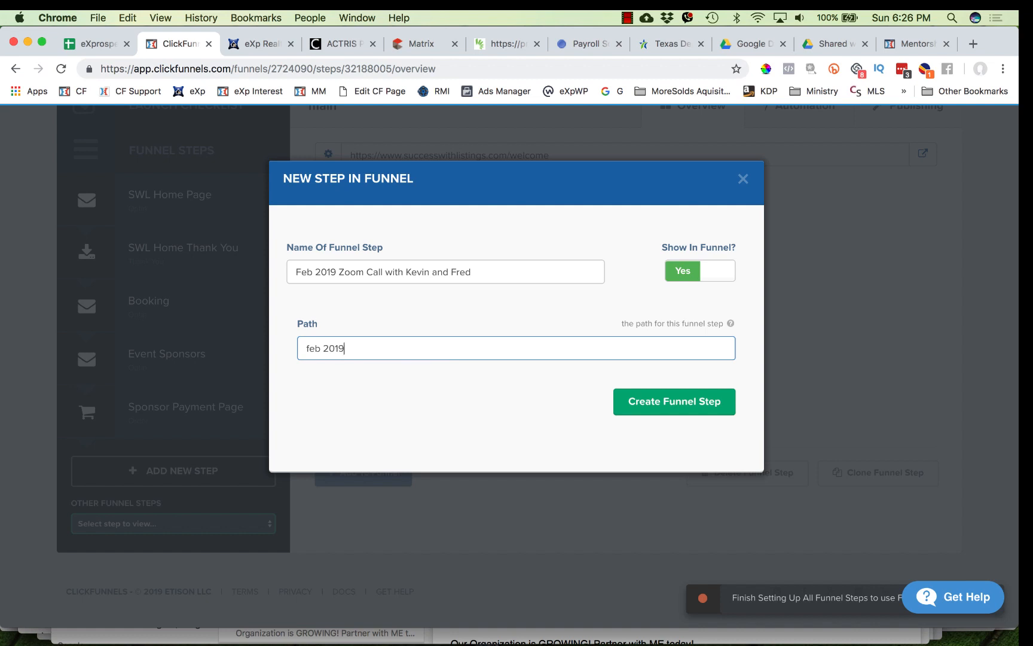
text( zoom)
key(BackSpace)
key(BackSpace)
key(BackSpace)
key(BackSpace)
text(exp)
click(669, 407)
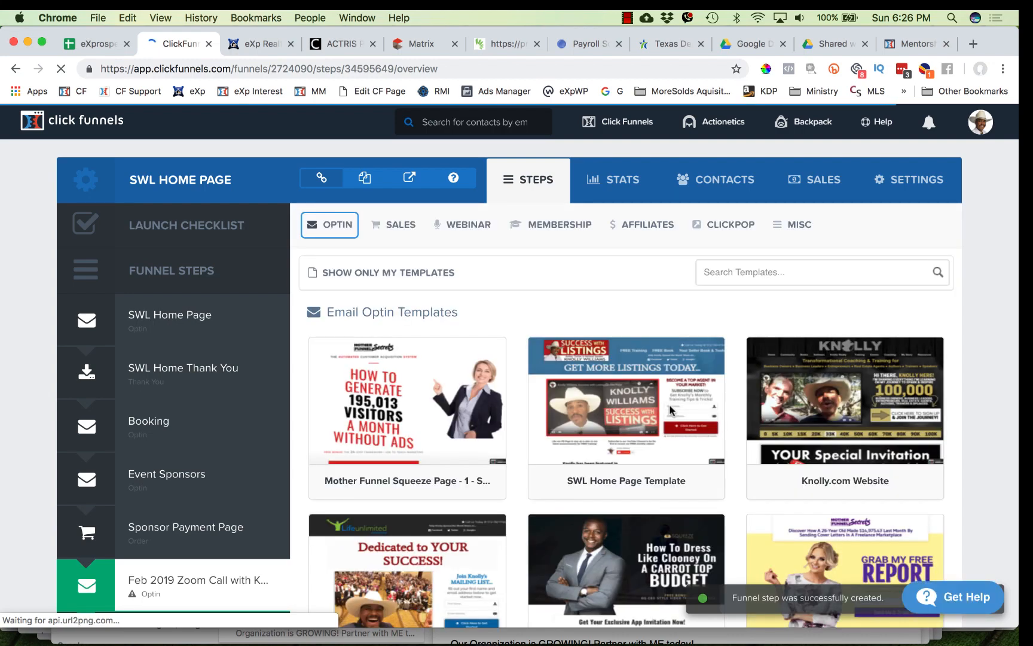
- Browse the optin page templates offered for the new step
scroll(379, 532, down, 7)
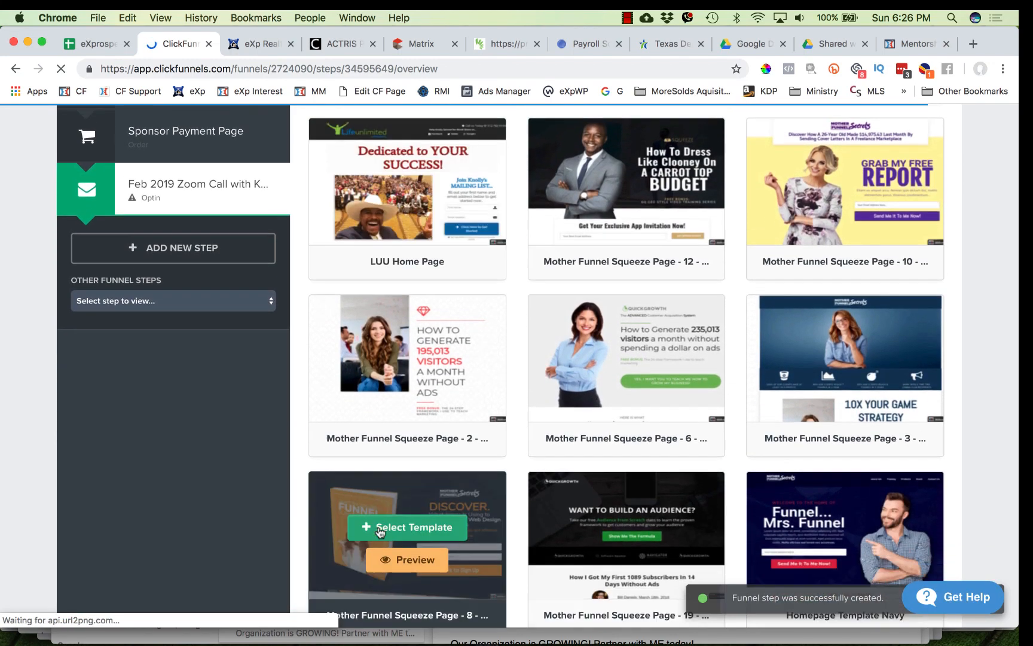
scroll(379, 532, down, 10)
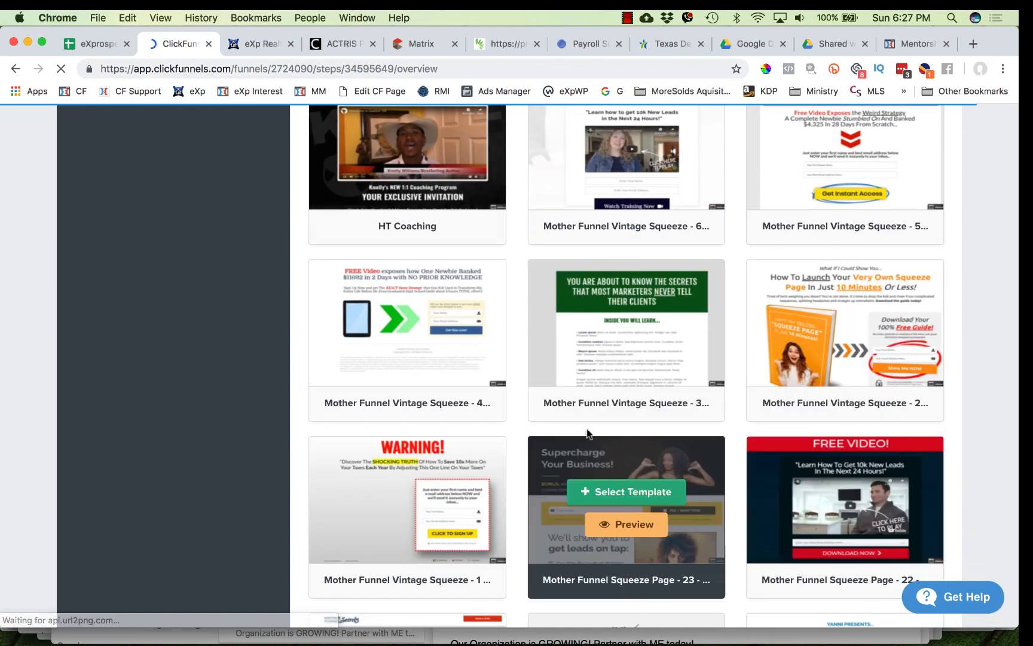
scroll(751, 376, down, 6)
scroll(751, 377, down, 8)
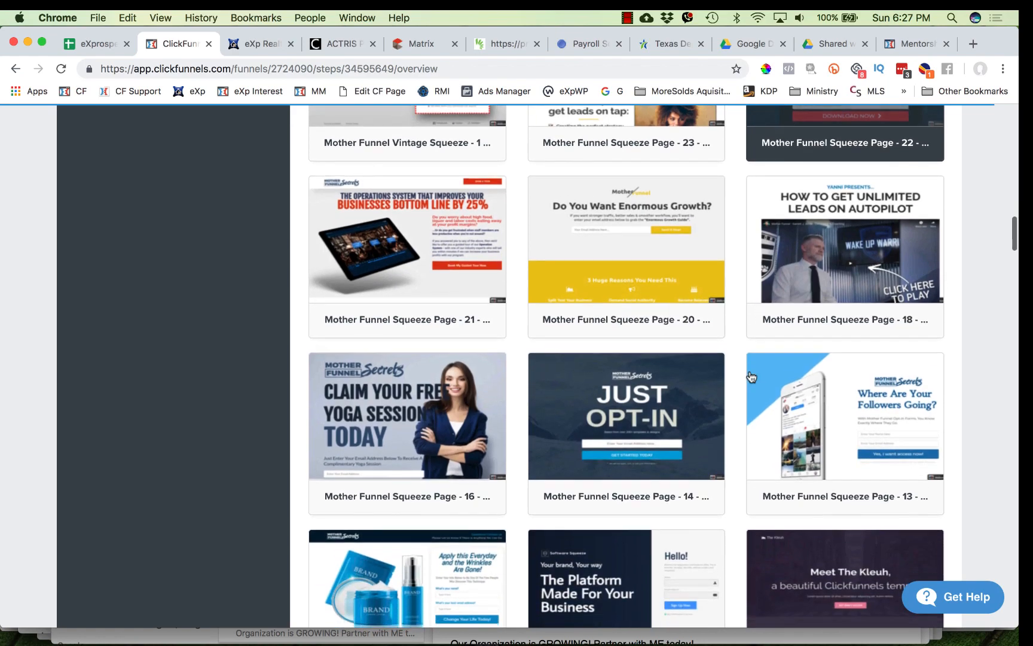
scroll(752, 377, up, 2)
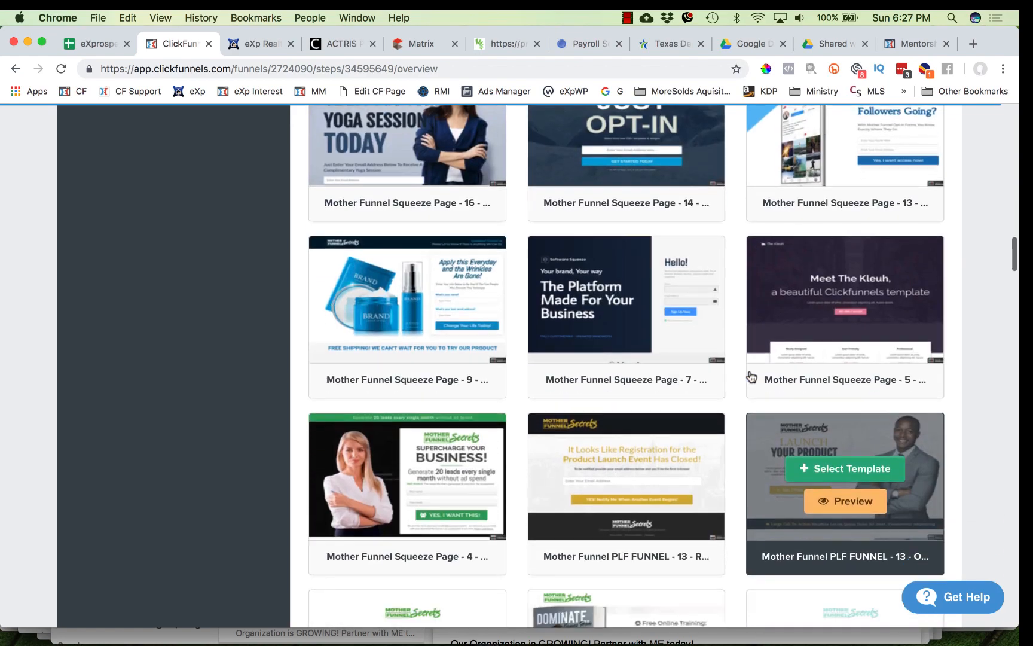
scroll(751, 376, down, 10)
scroll(752, 377, up, 1)
scroll(752, 377, up, 2)
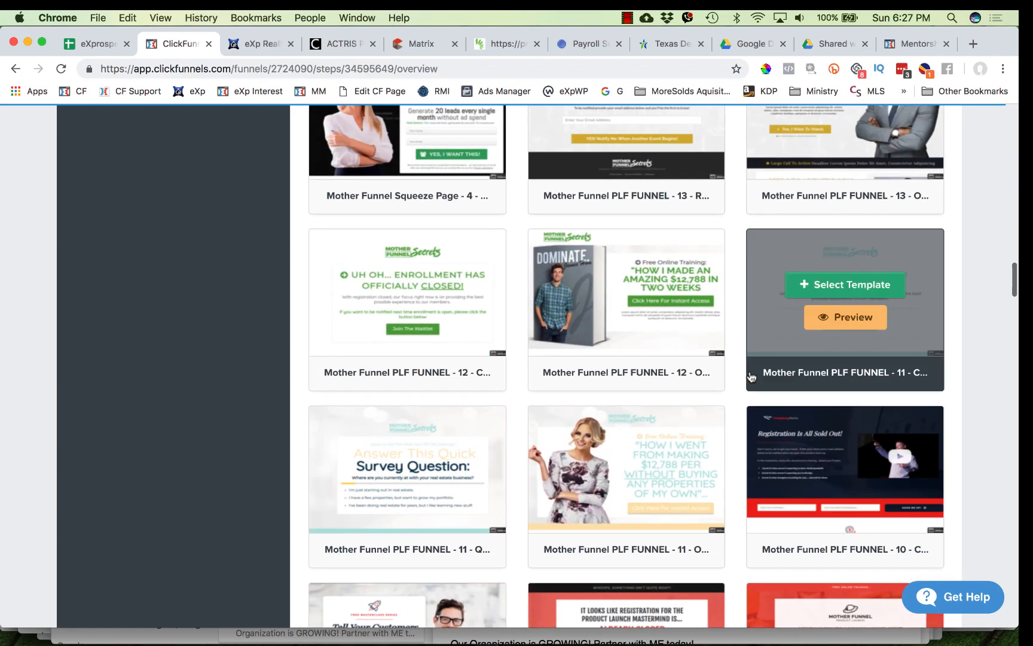
- Scroll through the templates and select the Optin Blank Start template for the new step
scroll(751, 376, down, 20)
scroll(751, 377, down, 15)
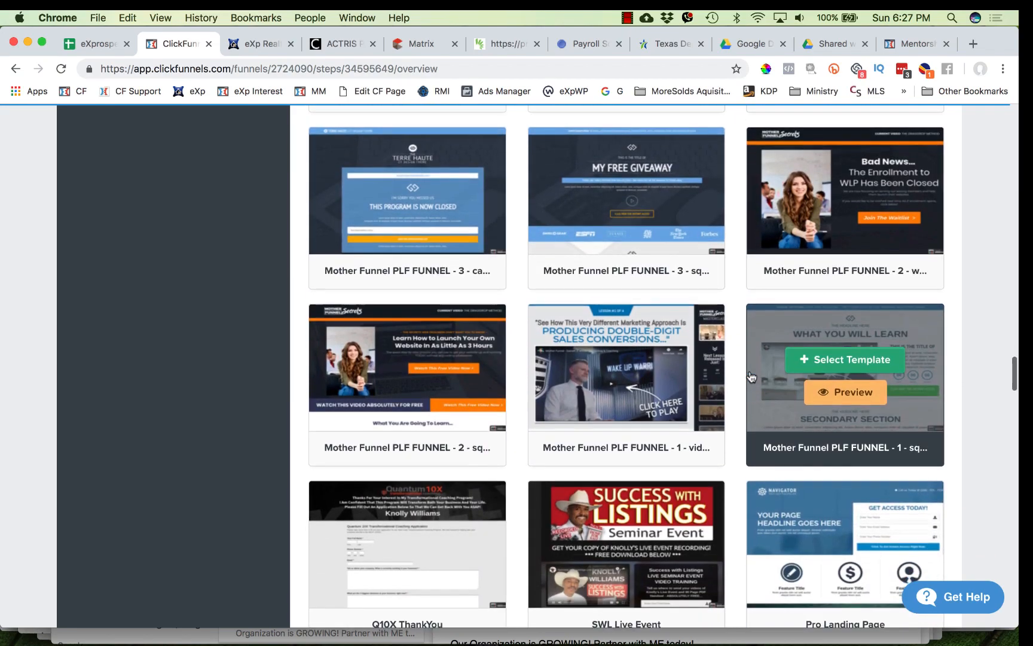
scroll(752, 377, down, 2)
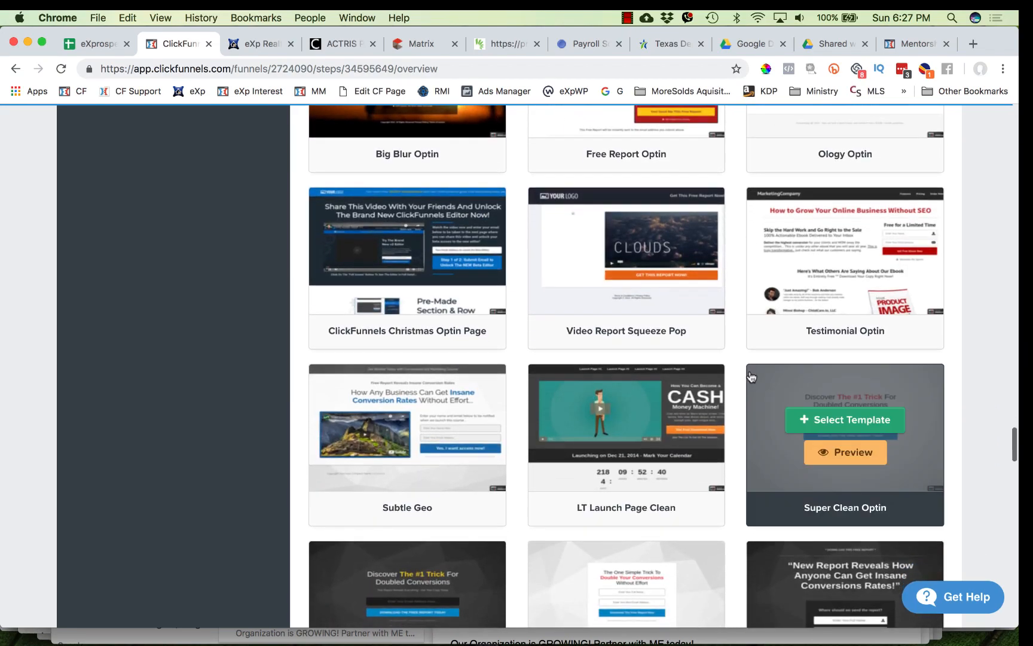
scroll(751, 377, down, 20)
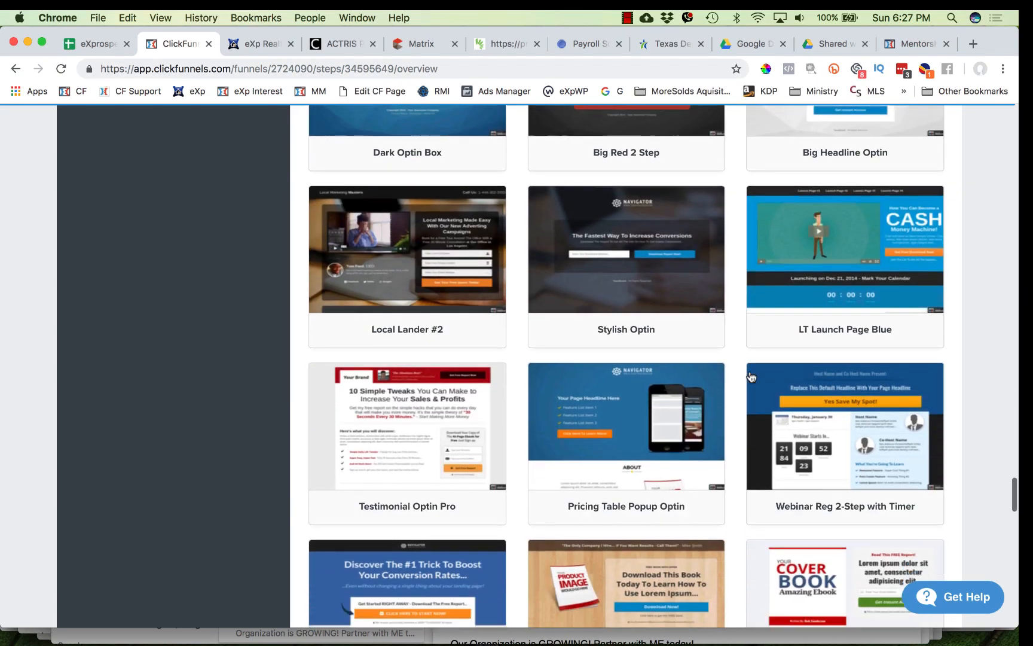
scroll(752, 376, down, 10)
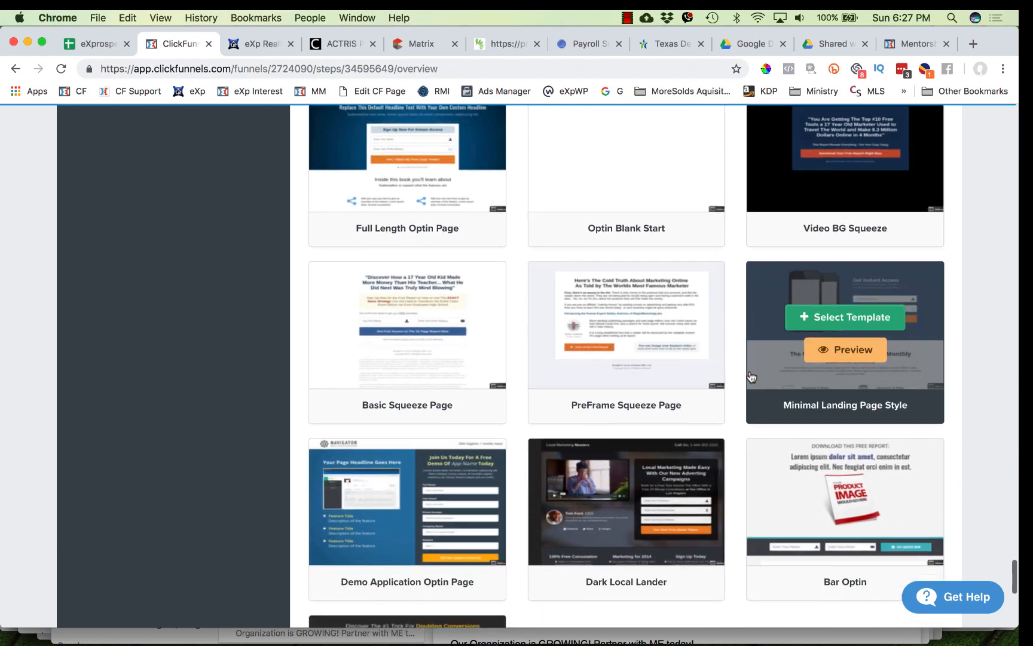
mouse_move(648, 286)
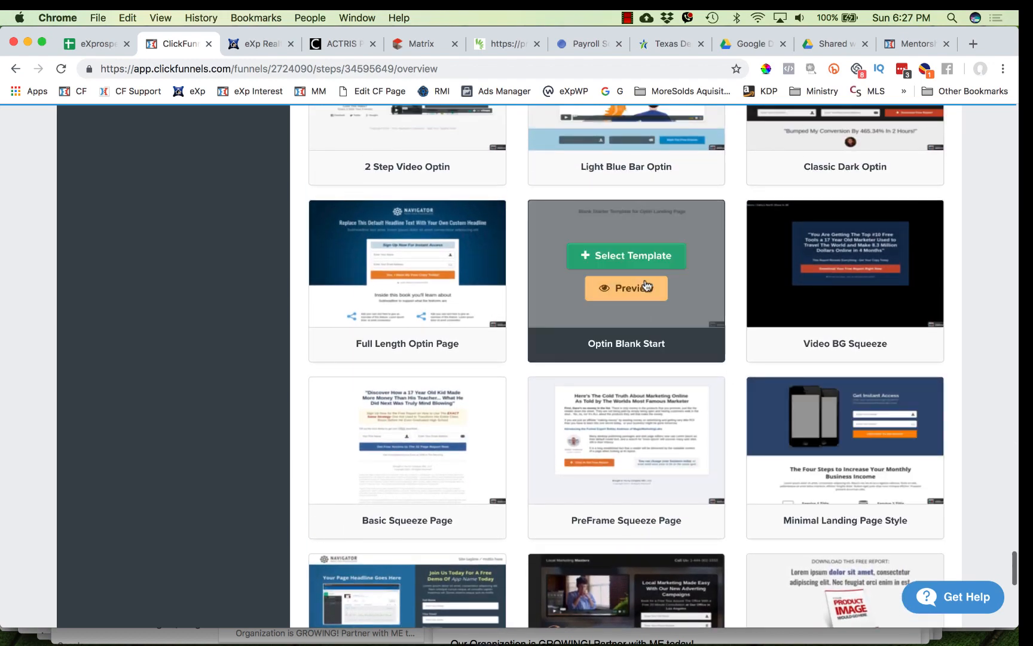
click(639, 253)
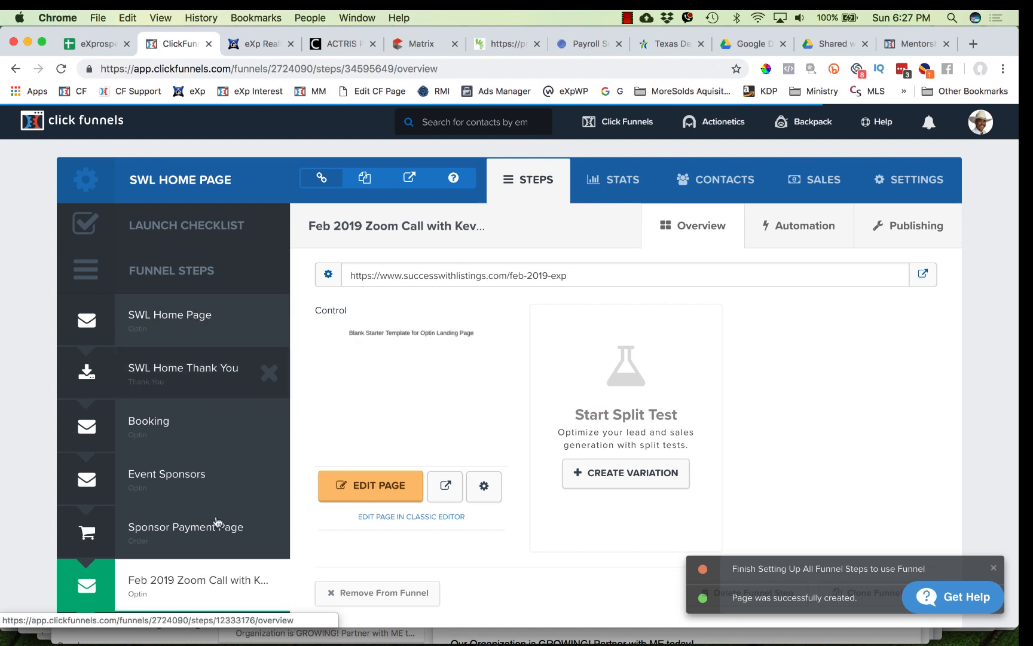
- Preview the existing SWL Home Page step's live page for reference, then return to the funnel
click(187, 328)
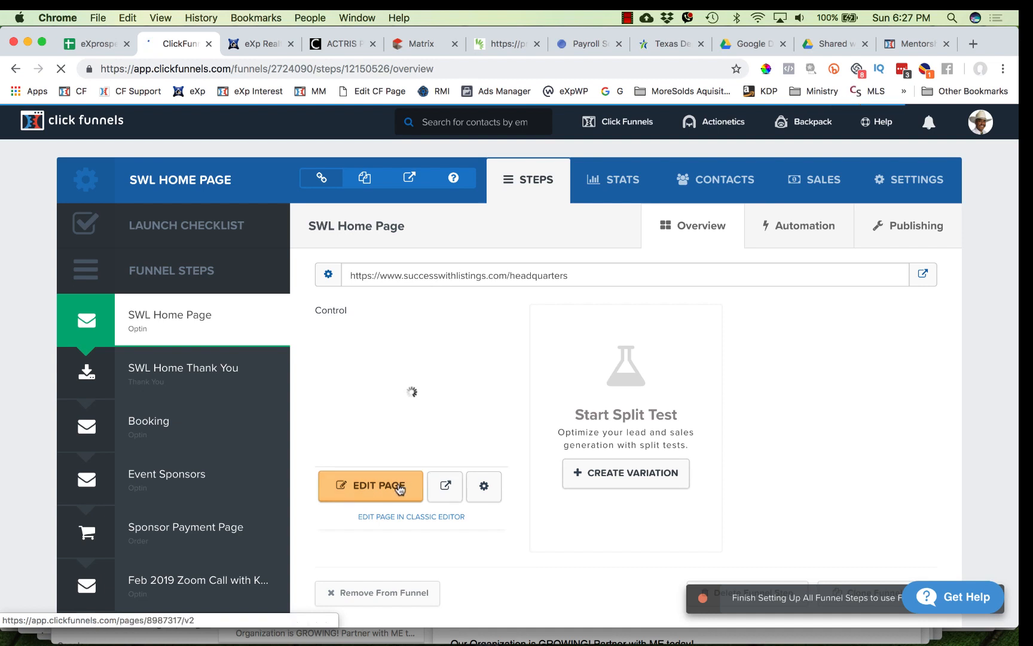
click(446, 488)
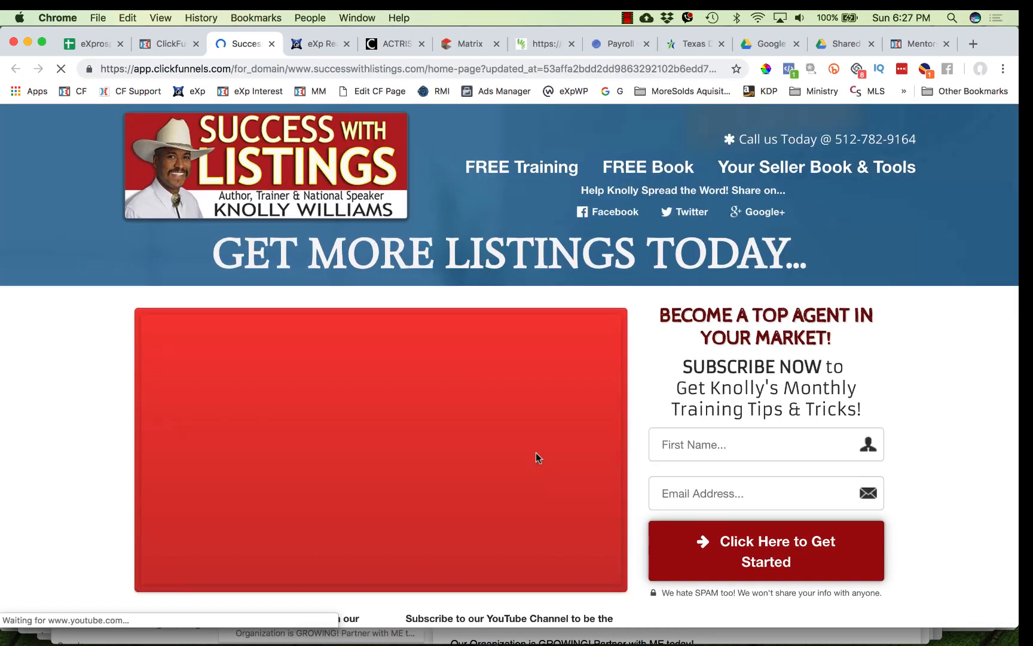
scroll(535, 452, down, 10)
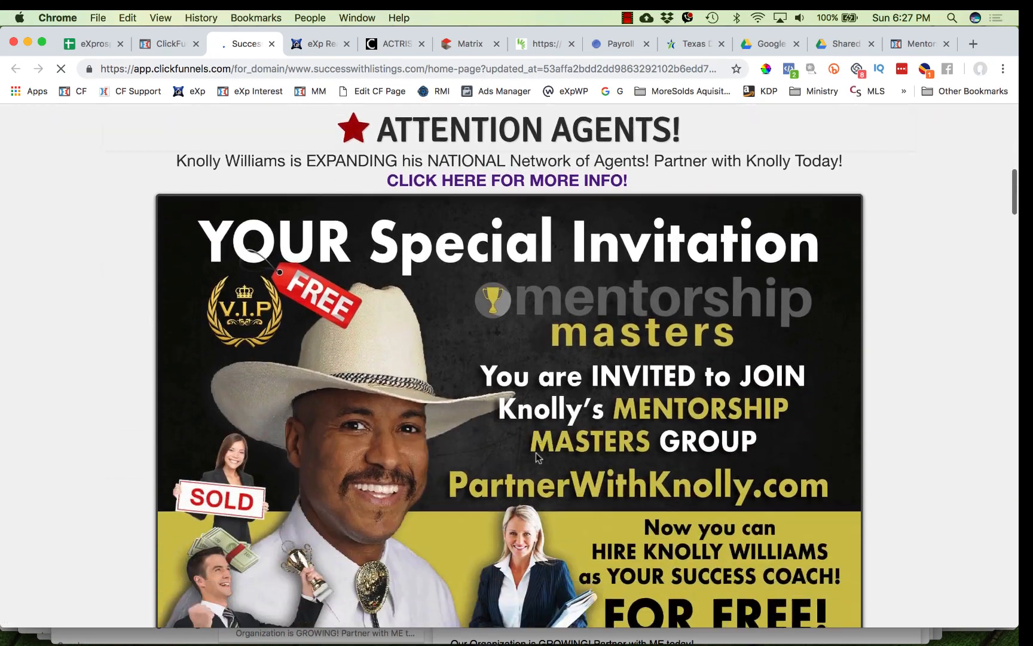
scroll(535, 457, down, 10)
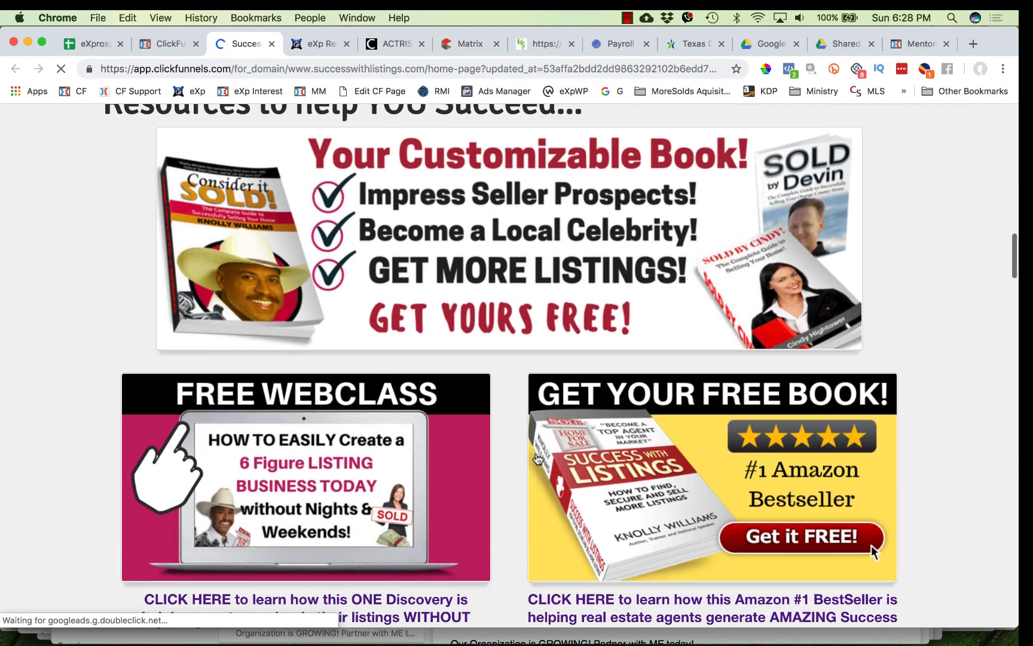
scroll(537, 458, down, 10)
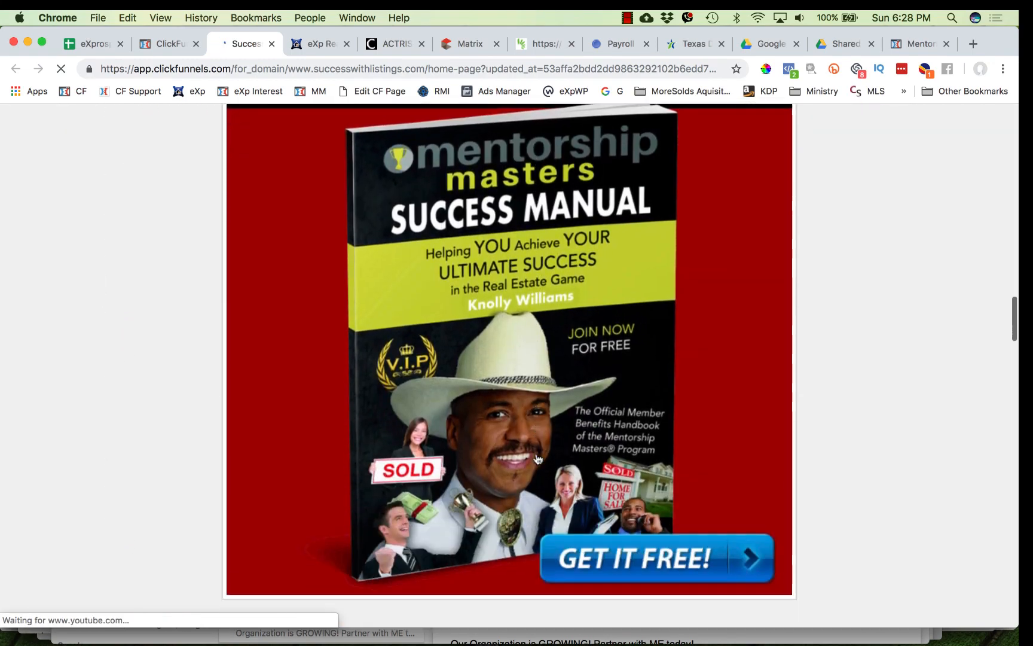
scroll(537, 458, down, 10)
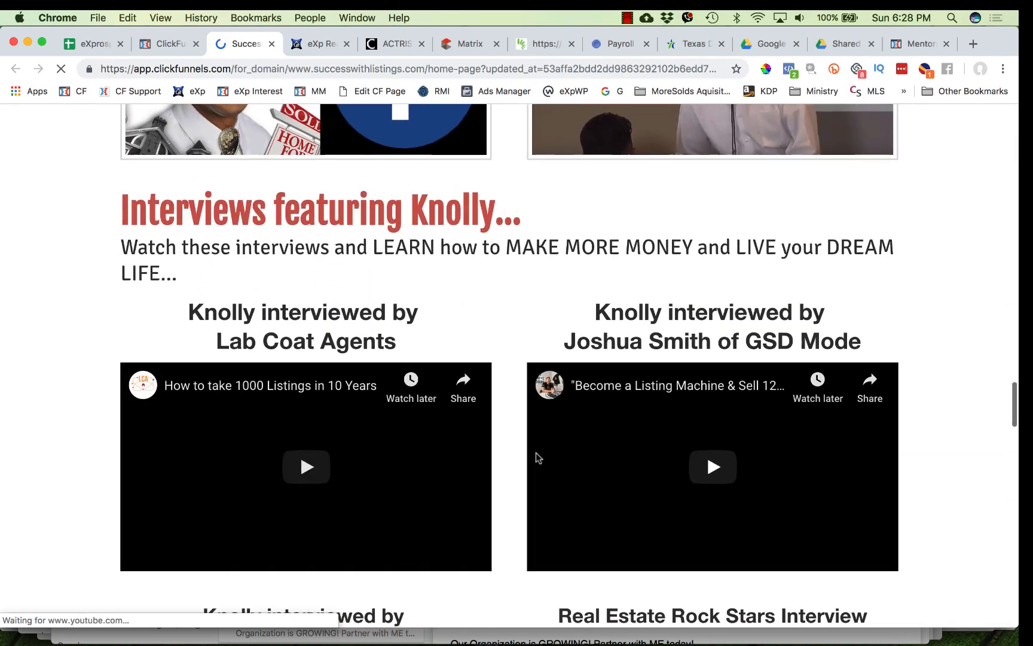
scroll(537, 458, down, 10)
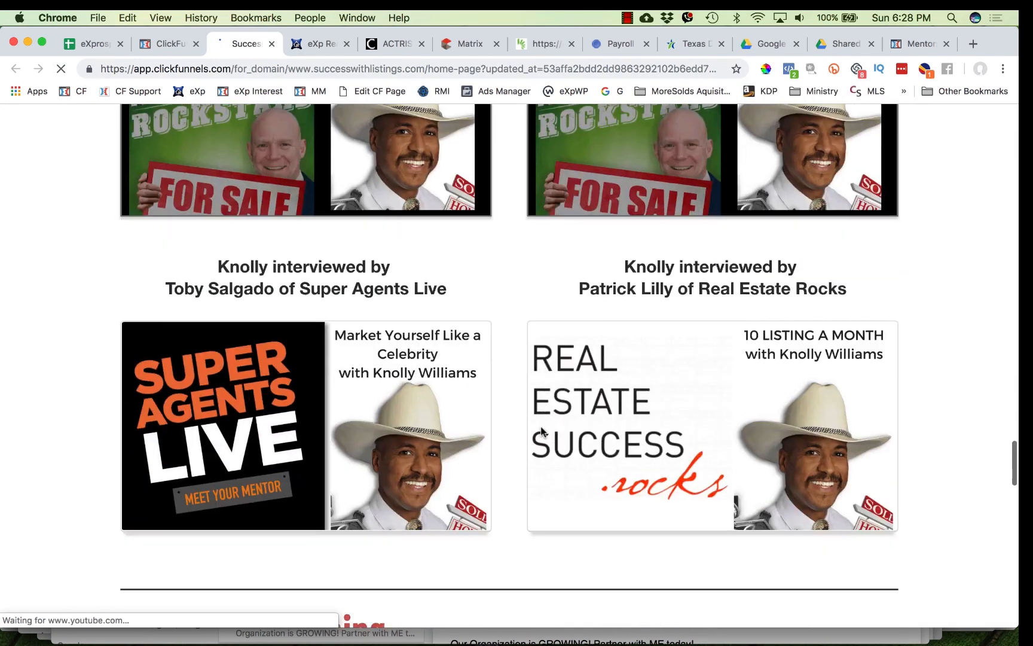
scroll(541, 430, up, 10)
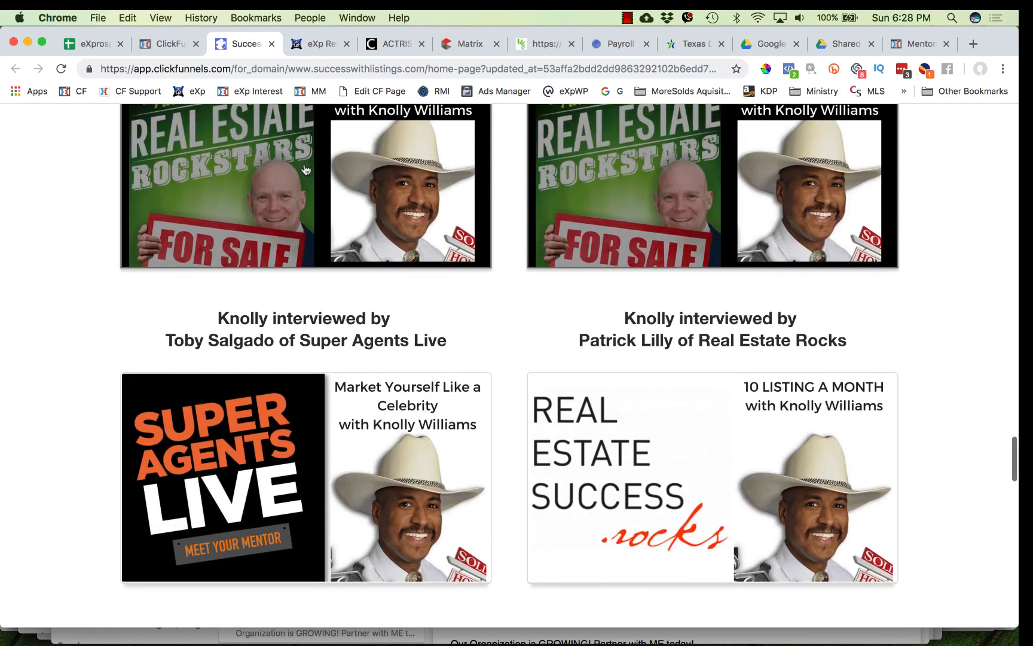
click(170, 41)
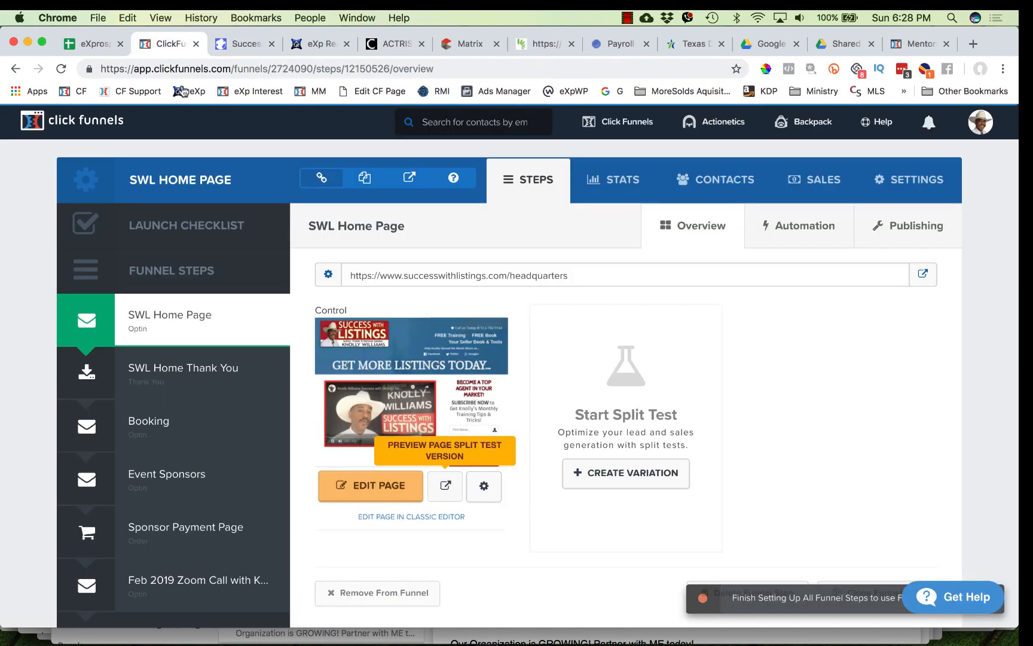
- Open the Feb 2019 Zoom Call step's page in the editor and delete its starter headline
scroll(261, 496, down, 5)
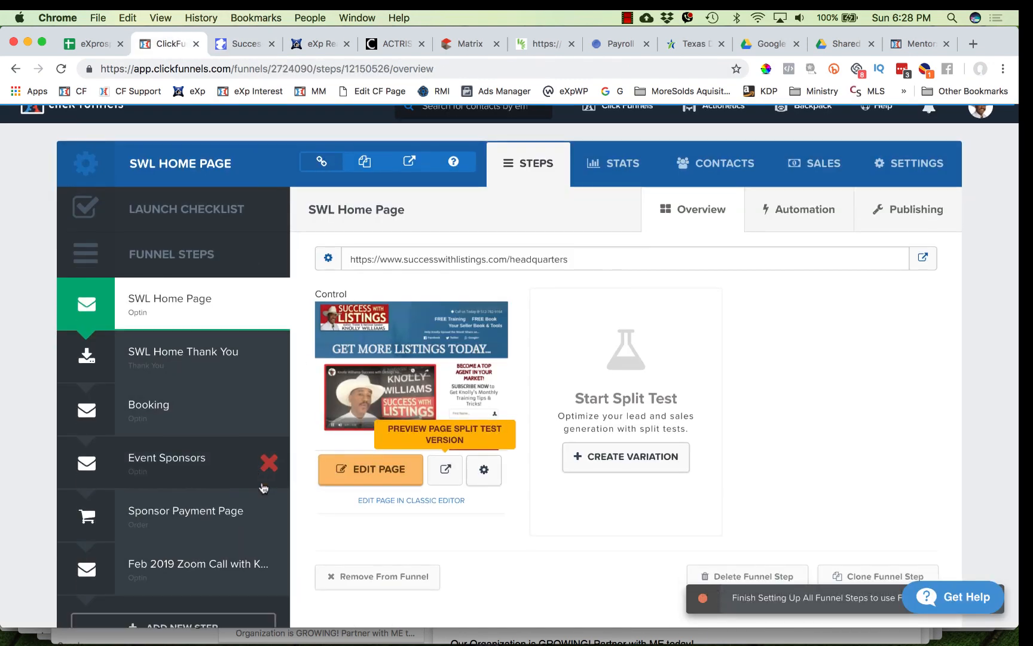
click(186, 416)
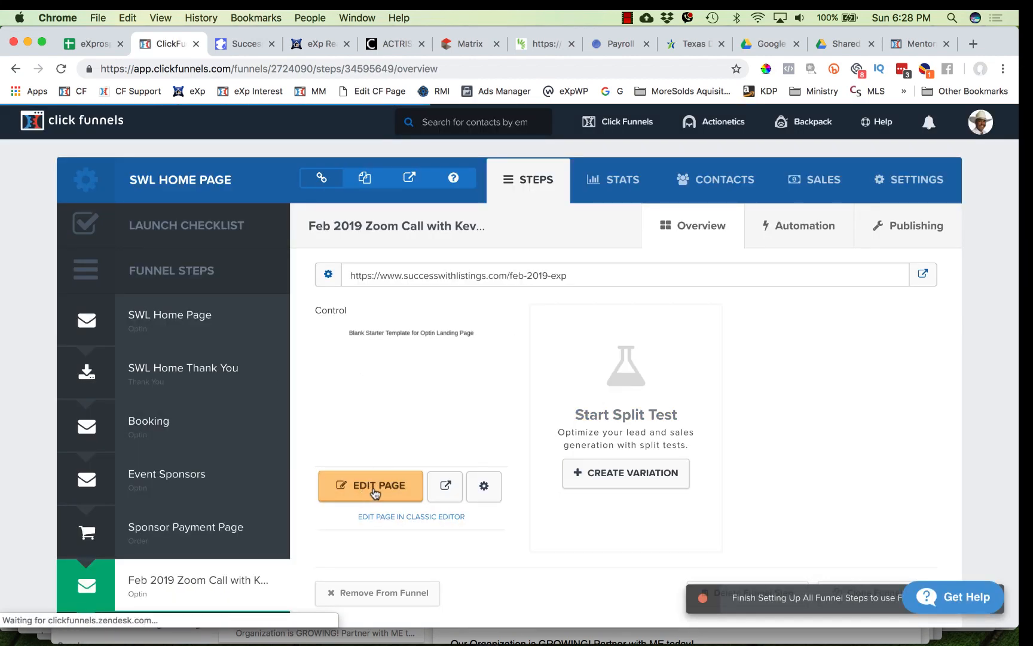
click(395, 487)
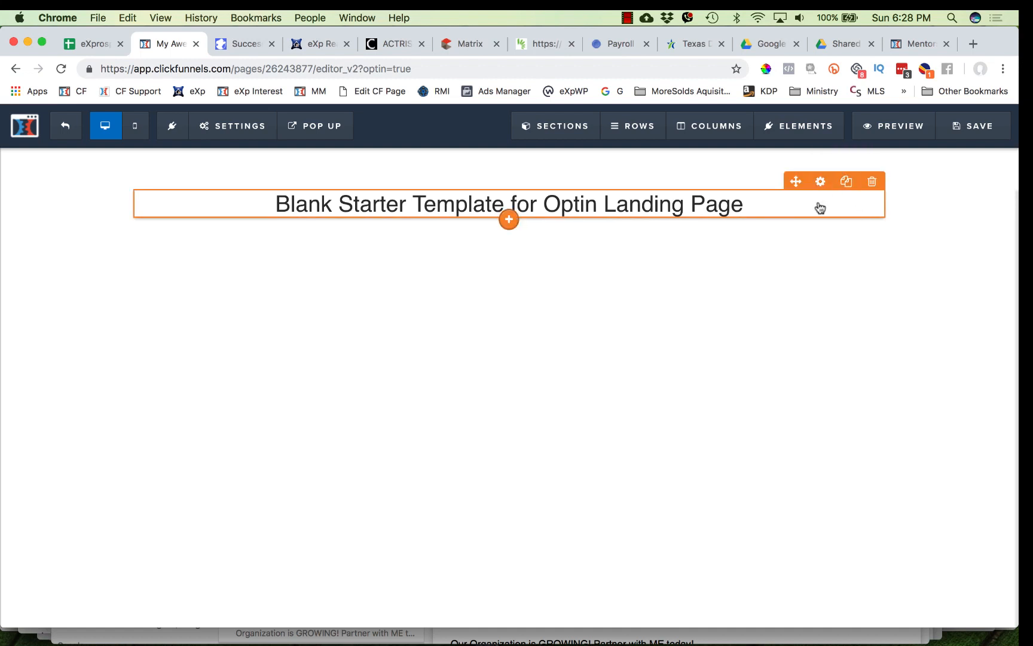
click(870, 184)
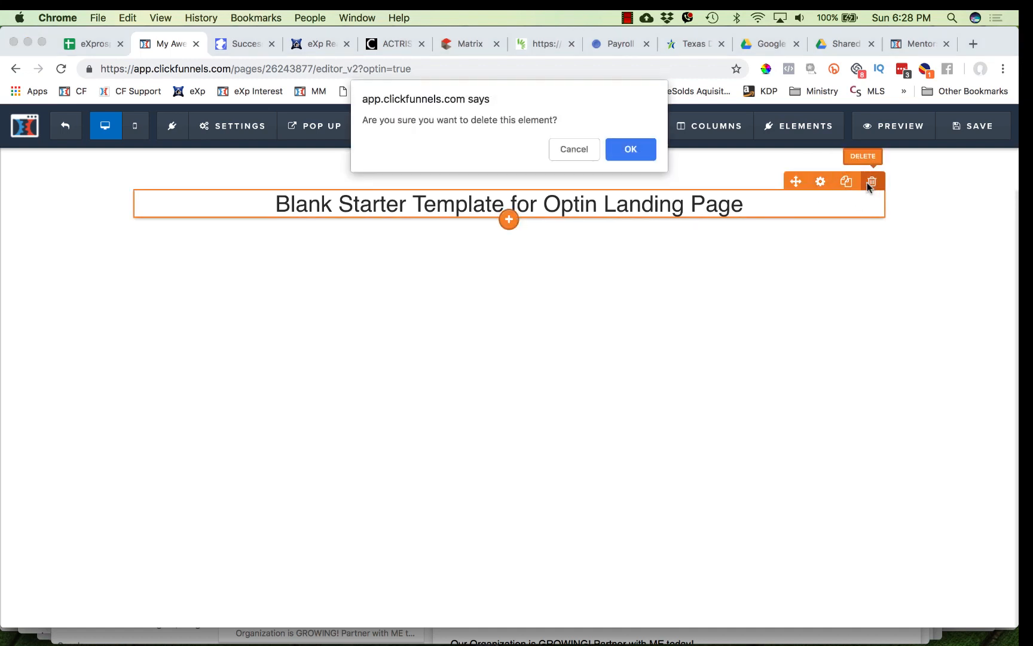
click(630, 150)
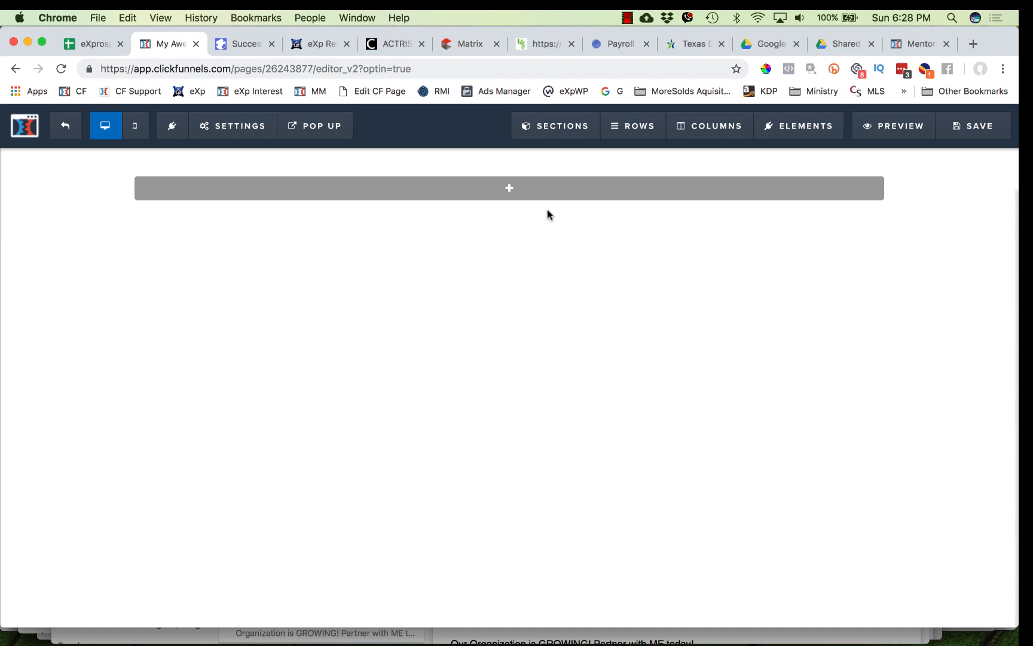
- Add a headline element to the empty row at the top of the page
mouse_move(534, 192)
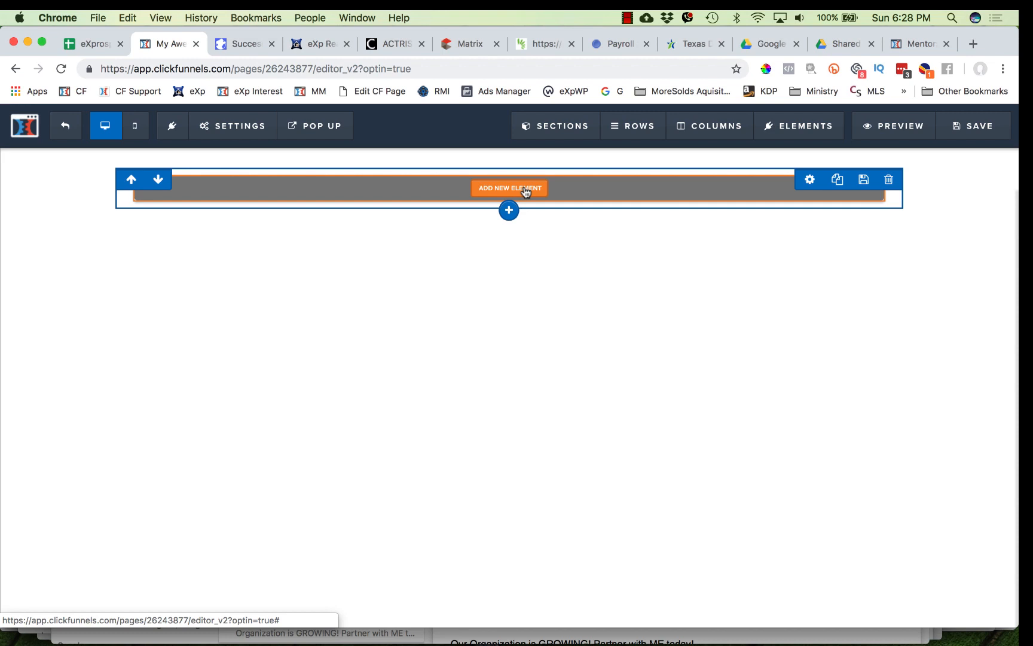
click(526, 190)
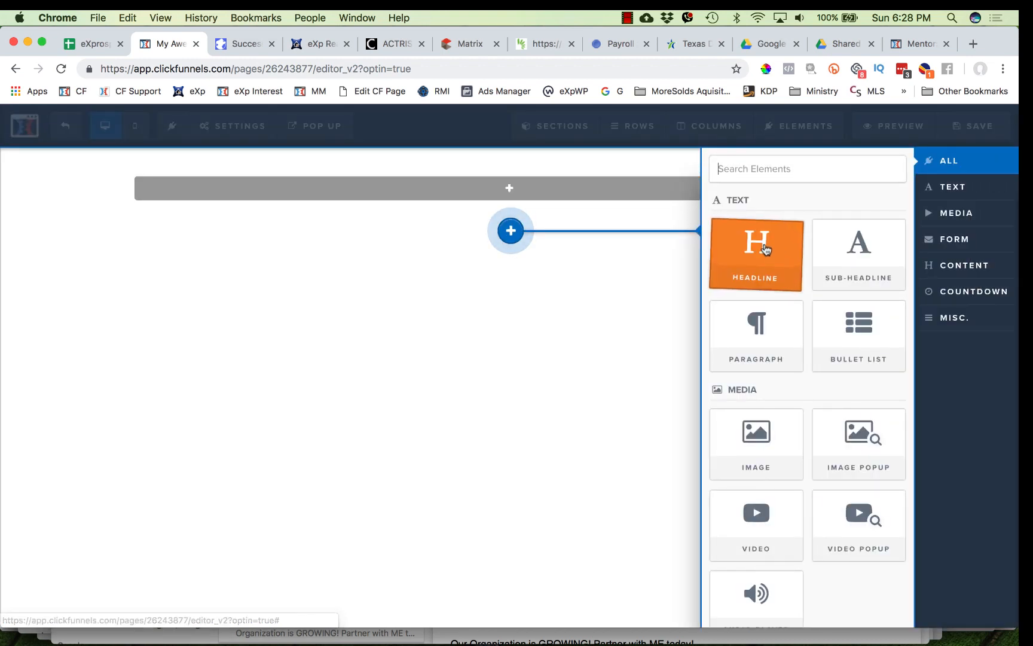
click(767, 249)
click(509, 189)
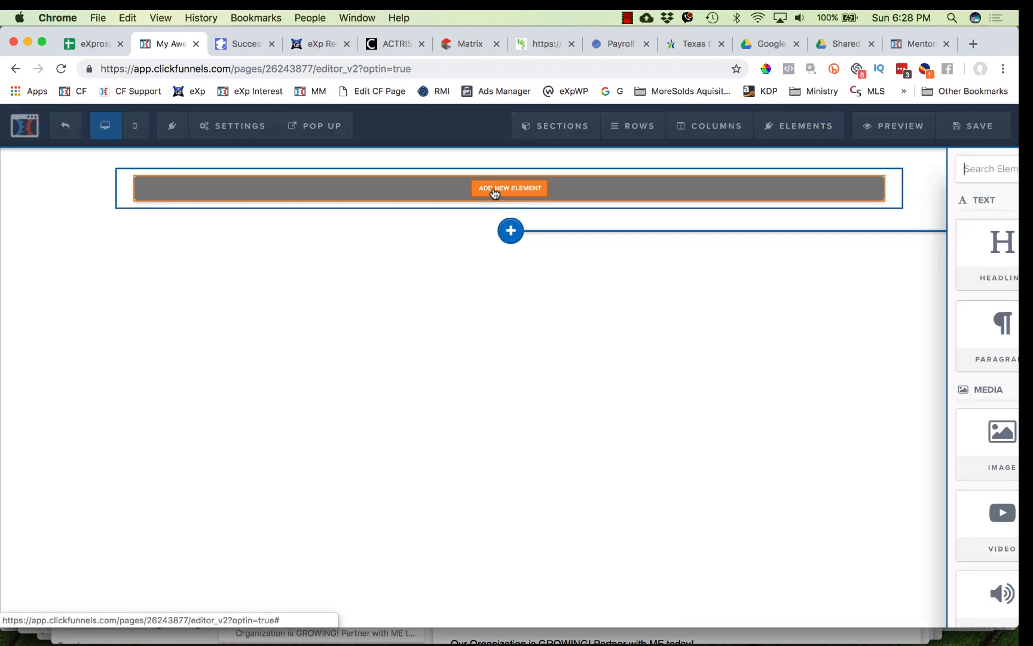
click(745, 256)
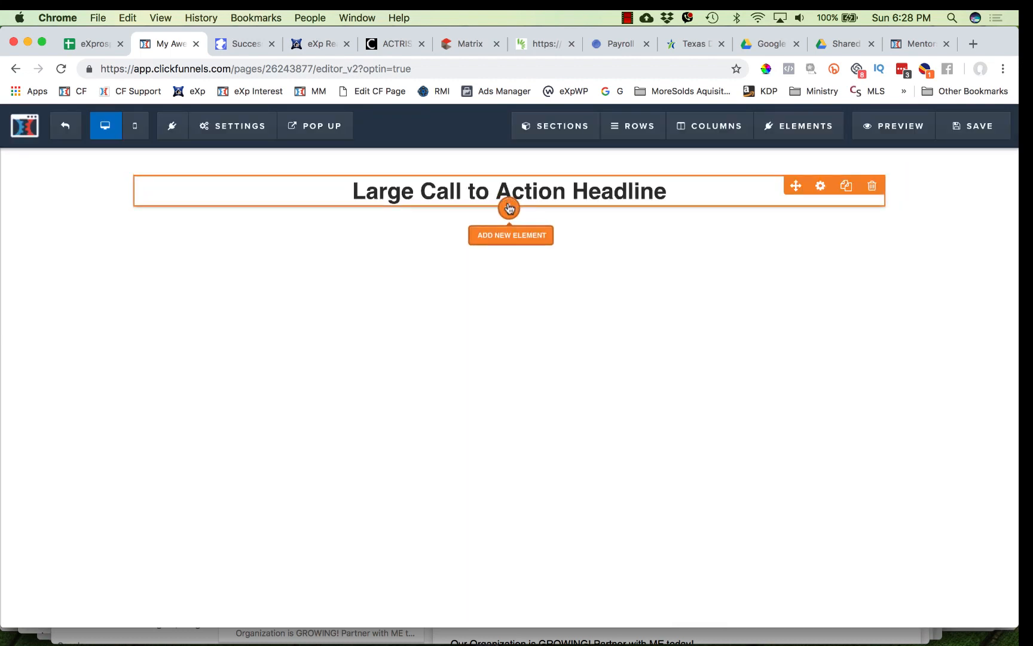
- Add a video element directly below the large headline
click(509, 214)
scroll(799, 412, down, 7)
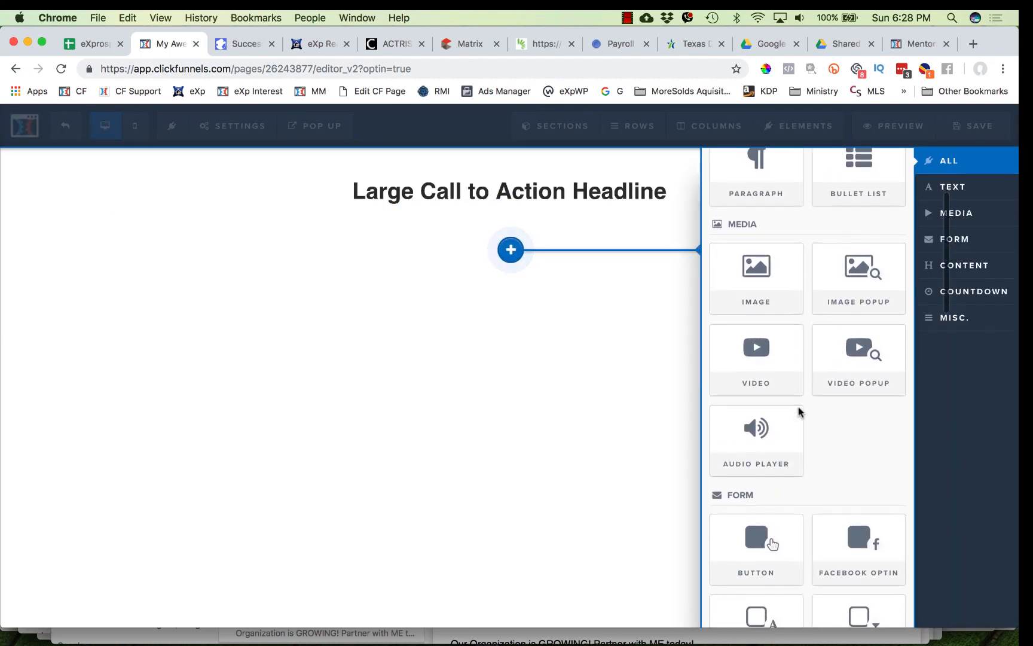
scroll(800, 413, down, 2)
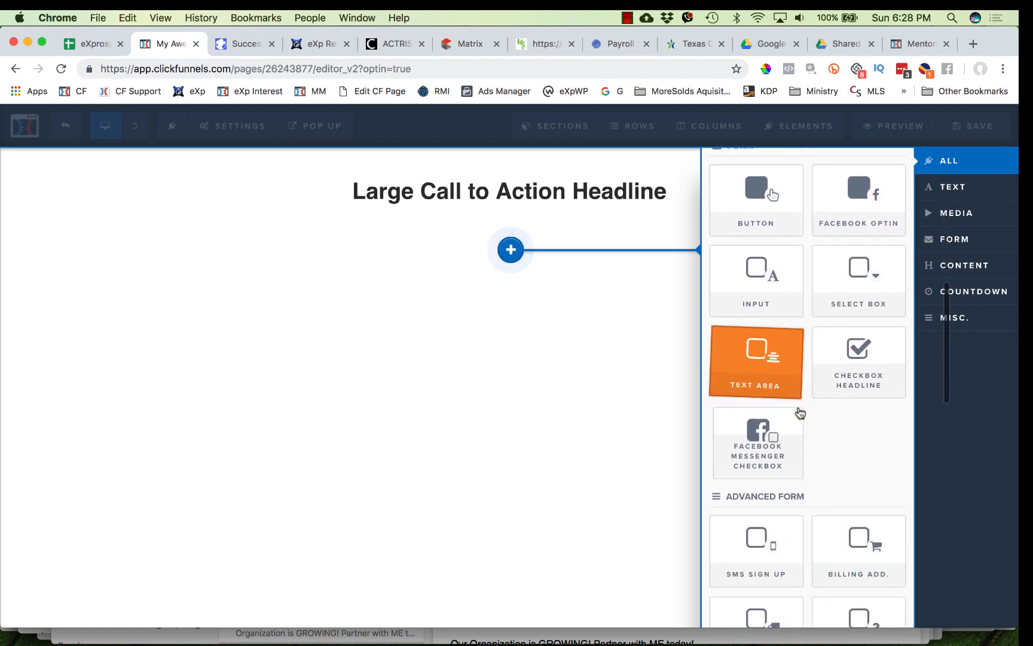
scroll(800, 413, up, 7)
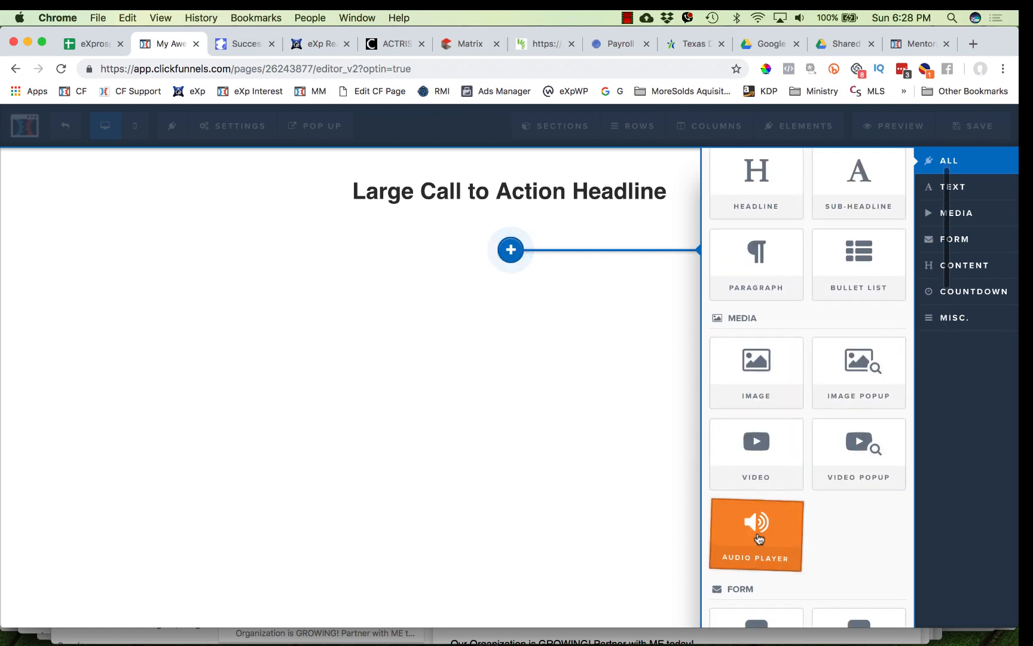
click(756, 459)
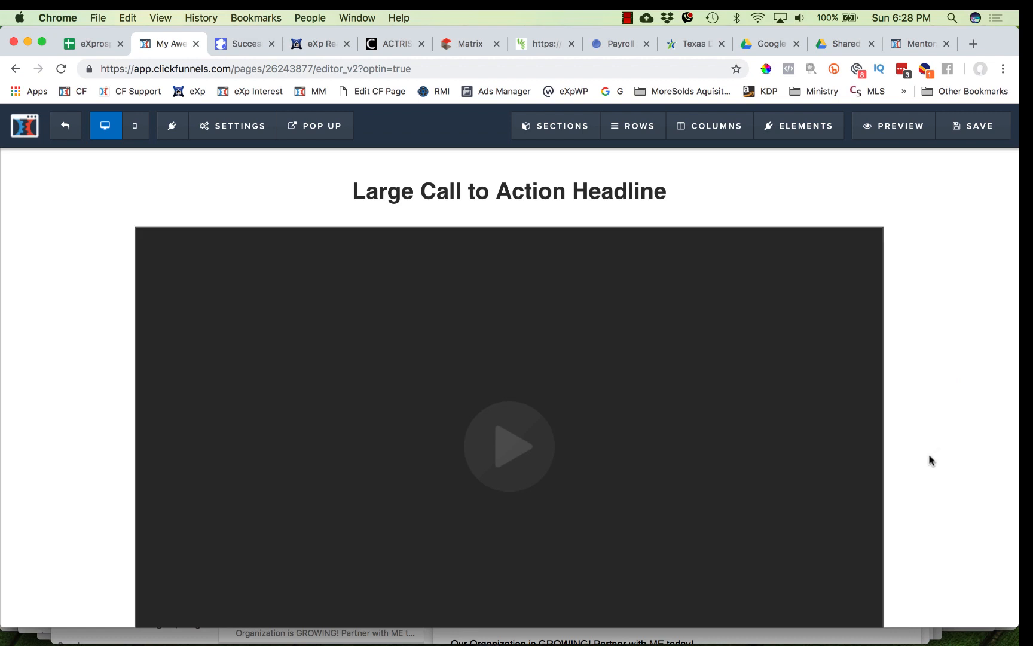
- Add another headline element below the video
scroll(928, 467, down, 2)
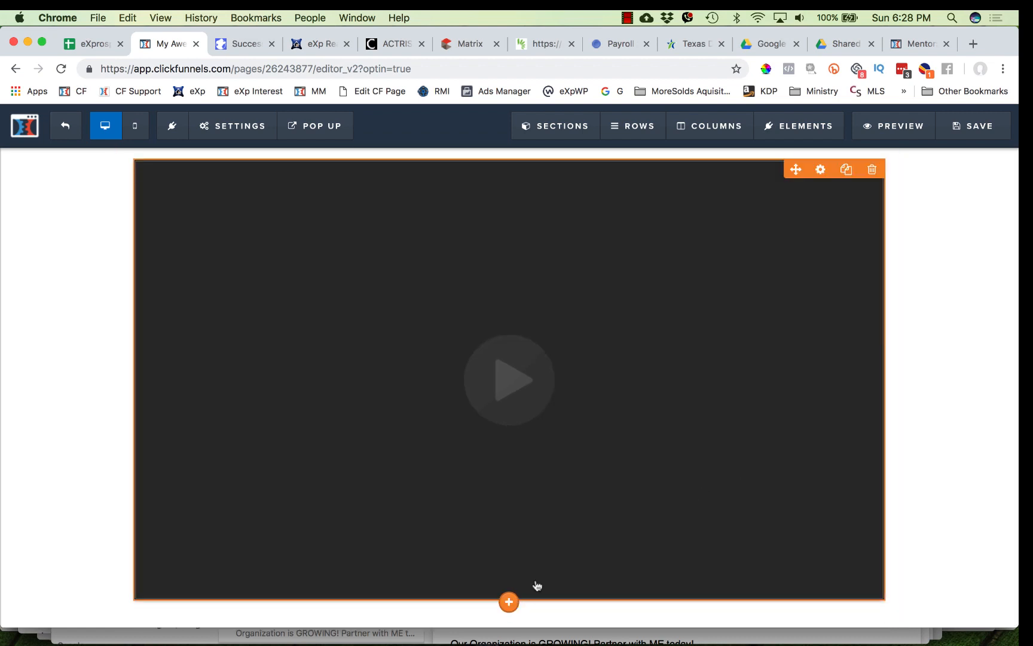
click(509, 603)
click(843, 276)
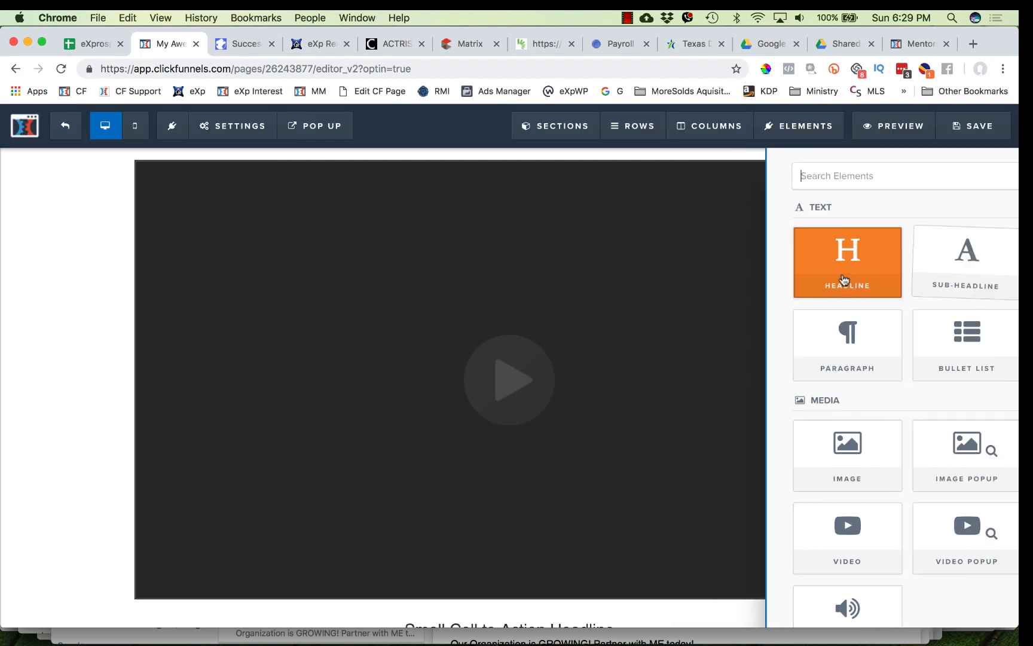
- Add a button element below the small headline under the video
scroll(771, 457, down, 2)
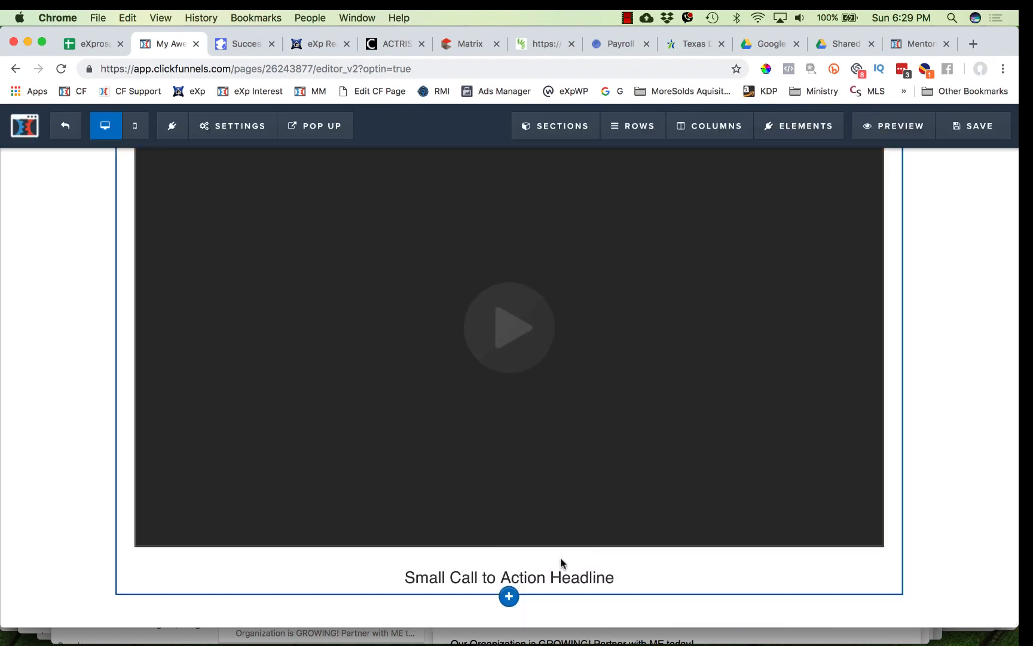
click(510, 589)
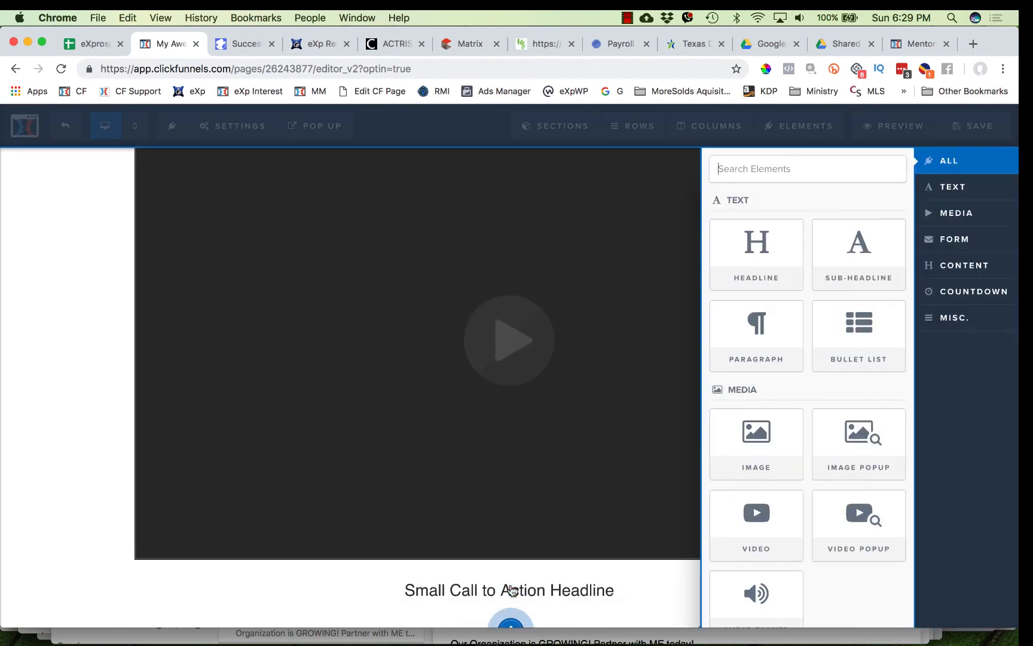
scroll(780, 435, down, 5)
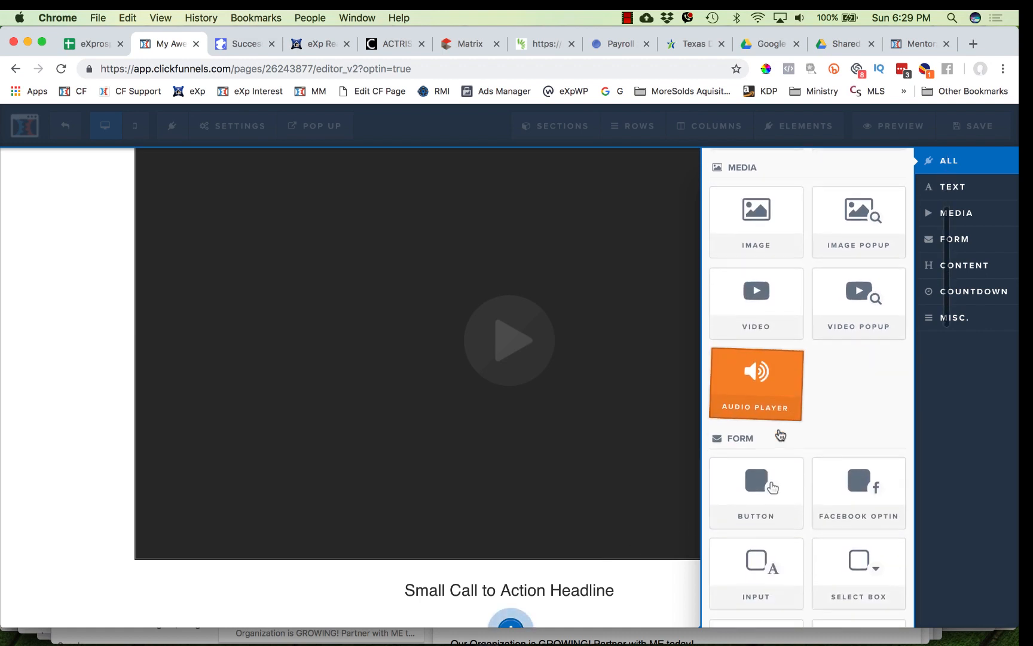
click(777, 428)
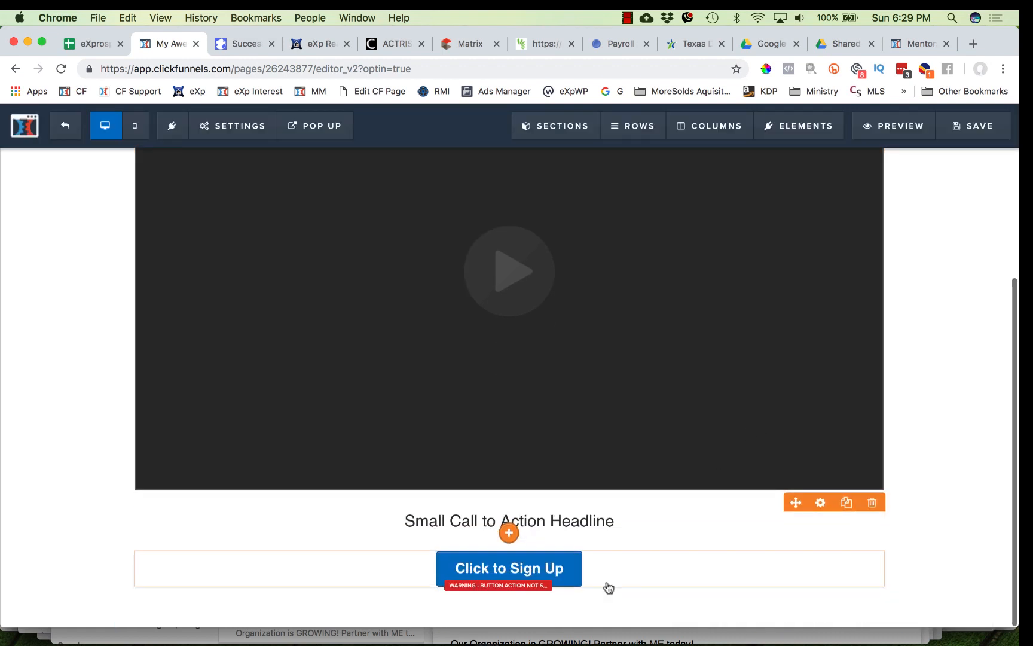
- Switch to YouTube and open the details of the Q&A with Kevin & Fred FEB 2019 video in Creator Studio
scroll(606, 586, up, 5)
click(604, 199)
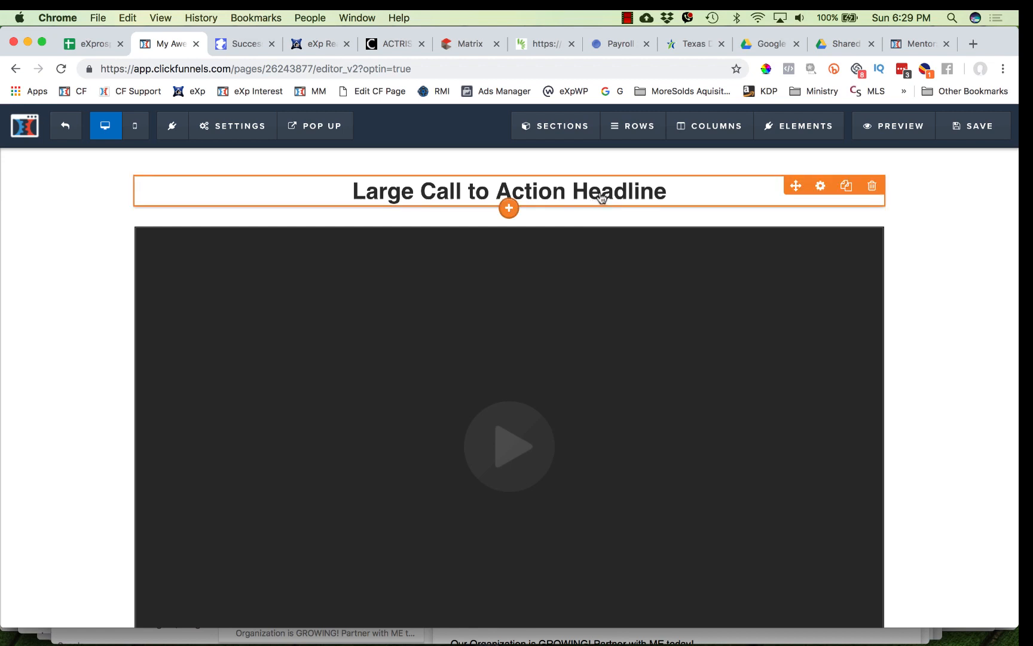
click(599, 191)
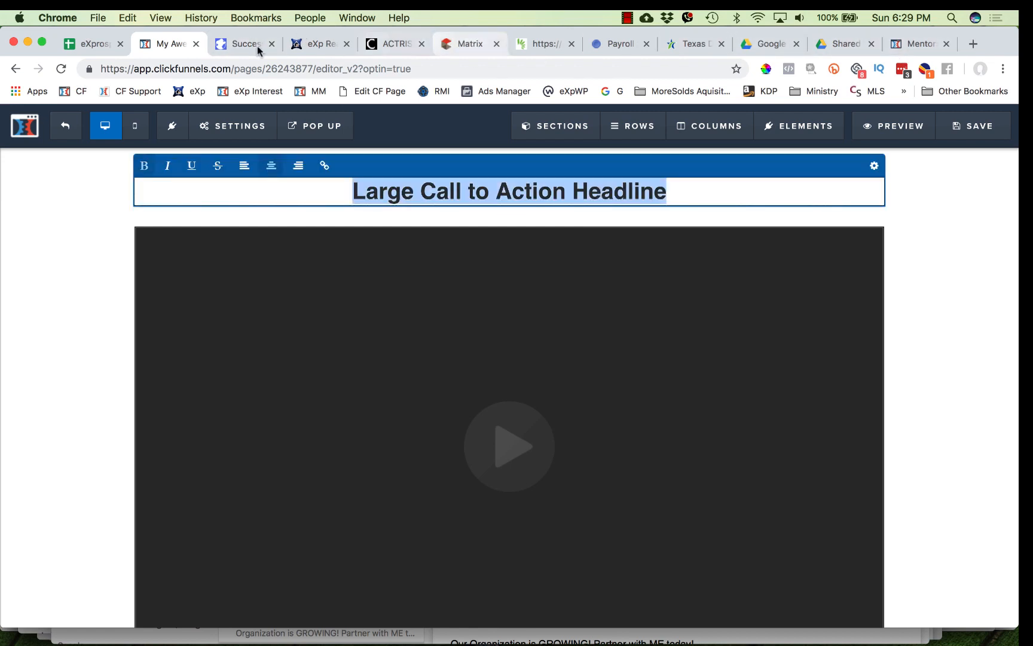
click(233, 44)
click(254, 66)
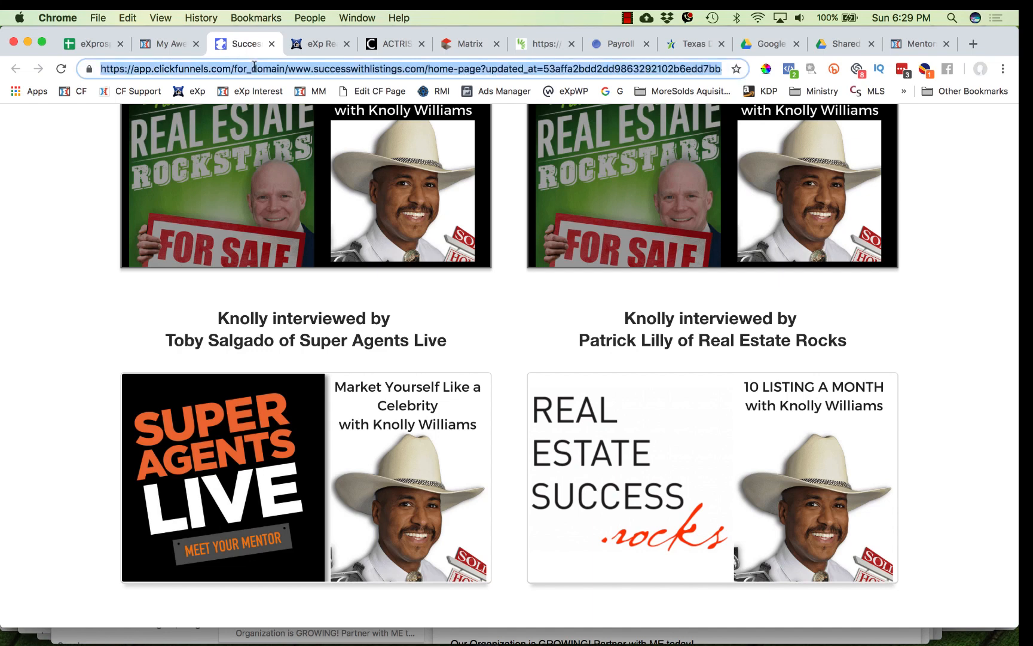
text(youtube.com/knollywilliams)
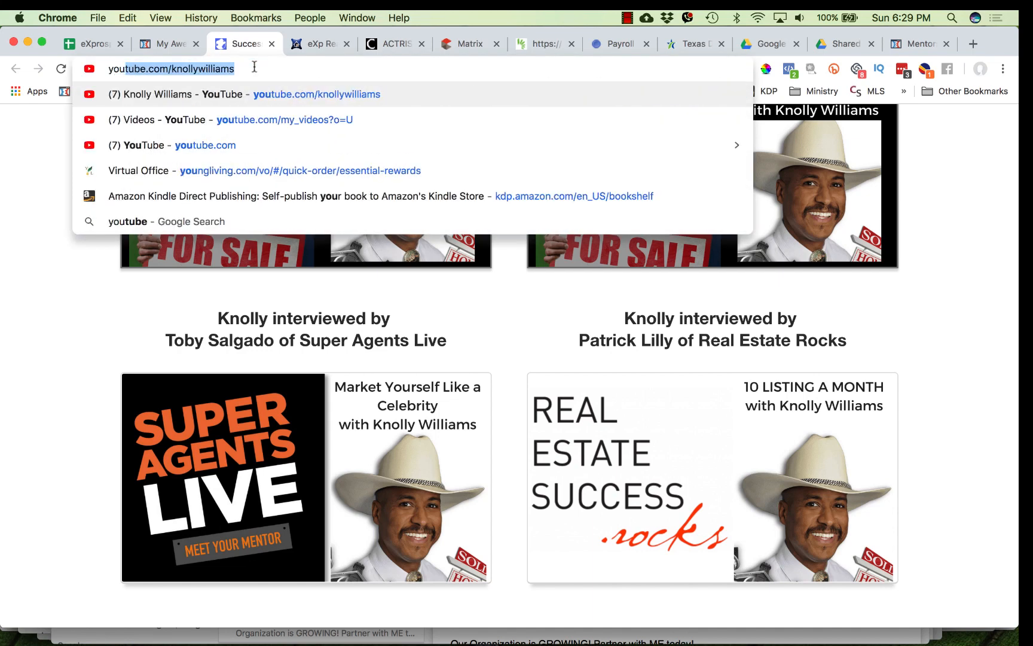
key(Return)
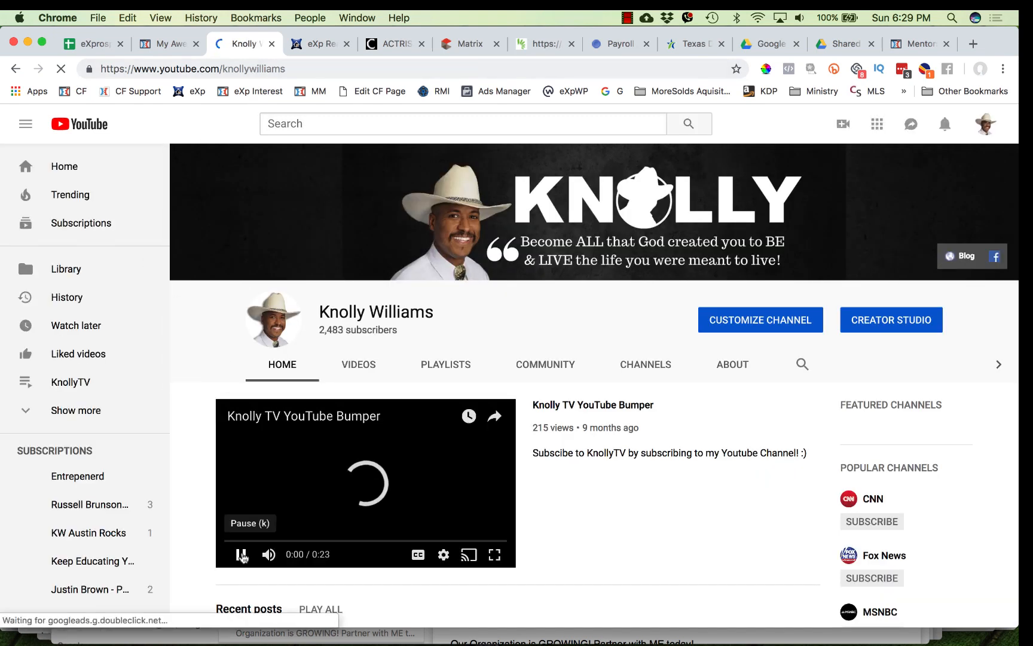
click(240, 554)
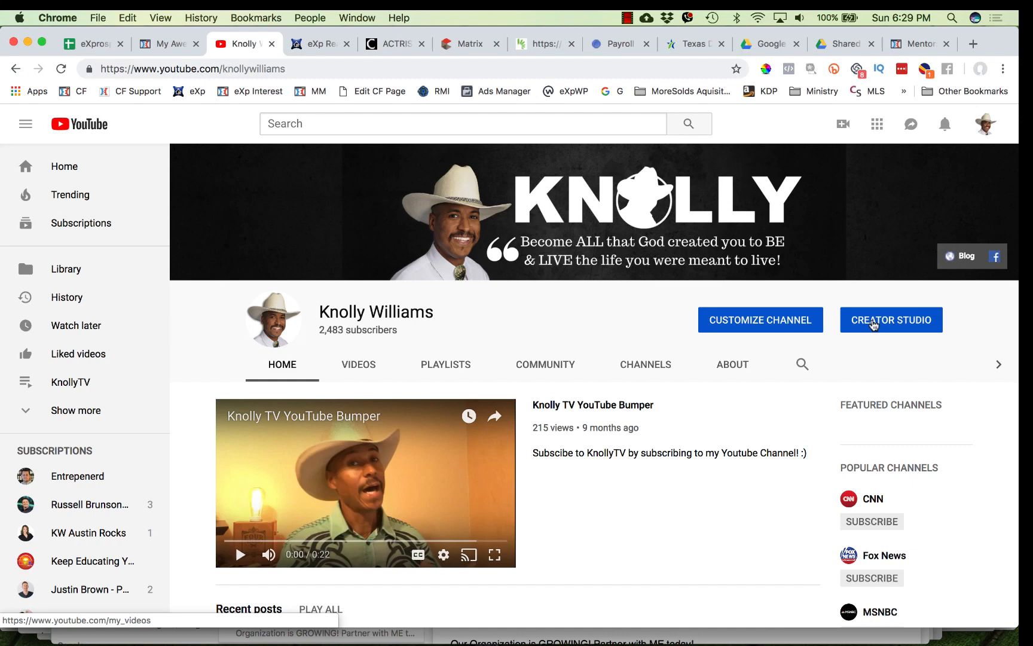
click(873, 323)
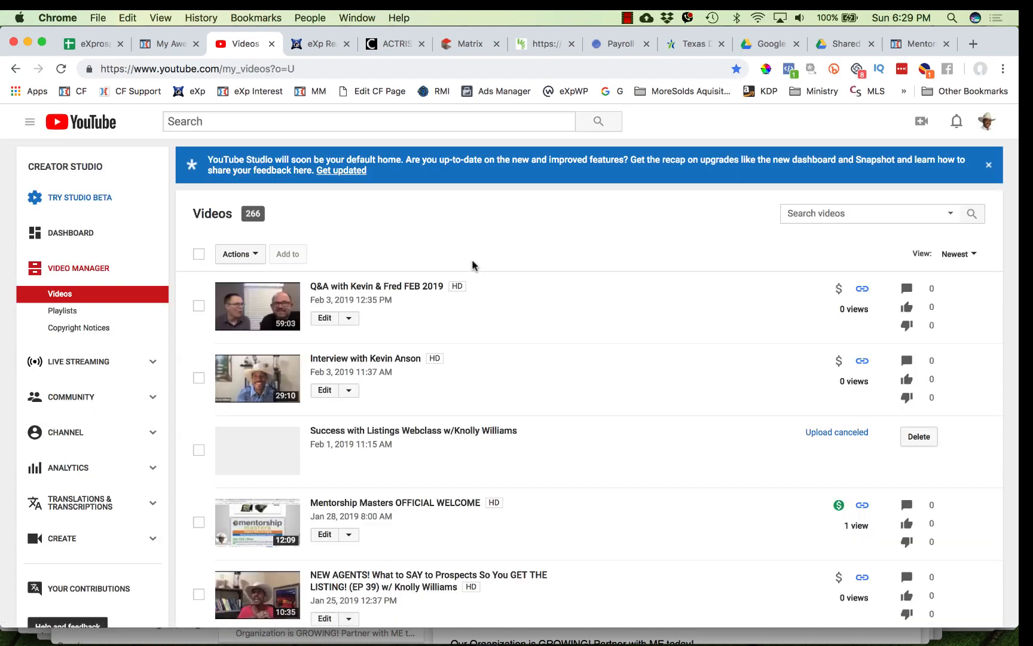
click(388, 291)
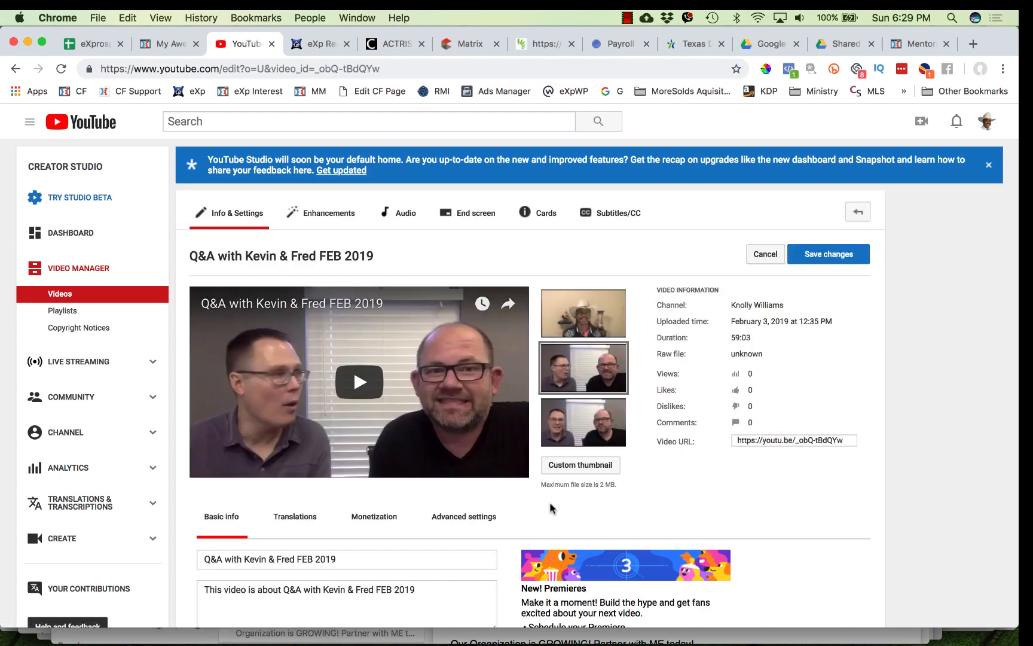
- Replace the large headline text with the video's title, Q&A with Kevin & Fred FEB 2019
scroll(482, 513, down, 3)
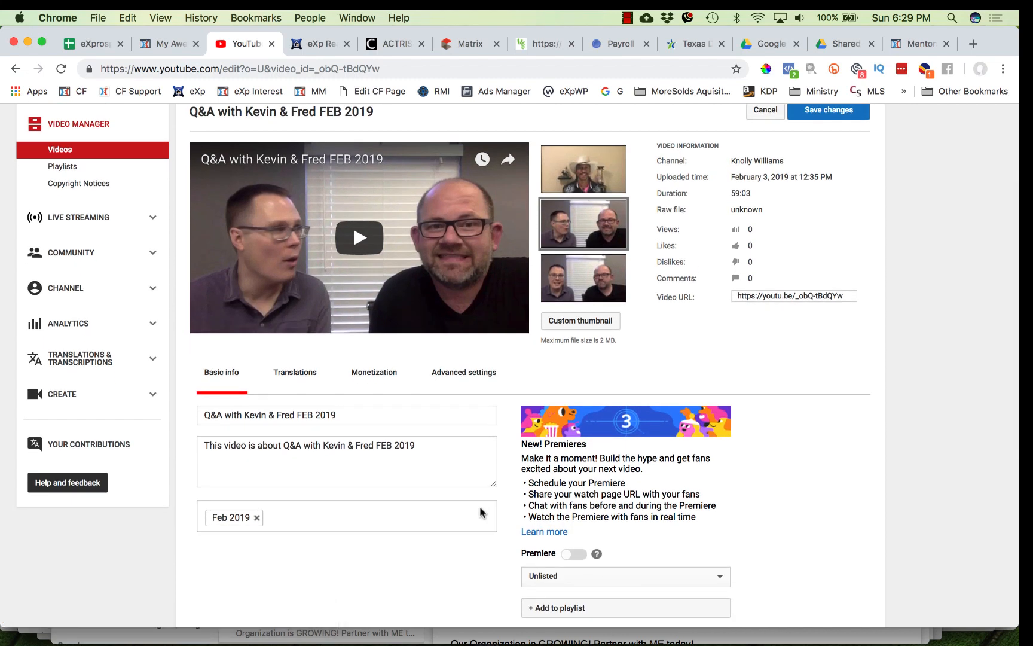
scroll(479, 398, up, 3)
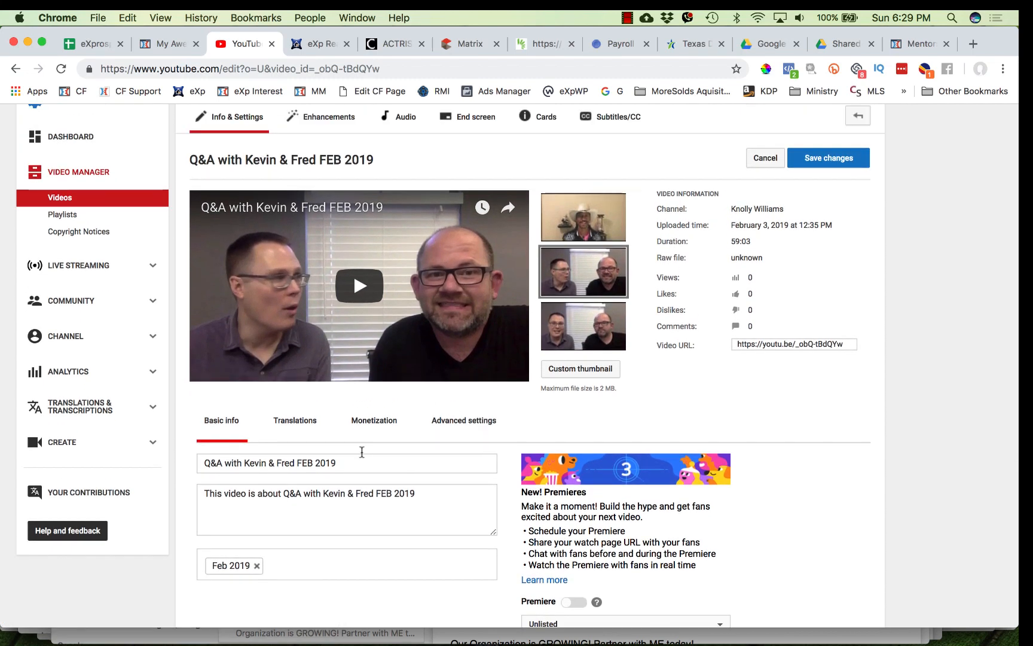
triple_click(331, 464)
key(super+c)
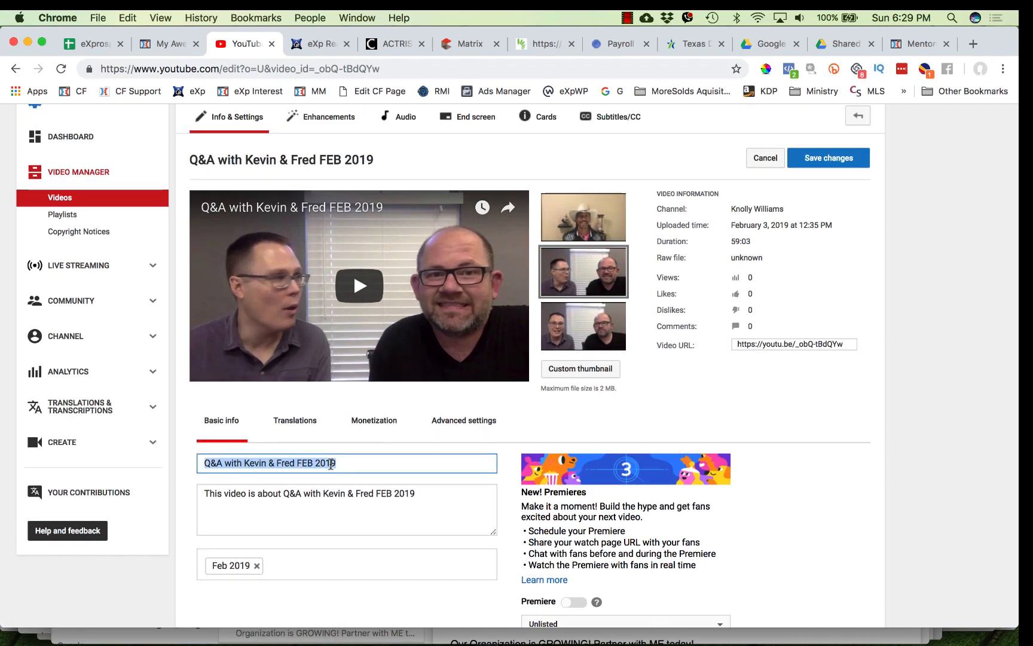
click(170, 43)
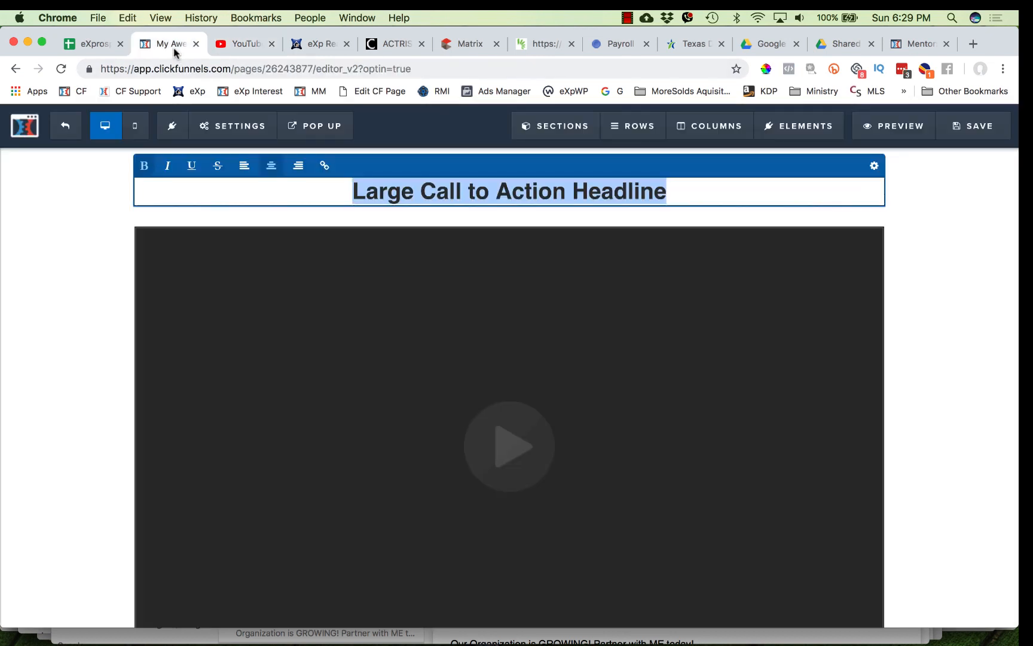
double_click(441, 191)
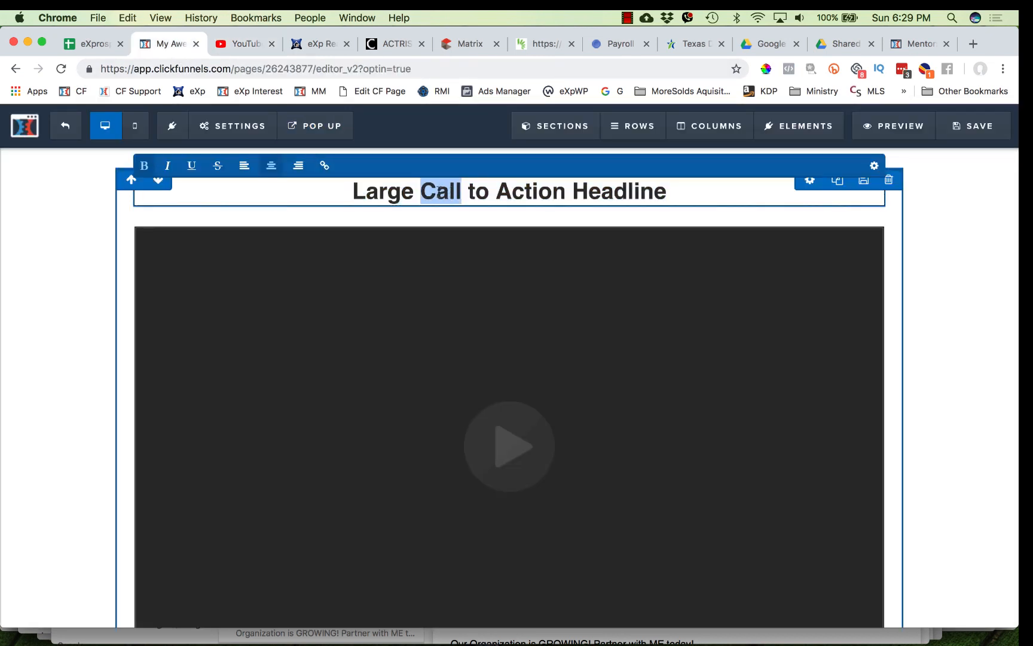
triple_click(441, 191)
key(super+v)
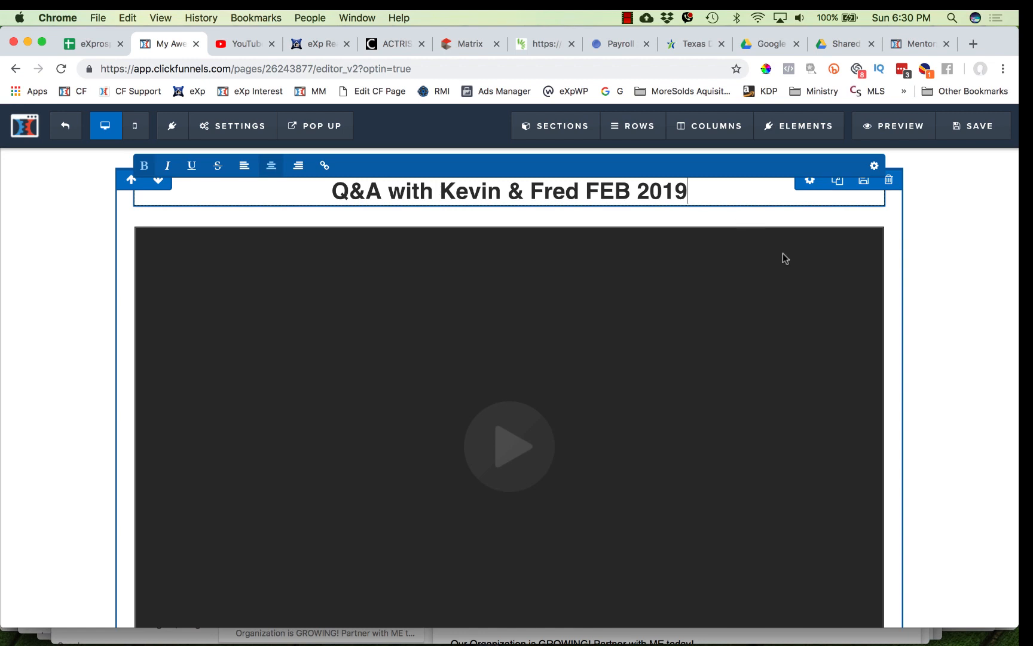
- Open the video element's settings and set its video type to YouTube
click(711, 311)
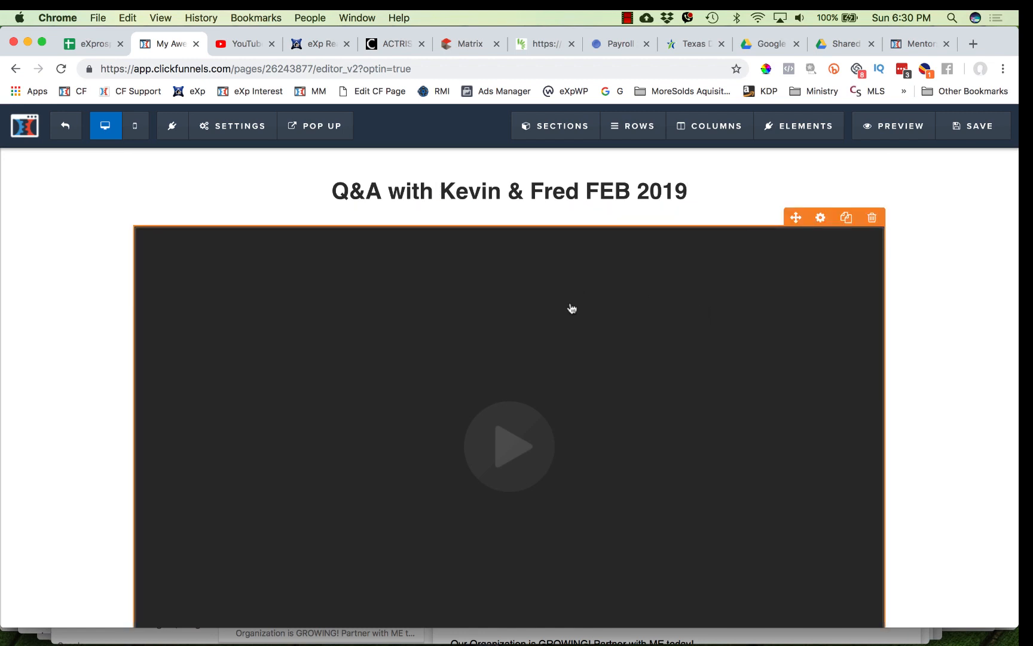
click(572, 308)
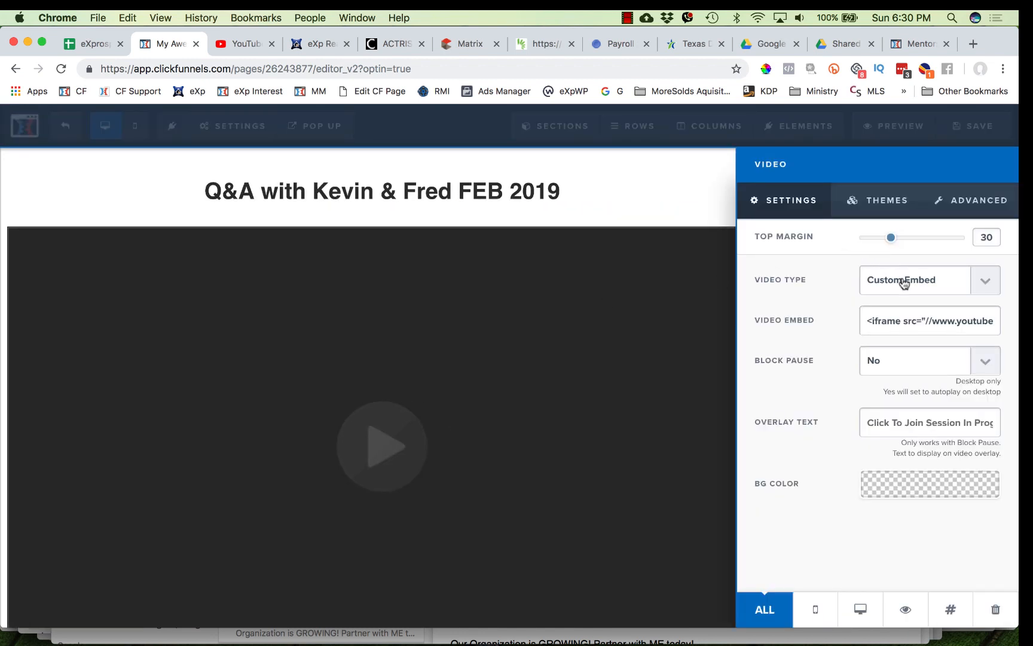
click(904, 283)
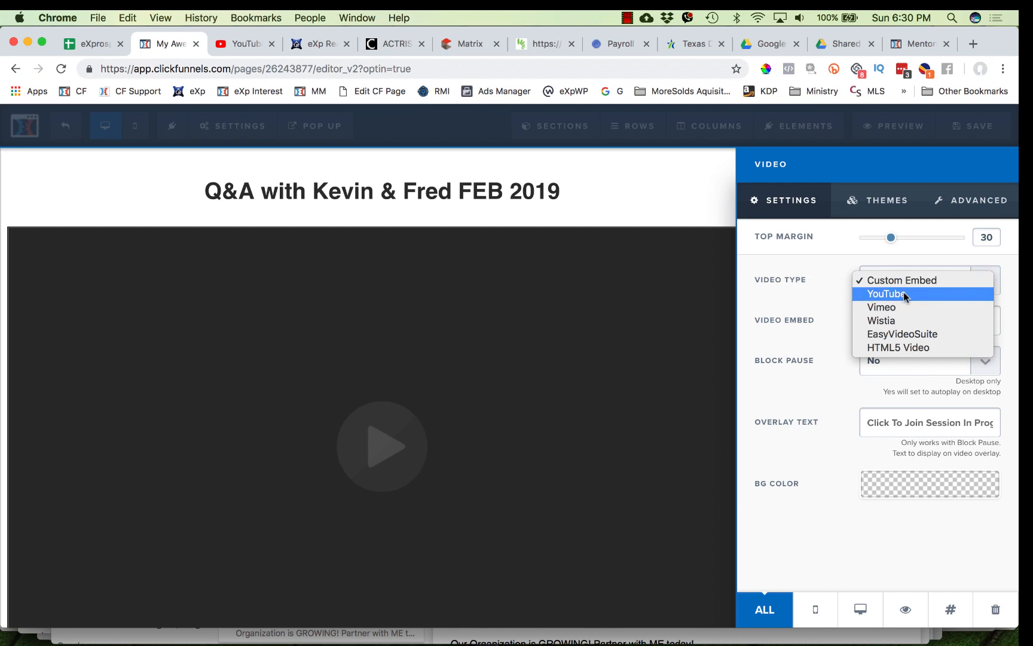
click(906, 295)
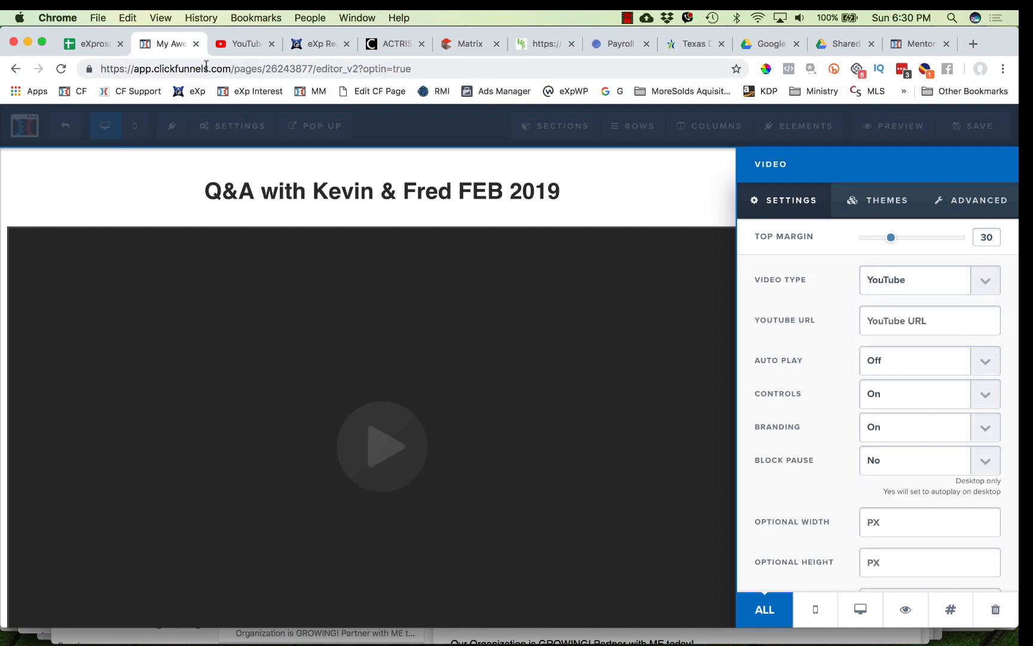
- Copy the video's YouTube URL and paste it into the video element's YouTube URL setting
click(242, 43)
click(751, 345)
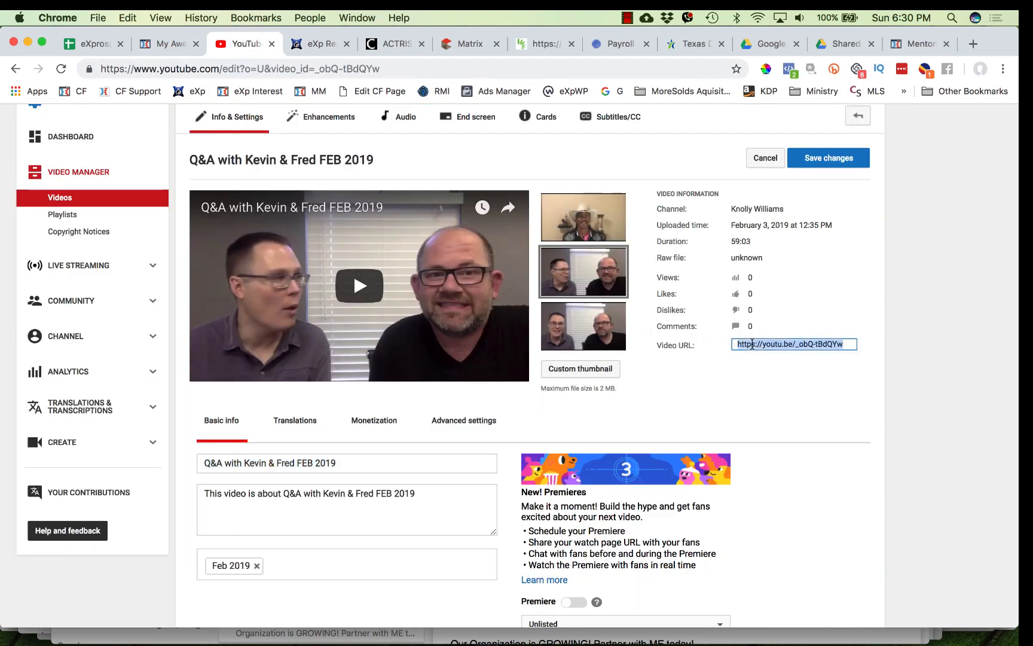
key(super+c)
click(176, 43)
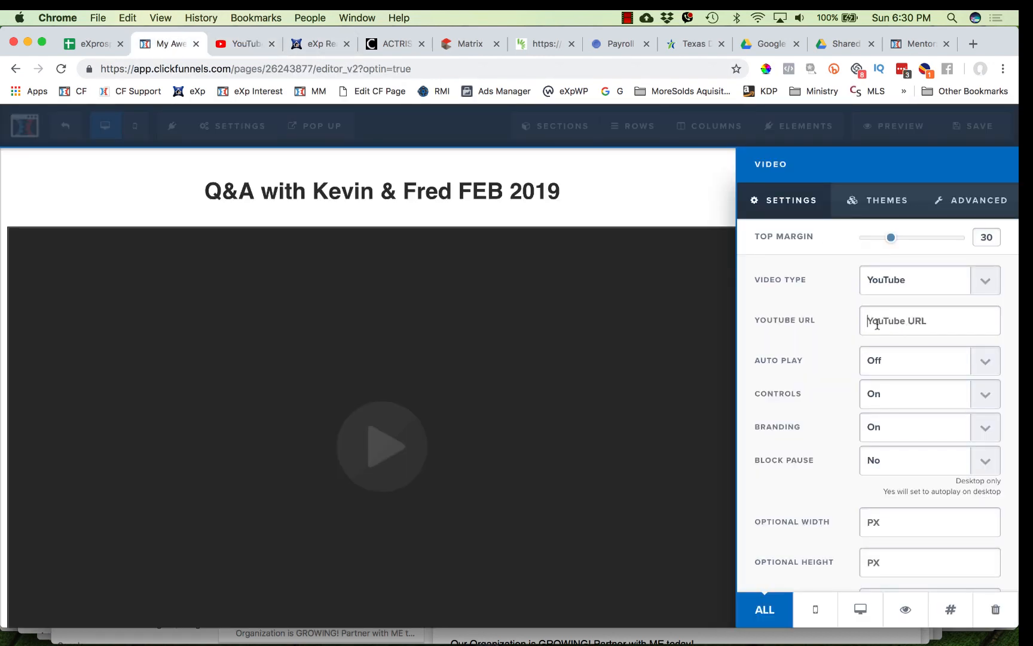
click(581, 399)
- Review the page layout from the headline down to the sign-up button
scroll(705, 396, down, 3)
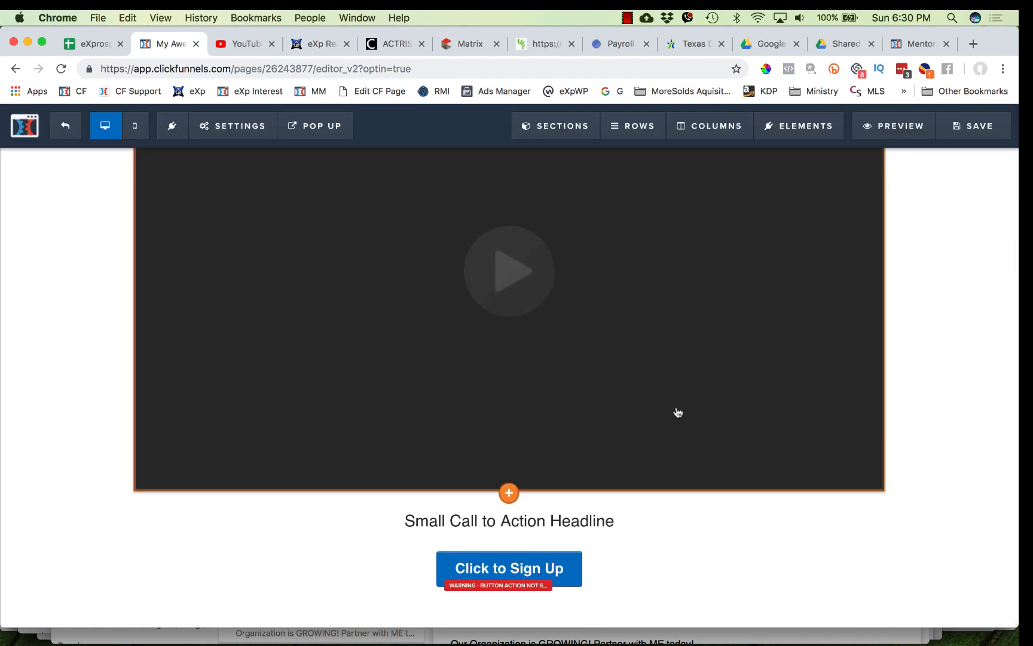
scroll(672, 304, up, 5)
scroll(672, 304, up, 1)
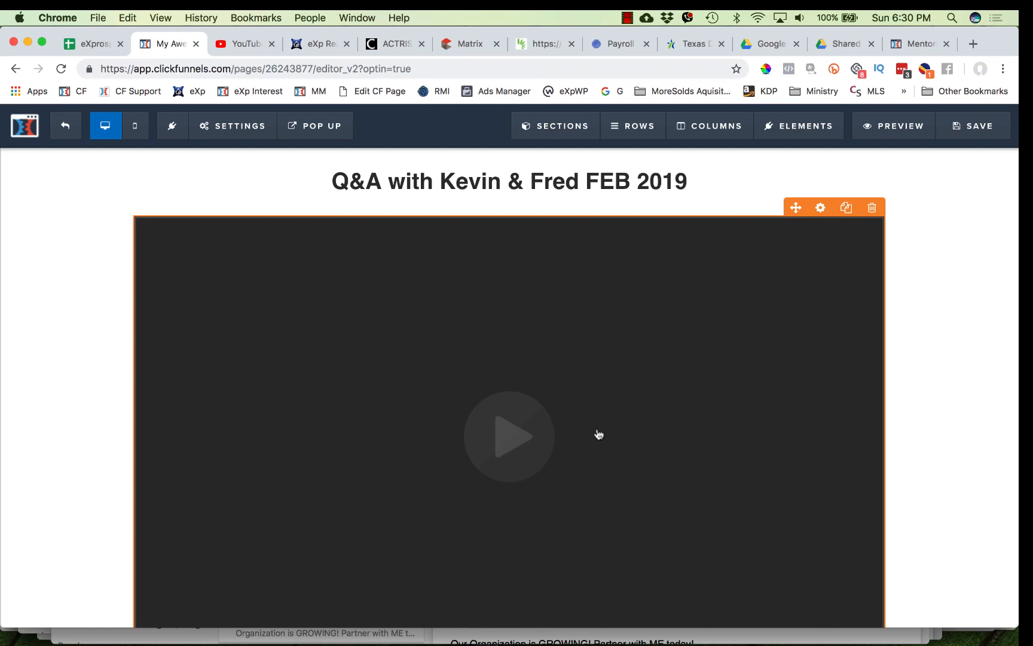
scroll(597, 434, down, 3)
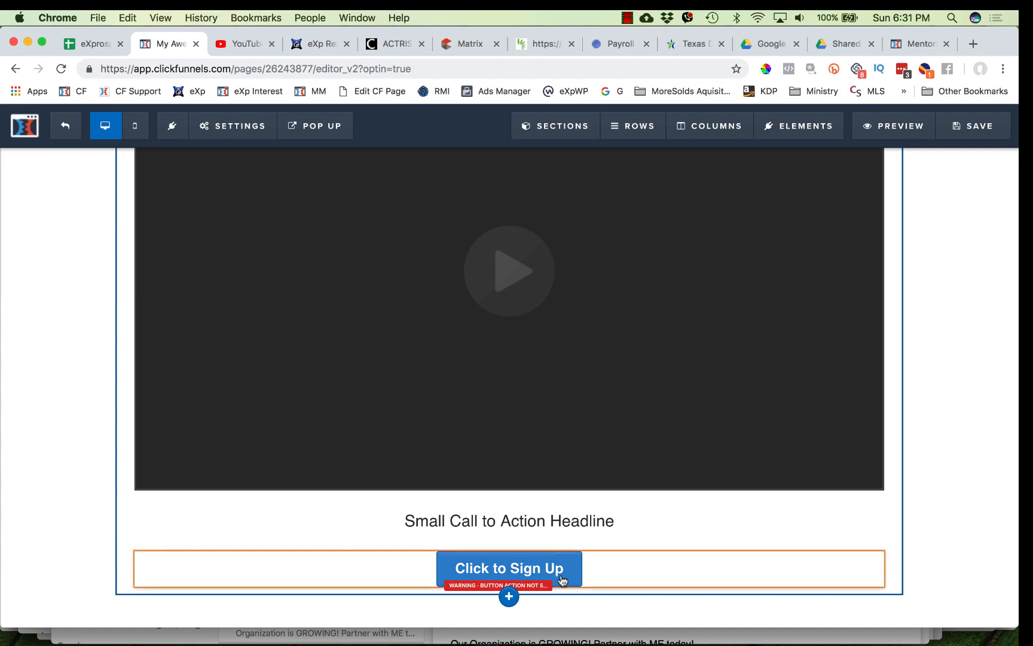
scroll(597, 365, up, 2)
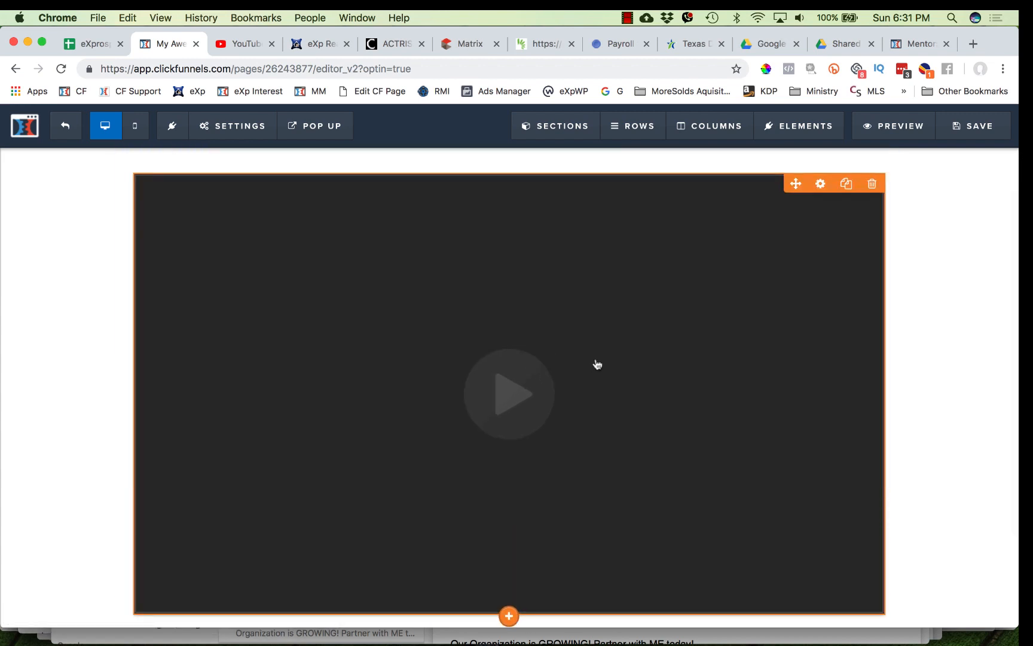
scroll(589, 347, up, 1)
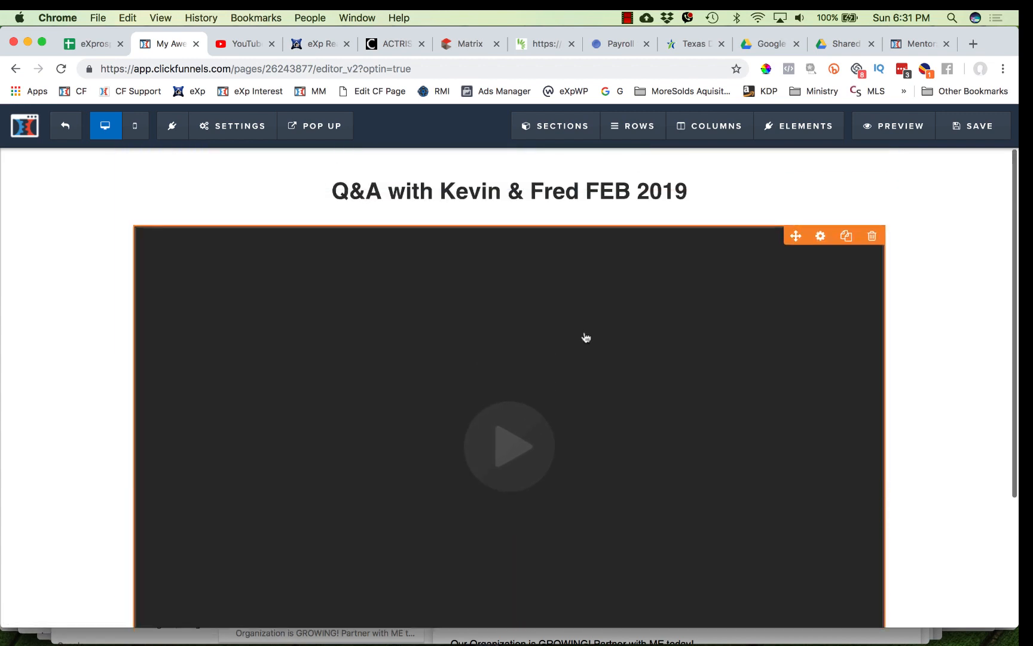
click(577, 191)
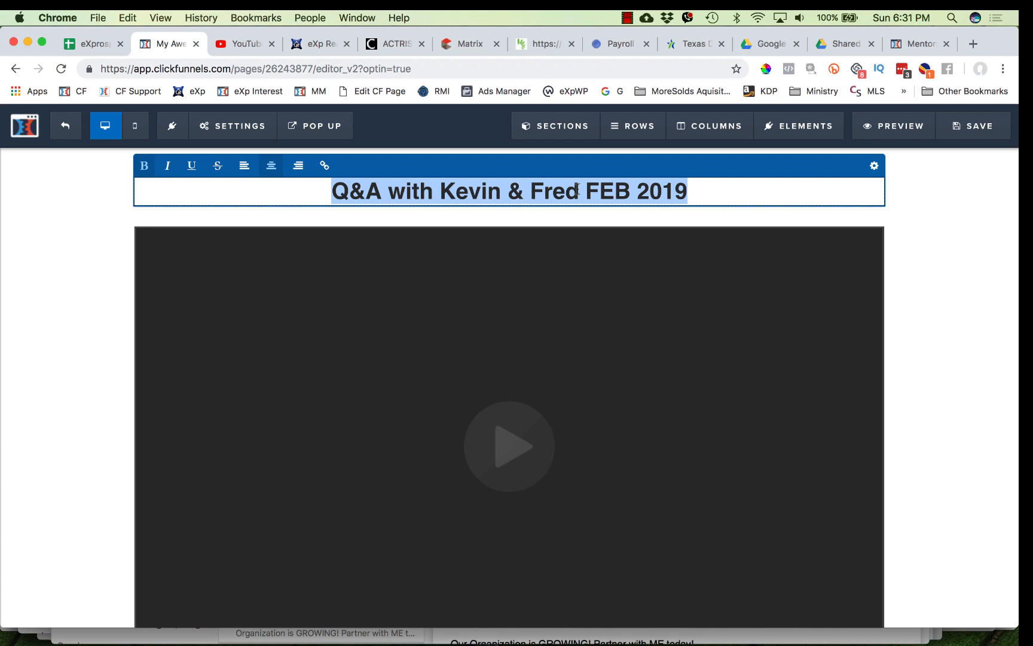
click(581, 337)
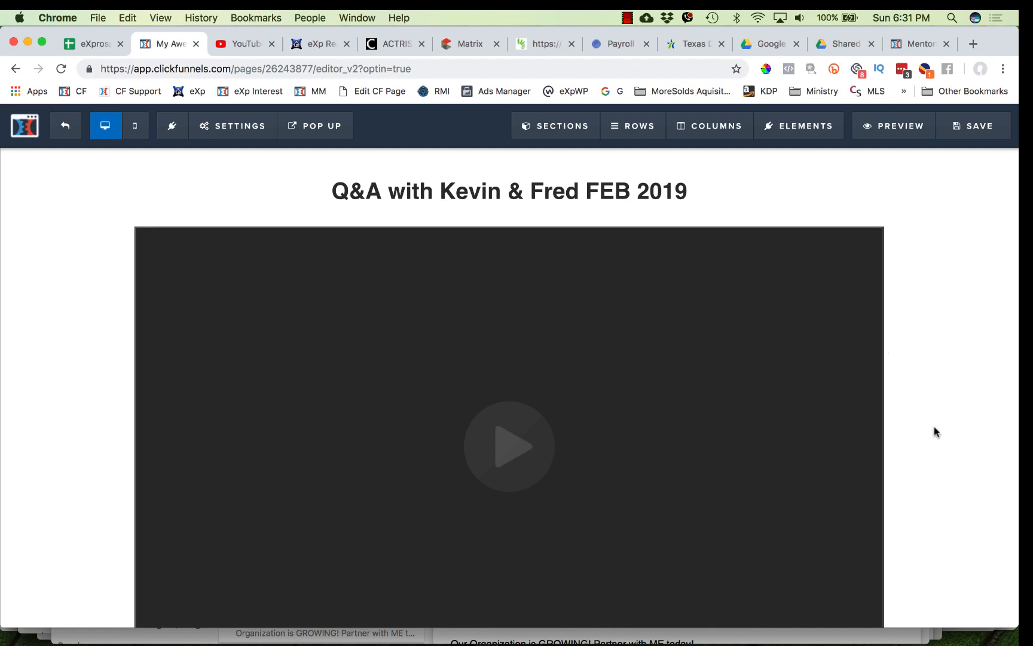
- Apply the dark theme with an inner border to the video element
click(813, 444)
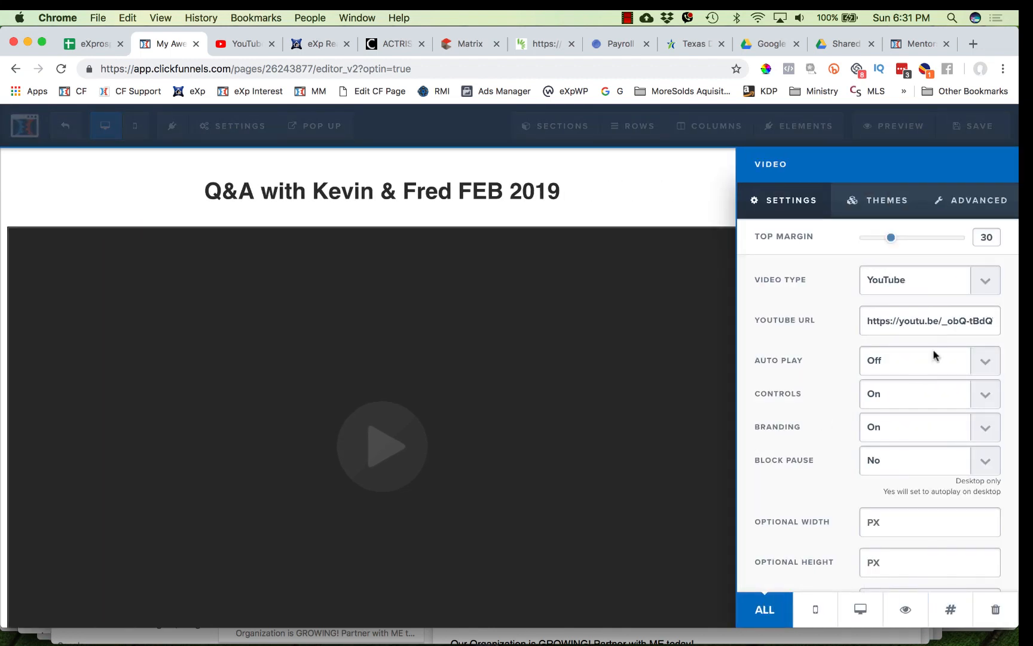
click(883, 201)
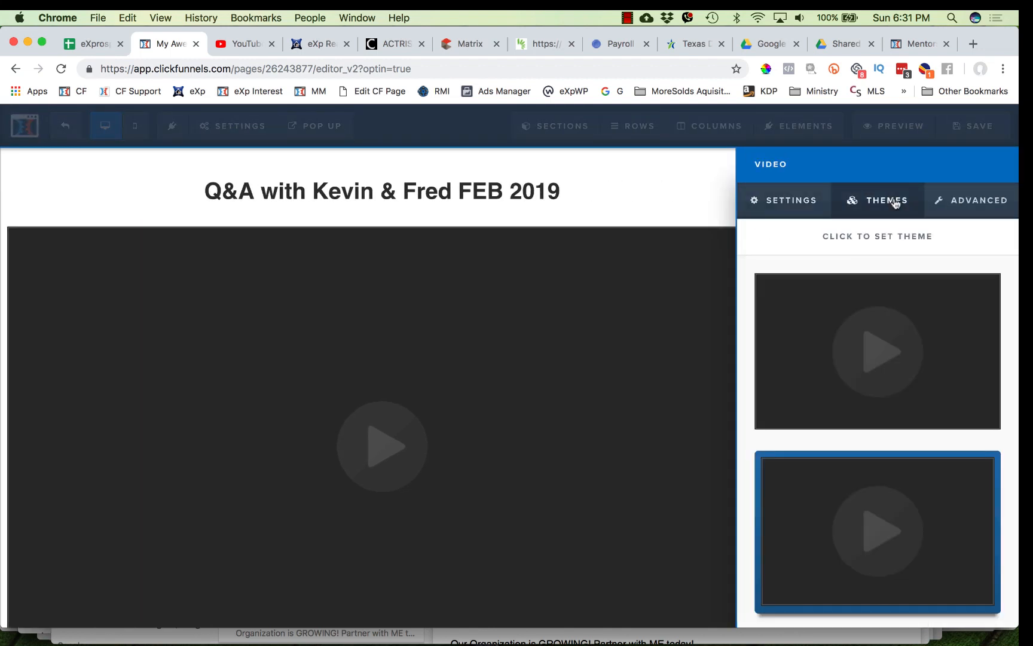
click(871, 401)
scroll(861, 428, down, 1)
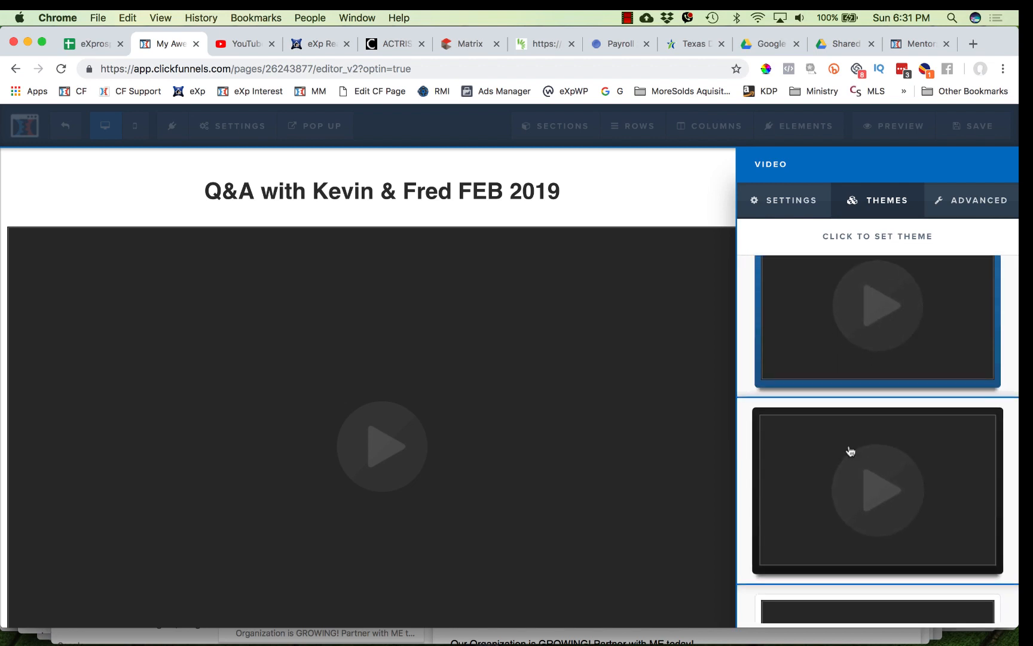
click(850, 451)
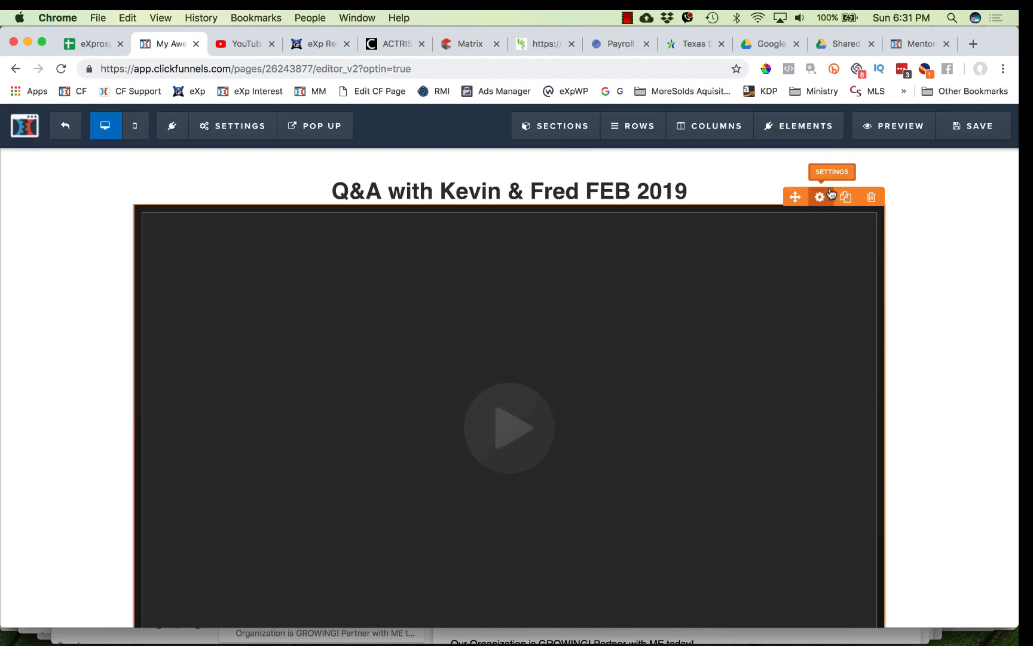
- Set the video element's top margin to 15
click(830, 192)
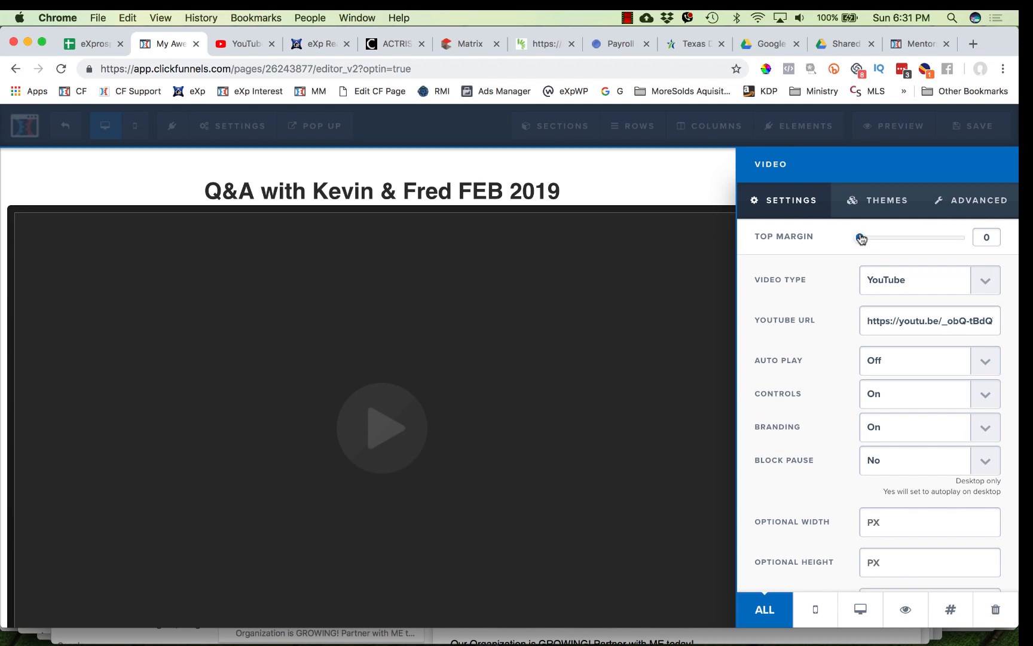
drag(861, 238, 875, 238)
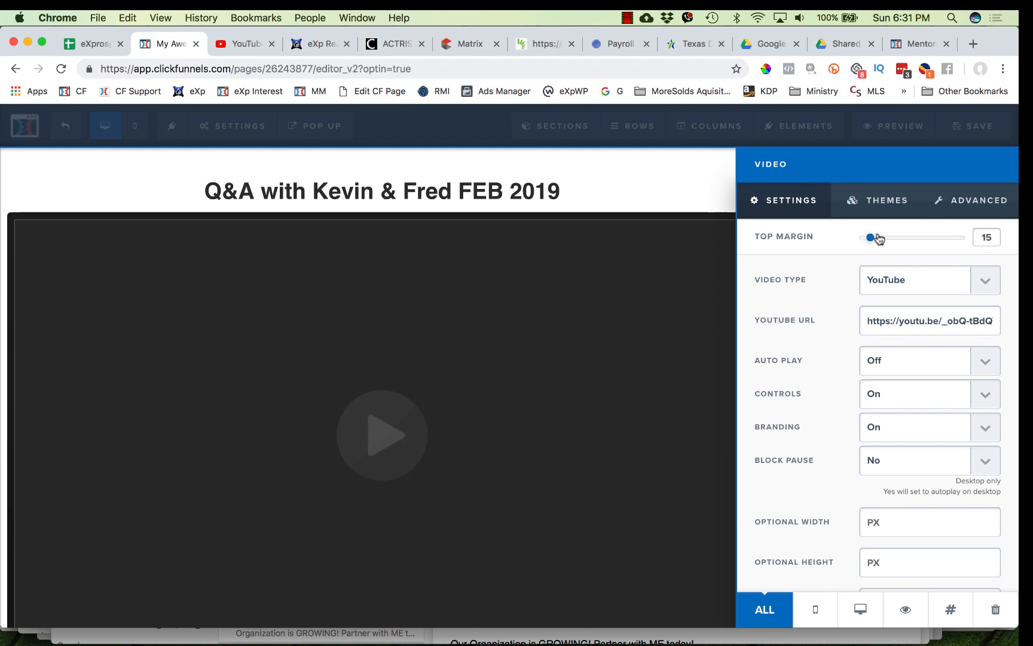
click(941, 203)
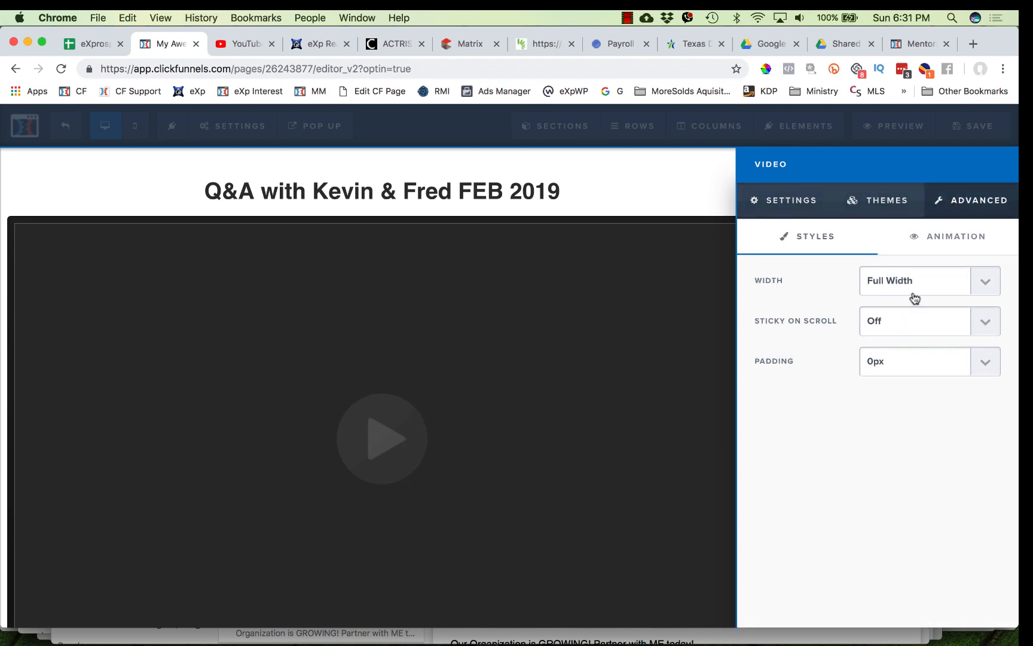
click(877, 201)
click(791, 201)
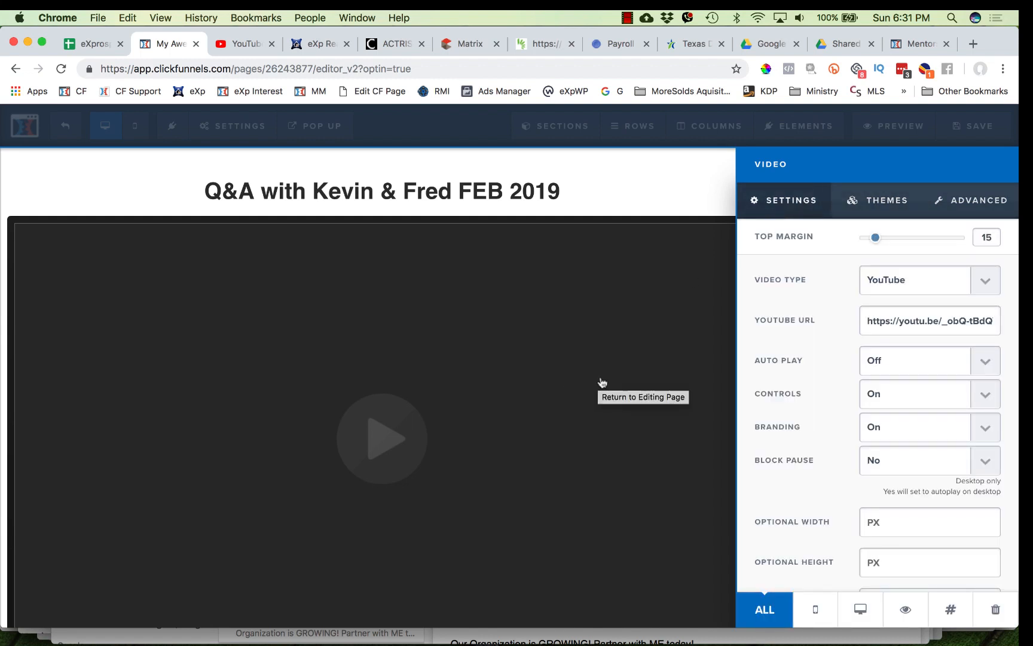
- Replace the small call-to-action headline below the video with the text "Check out this Month's"
click(513, 199)
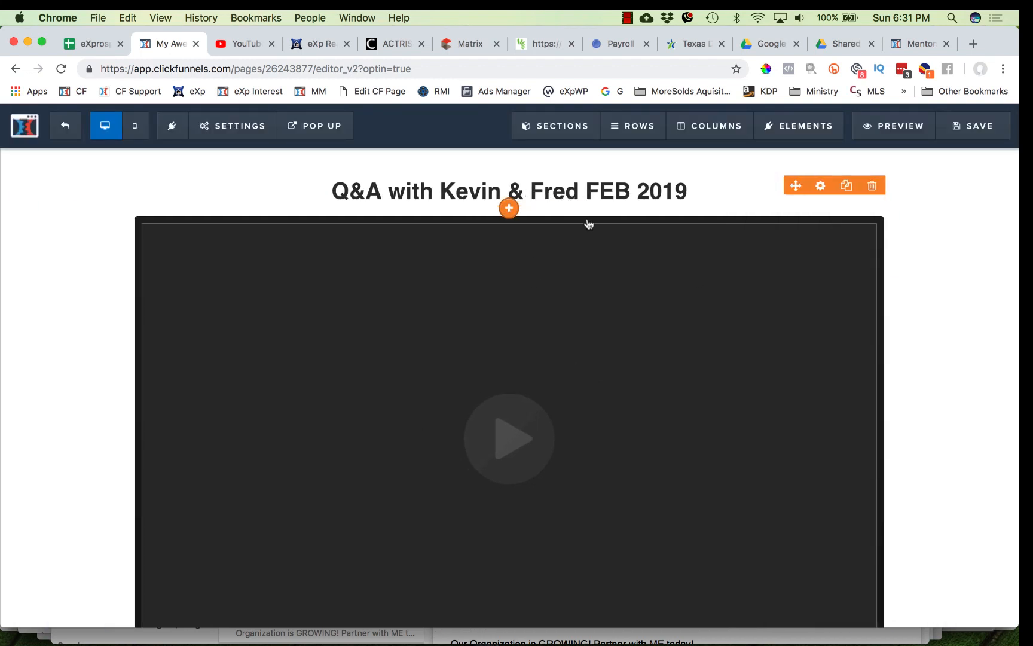
scroll(583, 257, down, 3)
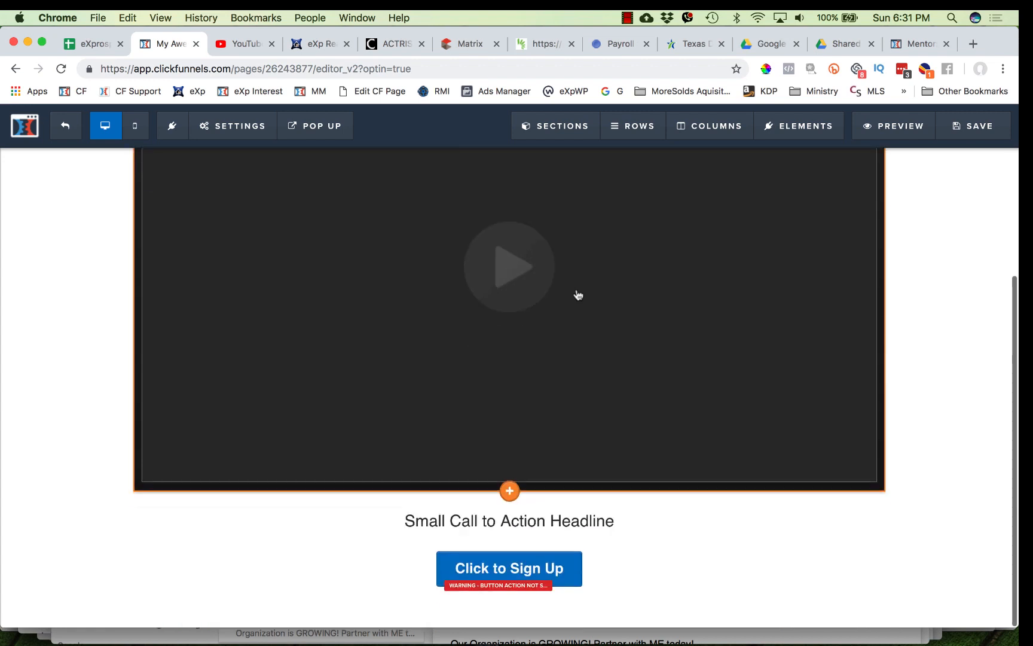
triple_click(480, 522)
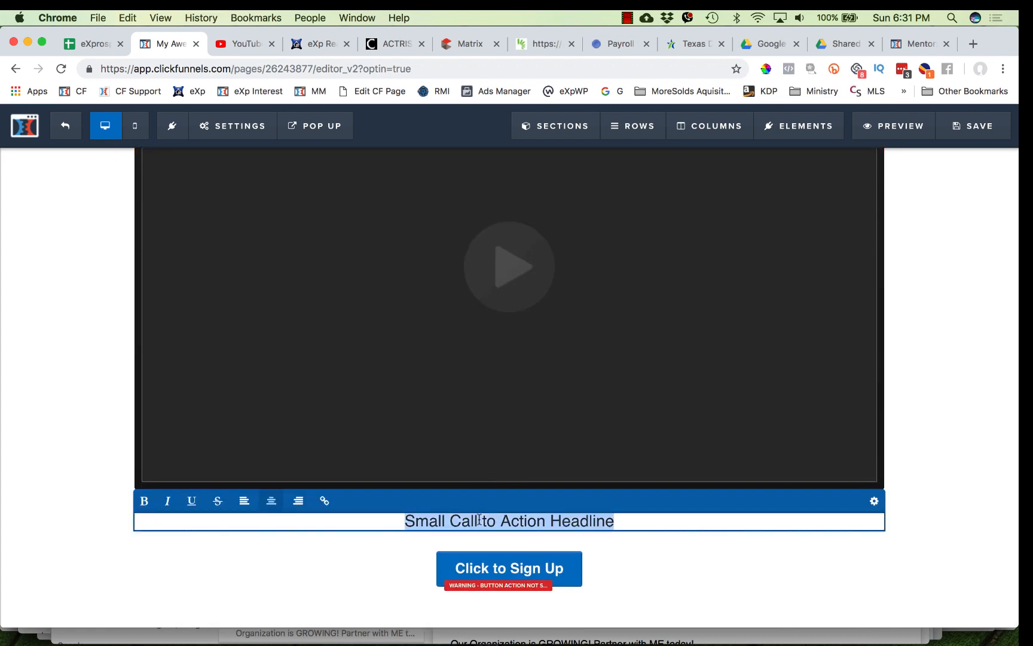
text(Check out this )
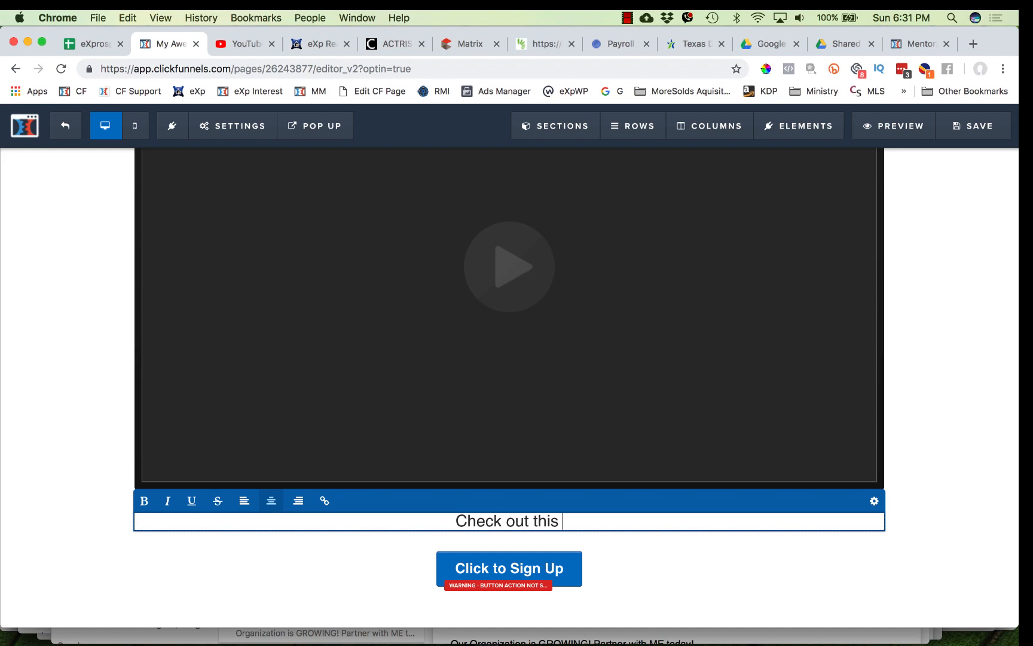
text(MOnh)
key(BackSpace)
key(BackSpace)
key(BackSpace)
text(on)
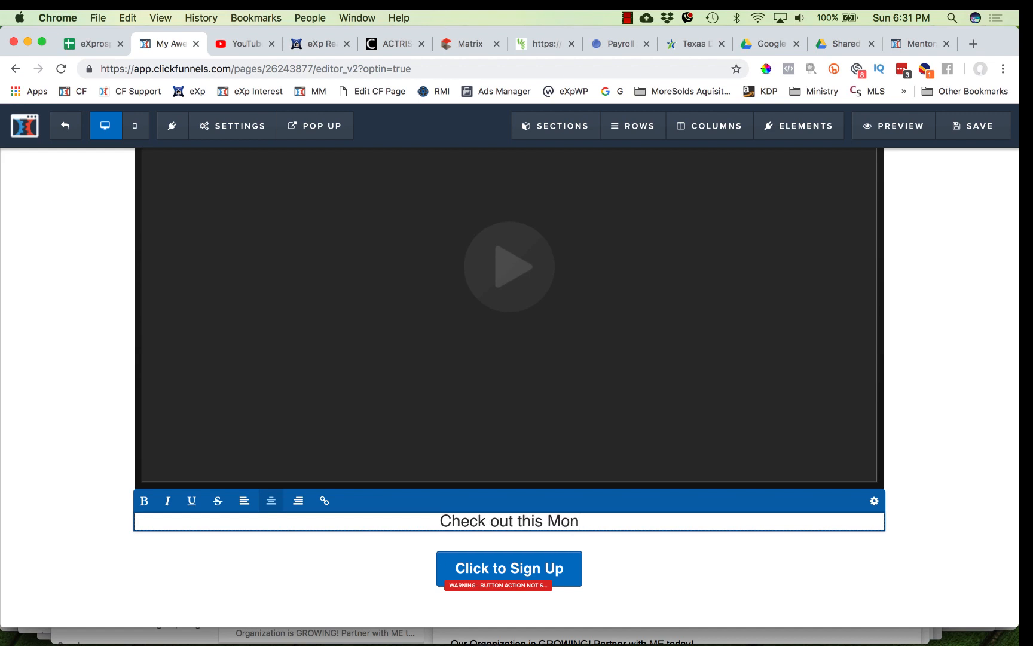
text(th's)
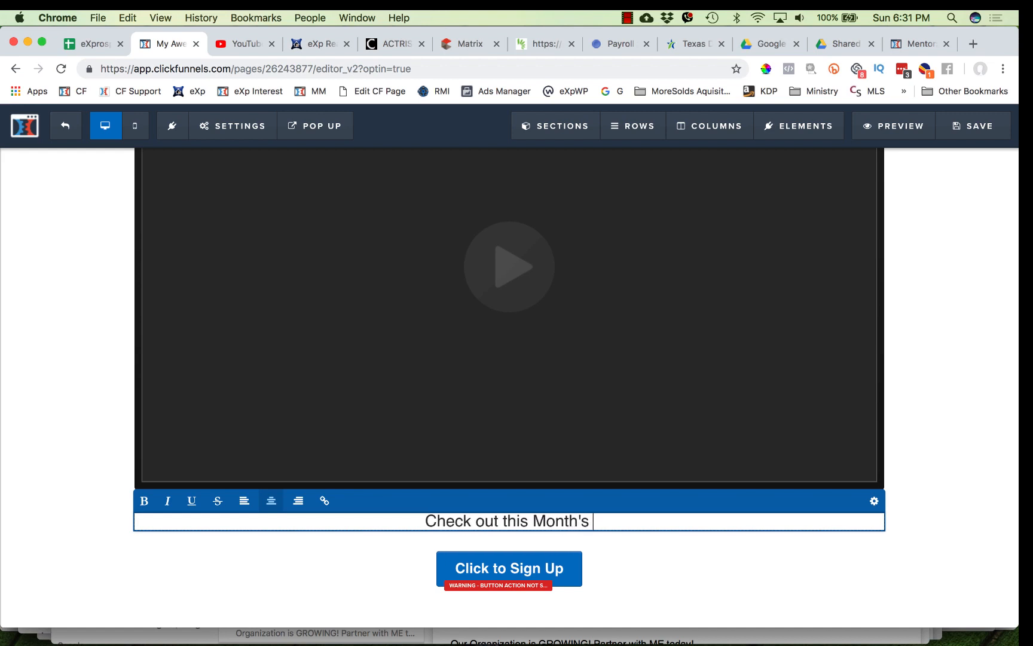
scroll(586, 327, up, 5)
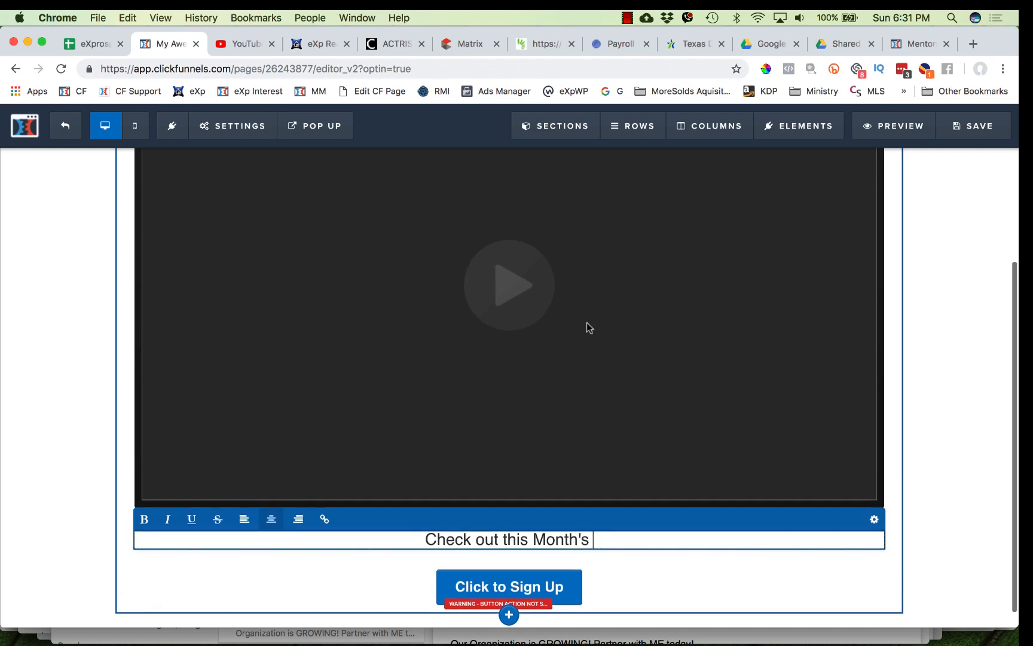
scroll(583, 456, down, 5)
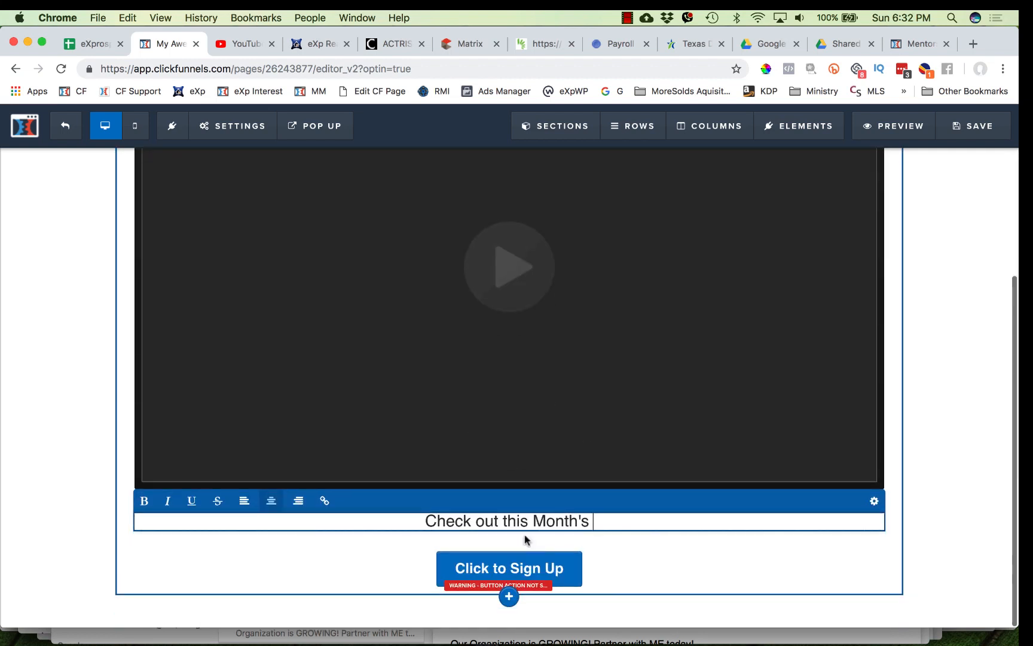
scroll(529, 520, up, 1)
click(934, 480)
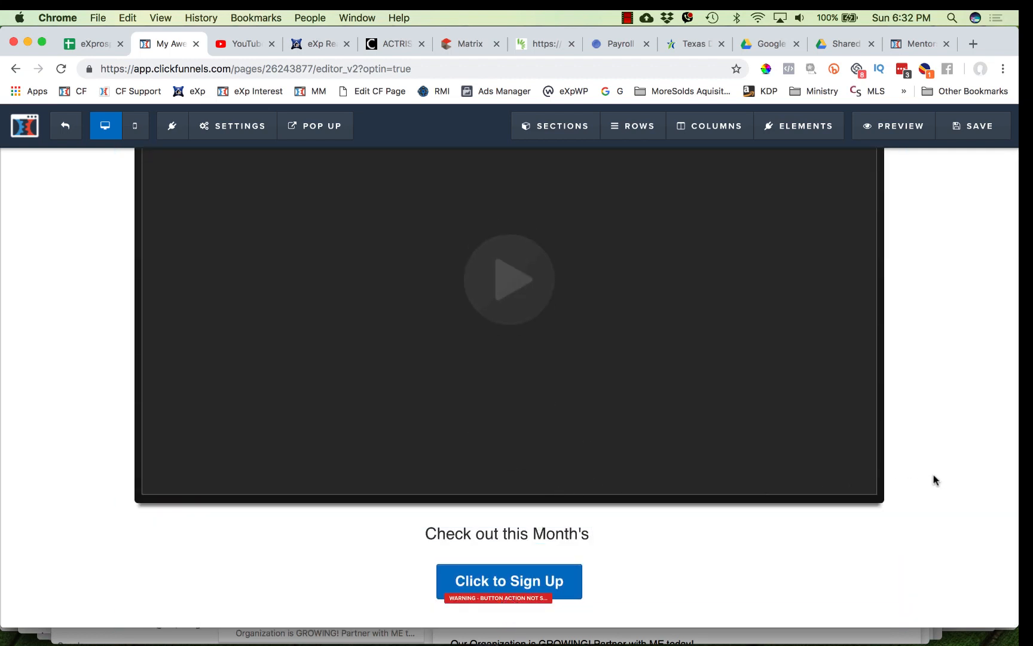
- Add a sub-headline element between the main headline and the video
scroll(668, 280, up, 1)
scroll(668, 280, up, 4)
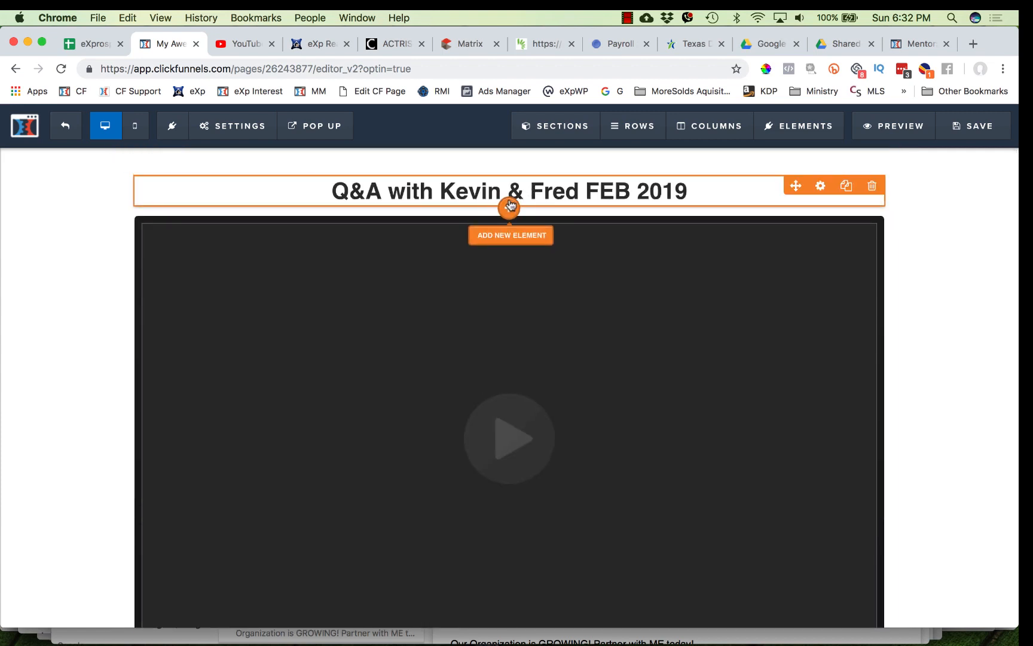
click(510, 206)
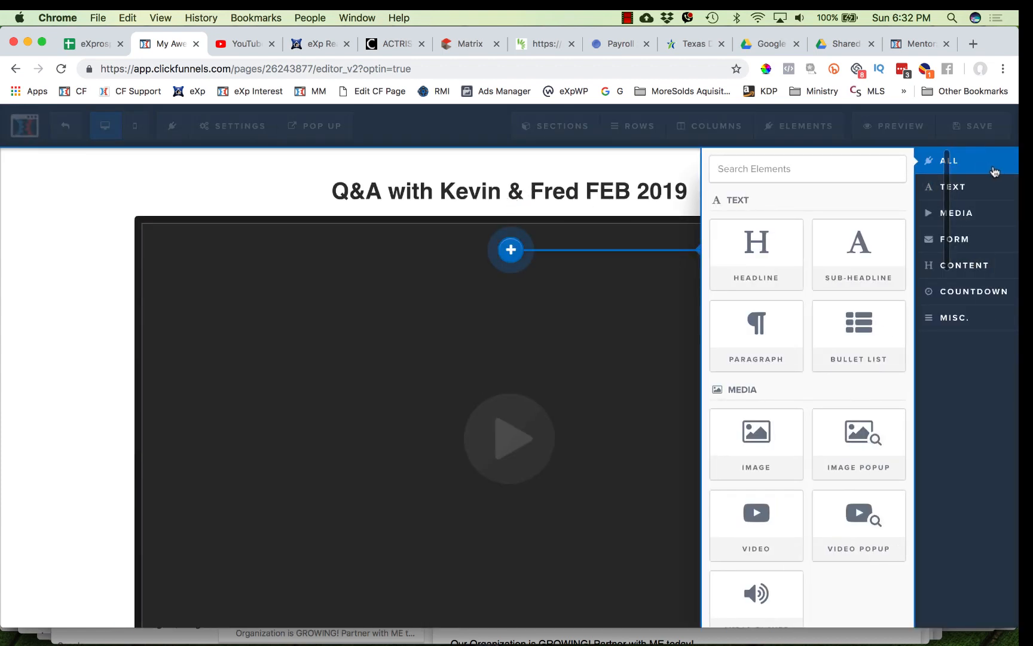
click(853, 250)
- Replace the sub-headline text with a sentence on Knolly Williams discussing eXp and getting MORE SUCCESS in the Real Estate Game with Kevin and Fred
click(570, 224)
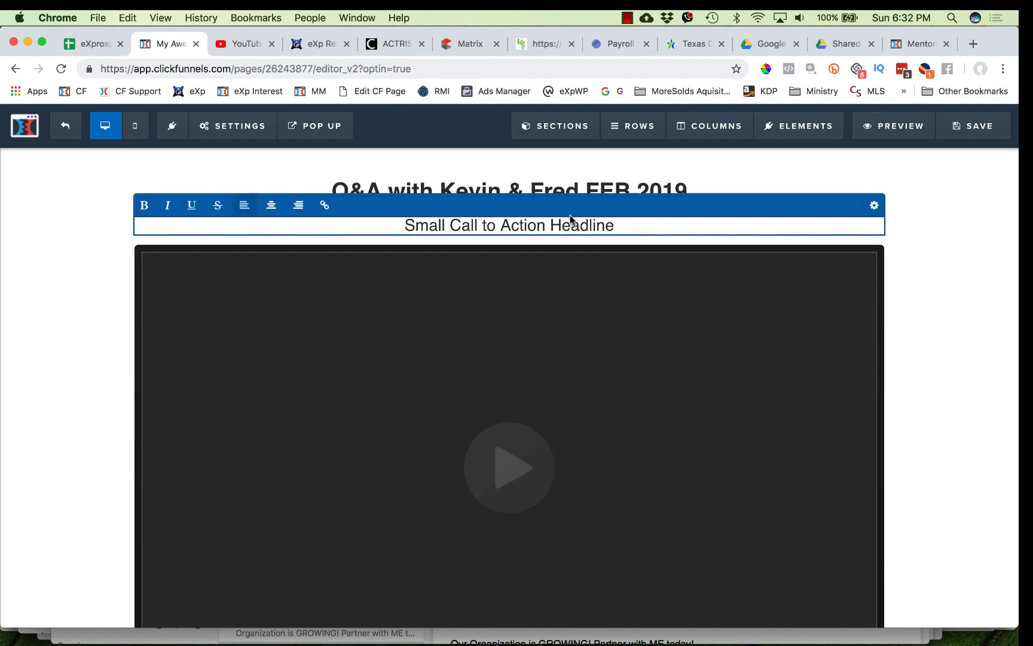
triple_click(565, 228)
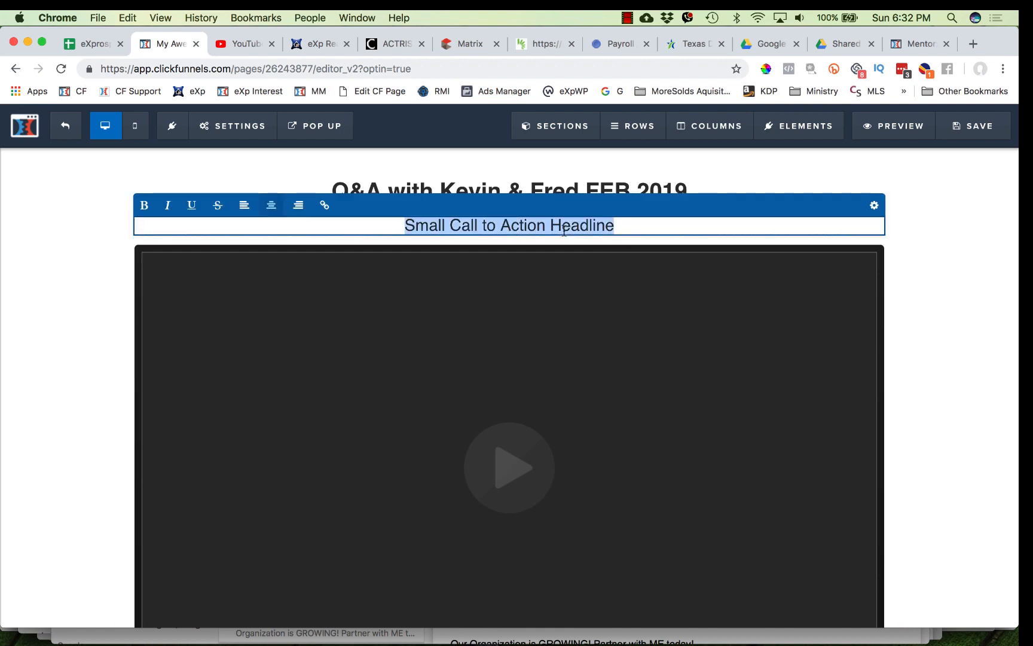
text(Knolly Willi)
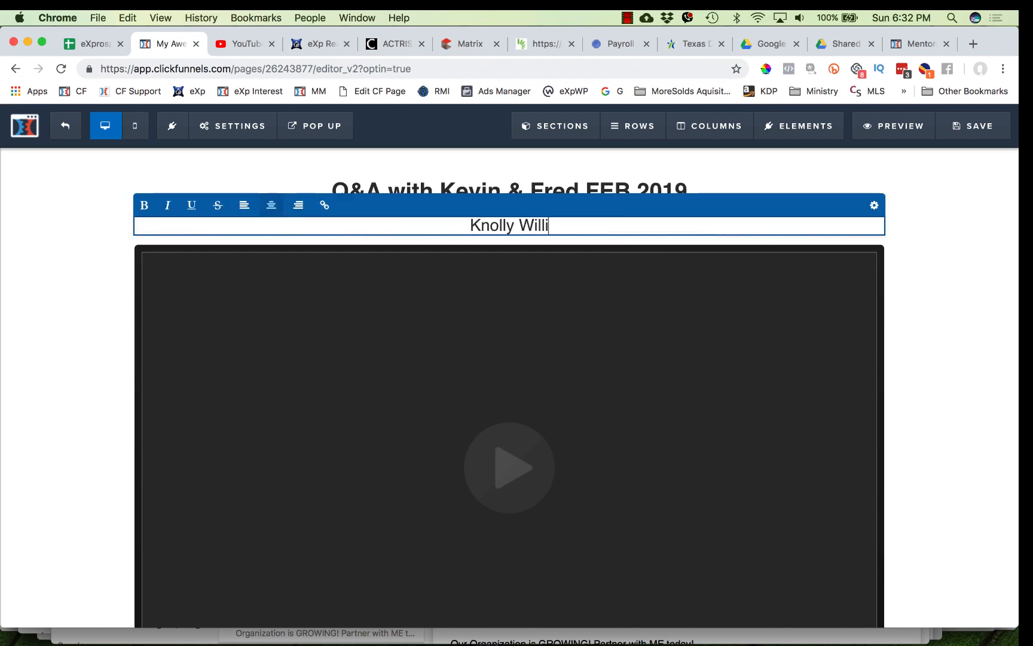
text(ams ta)
key(BackSpace)
key(BackSpace)
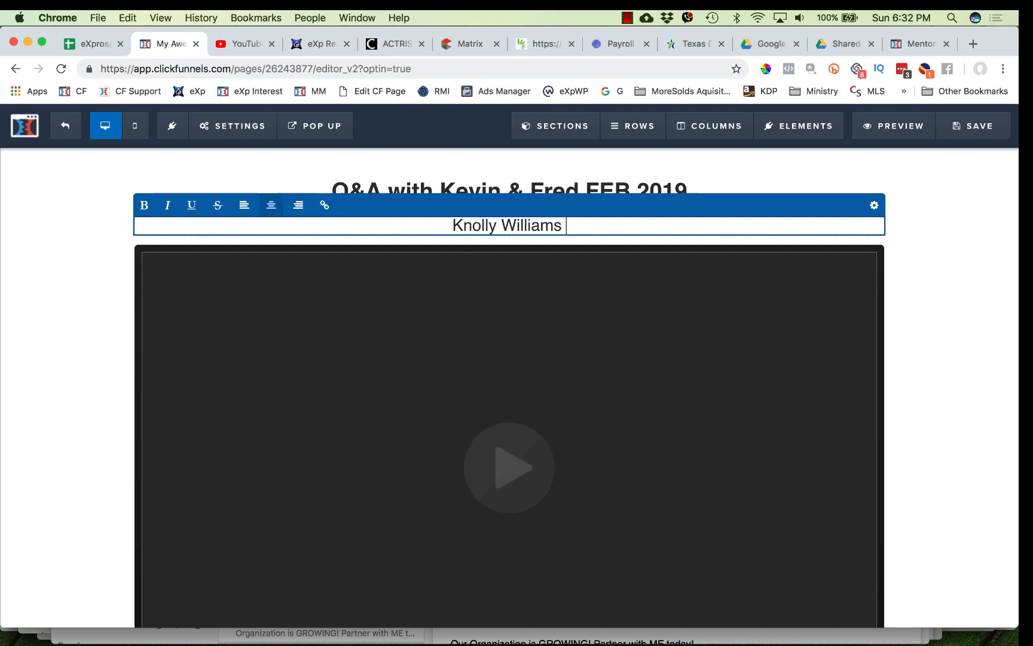
text(has a frank )
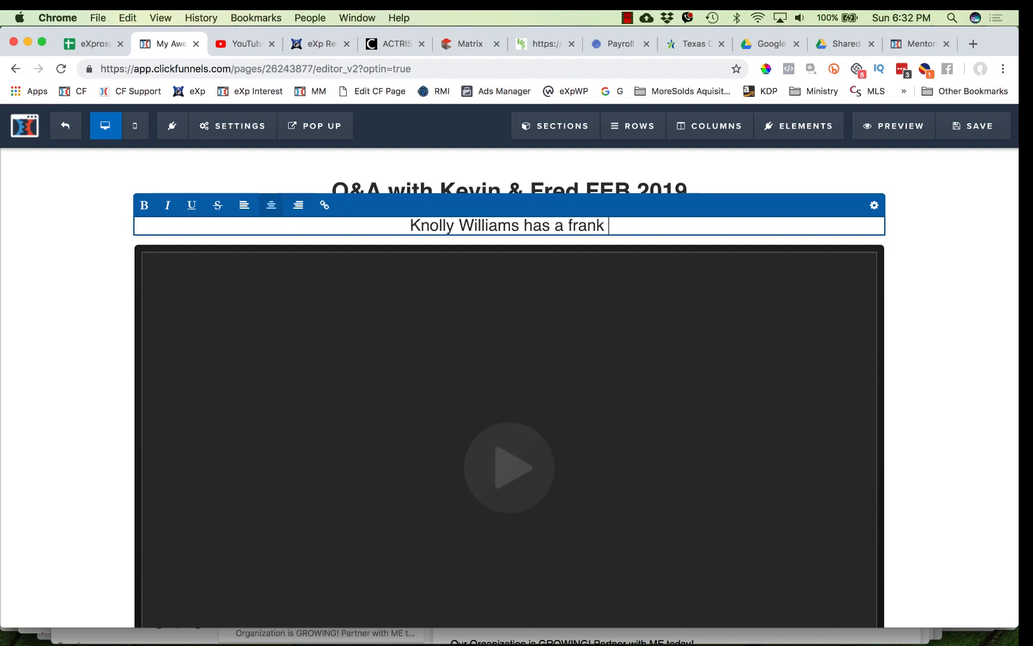
text(discus)
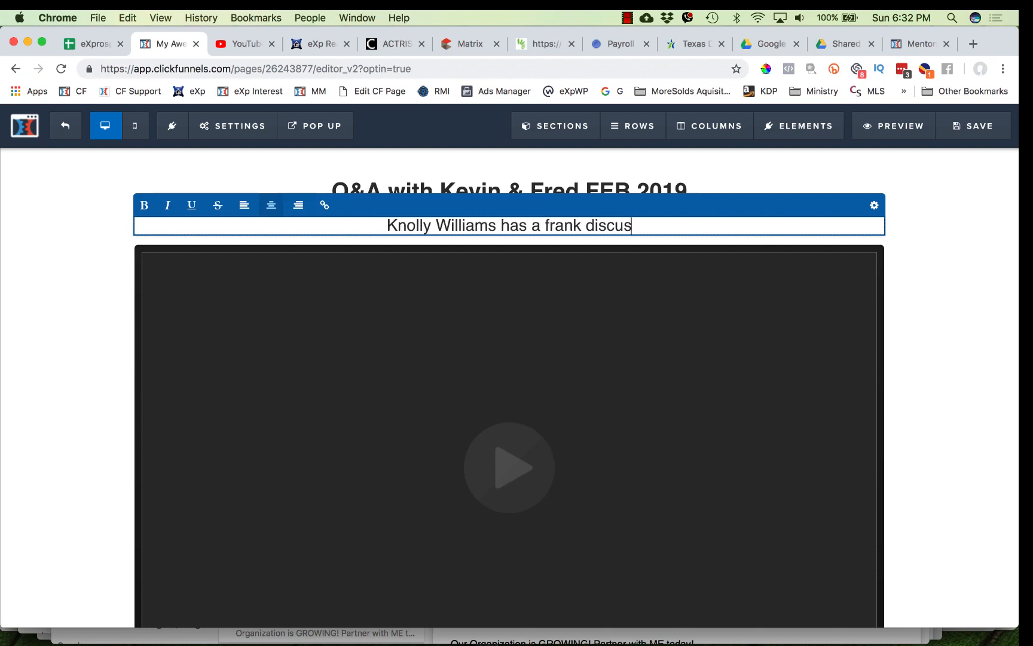
text(stion)
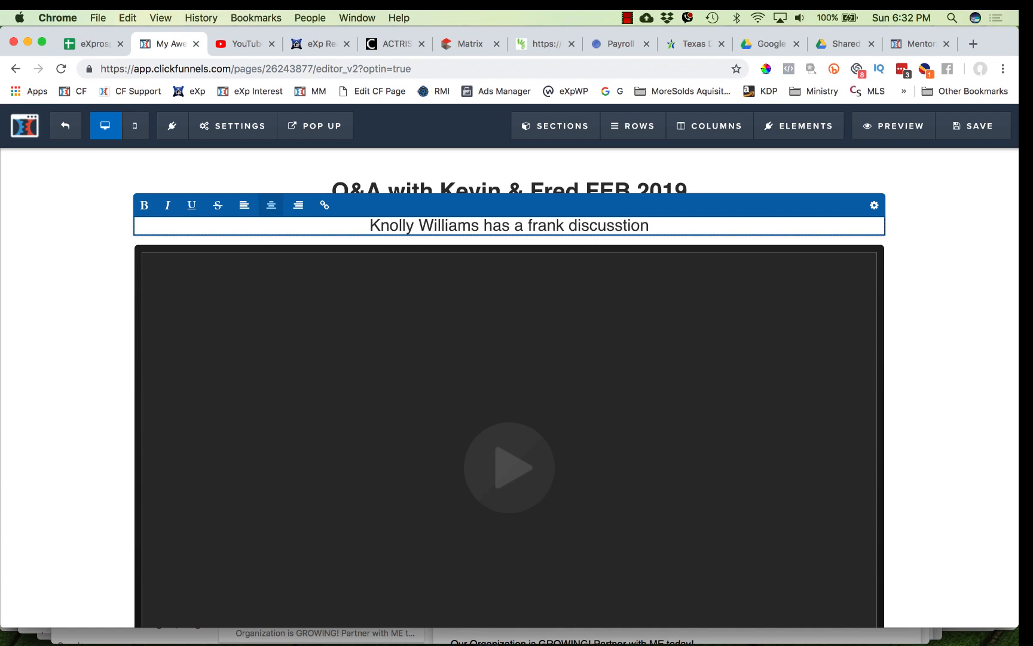
key(BackSpace)
key(BackSpace)
key(BackSpace)
key(BackSpace)
text(ion with Kevin )
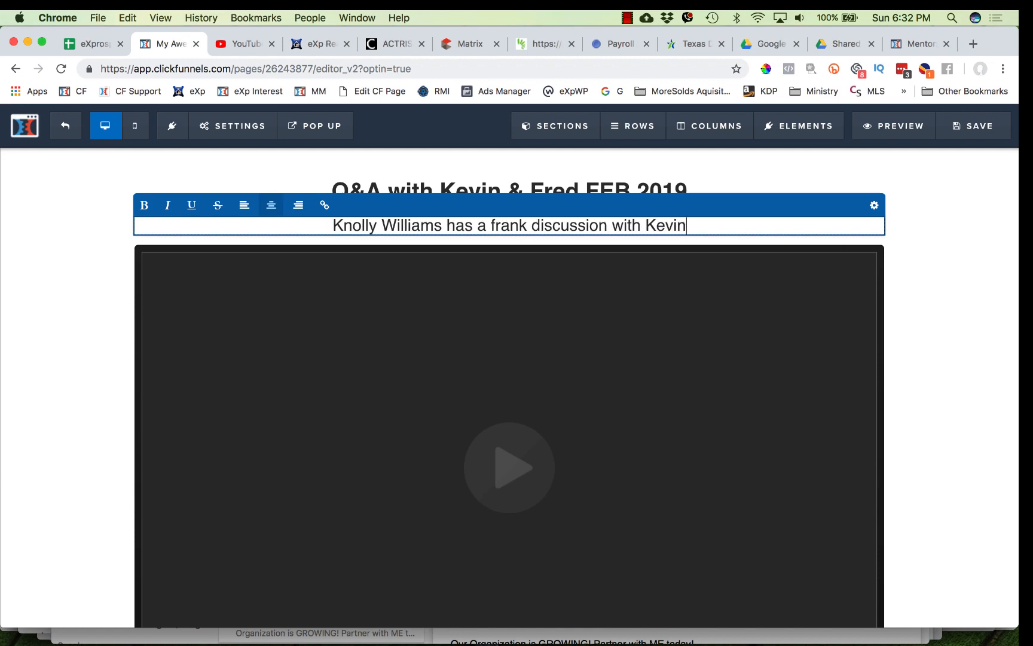
text(Kauffm)
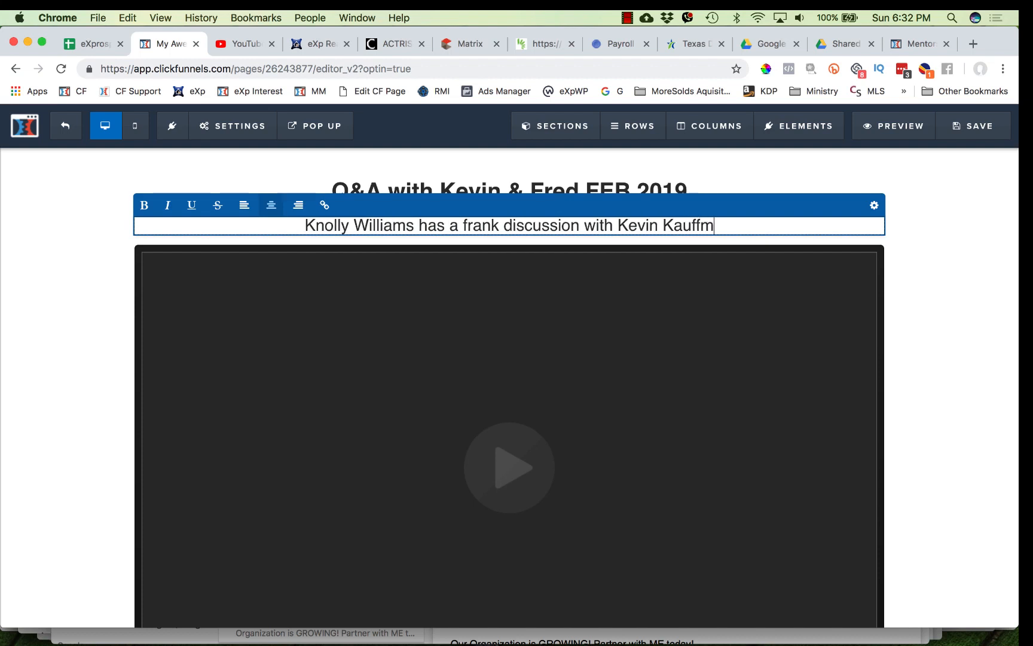
text(an and Fred )
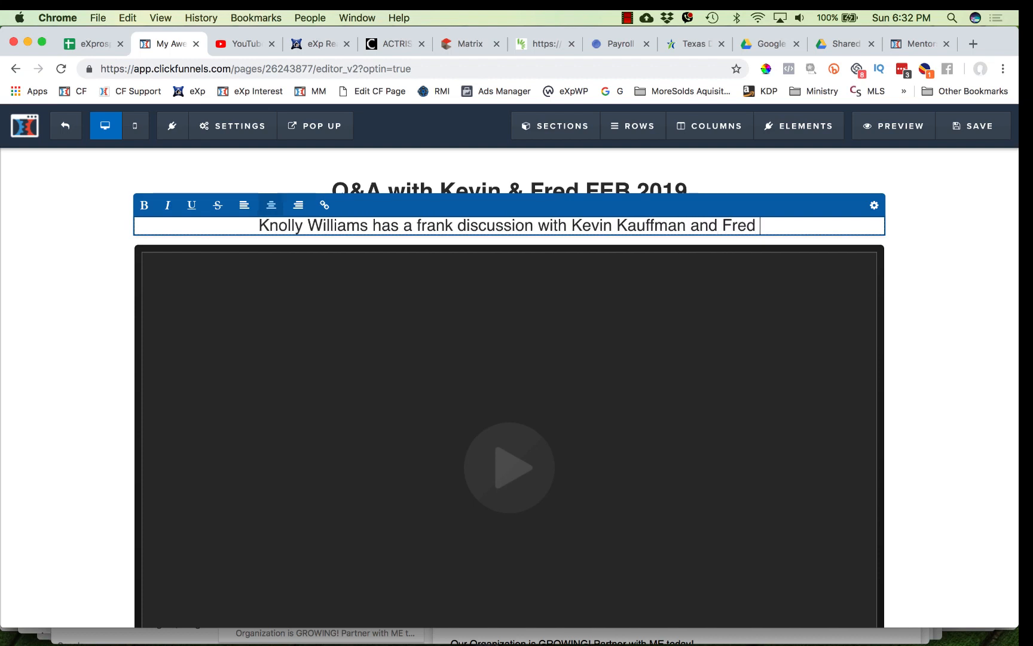
text(Weaver )
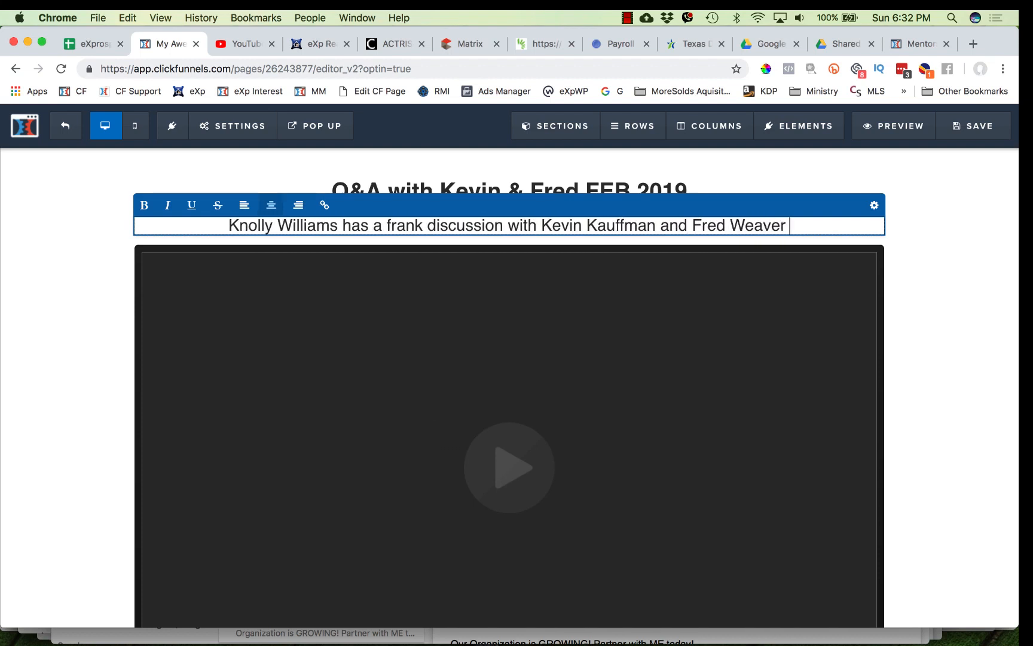
text(about eX)
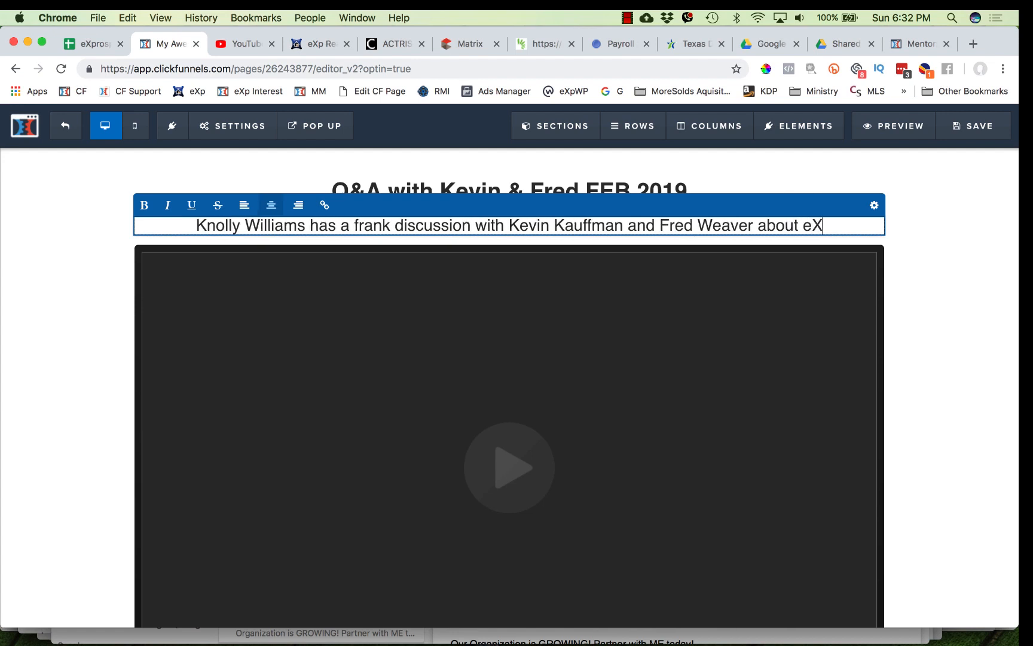
text(p, )
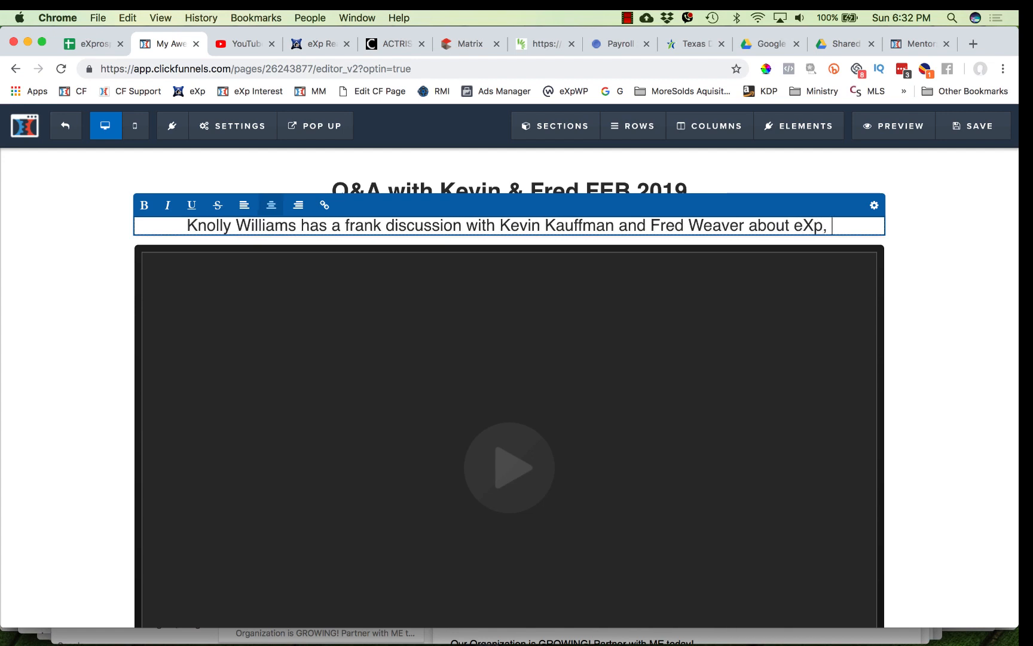
text(the future)
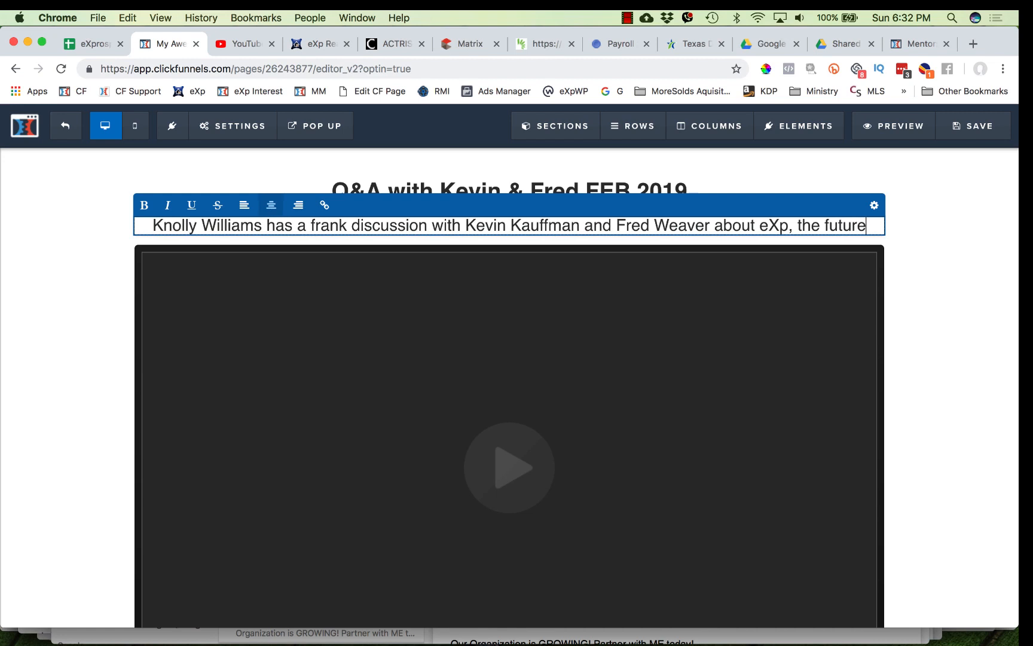
text( of real estat)
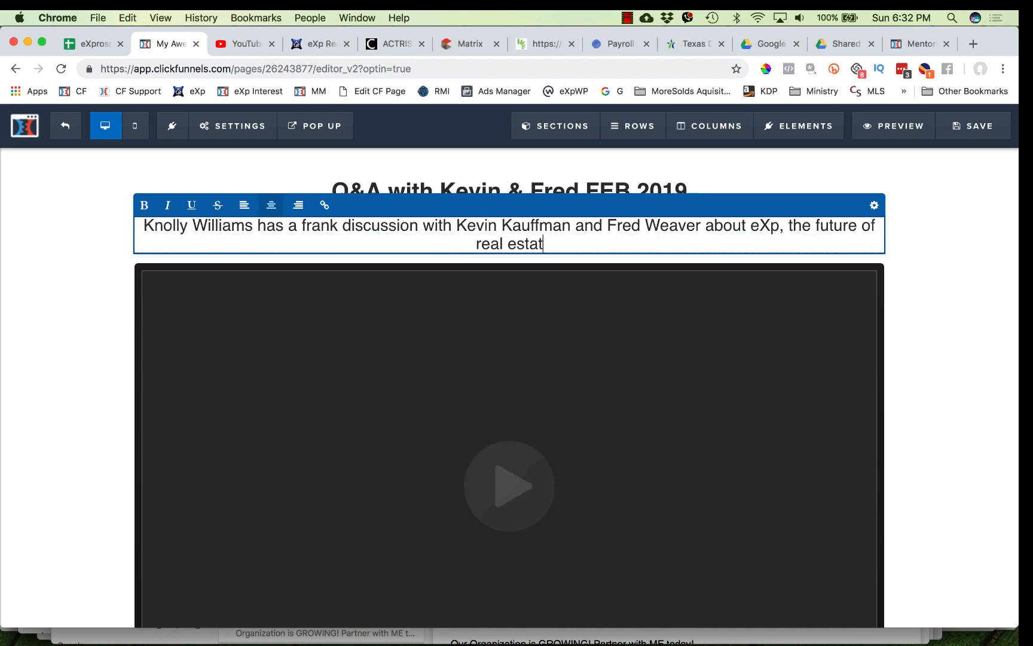
text(e, )
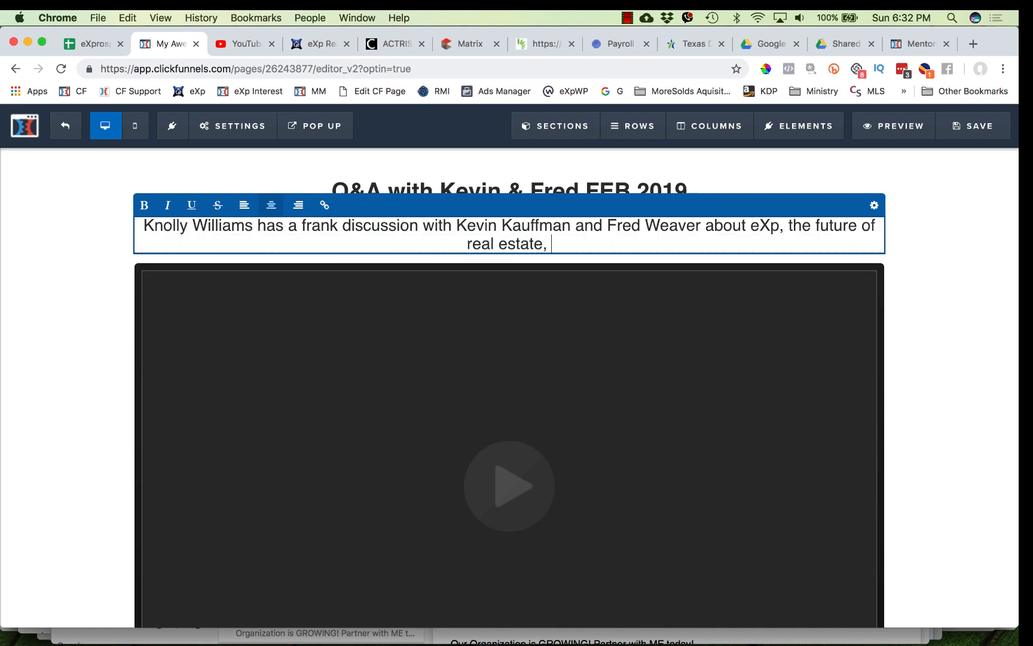
text(G)
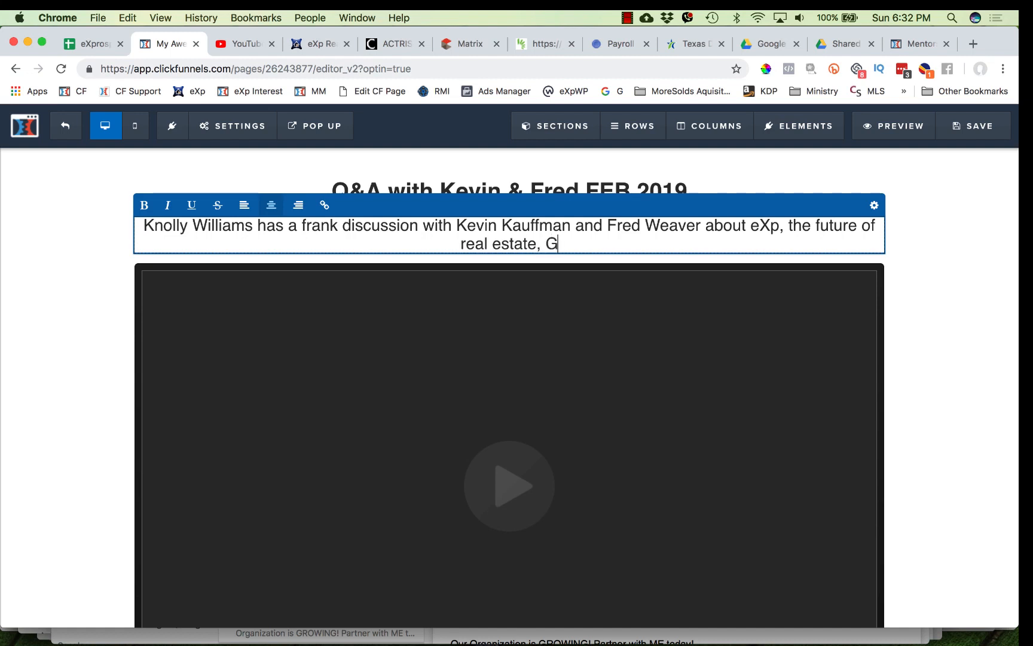
key(BackSpace)
key(BackSpace)
key(BackSpace)
text(and )
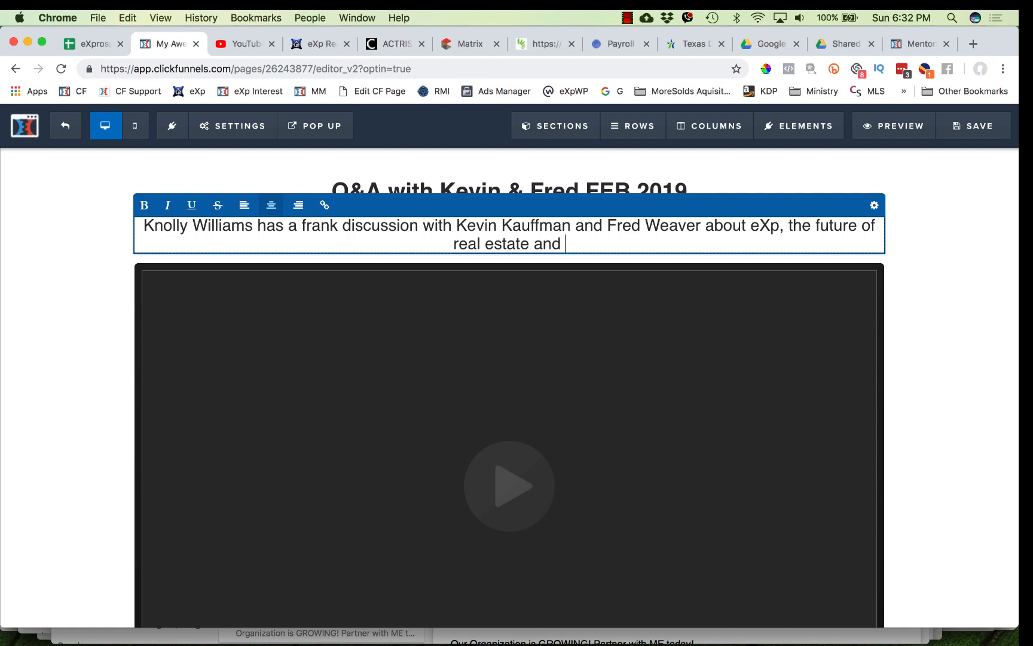
text(getting mo)
key(BackSpace)
key(BackSpace)
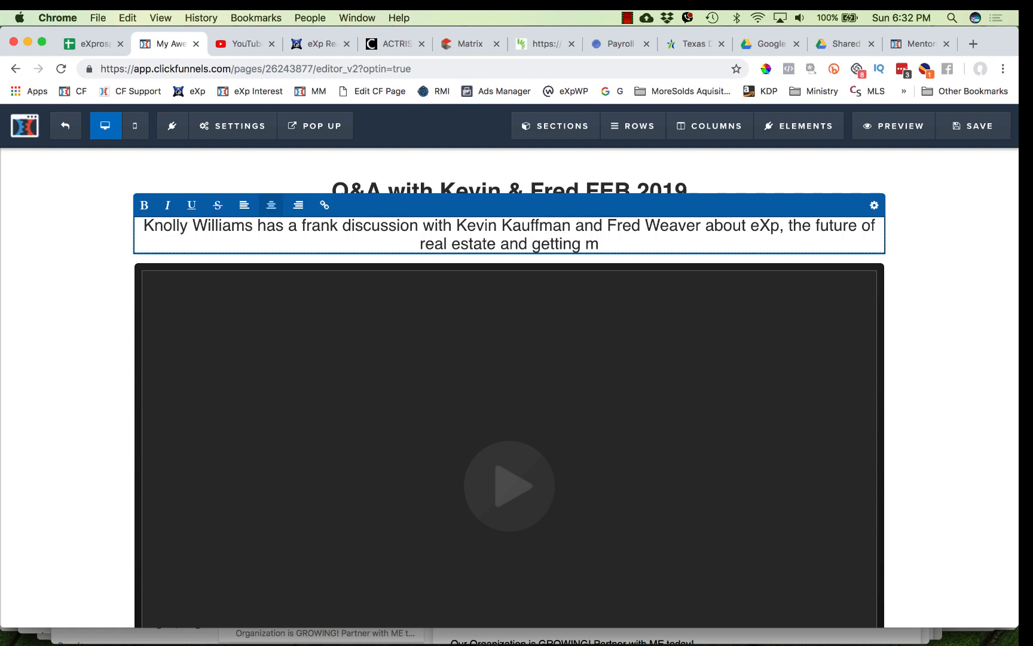
text(MORE SUCCESS isn)
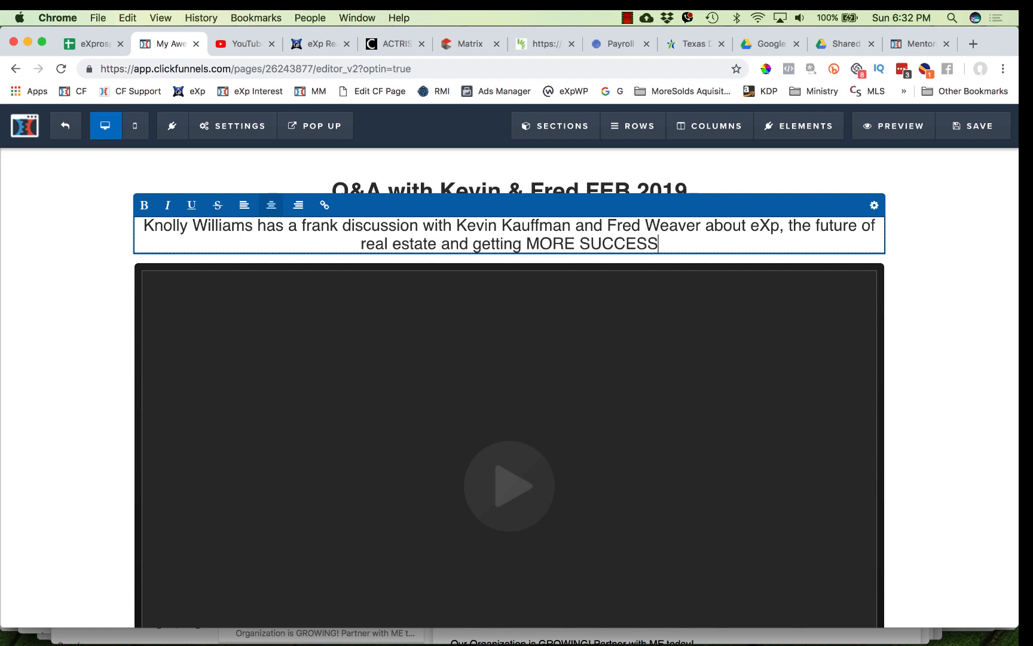
key(BackSpace)
key(BackSpace)
text(n the )
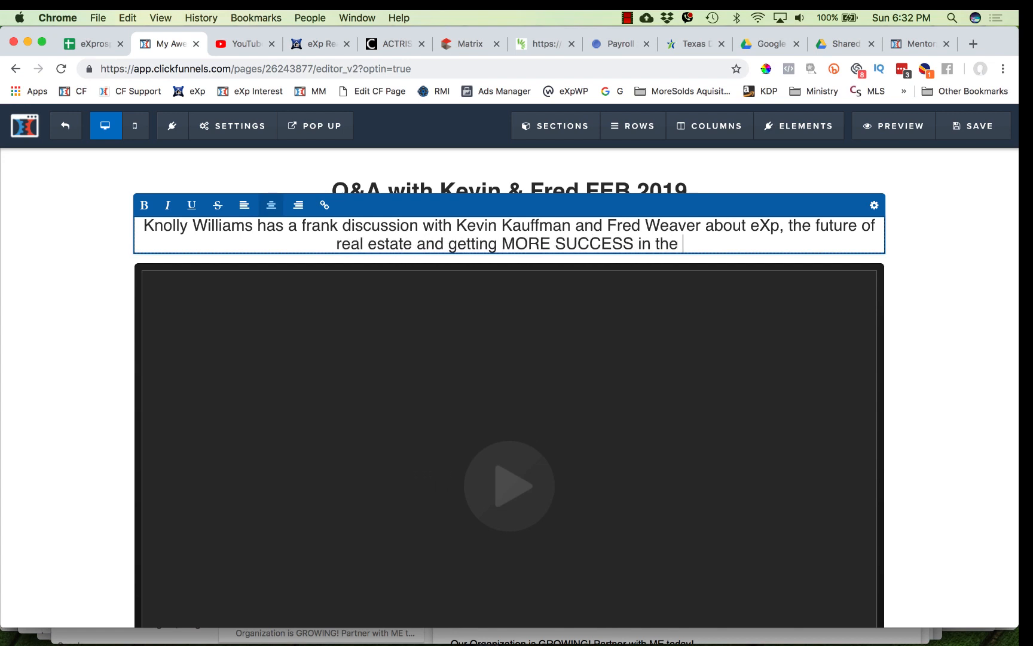
text(Real E)
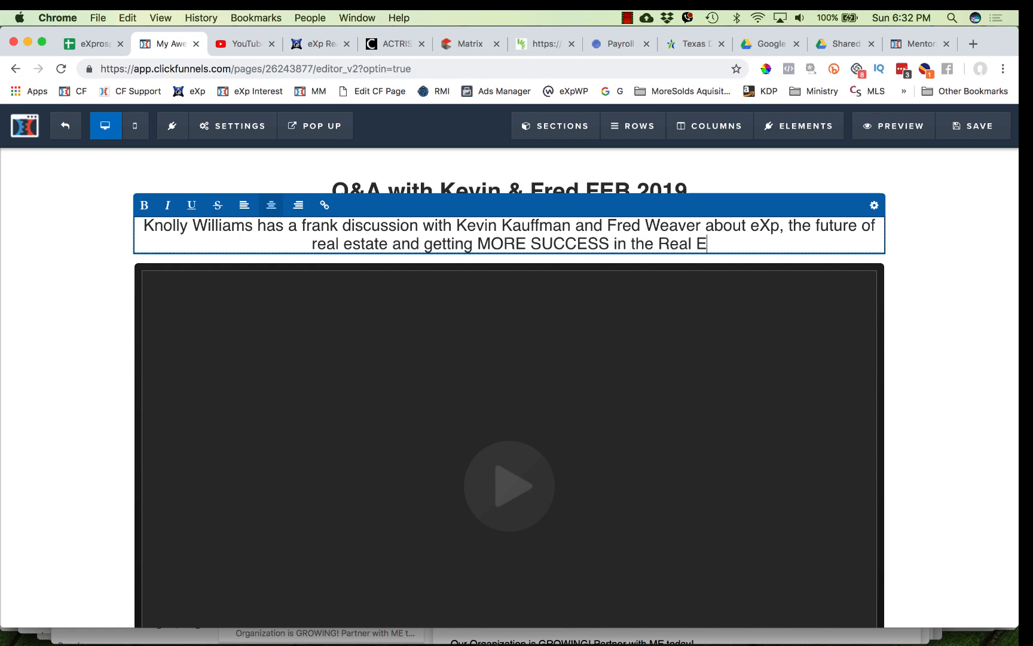
text(state Game!)
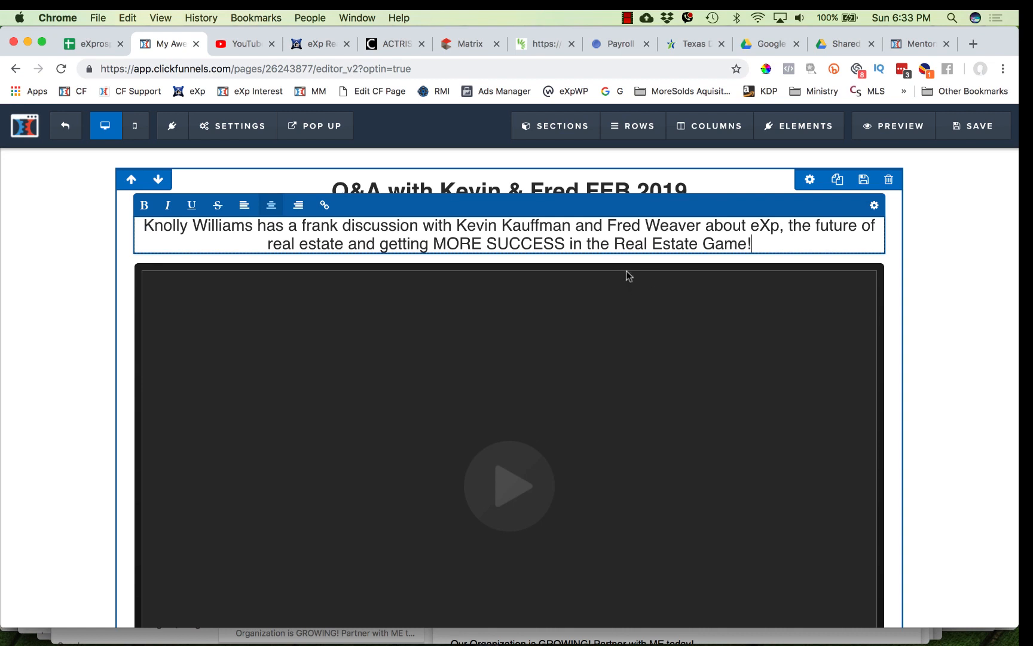
click(636, 184)
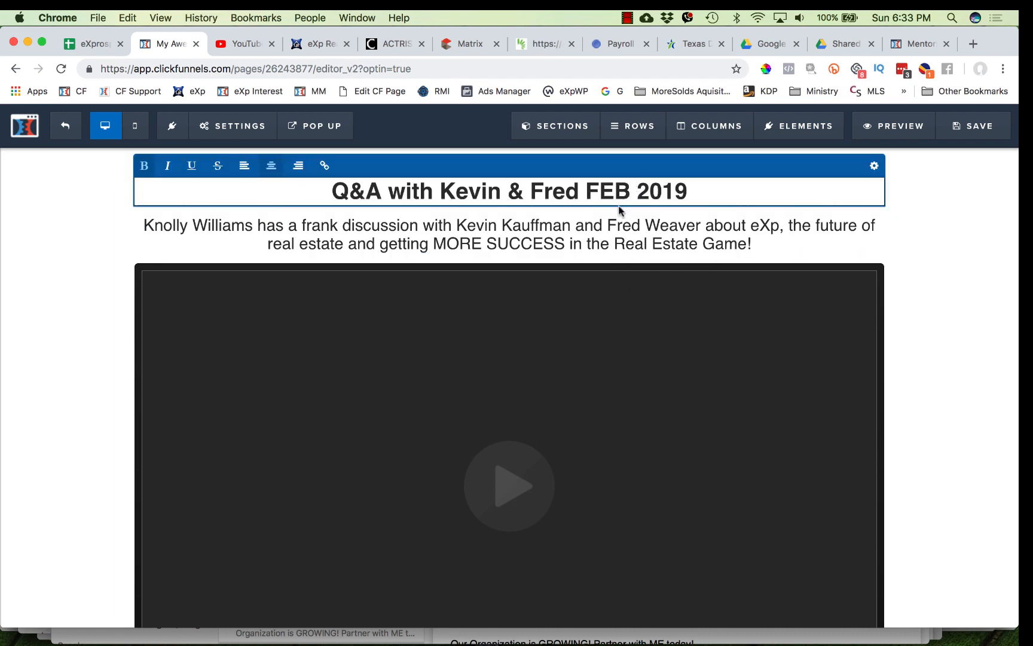
- Change the main headline text to "Feb 2019 Q&A with Knolly, Kevin & Fred"
click(333, 192)
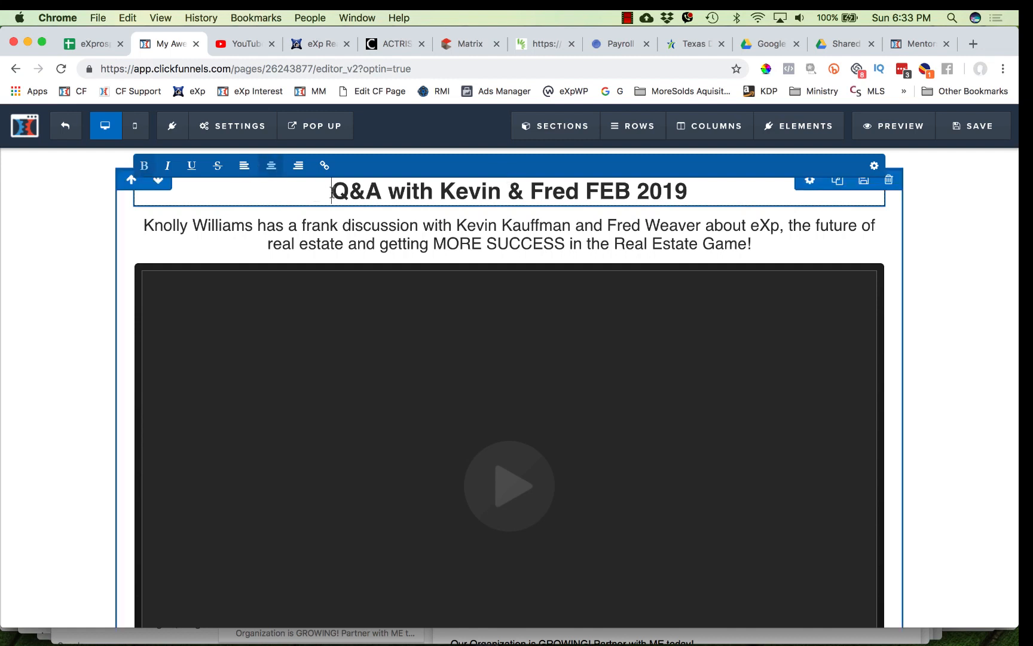
text(Feb 201)
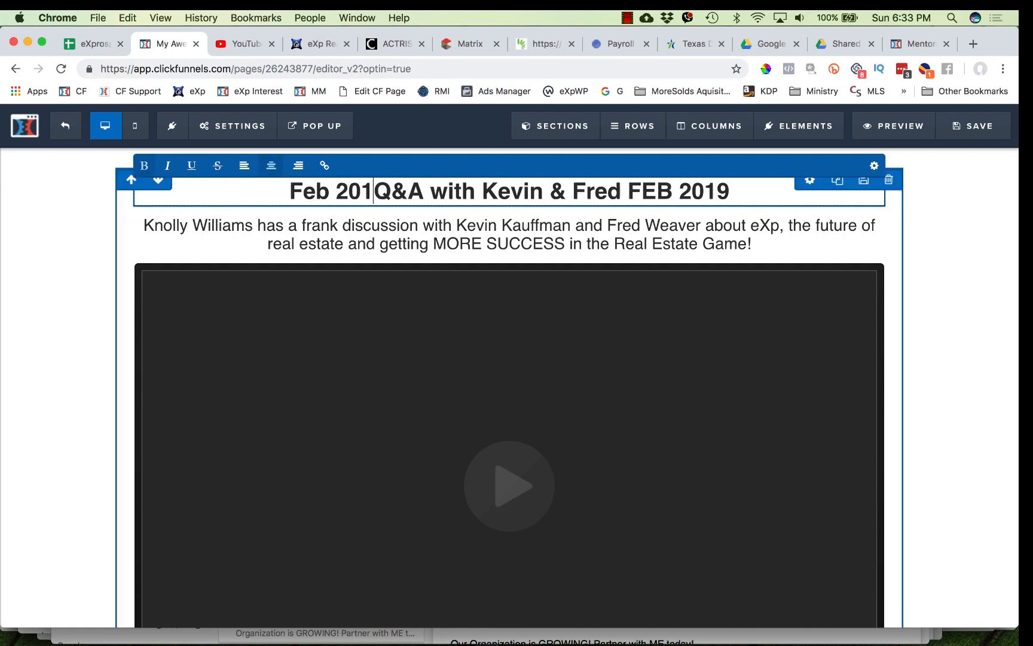
text(9)
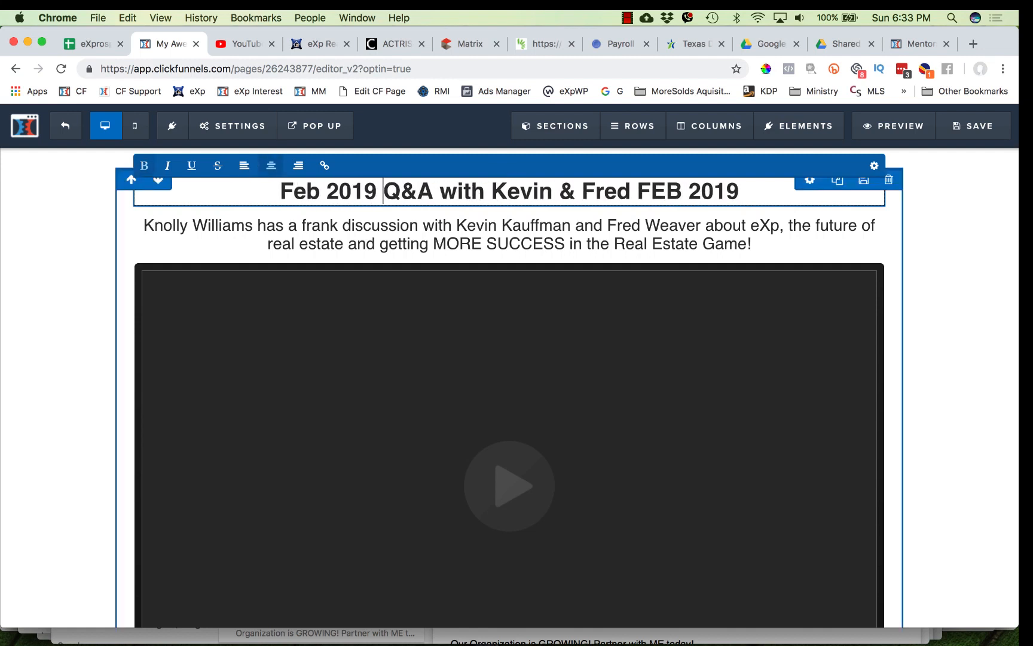
drag(739, 192, 640, 192)
key(BackSpace)
click(542, 192)
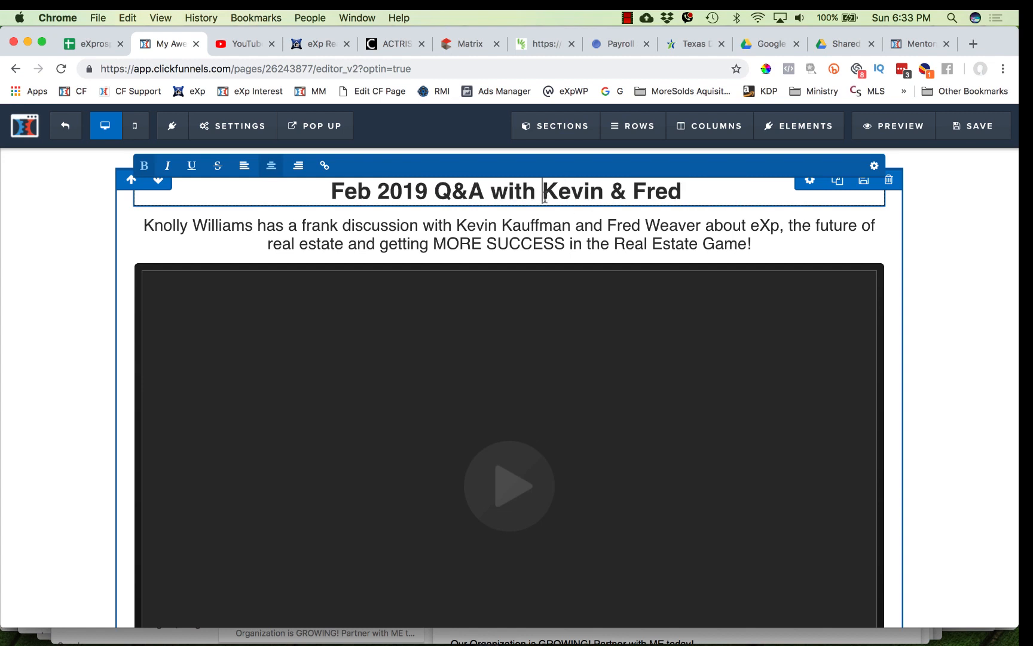
text(Knolly,)
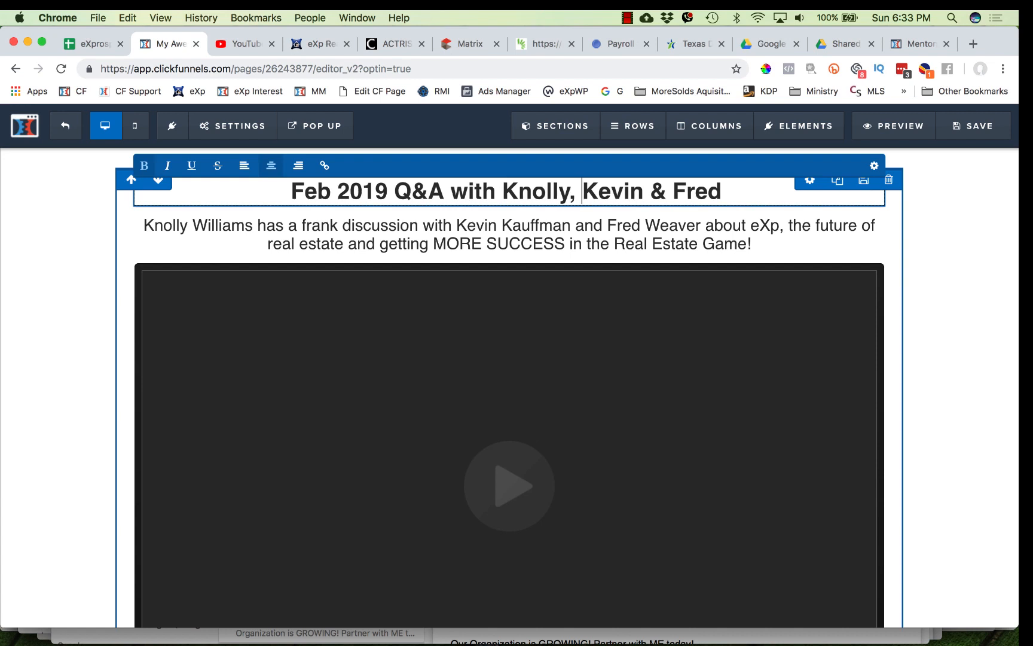
- Set the headline's text colour to #950000 and its font size to 46
click(689, 262)
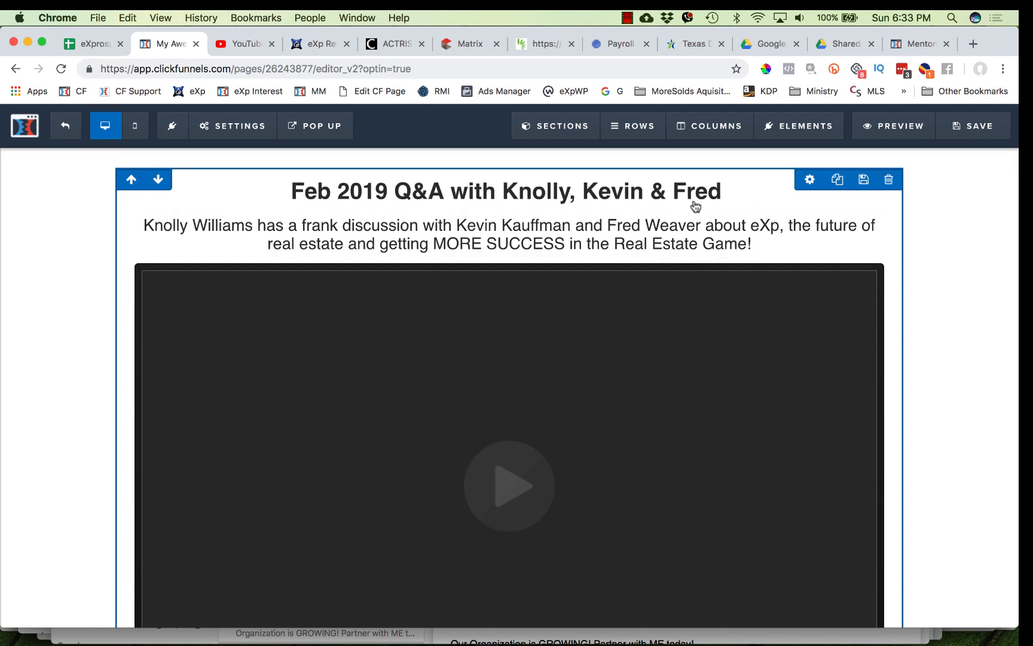
click(820, 186)
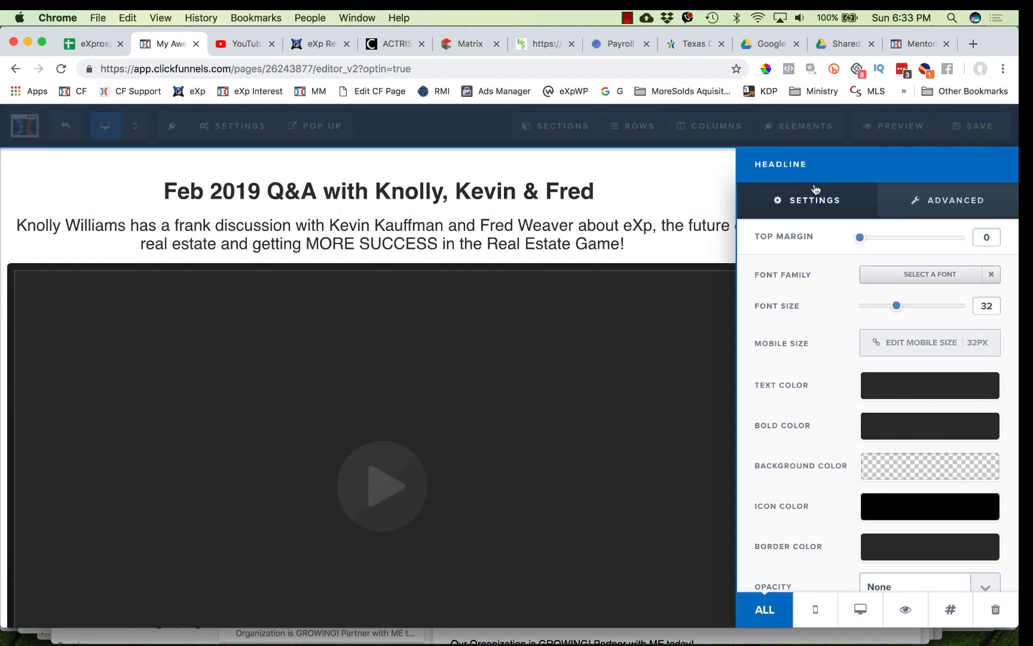
click(924, 394)
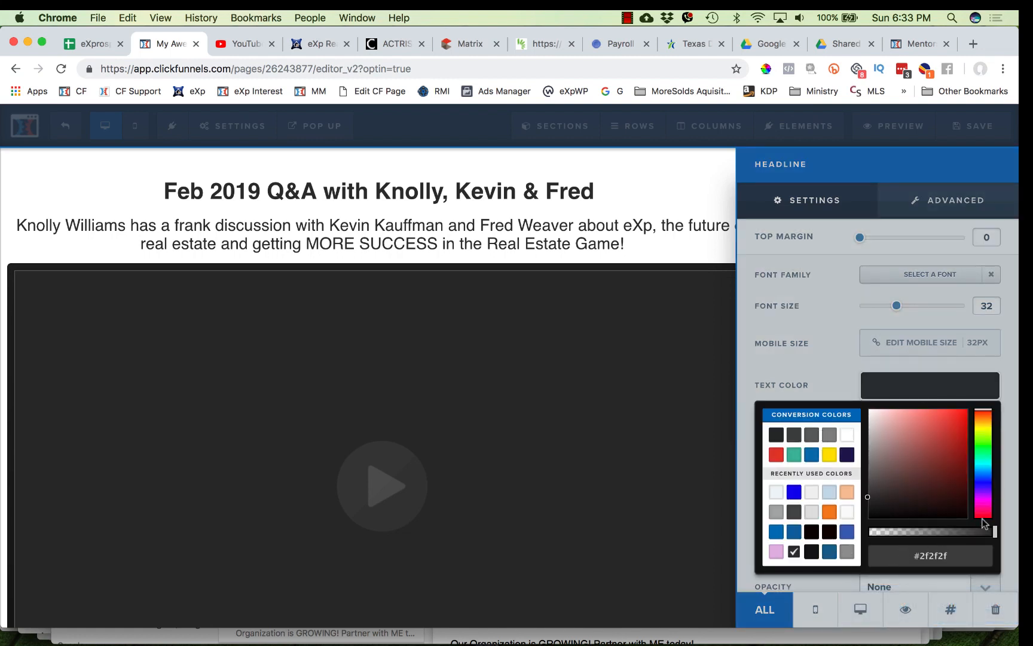
mouse_move(964, 460)
mouse_down()
mouse_move(967, 430)
mouse_move(967, 453)
mouse_up()
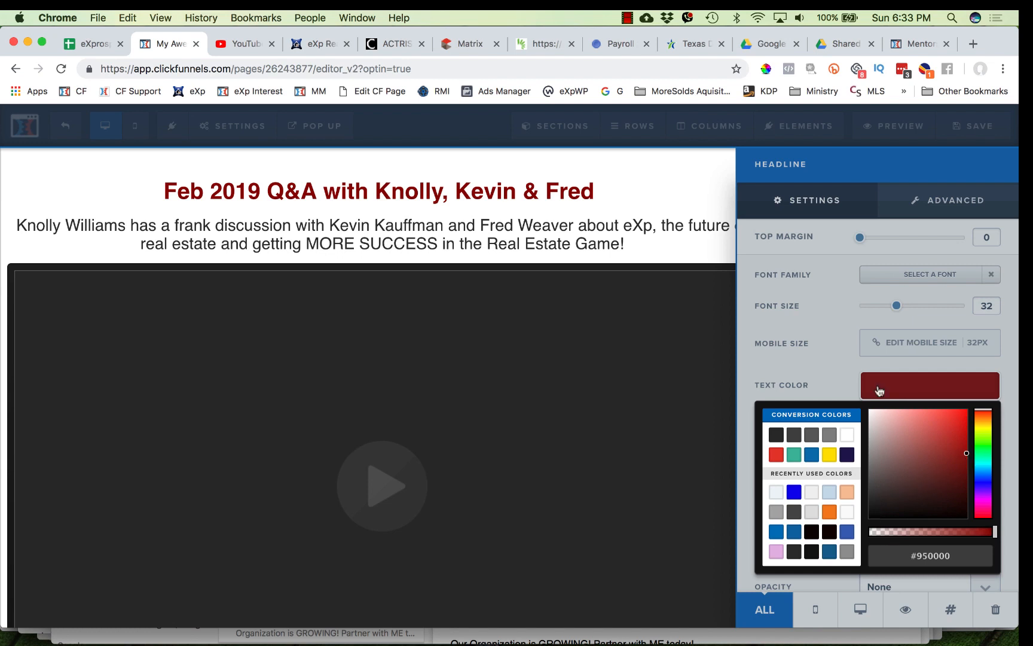
click(836, 327)
drag(904, 298, 922, 303)
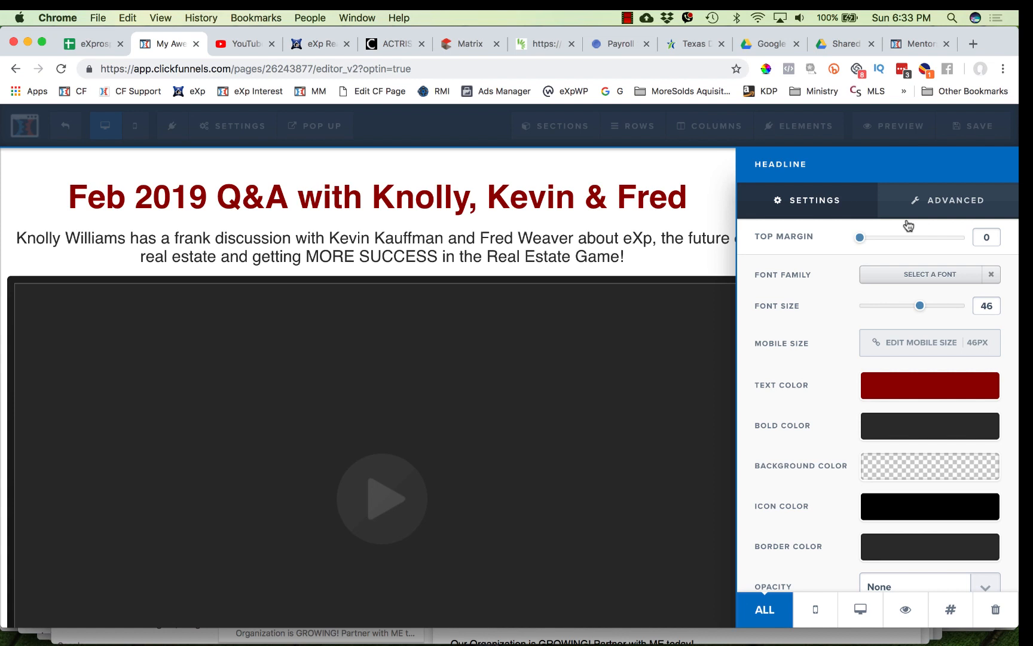
- Change the headline's font family to Patua One
click(929, 273)
scroll(830, 445, down, 3)
scroll(830, 448, down, 5)
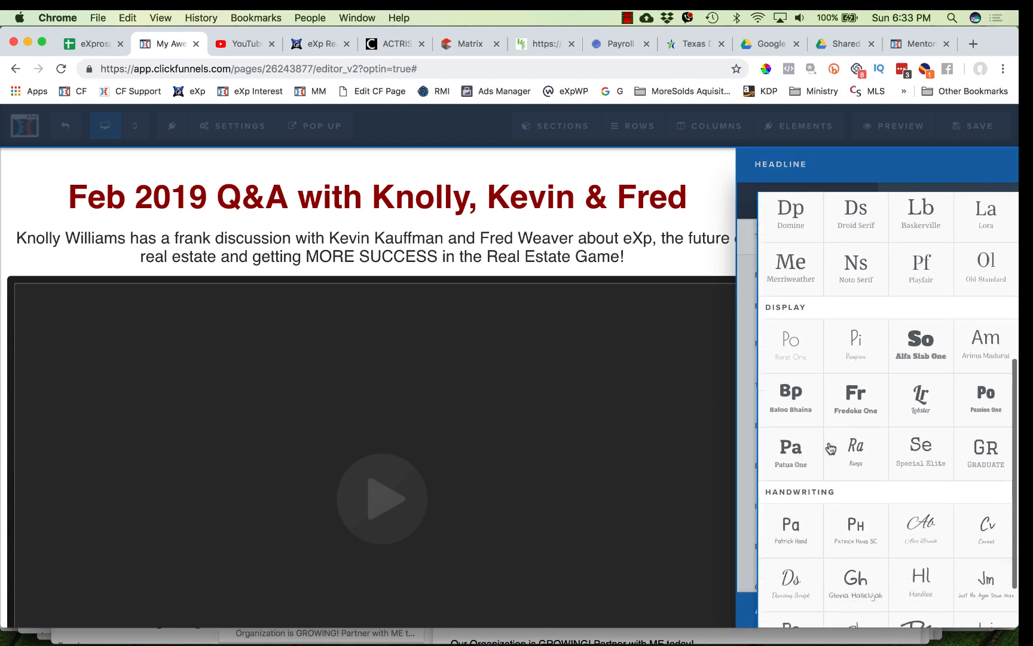
click(791, 364)
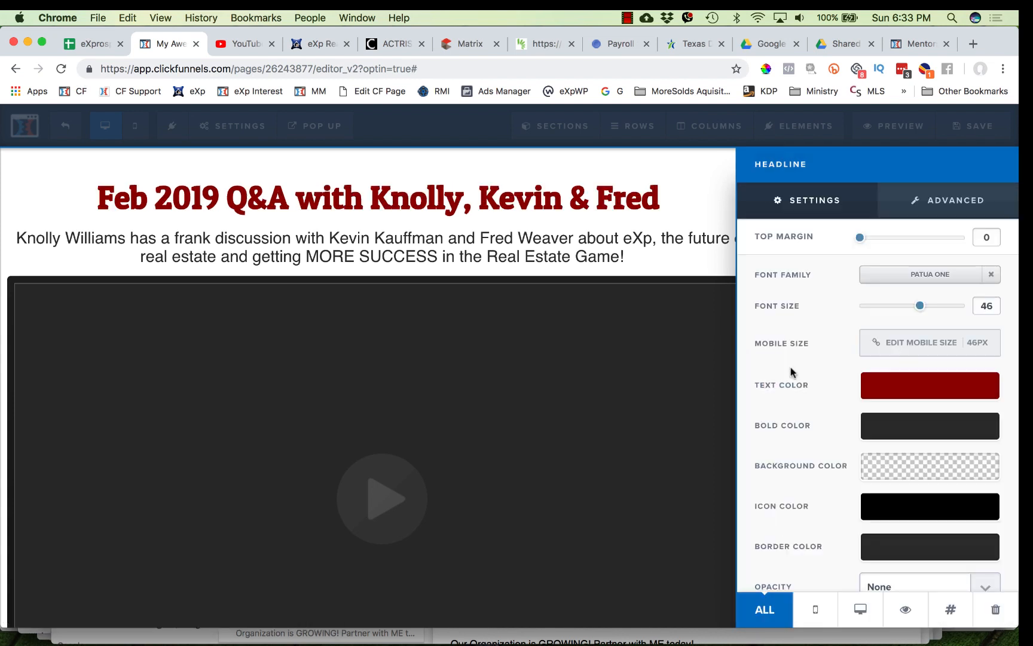
- Make the whole sub-headline text bold
click(640, 246)
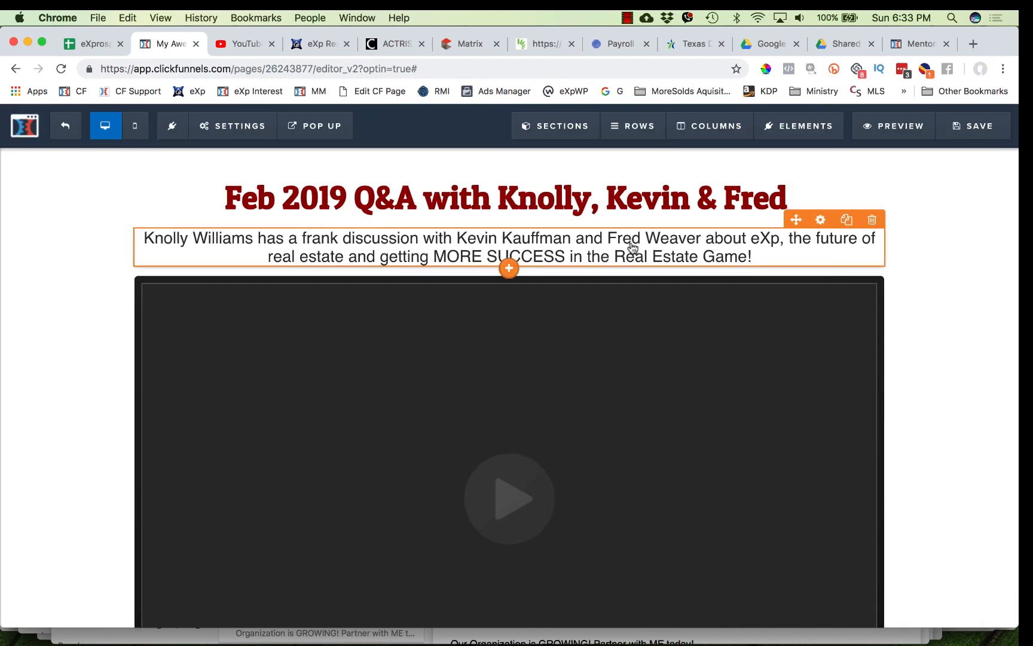
triple_click(632, 242)
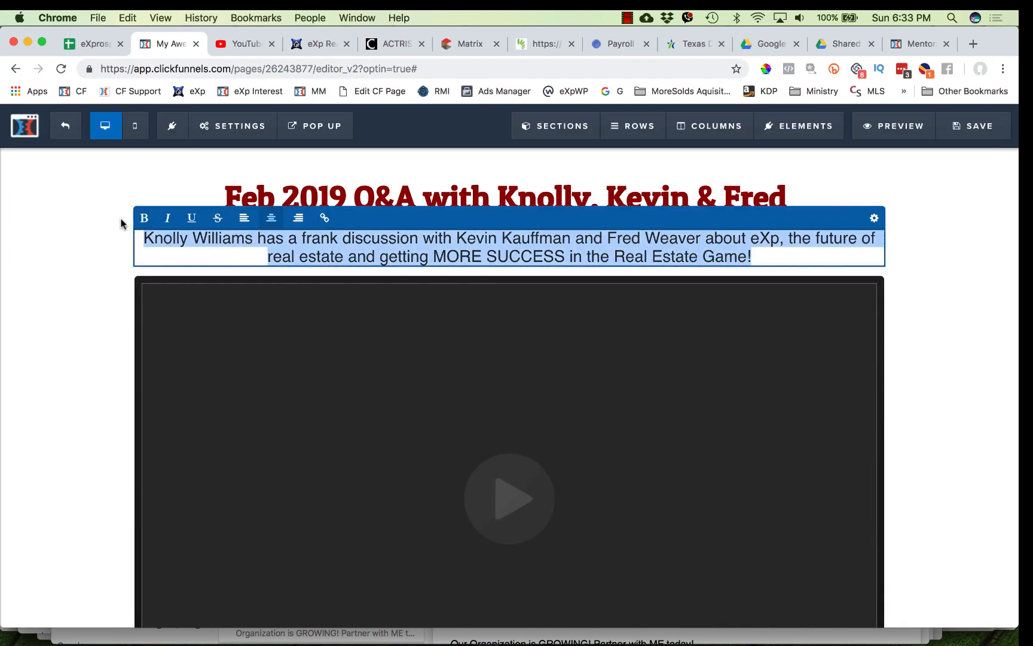
click(144, 218)
click(346, 199)
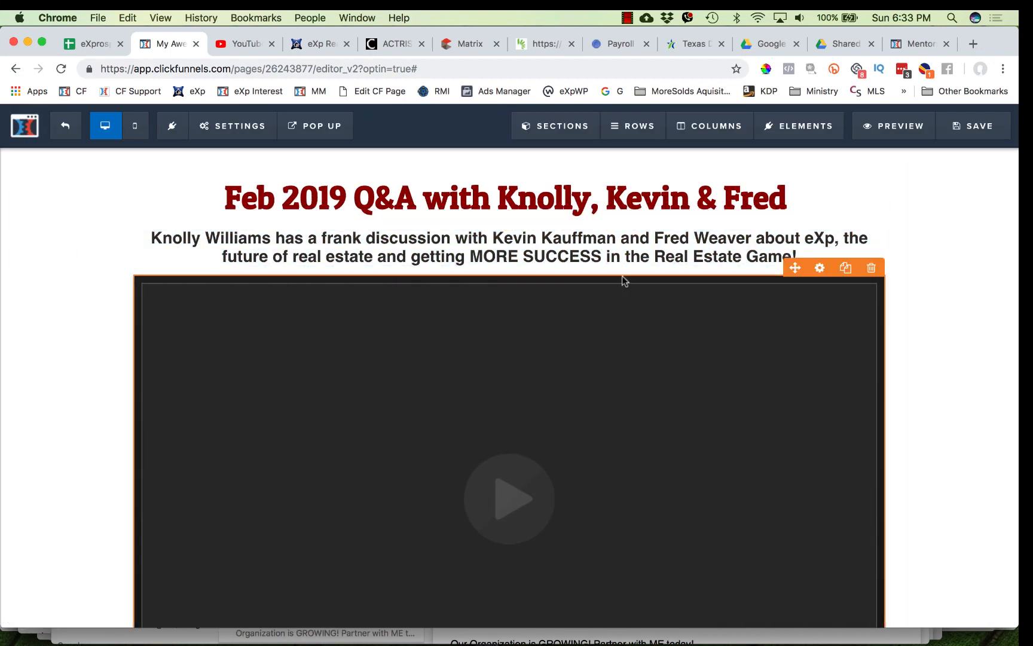
- Reduce the sub-headline's top margin to about 10
click(821, 220)
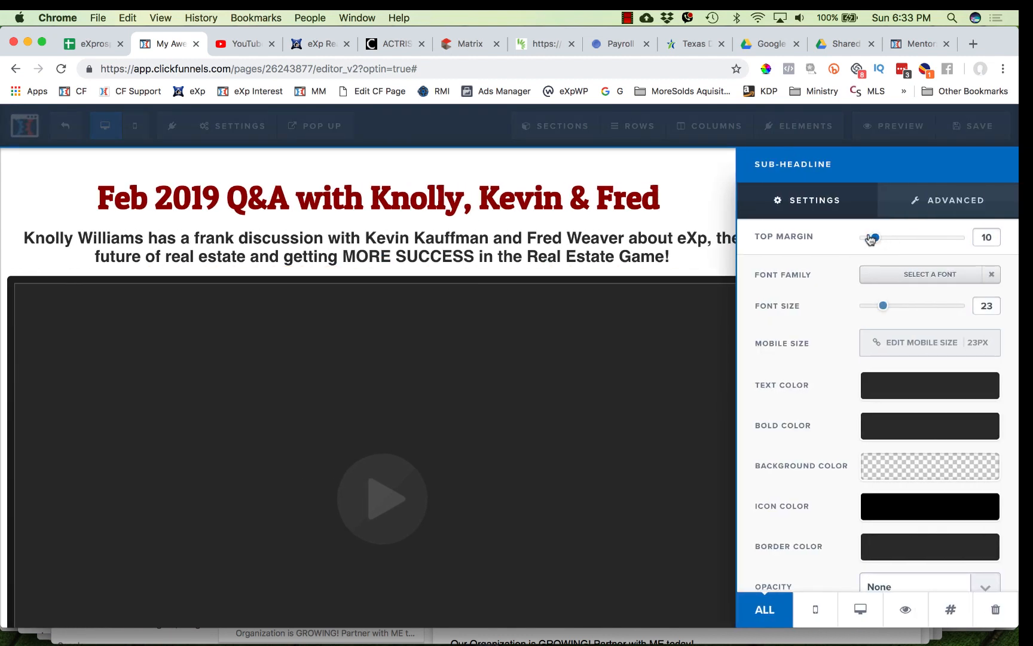
drag(871, 239, 869, 239)
click(668, 325)
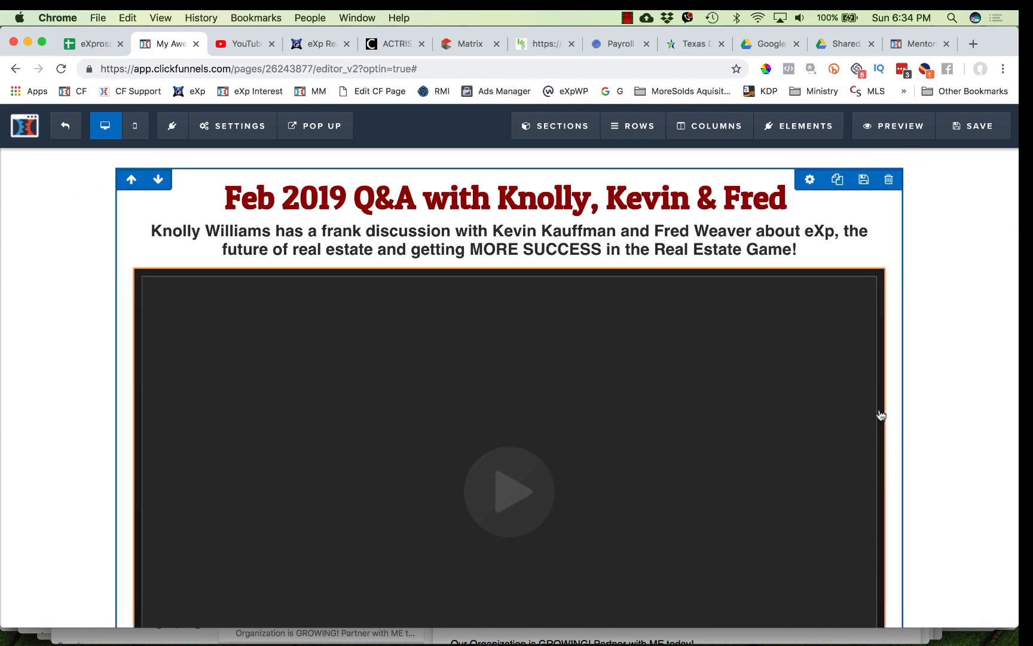
- Open the sign-up button's settings and select its button text
scroll(880, 415, down, 4)
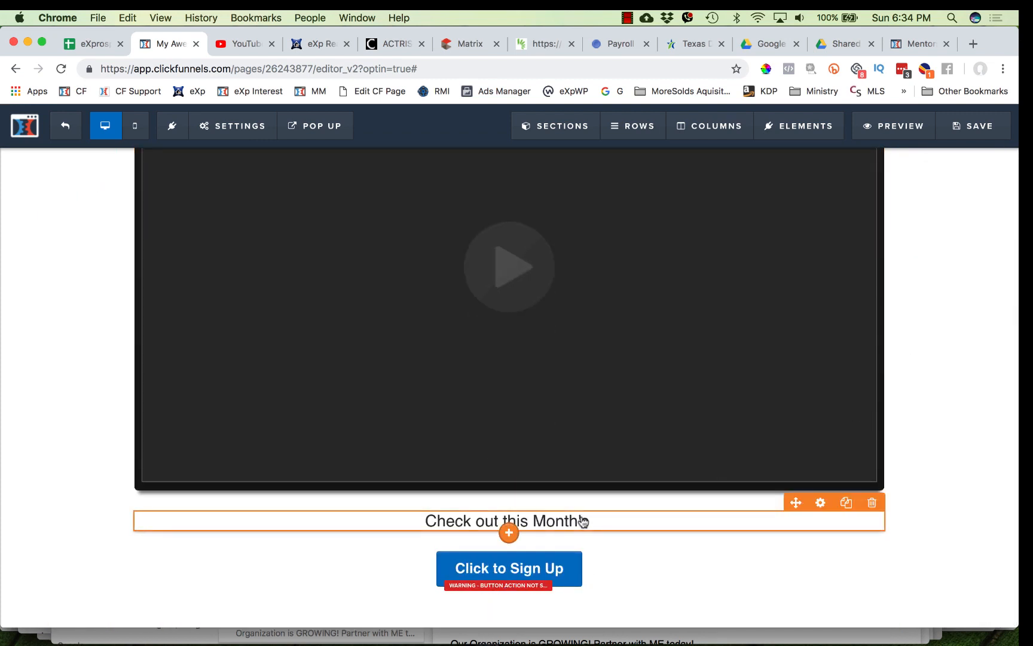
click(559, 571)
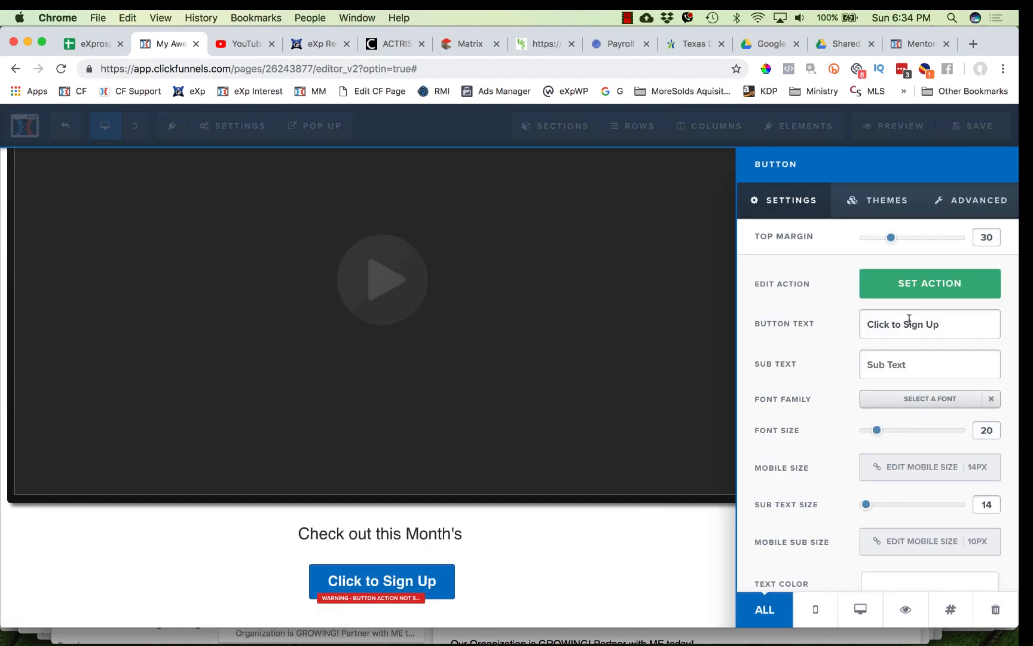
drag(947, 322, 870, 314)
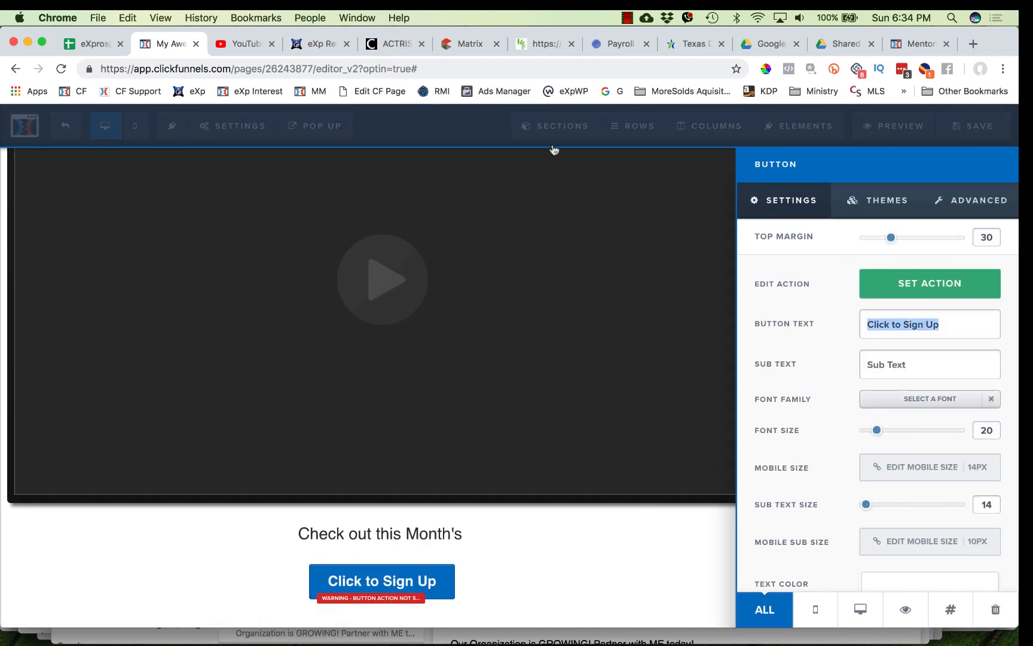
click(238, 45)
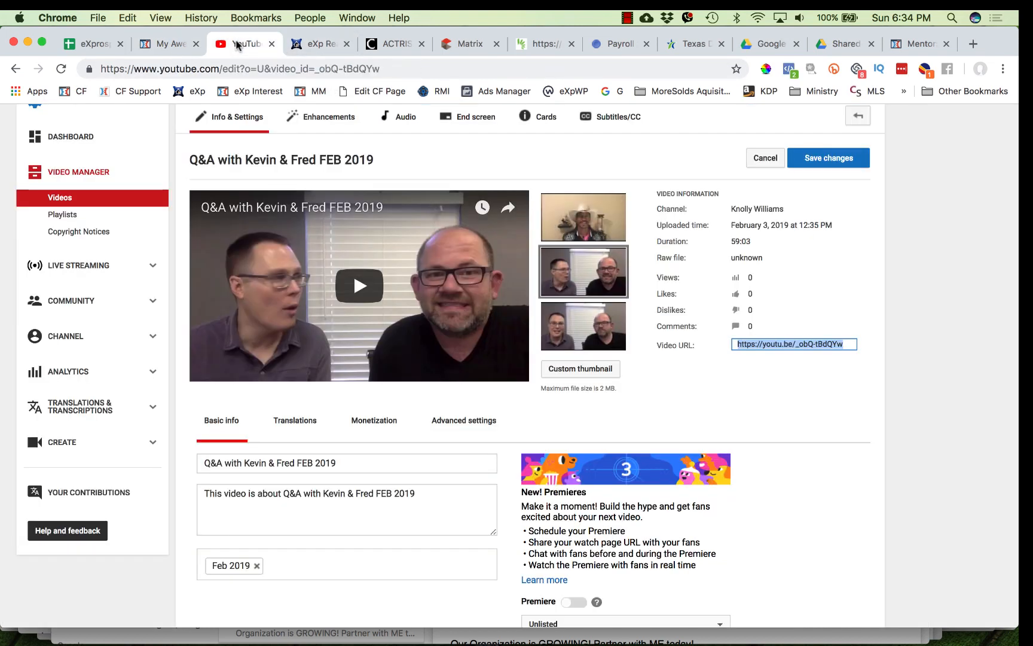
drag(528, 44, 296, 59)
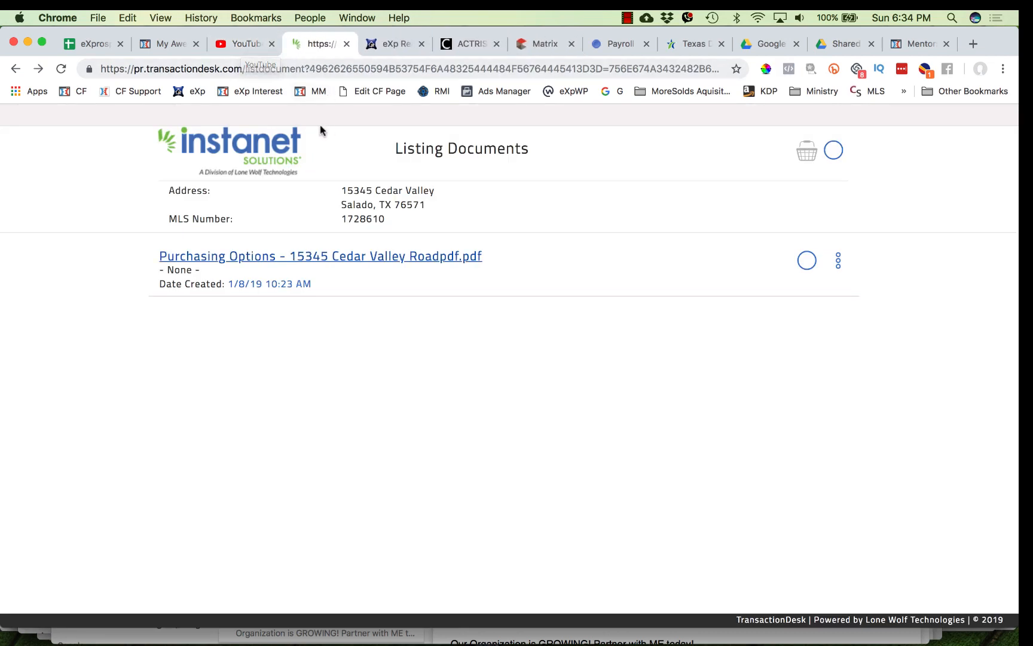
click(279, 72)
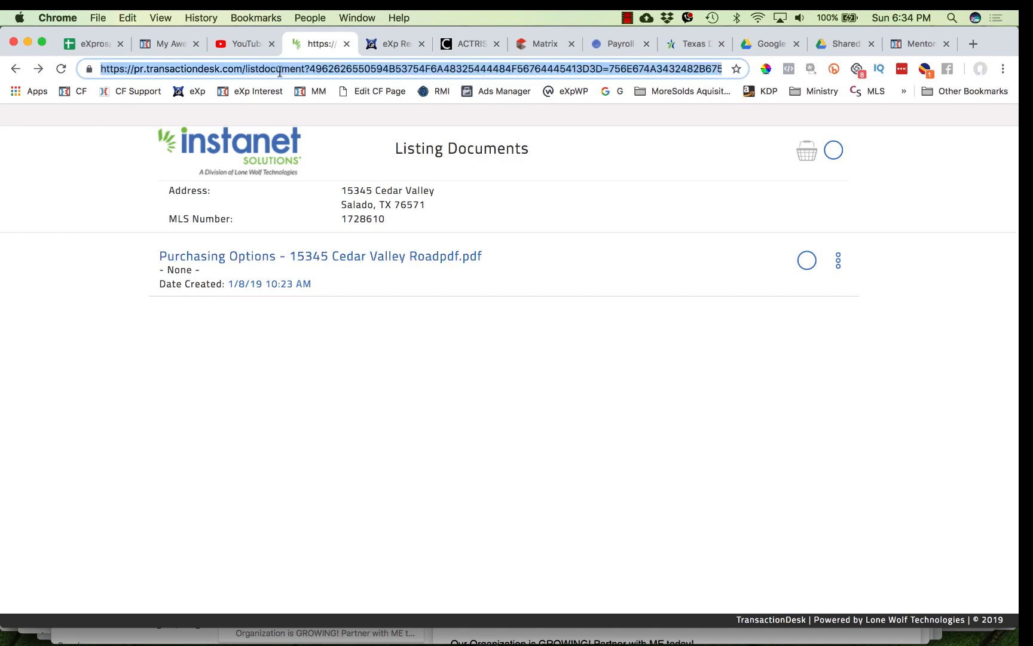
text(mentor)
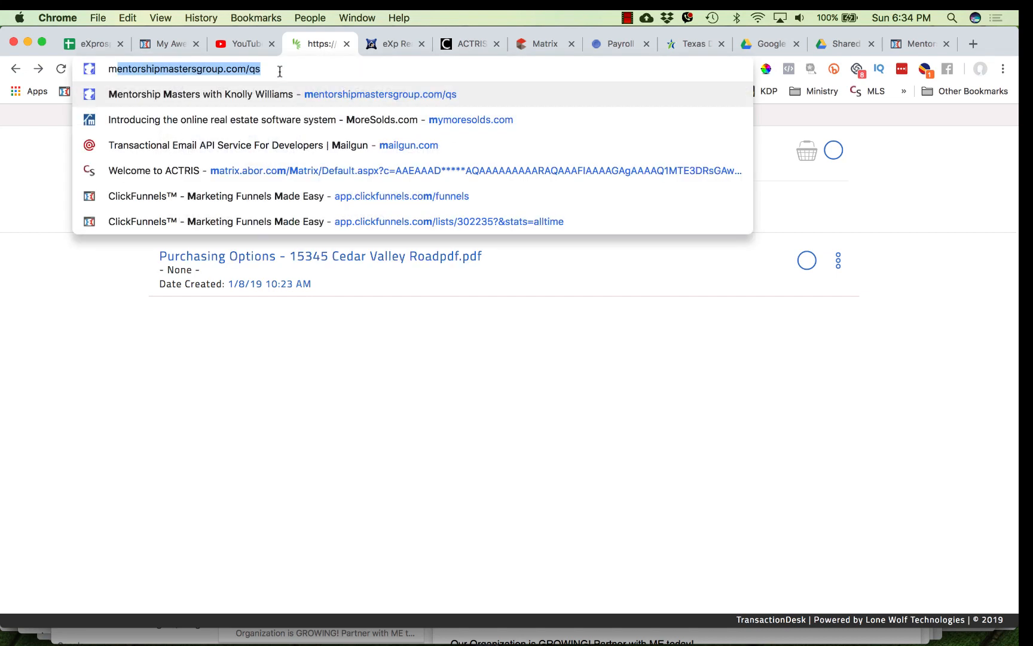
key(BackSpace)
key(BackSpace)
key(BackSpace)
key(BackSpace)
key(BackSpace)
key(BackSpace)
key(BackSpace)
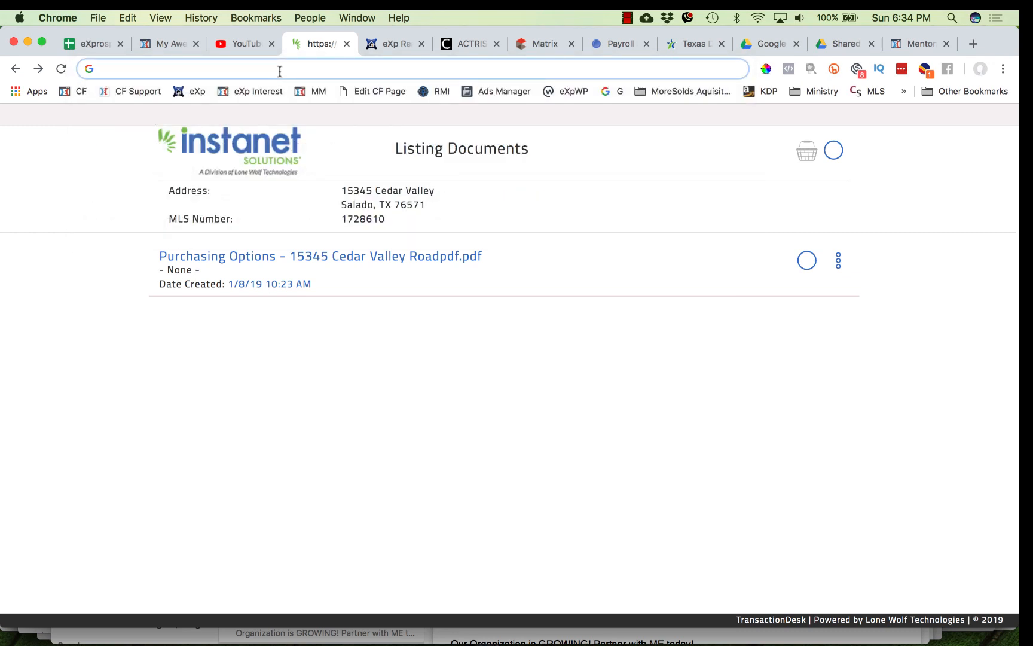
text(part)
key(Return)
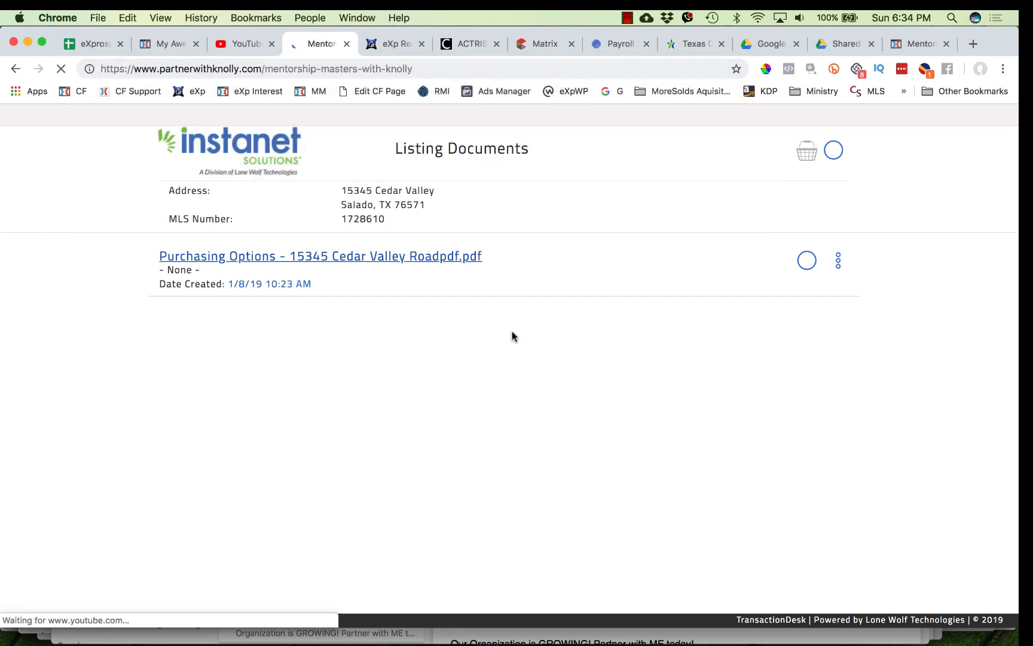
- Scroll through the Mentorship Masters page to review its sections and buttons
scroll(505, 389, down, 10)
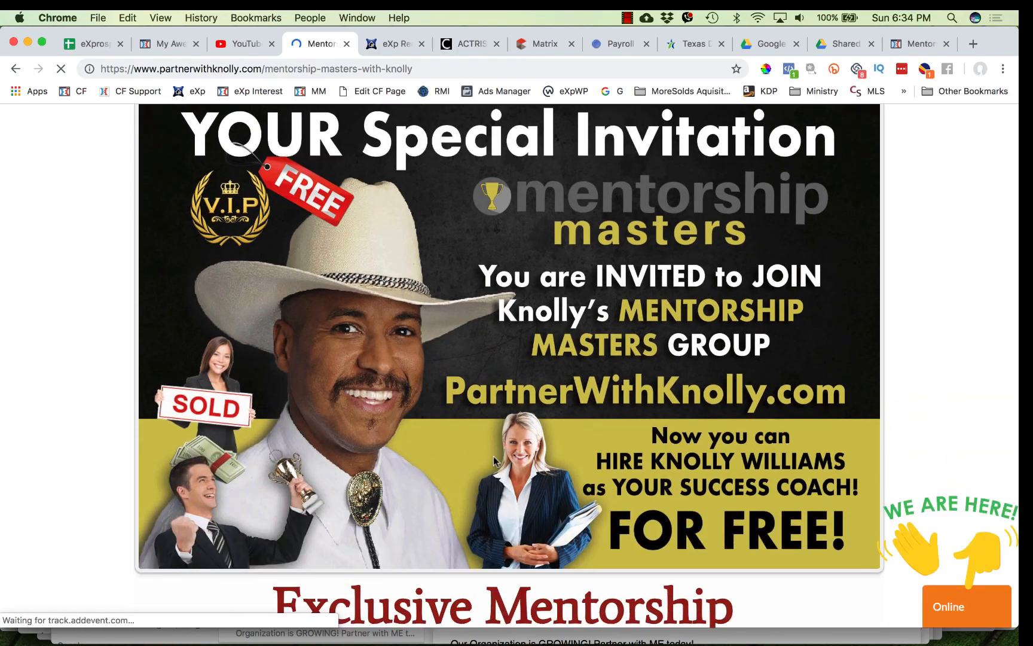
scroll(494, 460, down, 15)
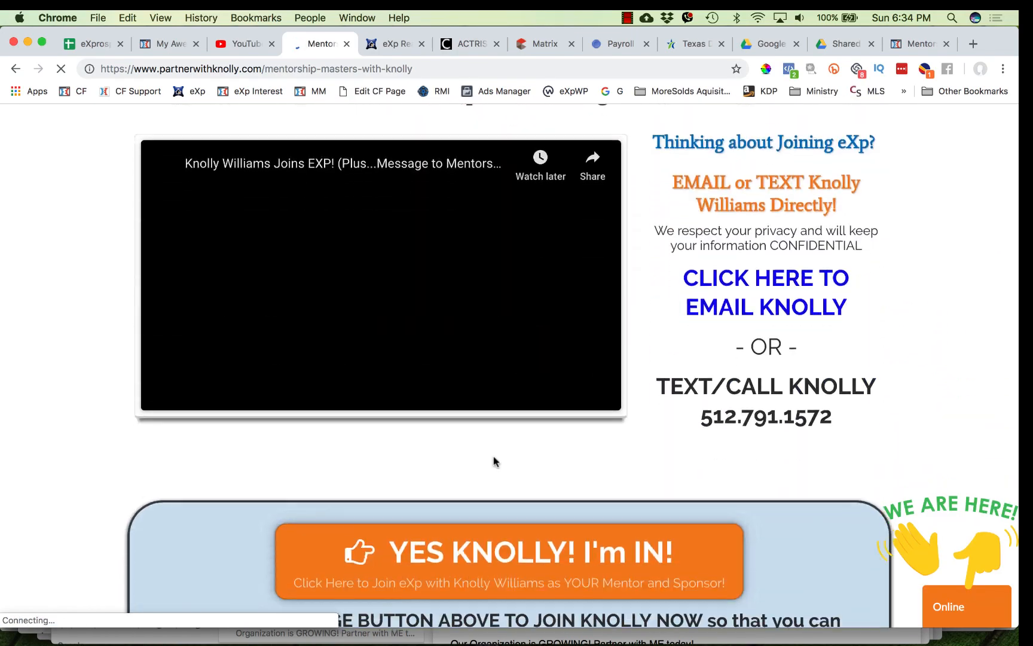
scroll(494, 458, down, 20)
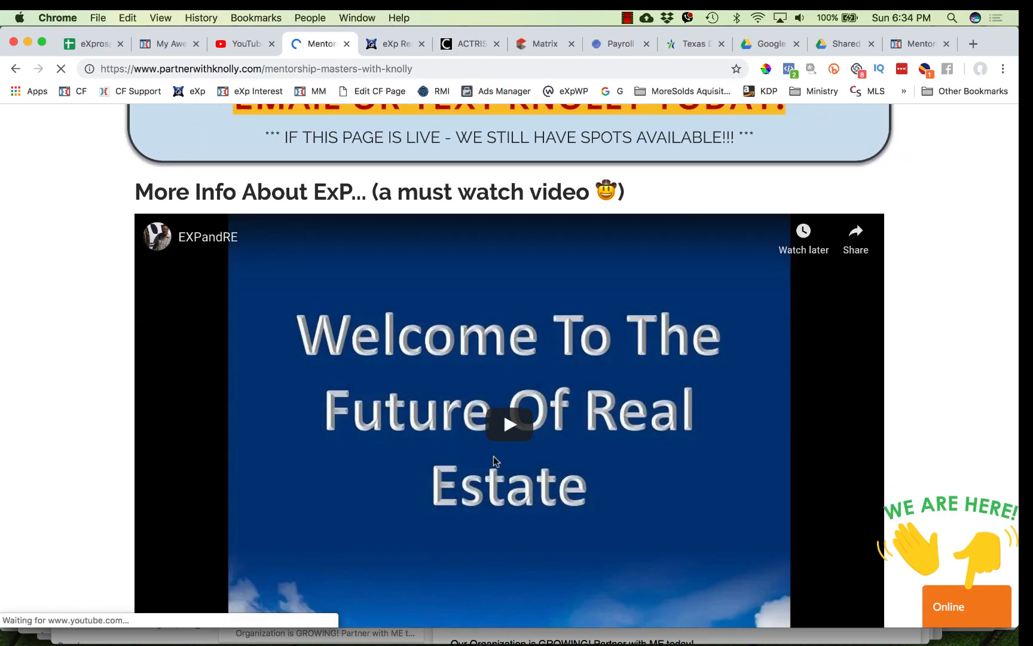
scroll(494, 461, down, 20)
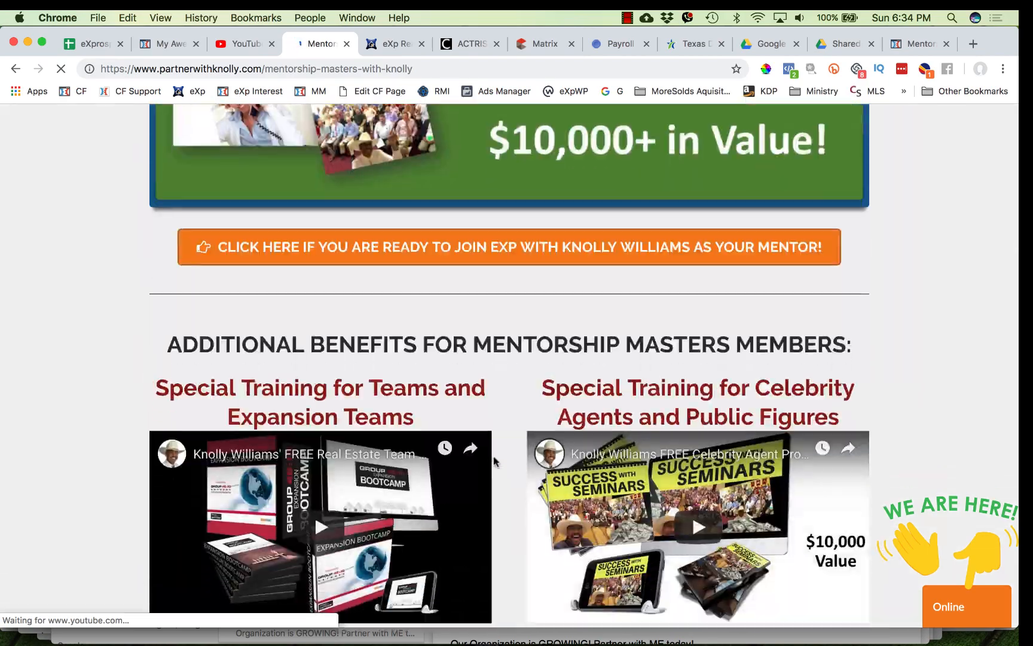
scroll(494, 460, down, 20)
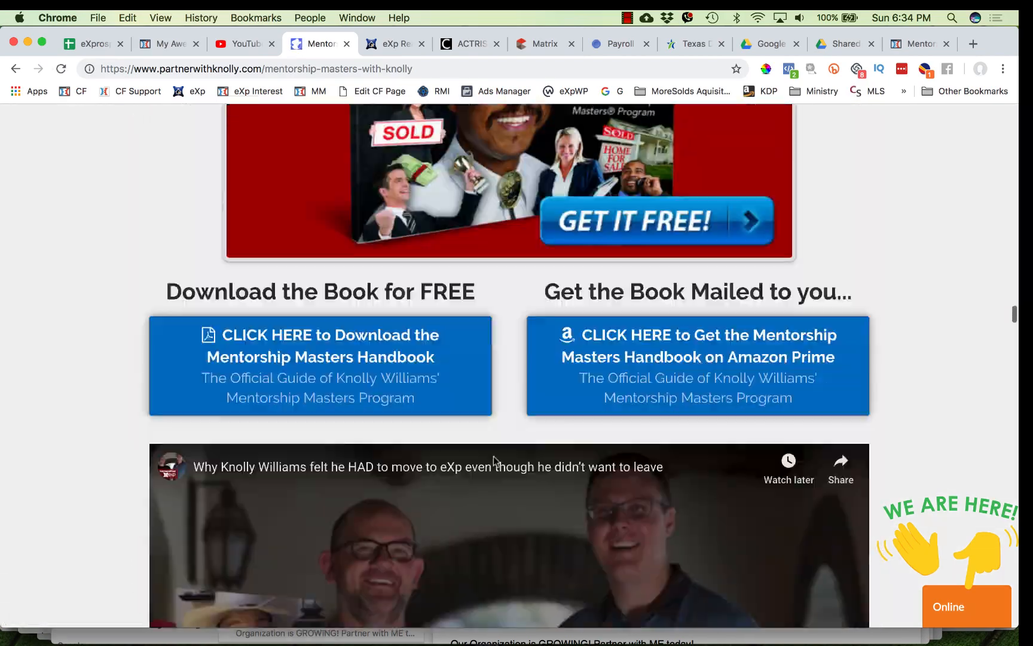
scroll(494, 461, down, 5)
scroll(493, 463, up, 20)
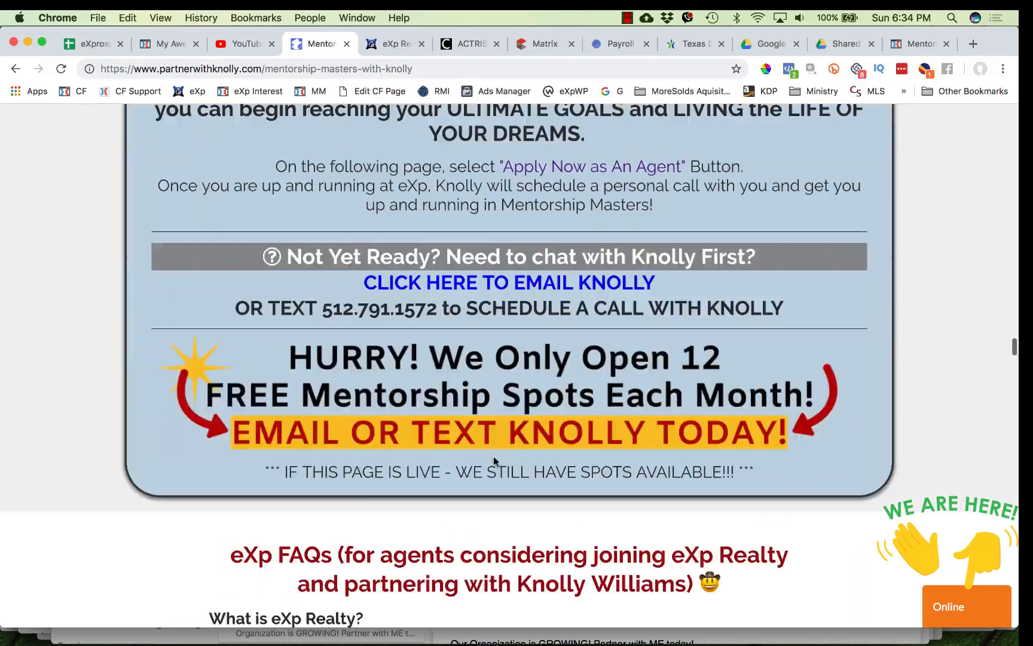
scroll(494, 470, up, 20)
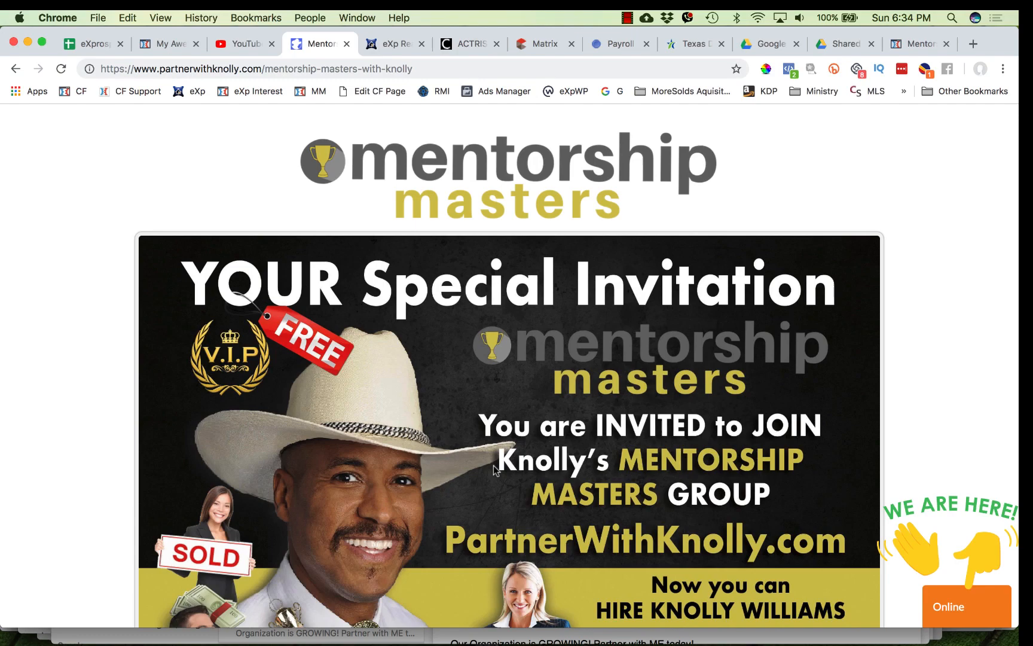
scroll(494, 470, down, 20)
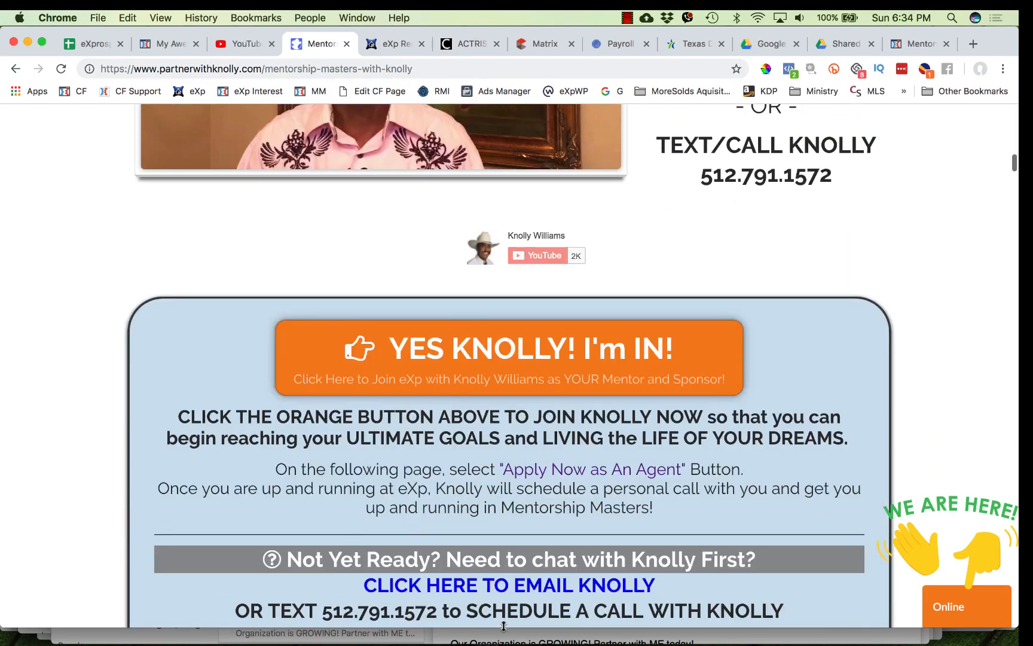
scroll(504, 621, up, 3)
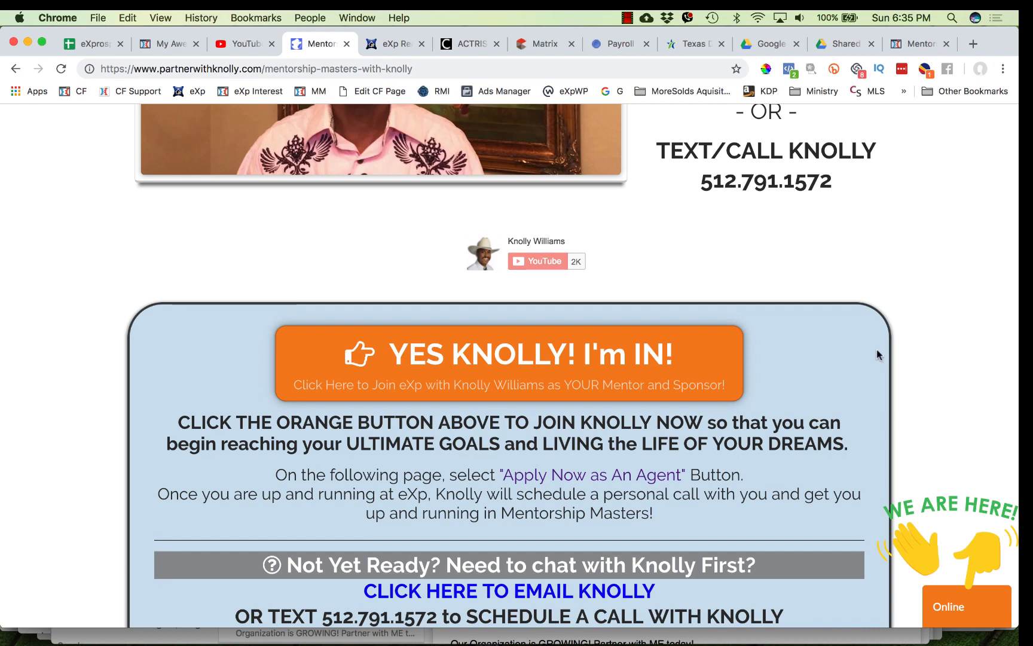
- Open the Mentorship Masters page in the ClickFunnels page editor in a new tab
scroll(951, 342, down, 5)
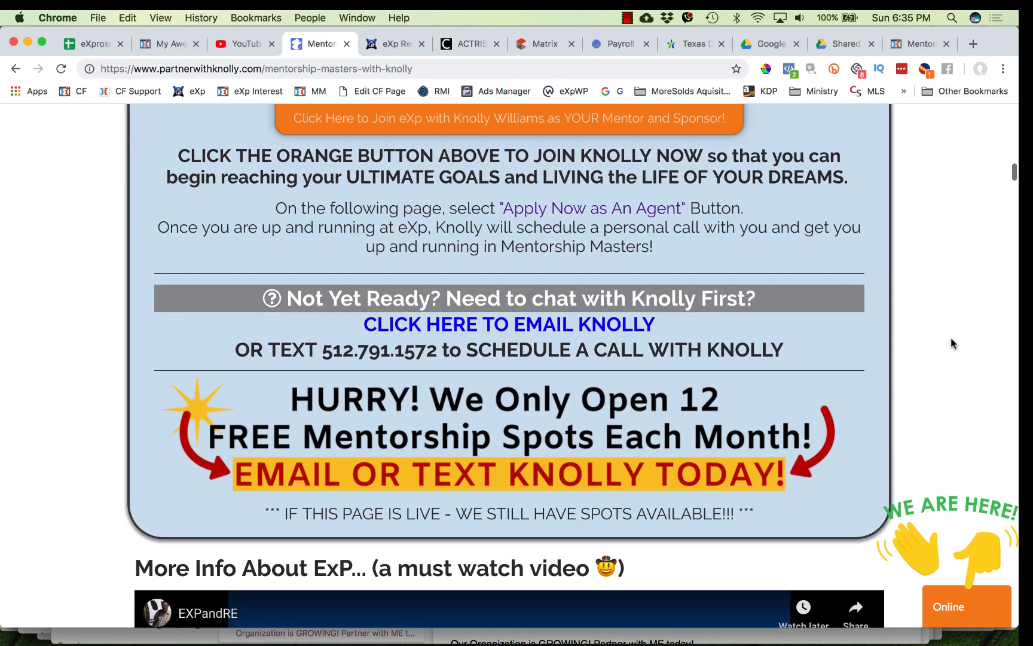
scroll(951, 343, up, 4)
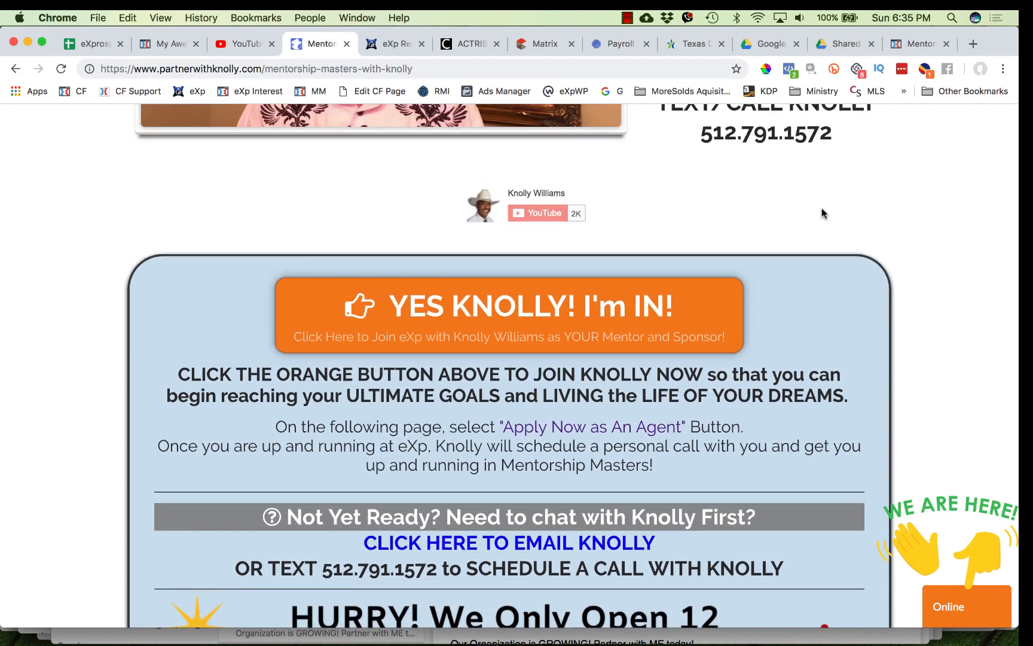
click(242, 46)
click(320, 44)
drag(473, 43, 323, 43)
click(81, 93)
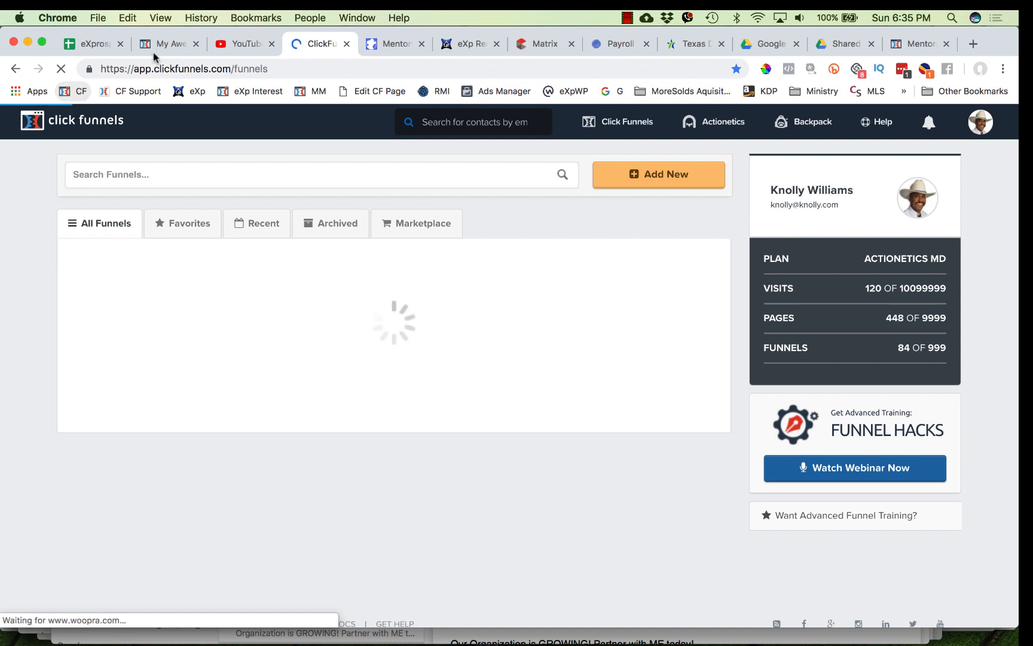
click(390, 44)
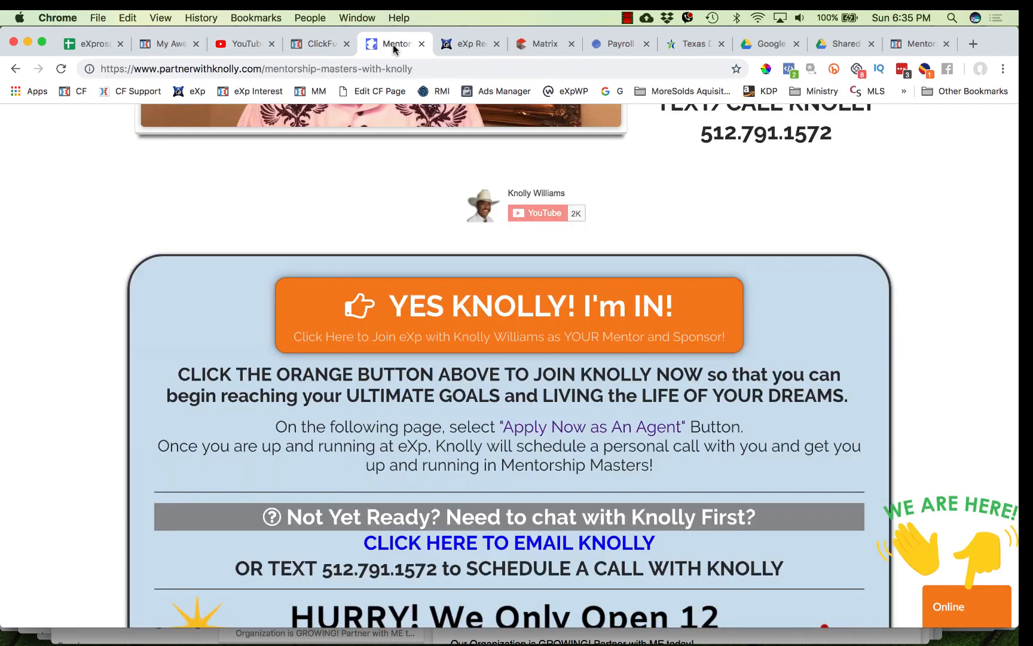
click(377, 92)
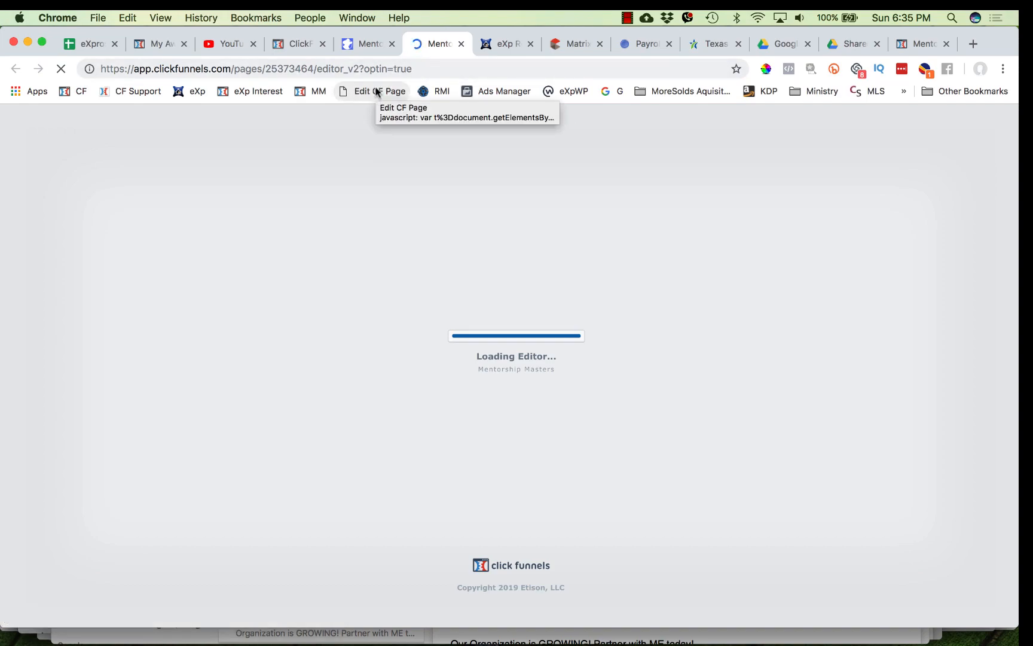
- Save the light-blue offer row with the orange YES KNOLLY button as a personal template named MM Super Offer Button
scroll(491, 371, down, 3)
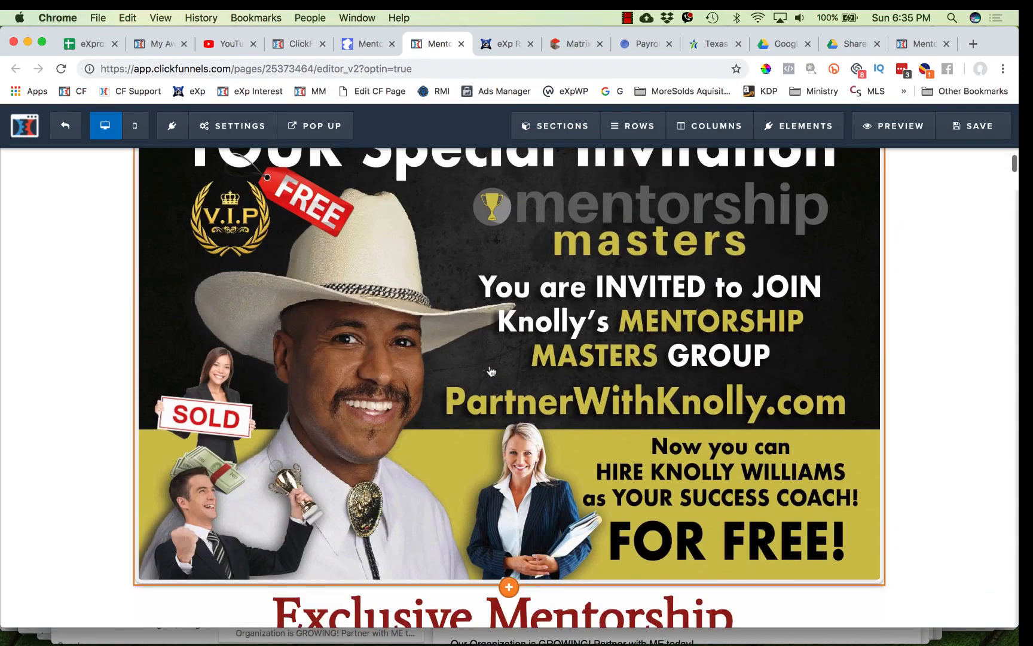
scroll(491, 371, down, 15)
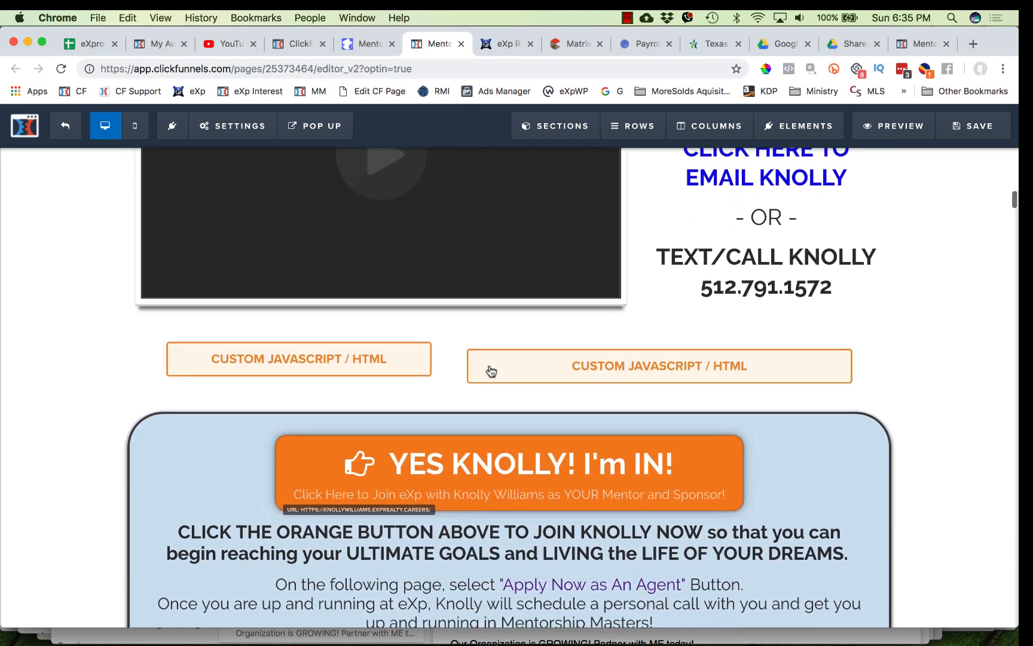
scroll(490, 371, down, 3)
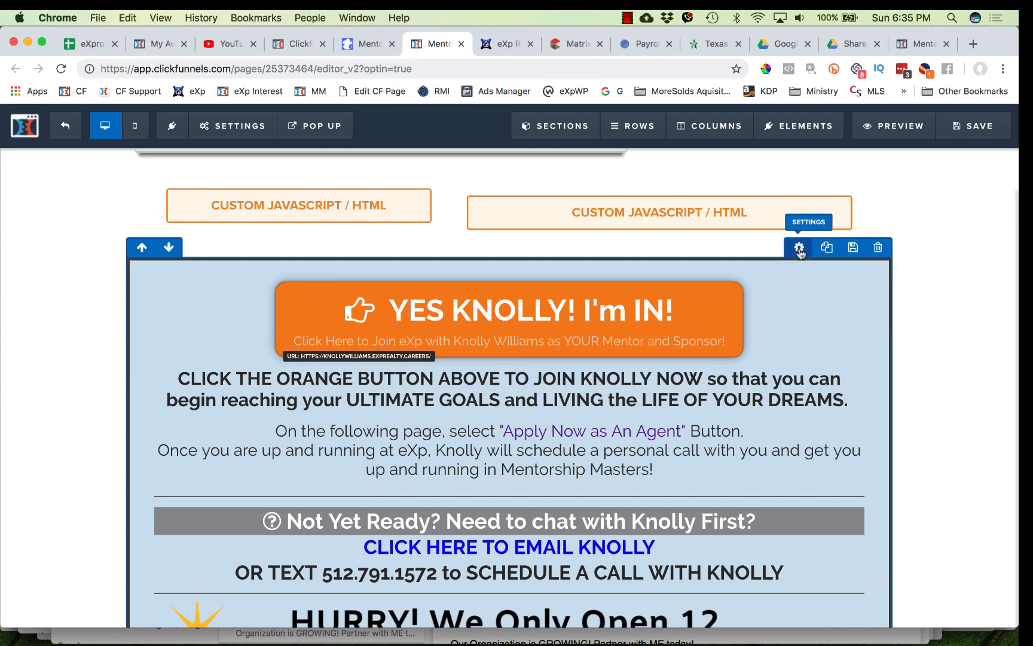
click(800, 251)
click(696, 289)
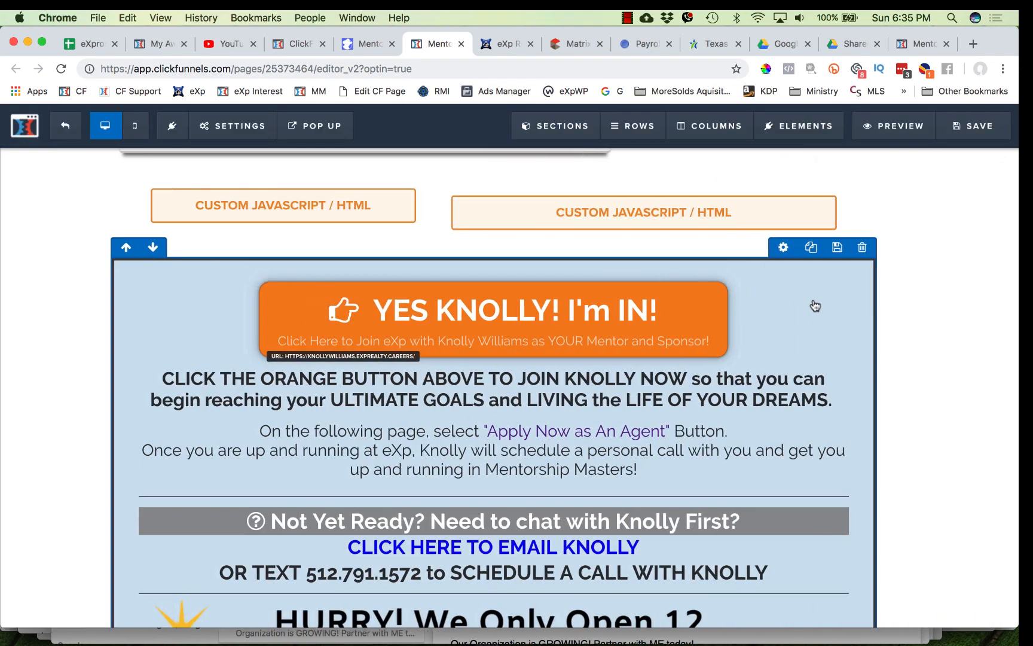
click(853, 248)
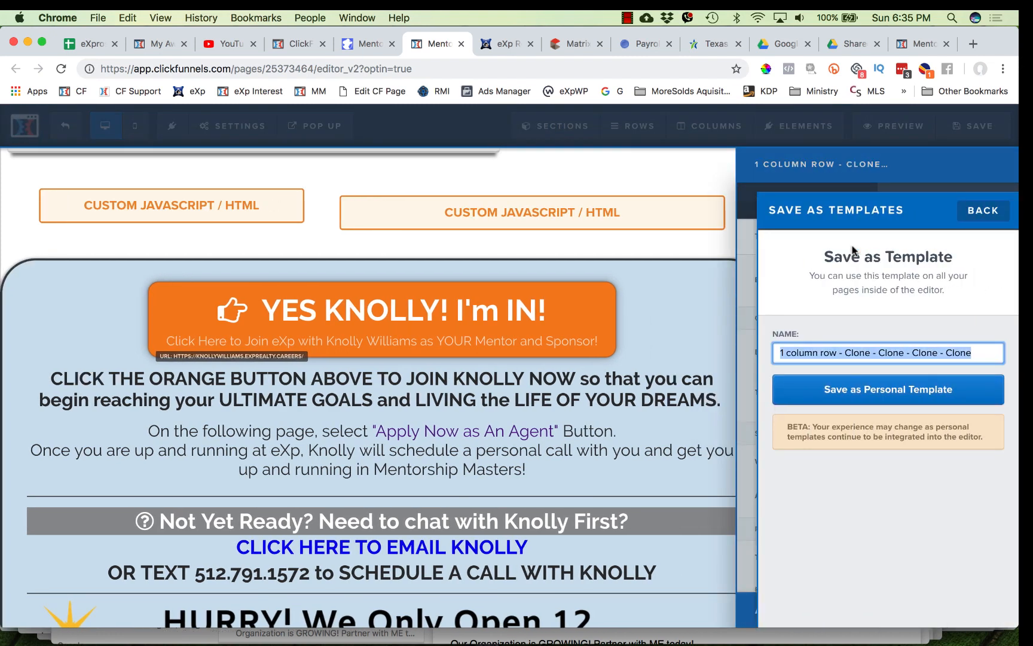
text(MM Super Offer Button)
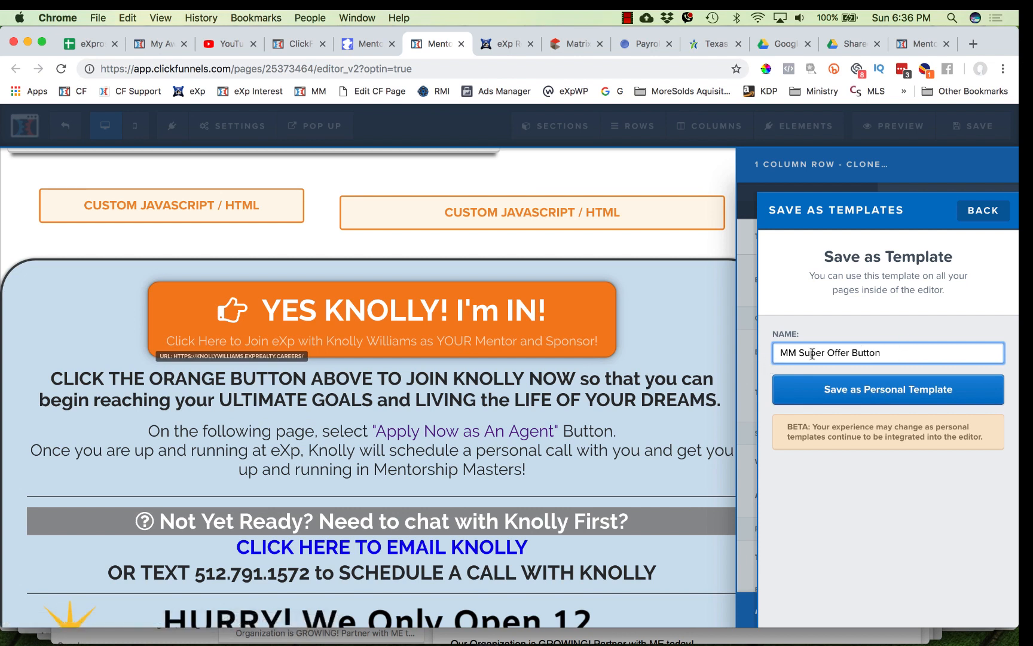
click(882, 389)
click(866, 397)
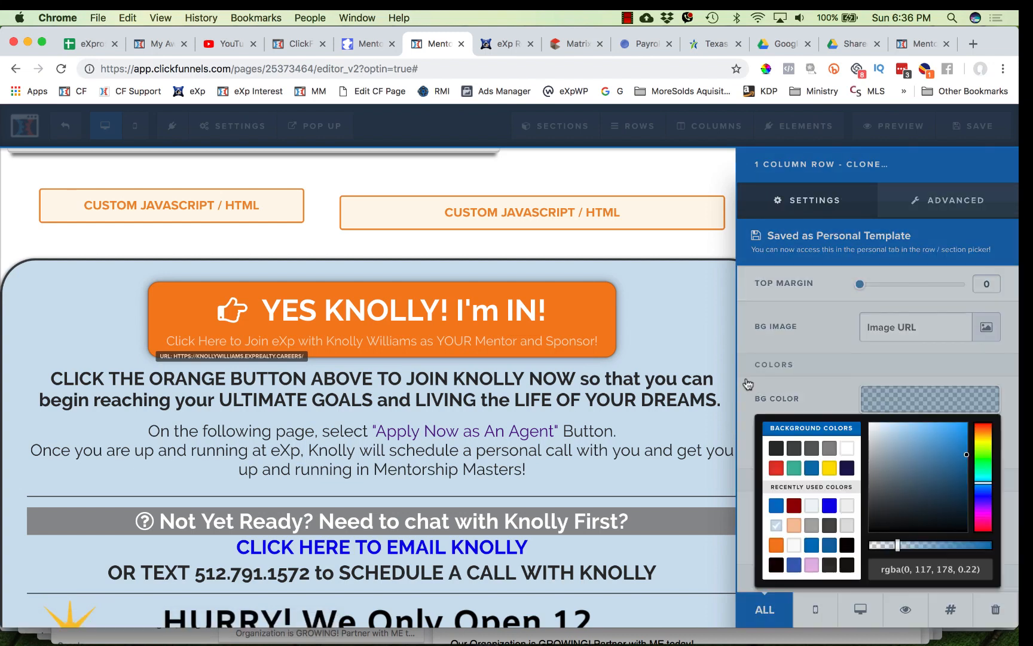
click(687, 376)
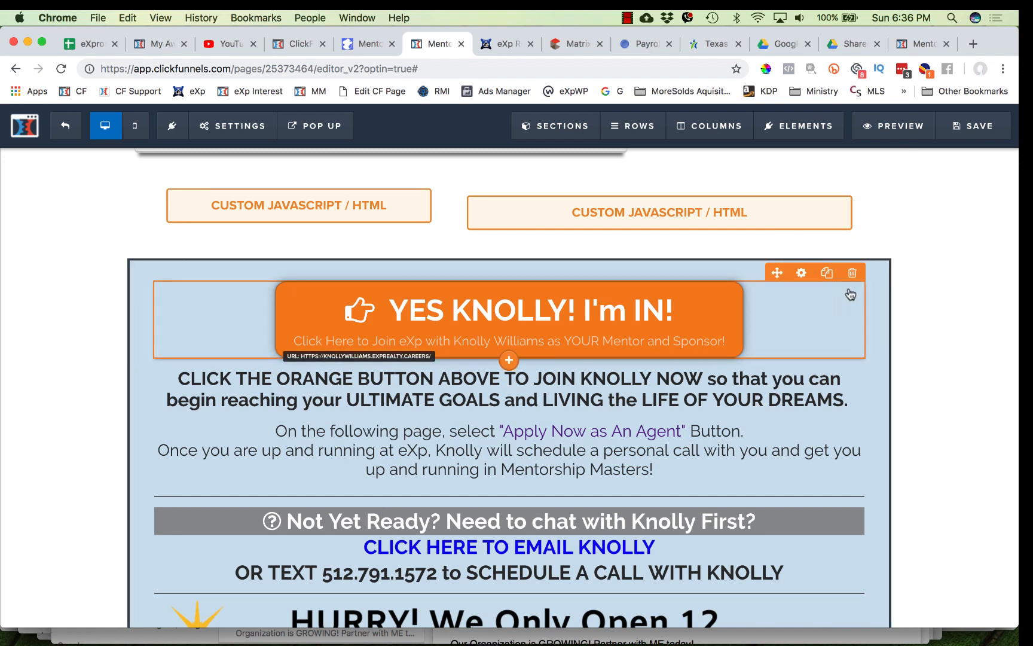
mouse_move(632, 137)
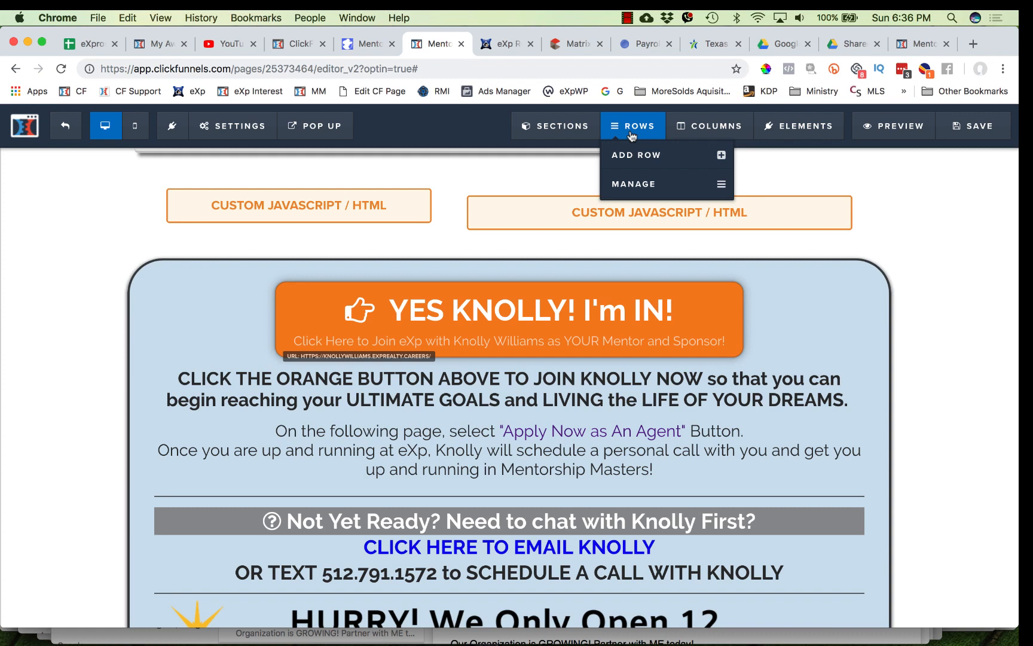
mouse_move(788, 130)
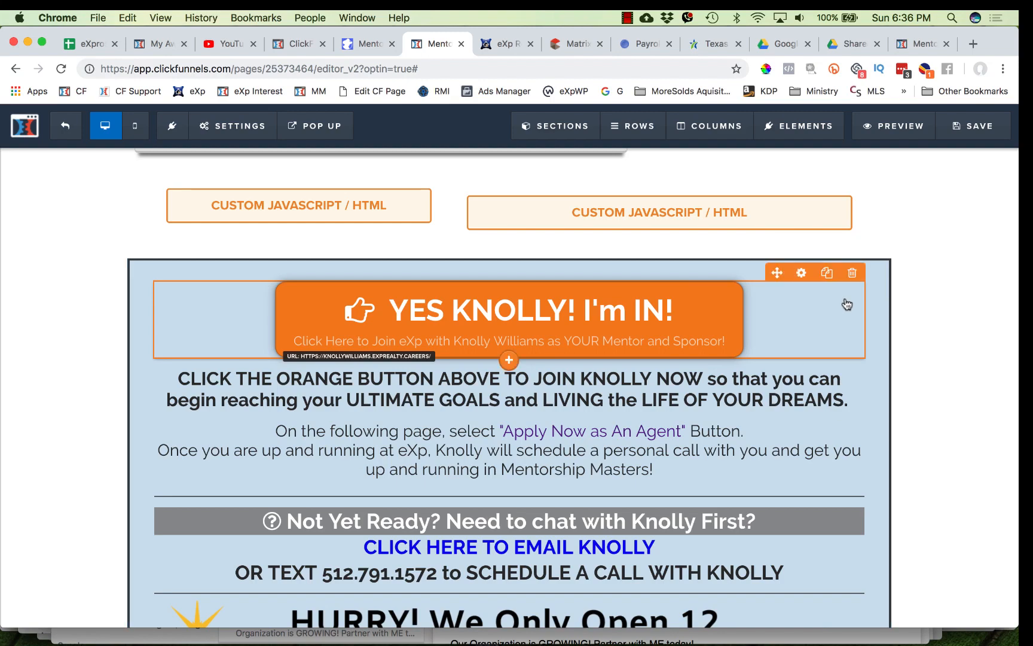
scroll(847, 305, down, 5)
scroll(826, 204, up, 2)
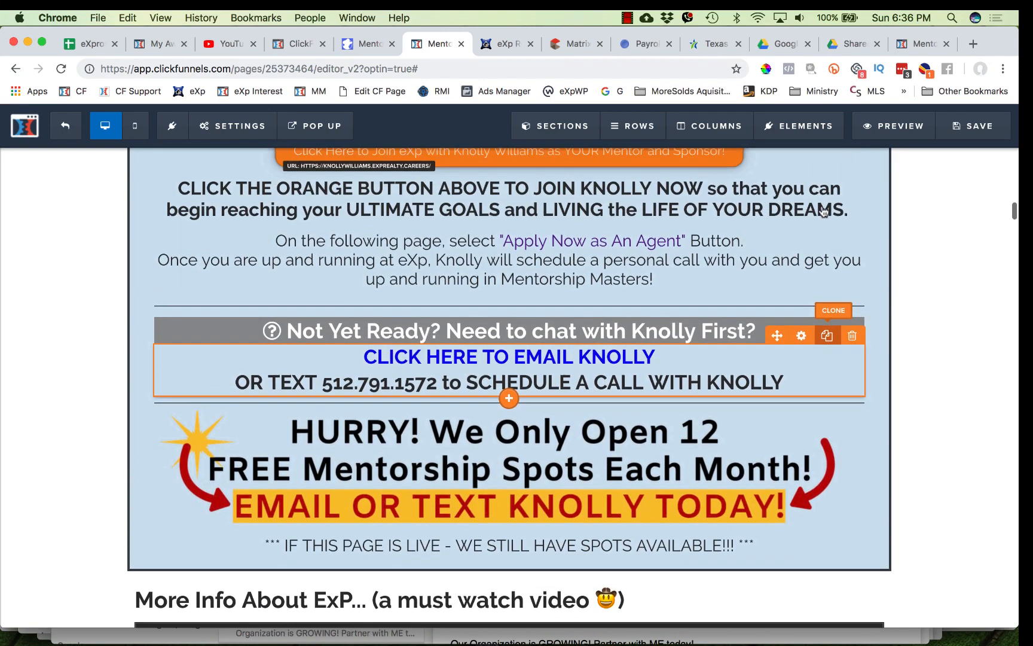
scroll(795, 212, up, 3)
scroll(818, 210, down, 3)
scroll(824, 210, up, 3)
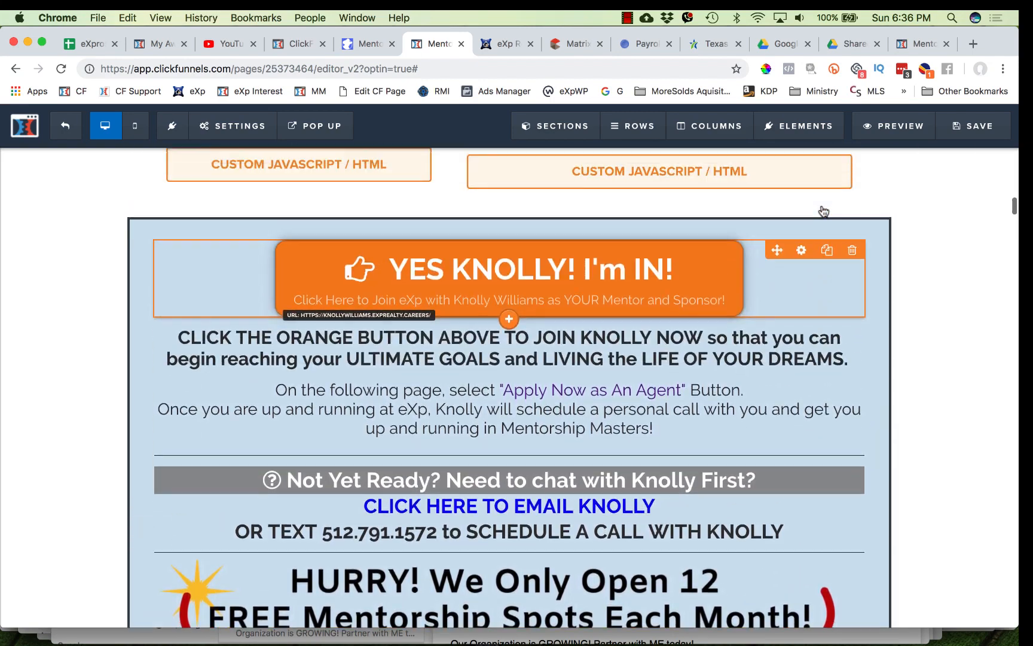
scroll(823, 210, up, 1)
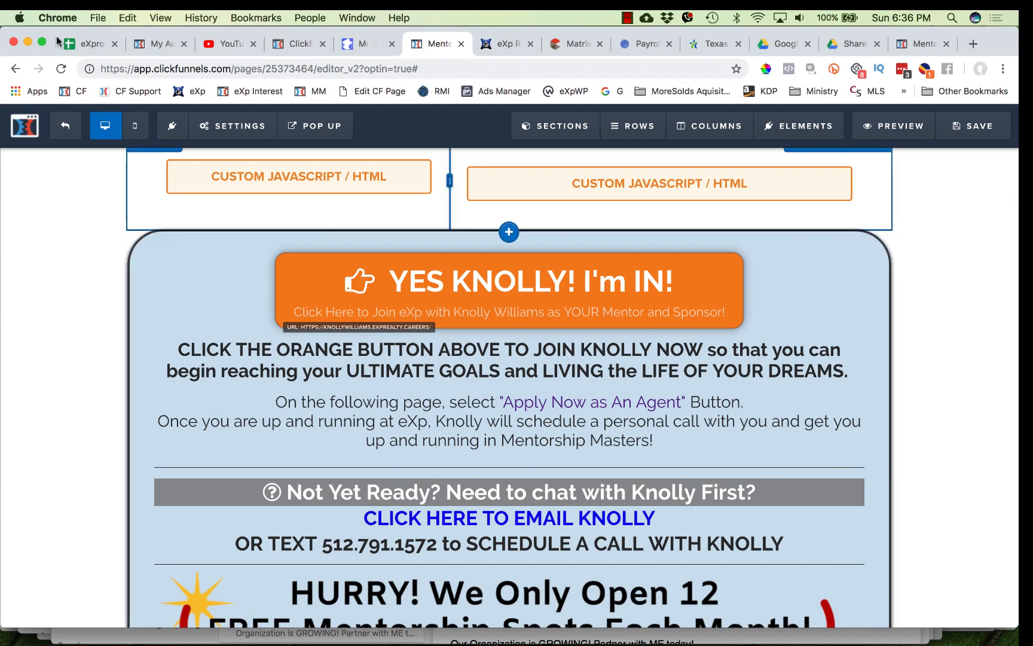
- On the Zoom Call optin page, add the saved MM Super Offer Button row below the sign-up button
click(165, 44)
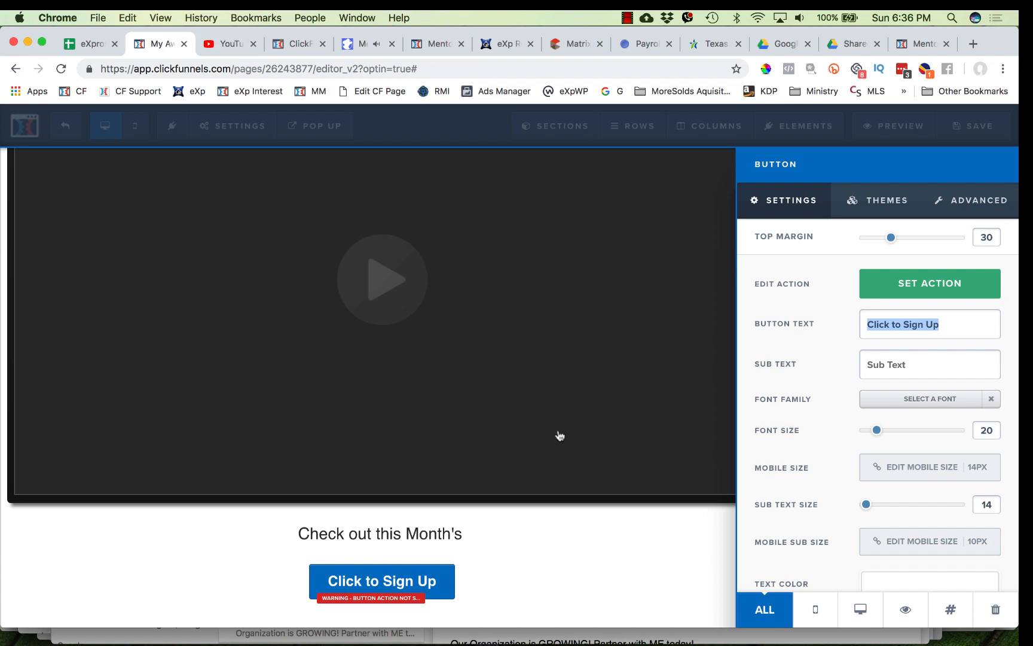
click(511, 544)
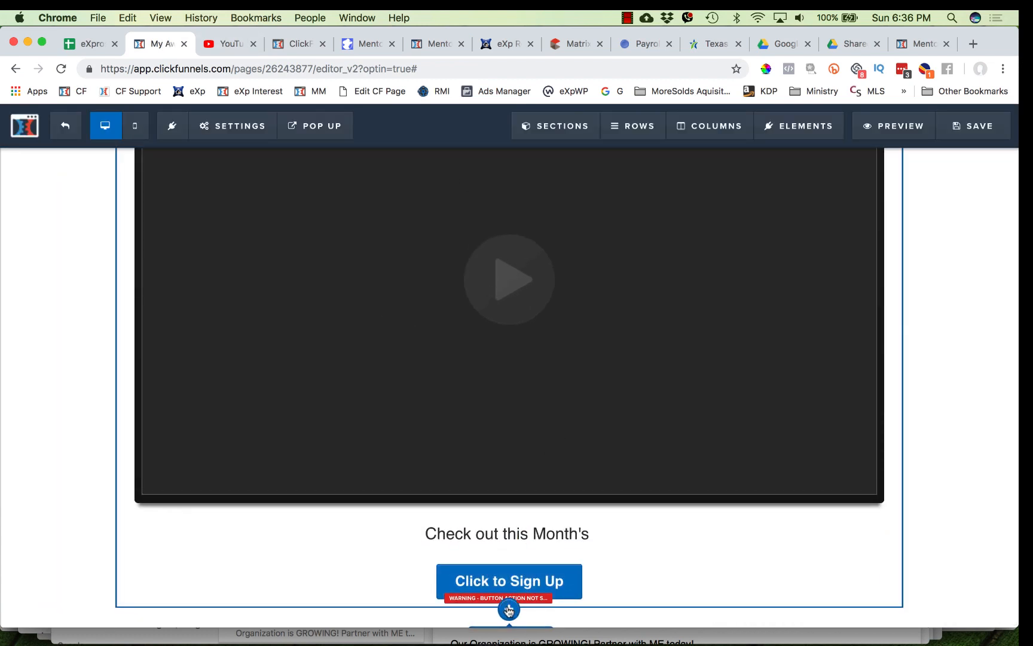
scroll(509, 611, down, 1)
click(509, 610)
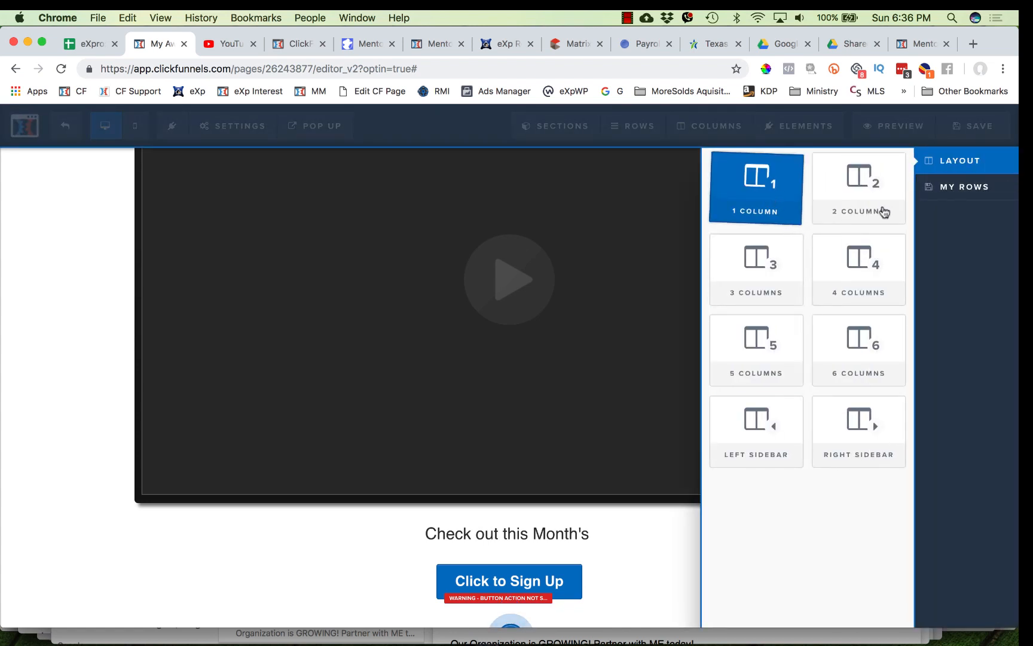
click(969, 190)
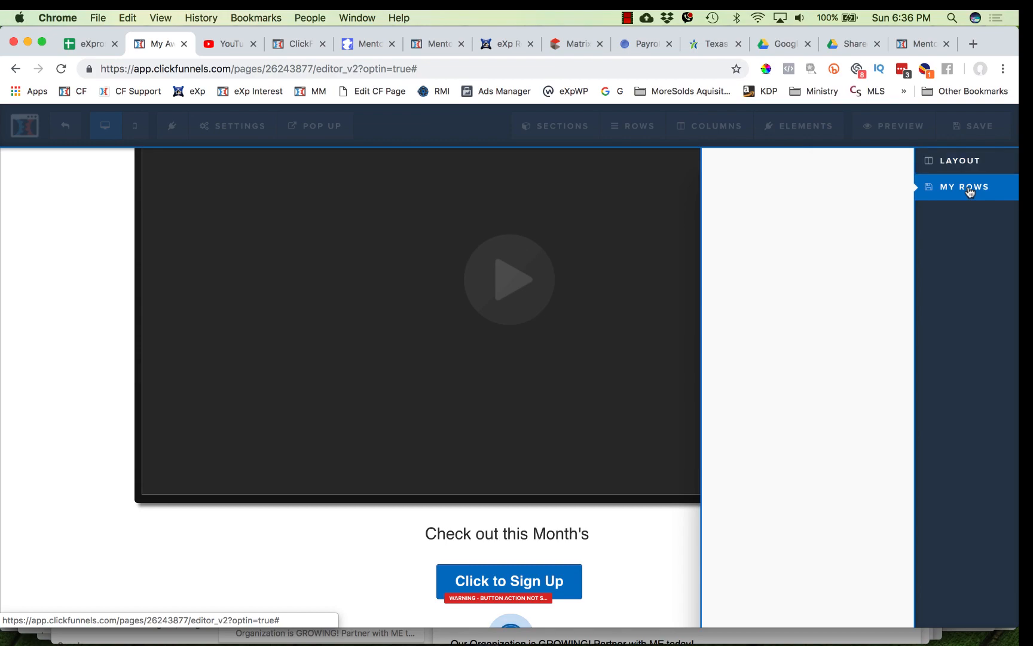
click(820, 160)
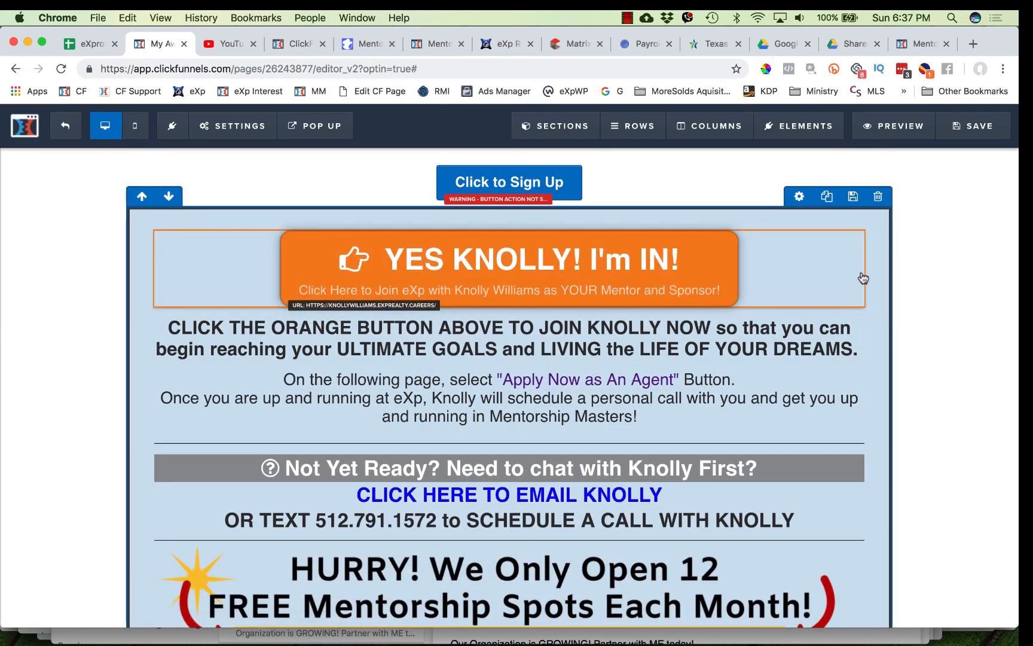
- Set the blue sign-up button's text to YES KNOLLY! I'm IN!
scroll(927, 312, up, 7)
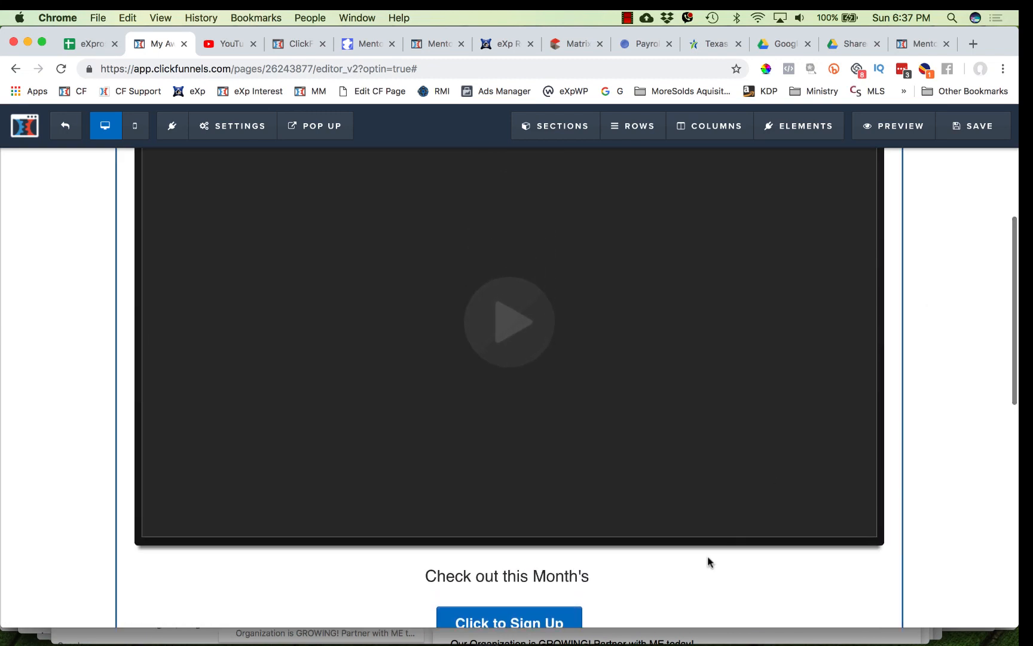
scroll(708, 561, down, 4)
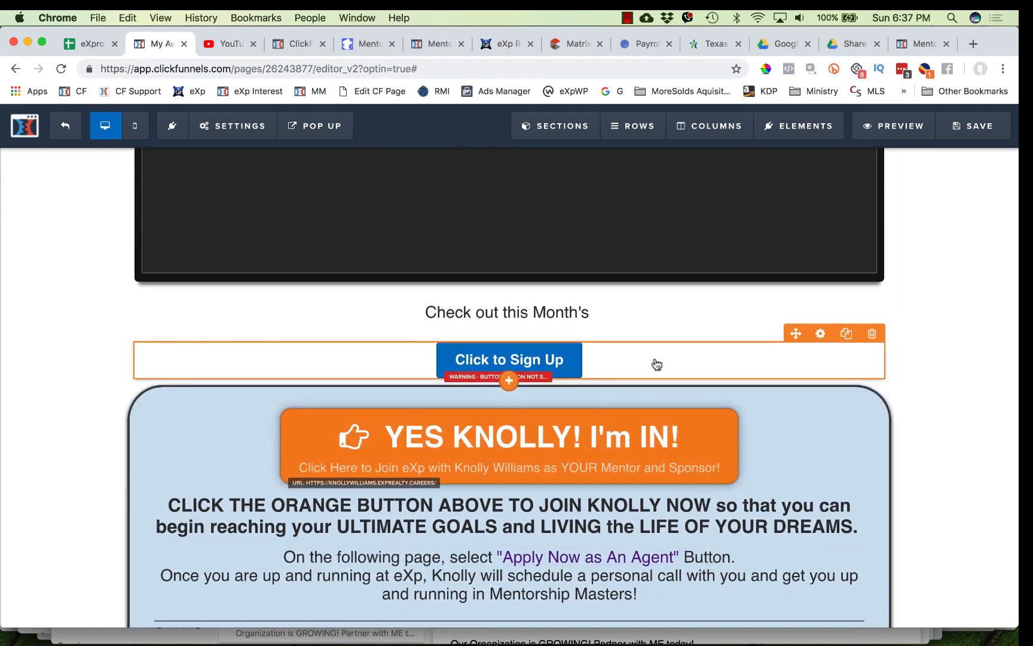
click(558, 362)
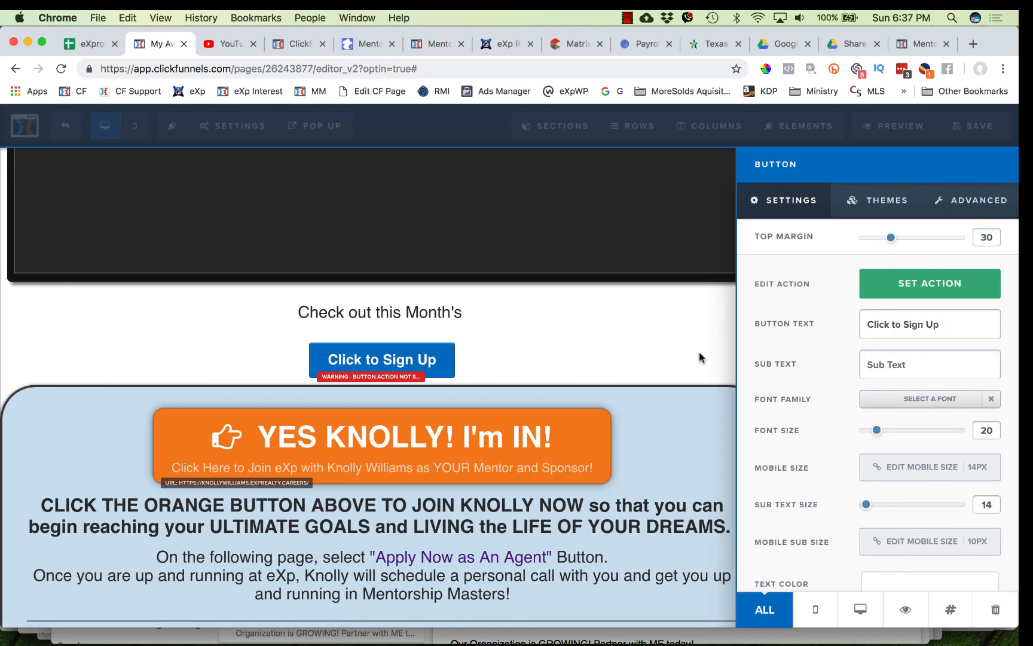
drag(986, 324, 856, 327)
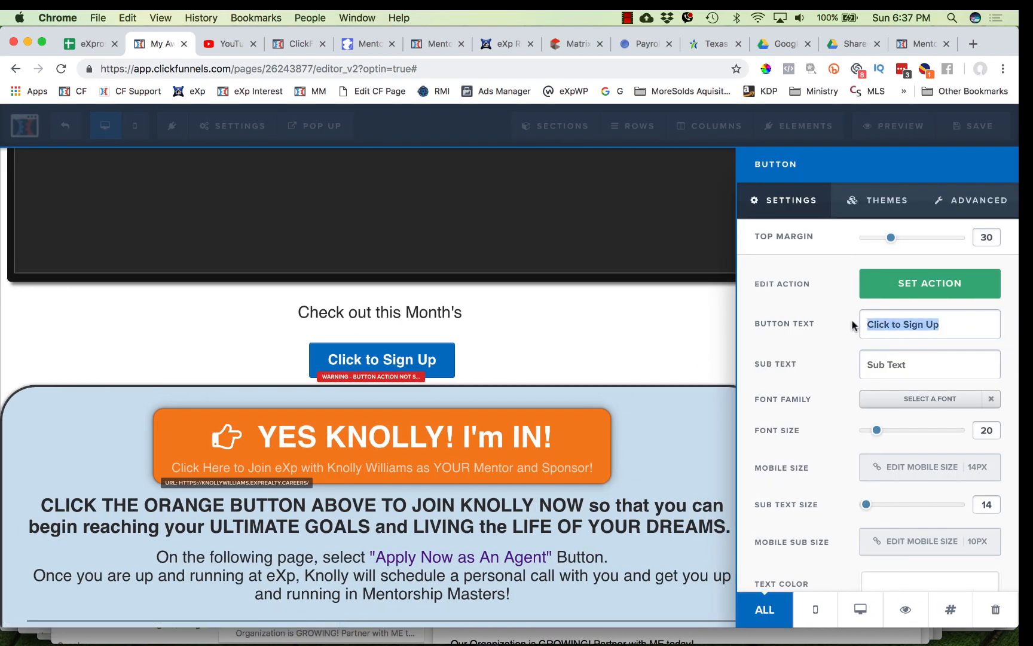
text(YES)
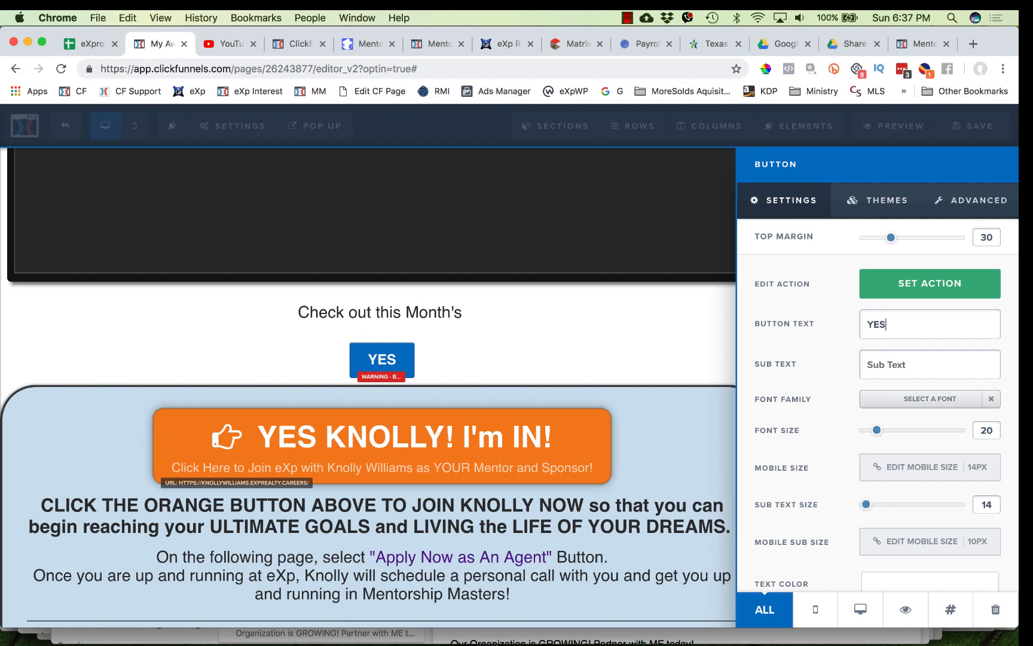
text( KNOLLY)
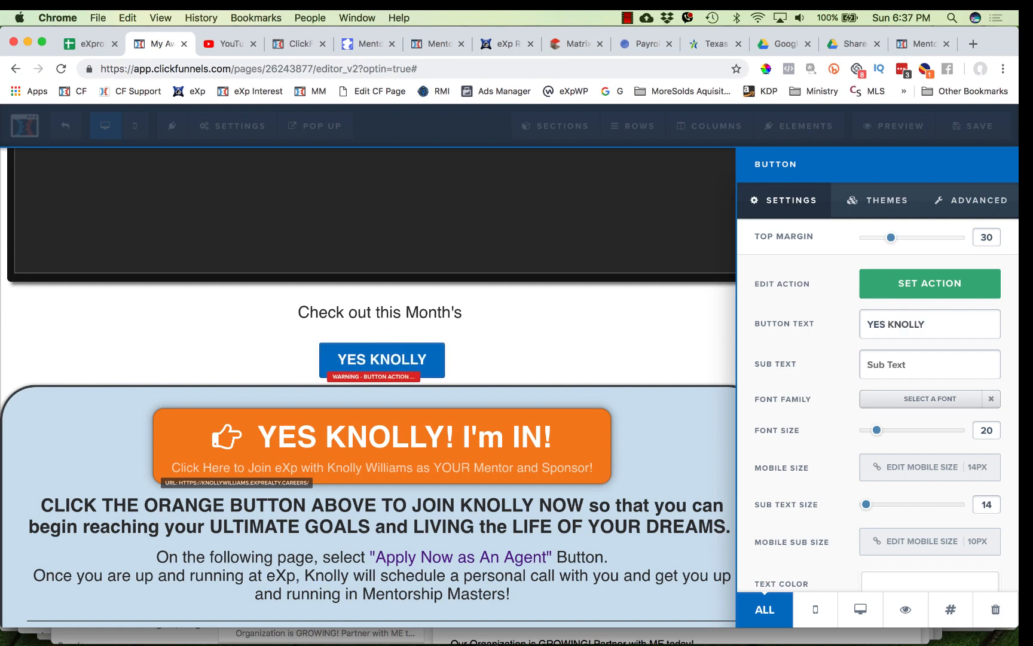
text(! I)
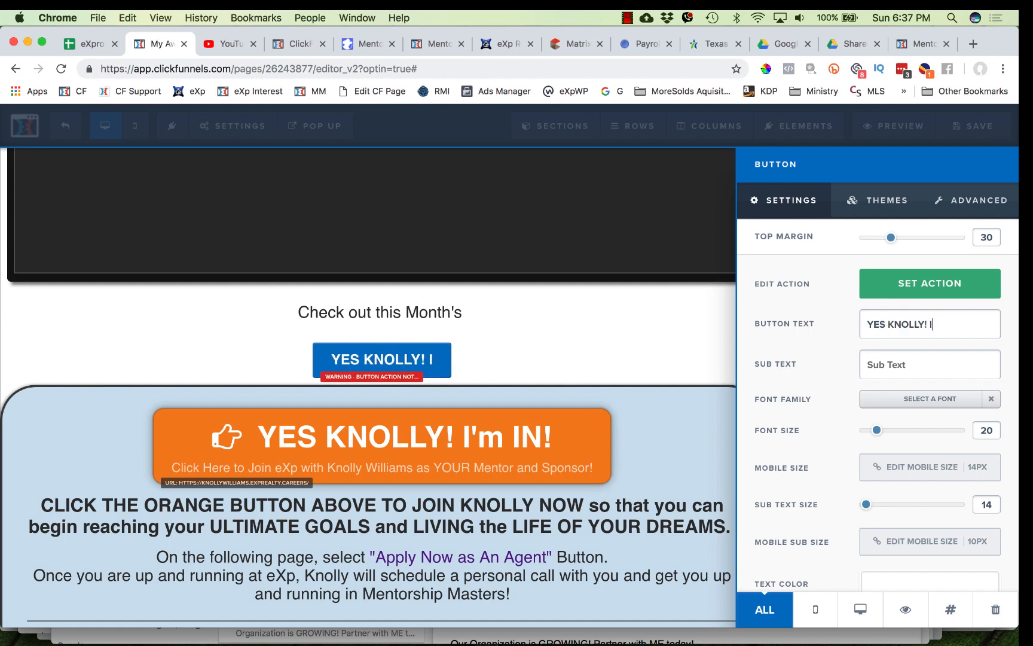
text('m IN!~)
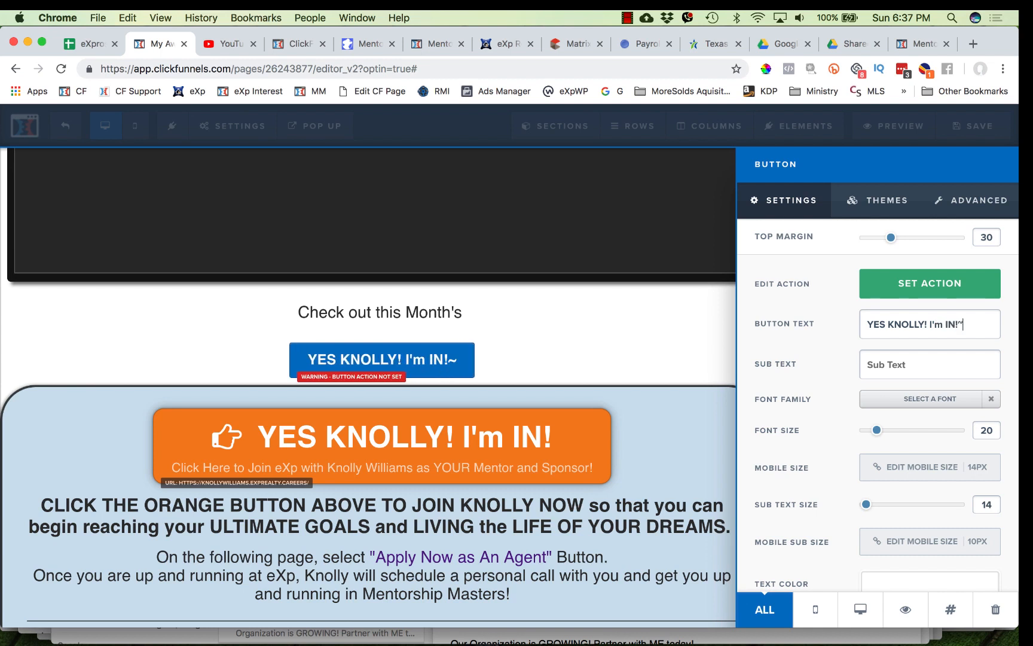
key(BackSpace)
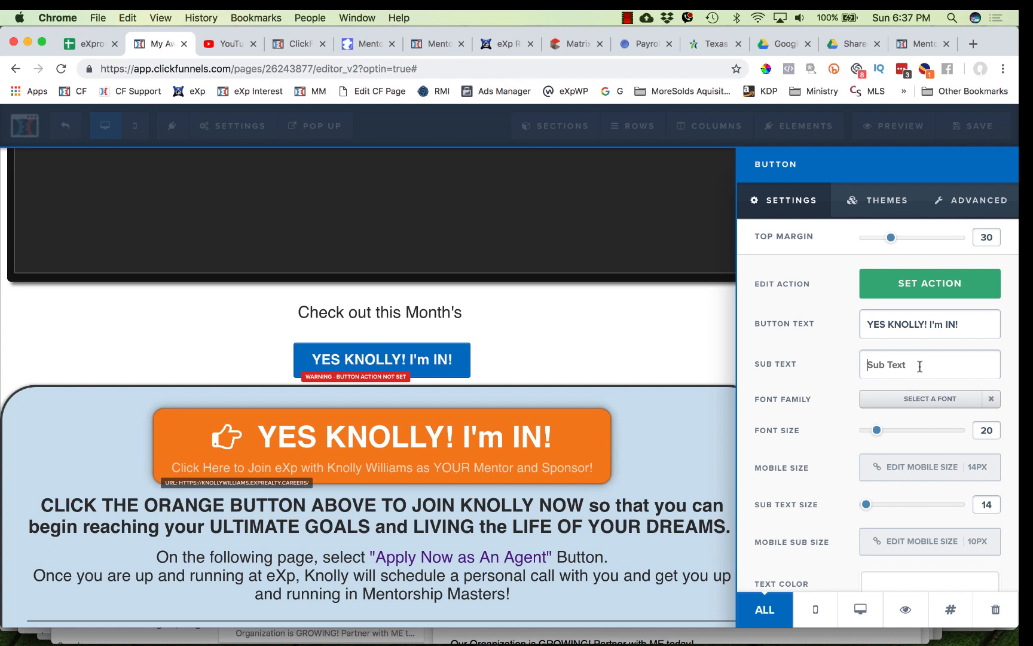
- Enter the blue button's sub text as Click Here to Moin eXp with Knolly Williams as YOUR Sponsor!
click(868, 360)
text(Click)
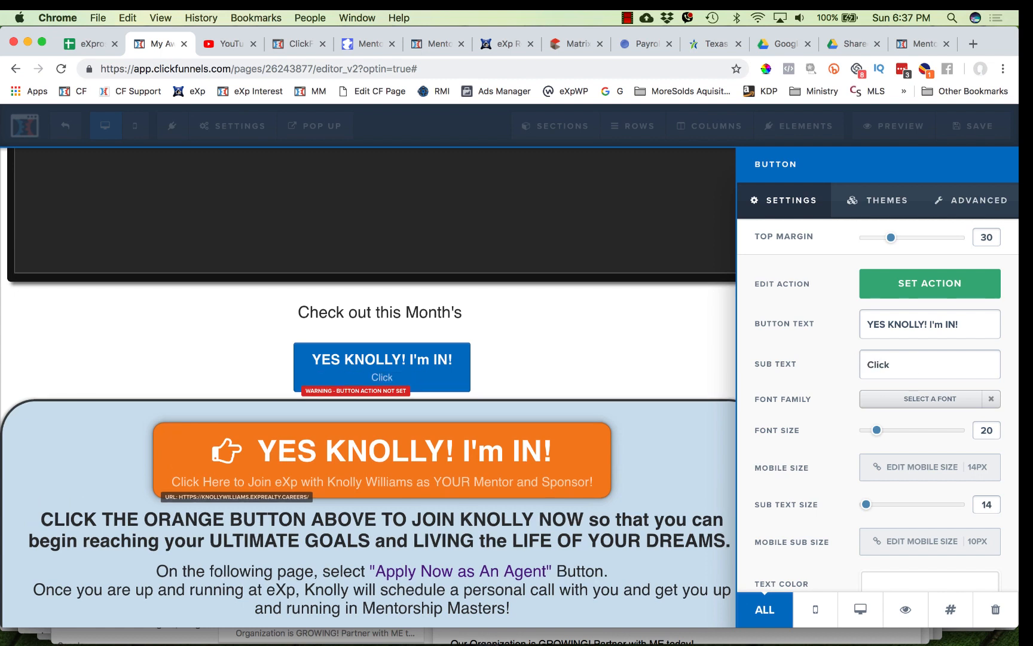
text( Here to Moin )
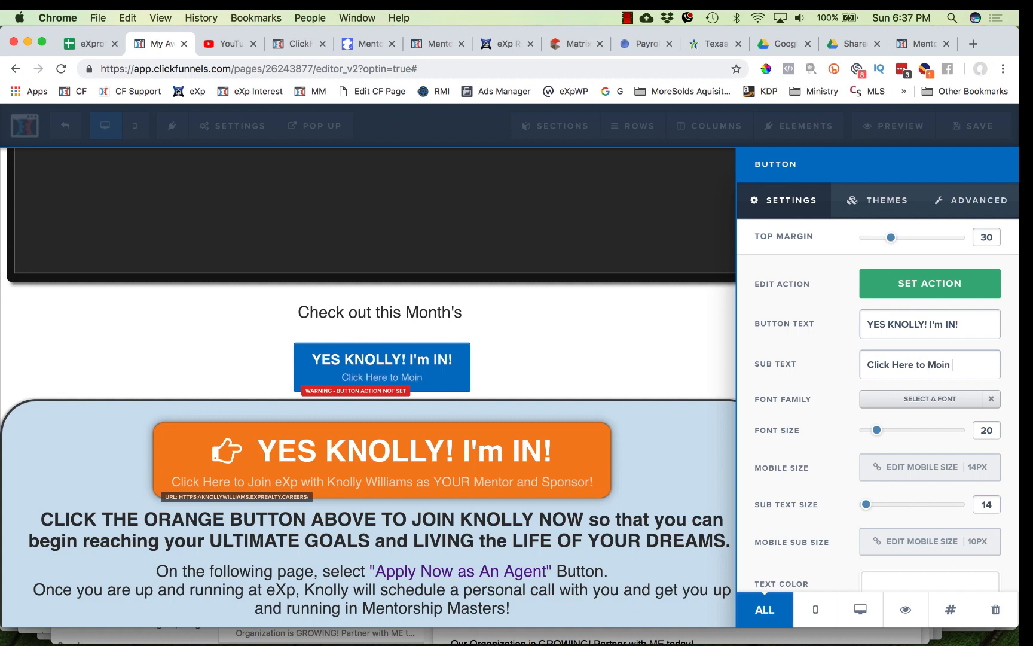
text(eXp with KNolly)
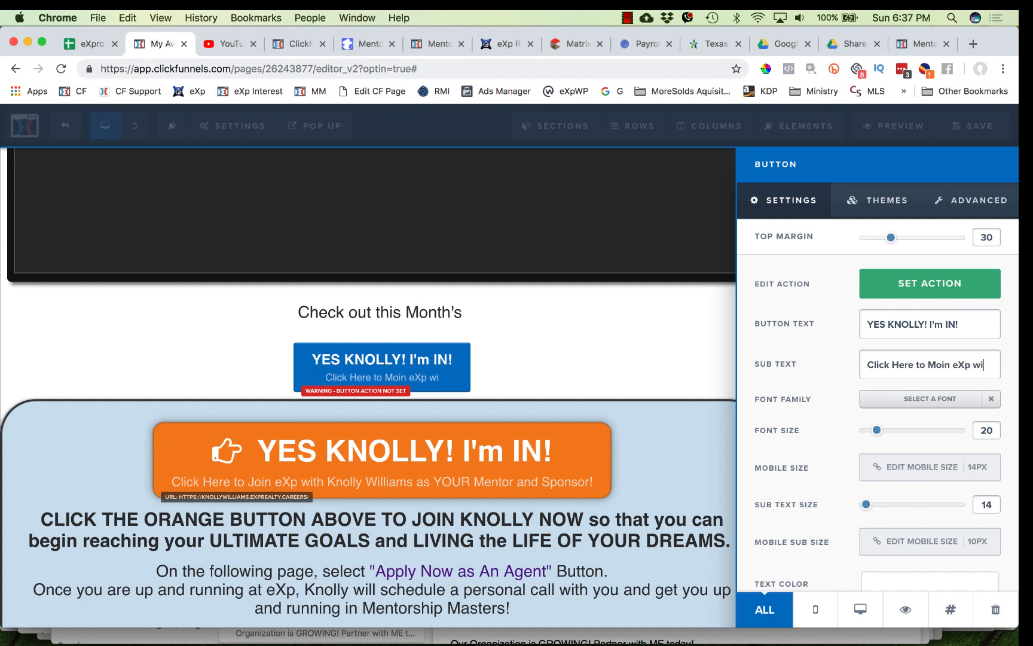
key(BackSpace)
key(BackSpace)
key(BackSpace)
key(BackSpace)
key(BackSpace)
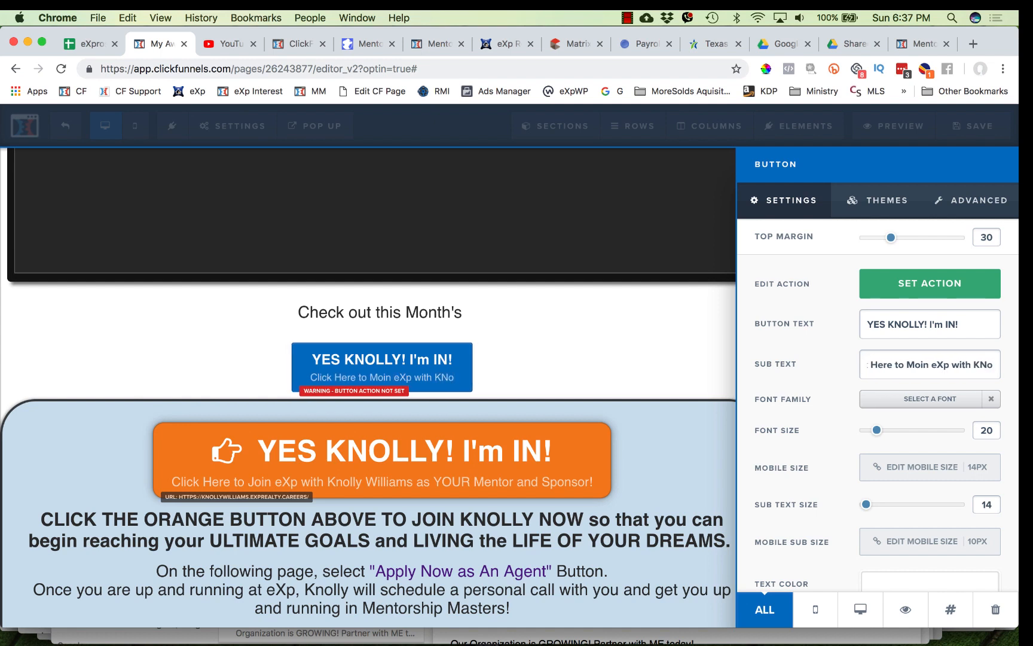
text(nolly Willi)
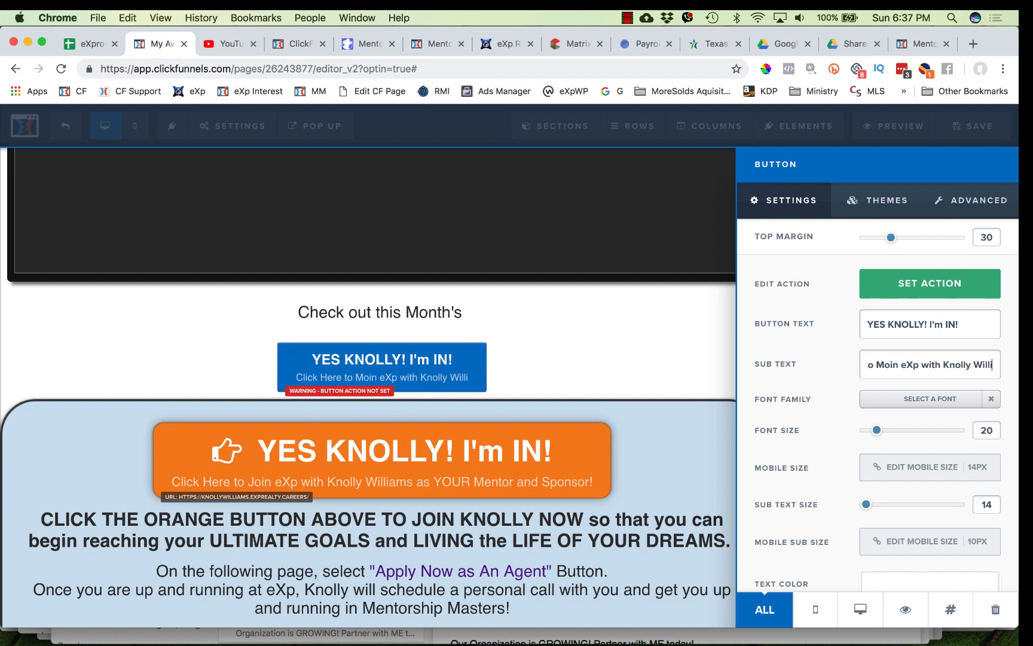
text(ams as YOUR M)
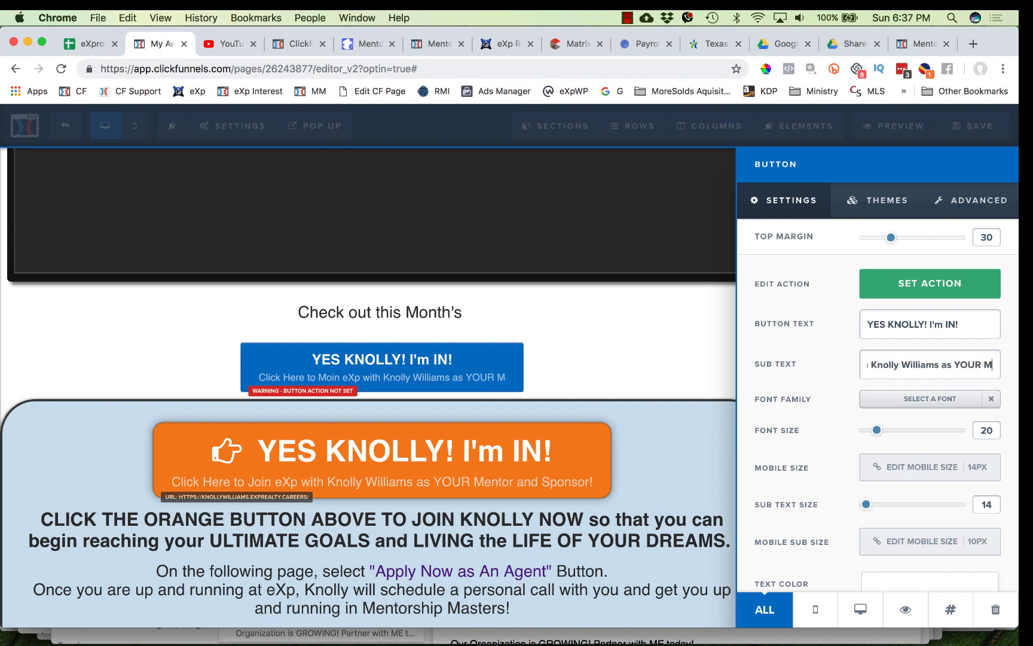
key(BackSpace)
text(S)
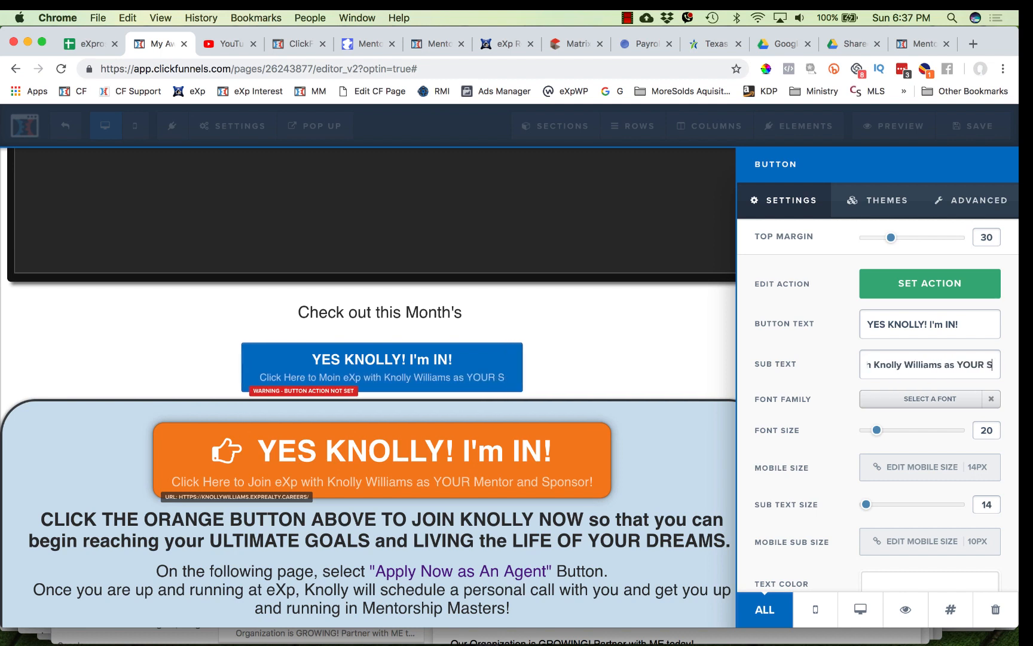
text(ponsor)
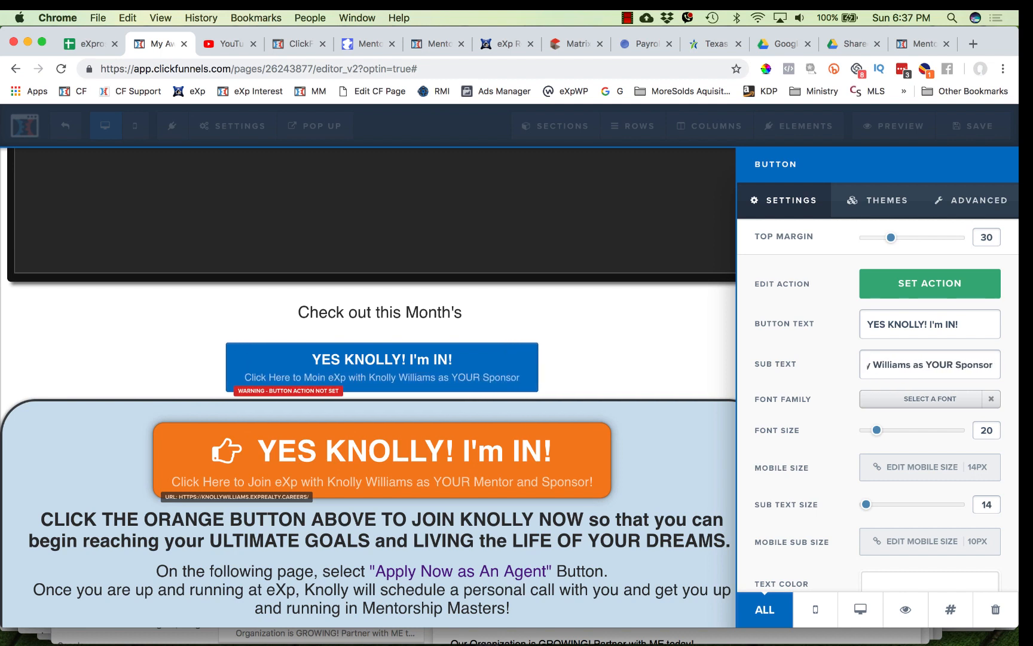
text(Q)
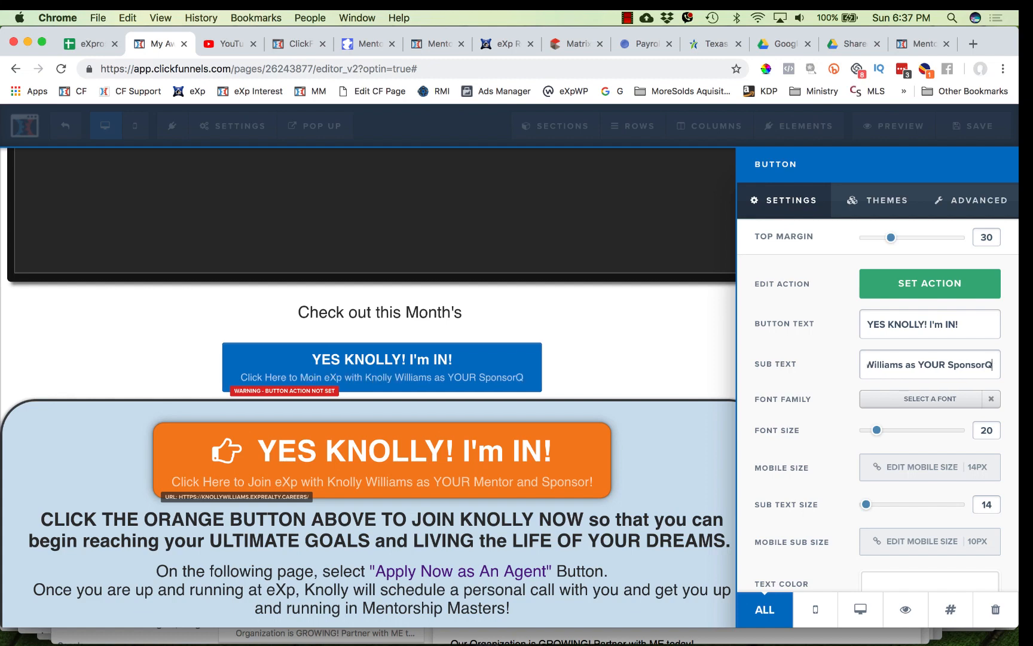
text(\!)
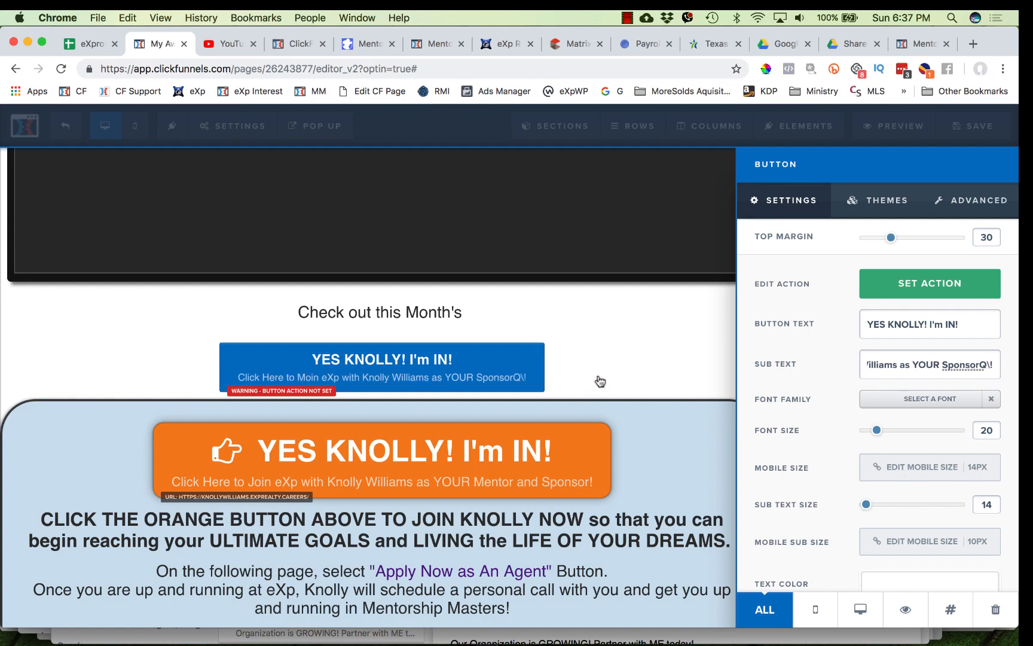
- Remove the stray characters before the final exclamation mark in the blue button's sub text
click(556, 383)
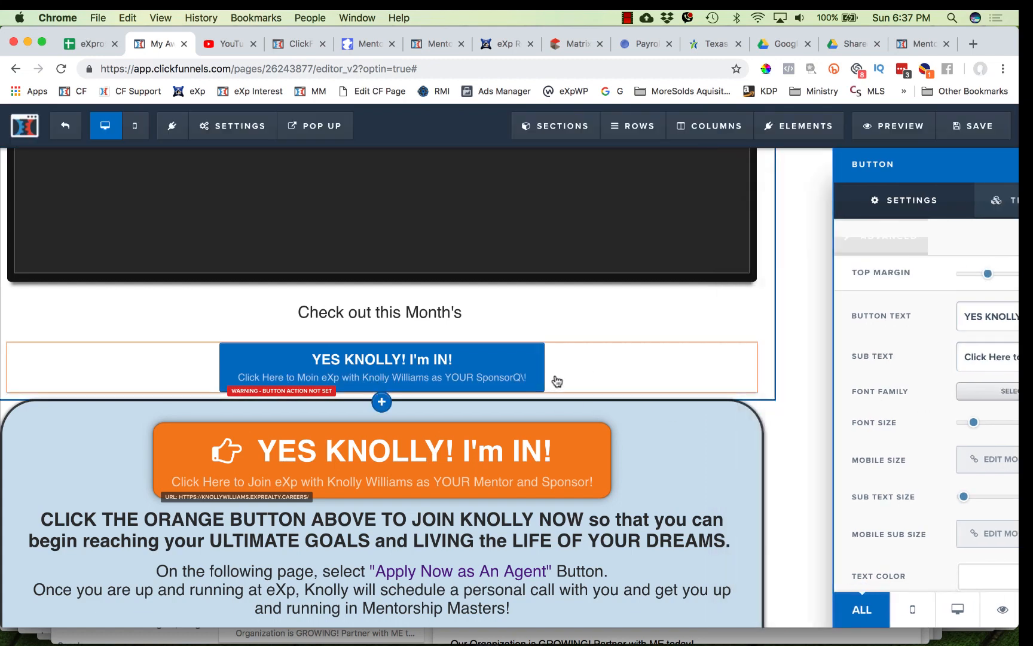
click(586, 374)
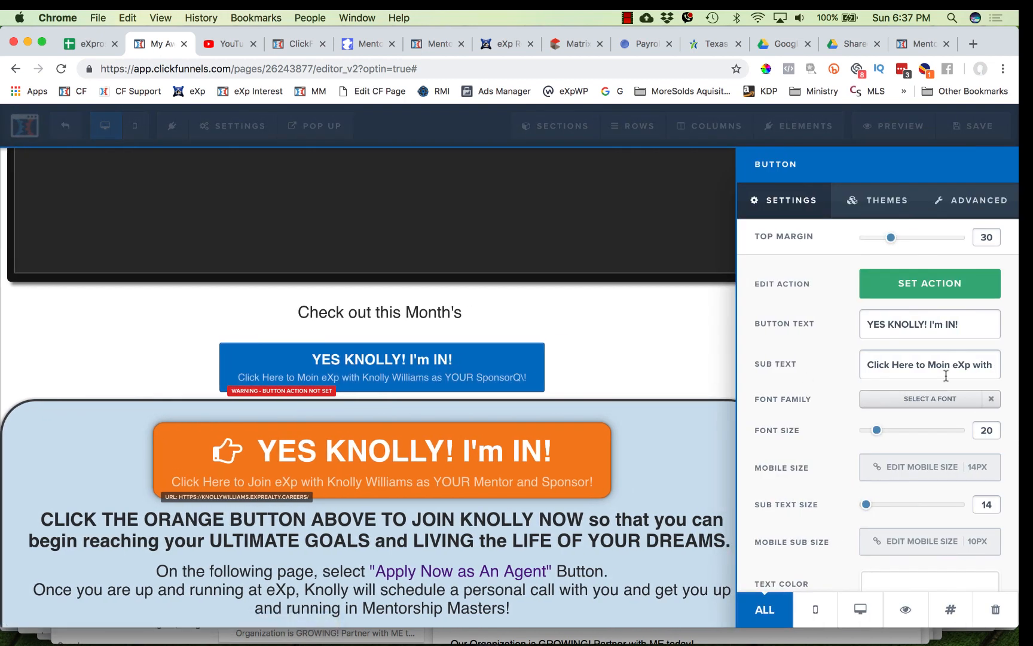
drag(993, 365, 1018, 369)
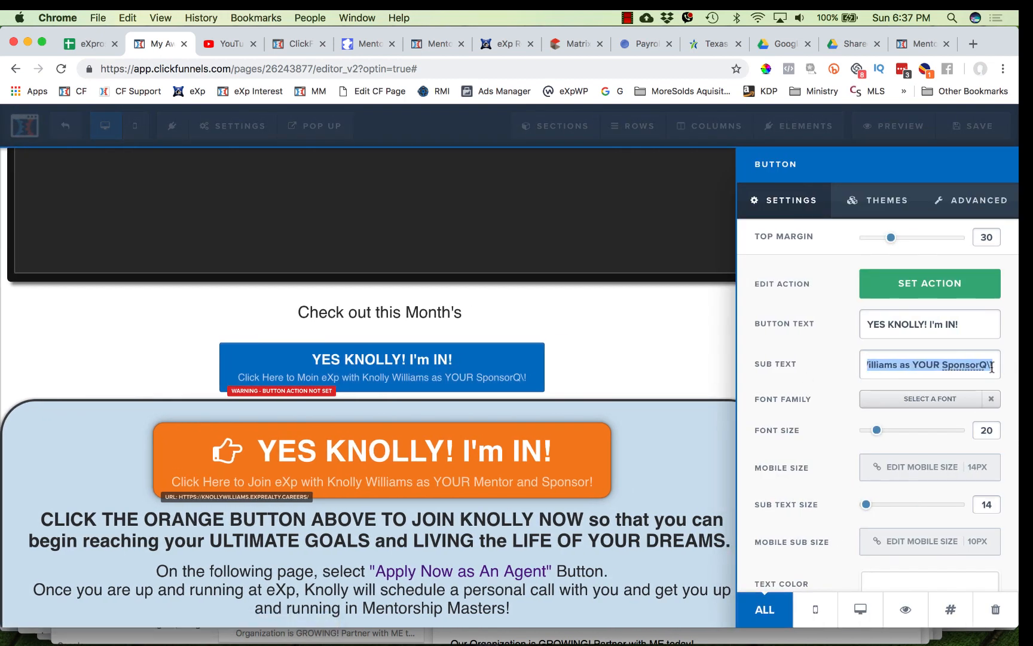
click(992, 368)
key(BackSpace)
key(BackSpace)
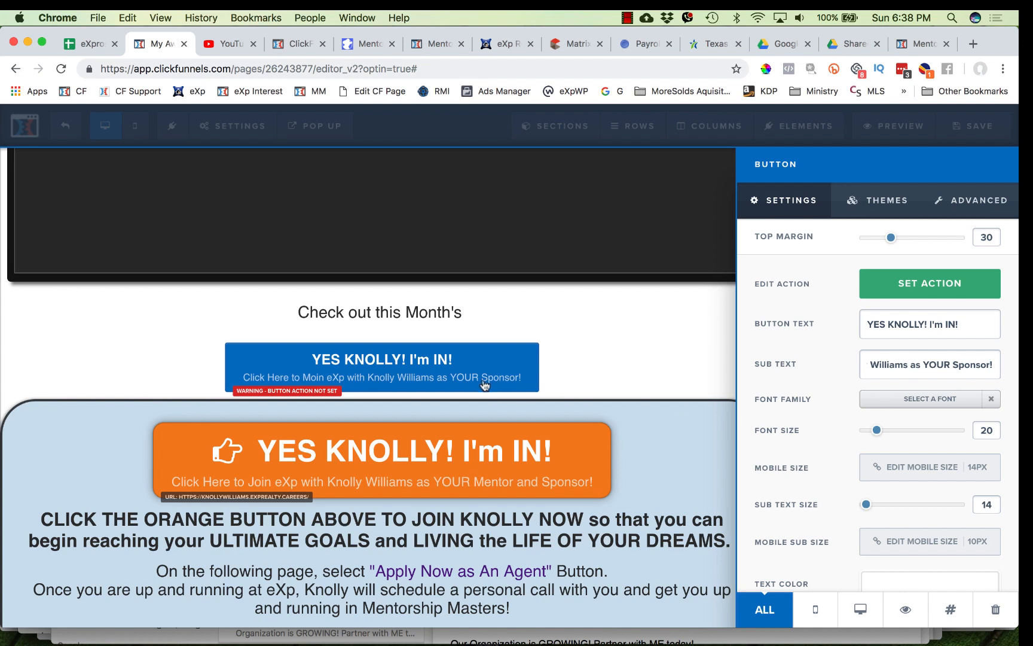
- Set the blue button's box shadow to Blurry Shadow
click(879, 201)
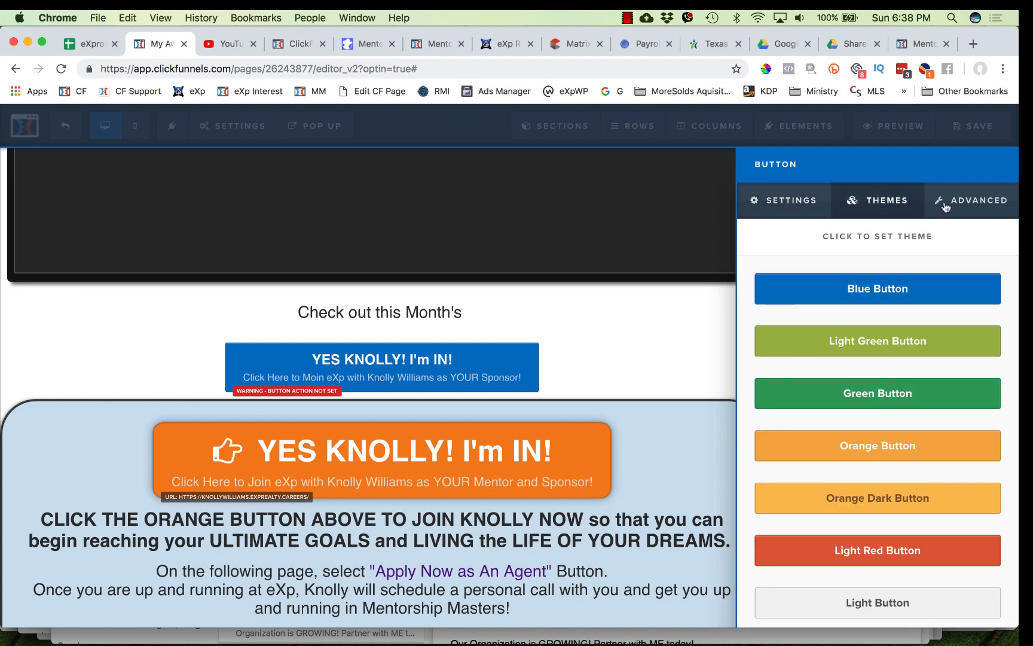
click(963, 207)
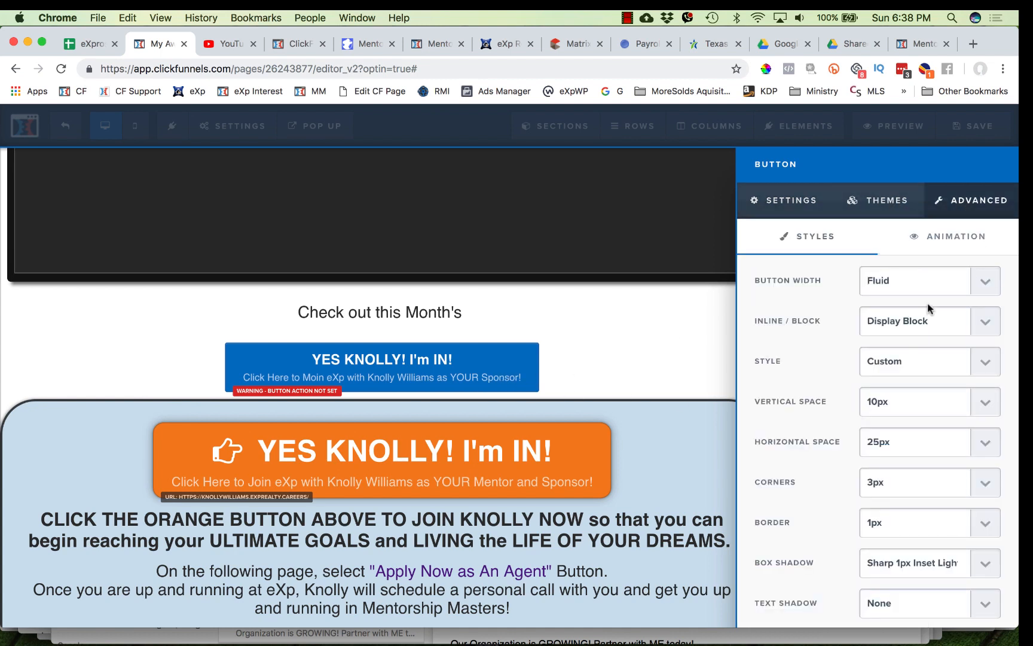
scroll(927, 366, down, 3)
scroll(928, 366, down, 2)
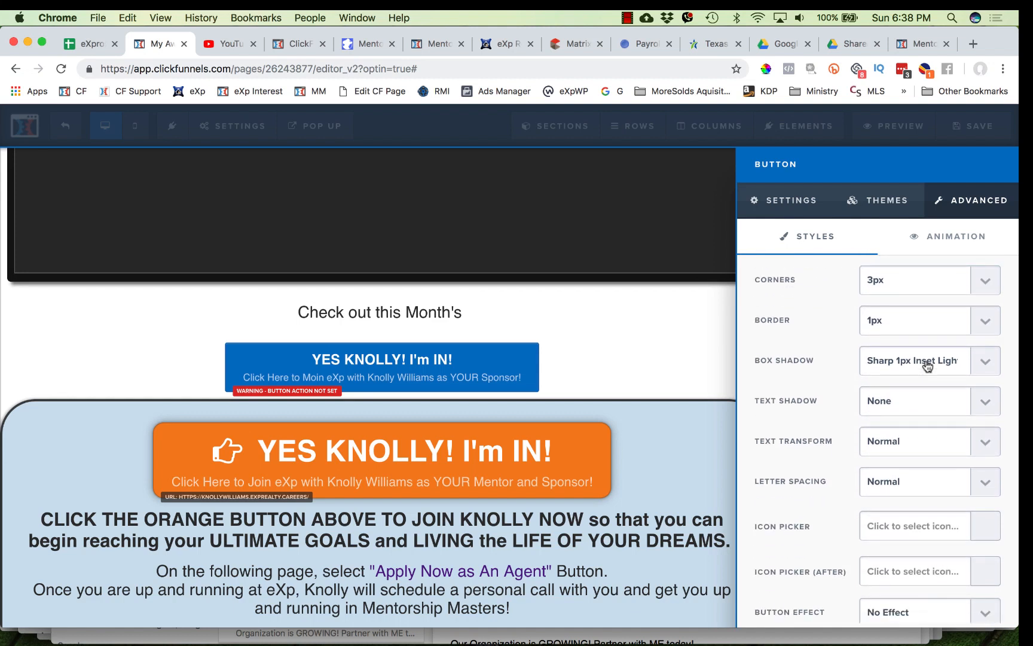
click(914, 361)
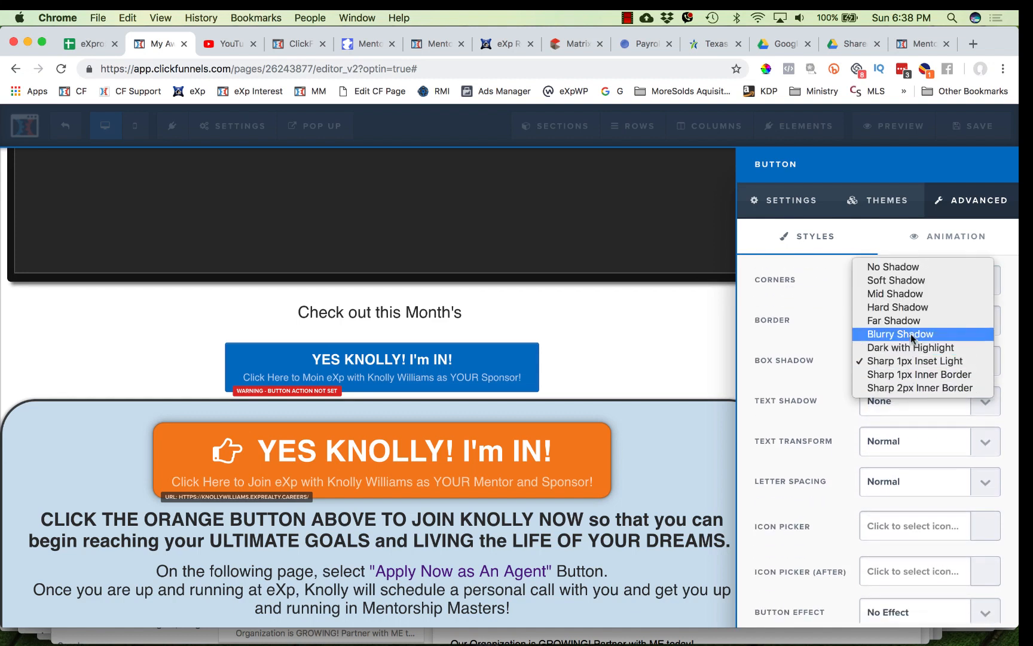
click(911, 334)
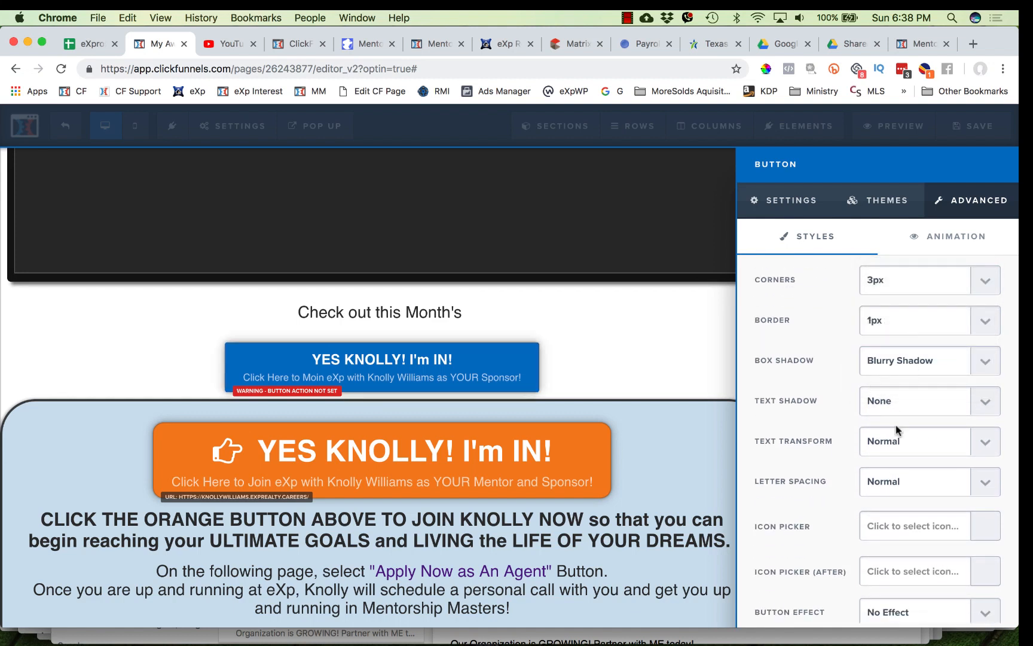
- Search the icon picker for hand and add the pointing-hand icon before the blue button's text
scroll(906, 488, down, 2)
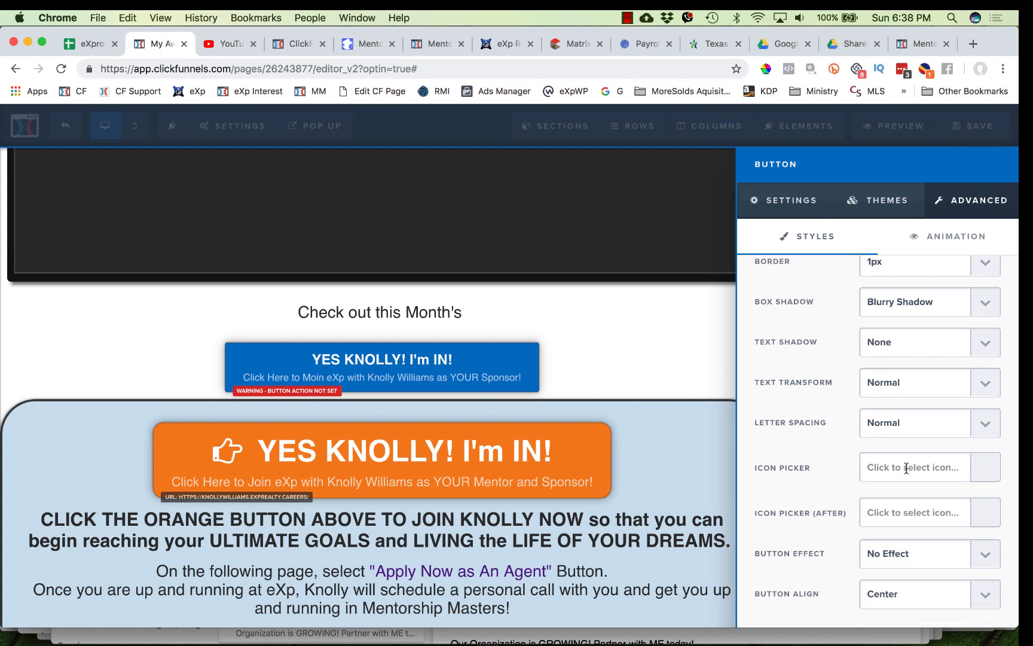
click(907, 468)
text(hand)
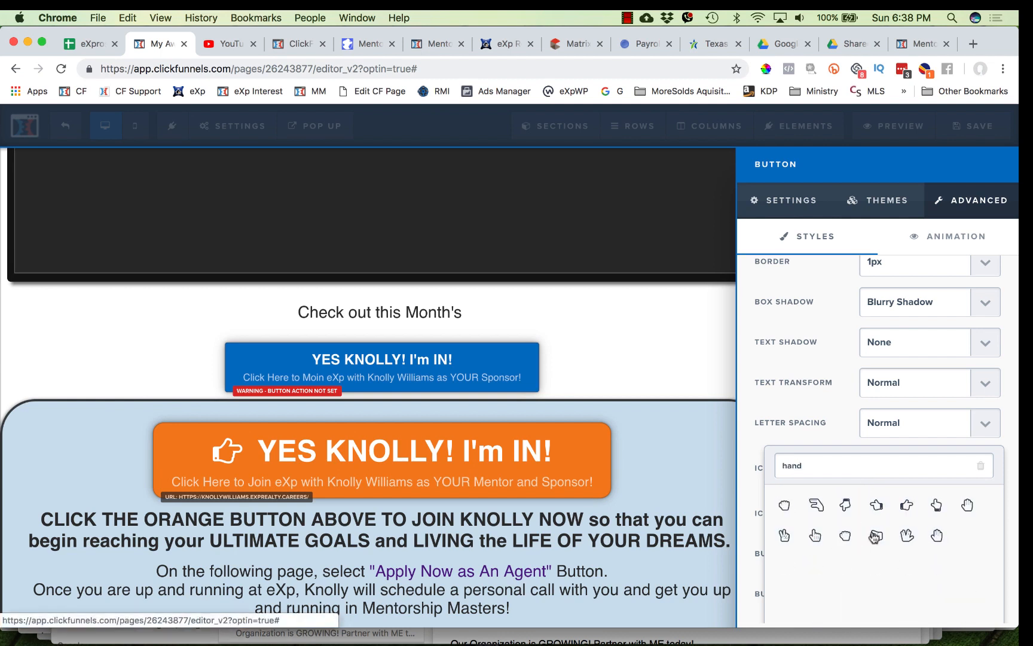
click(908, 509)
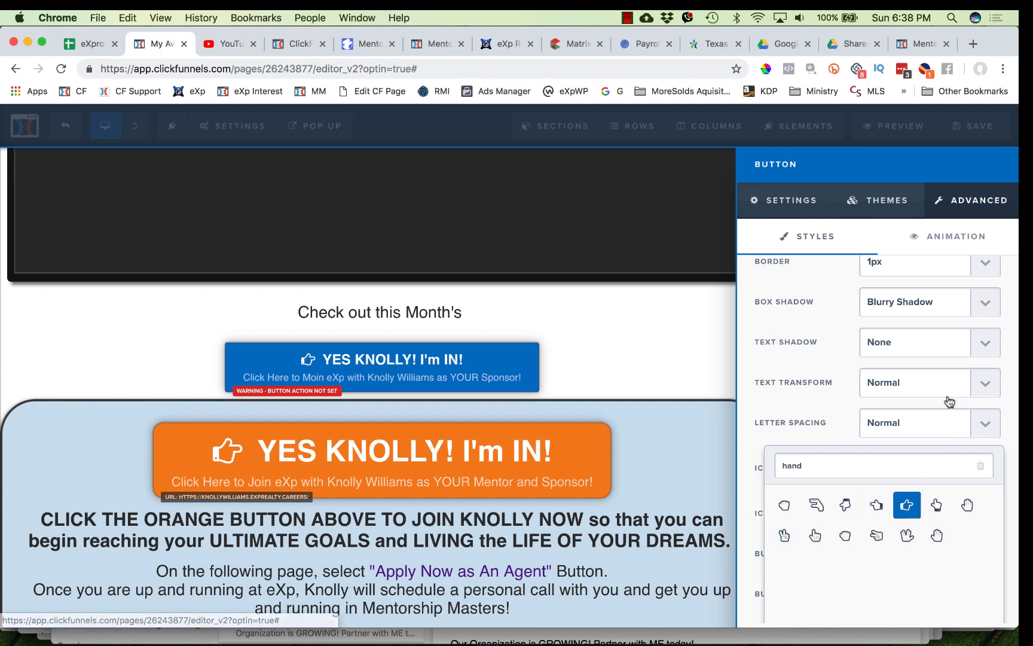
- Set the blue button's font size to 44 and its sub text size to 18
click(806, 213)
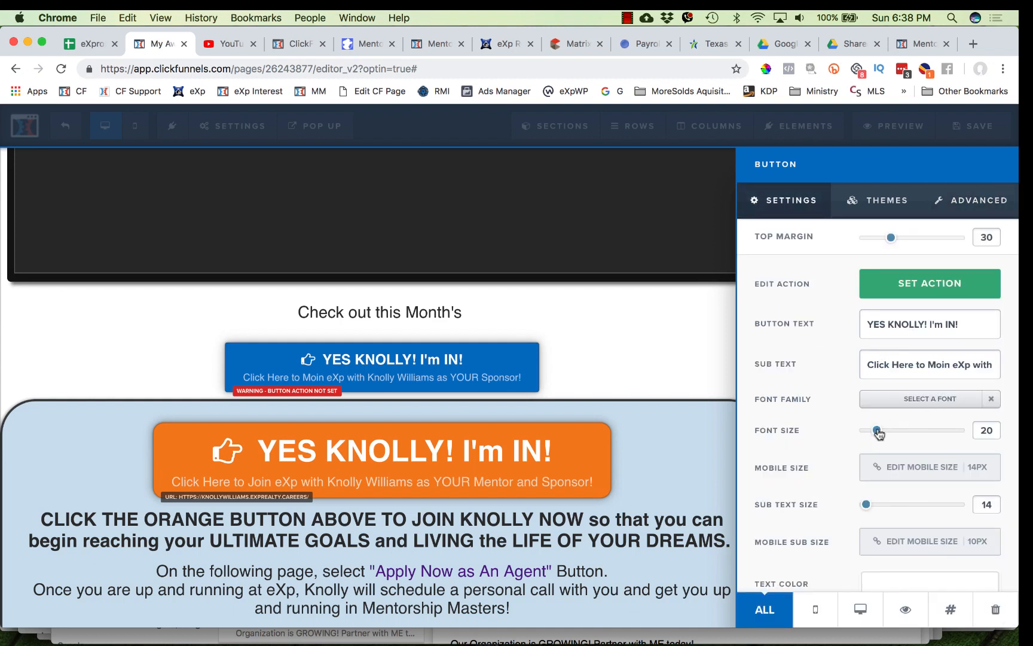
drag(877, 432, 919, 434)
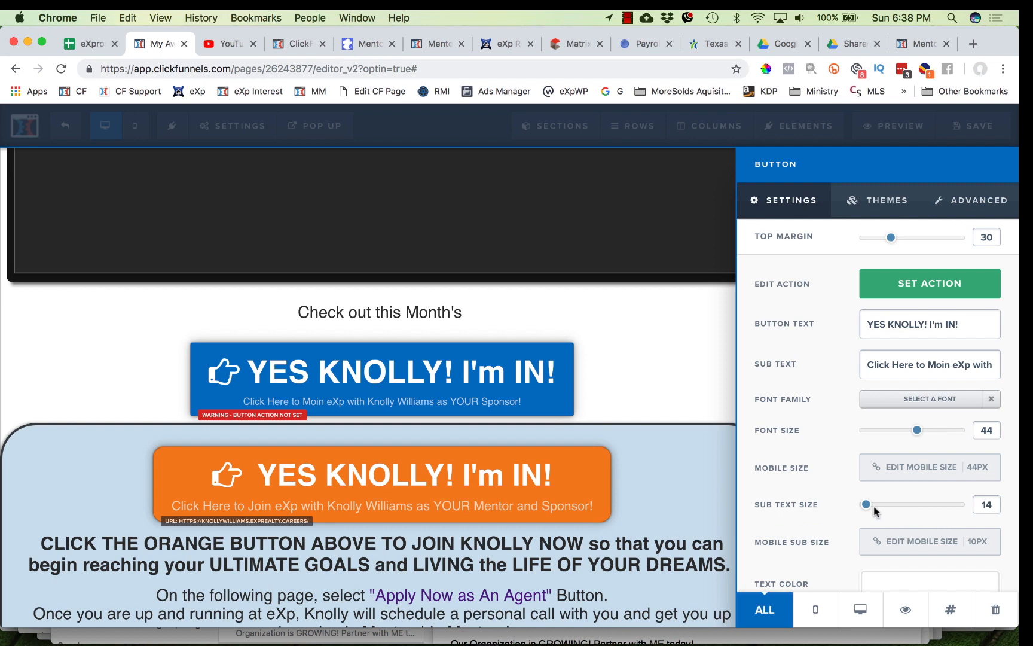
drag(872, 508, 876, 508)
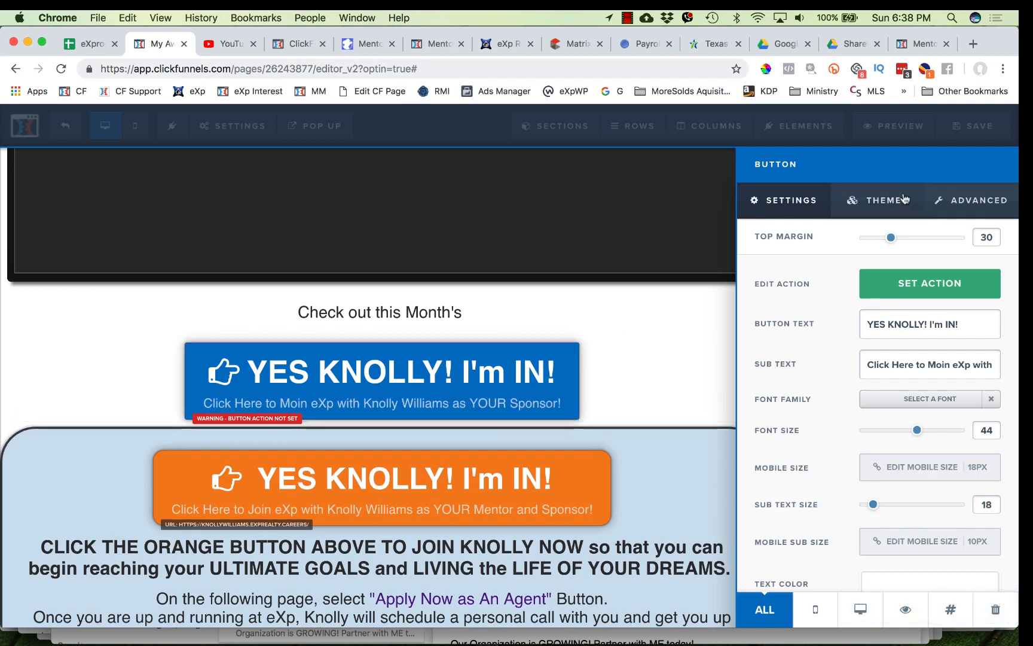
- Set the blue button's corners to 10px
click(957, 201)
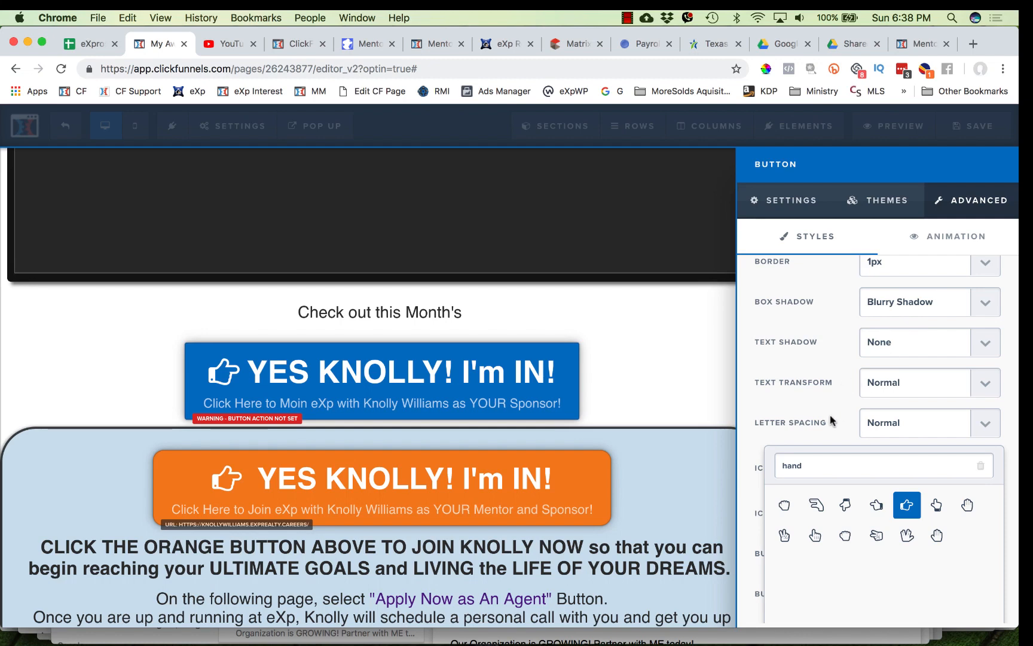
click(653, 401)
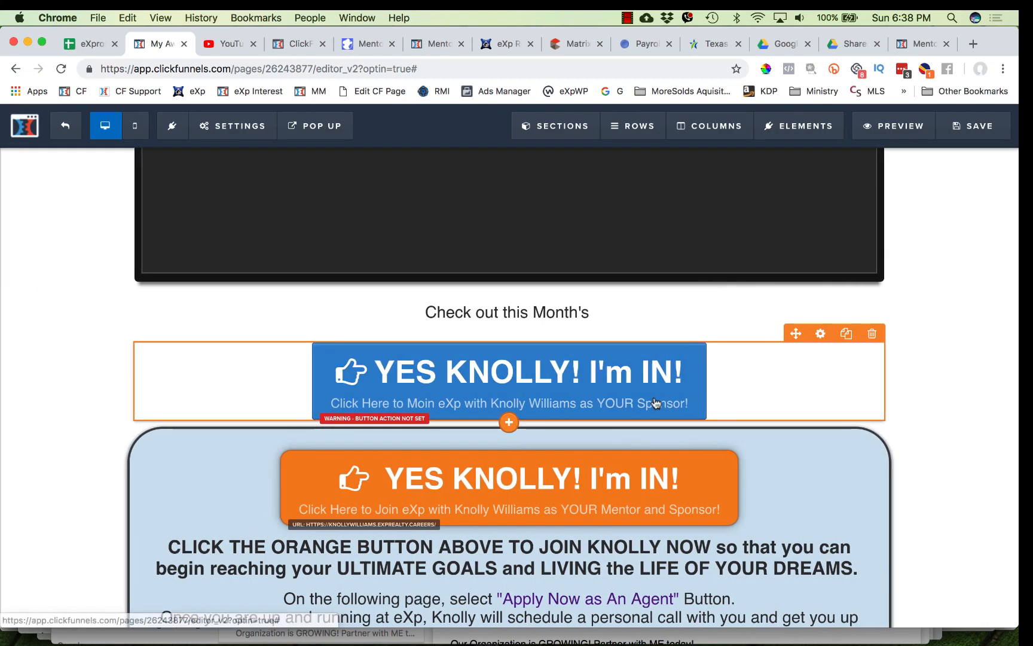
click(822, 335)
click(986, 201)
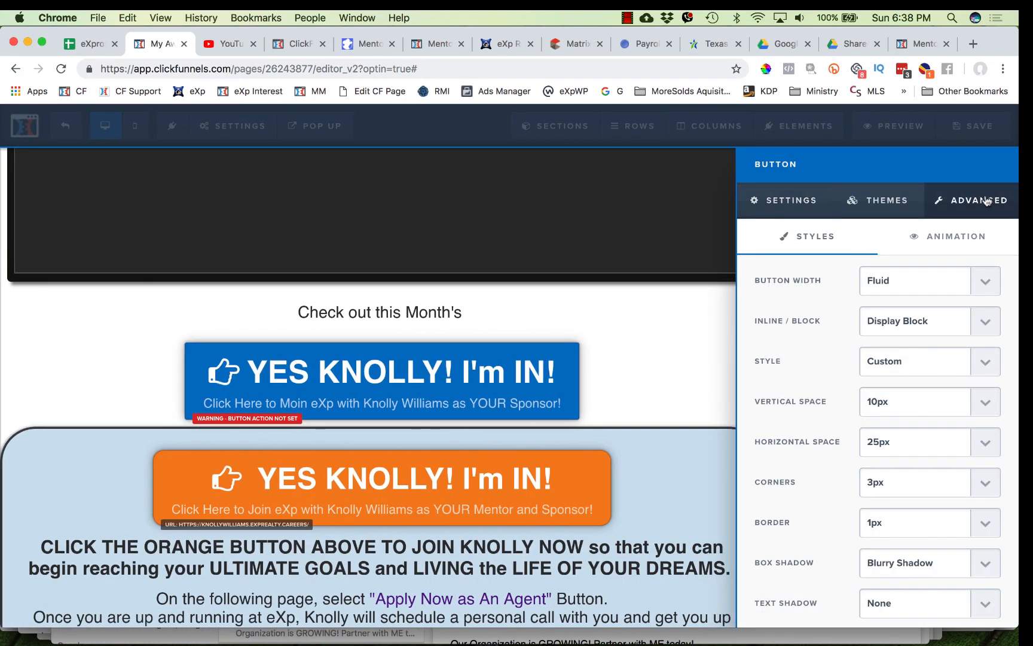
scroll(847, 428, down, 4)
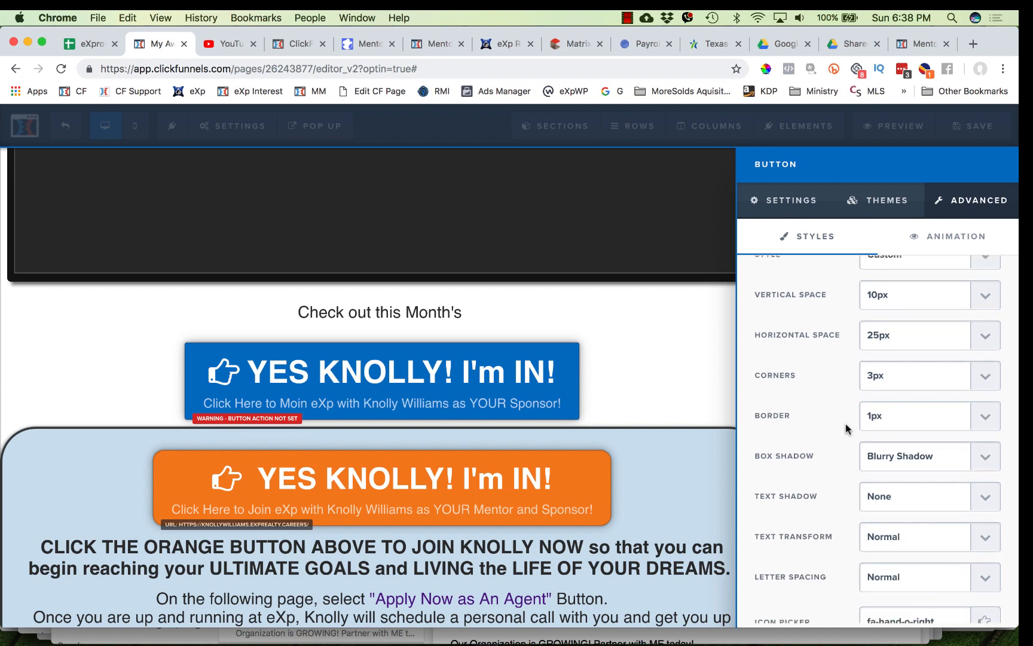
click(907, 363)
click(908, 403)
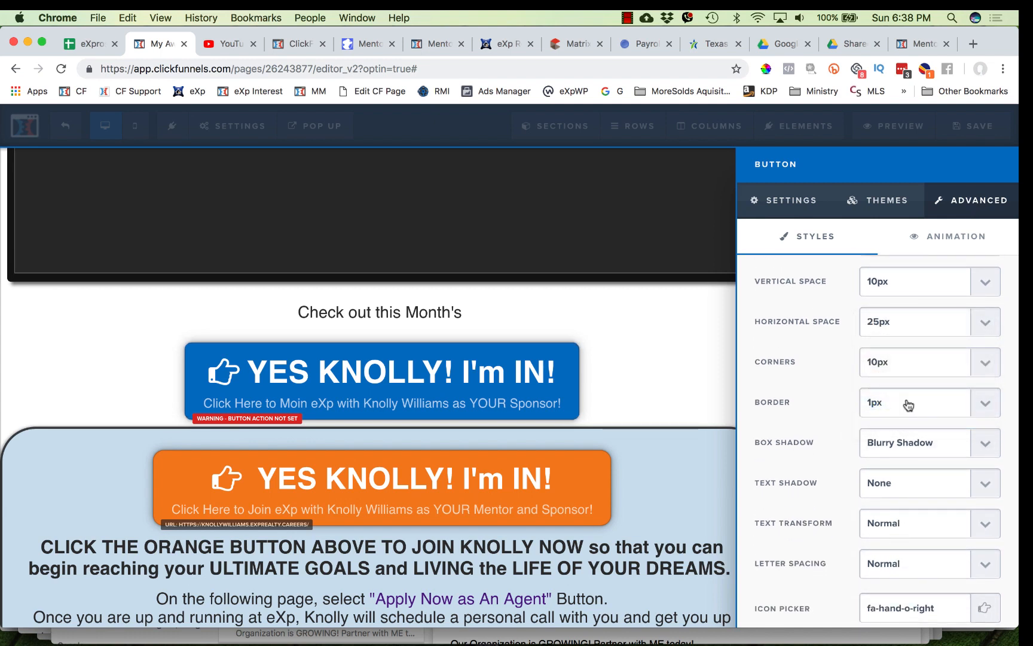
click(909, 405)
click(905, 402)
click(898, 369)
click(899, 375)
- Increase the blue button's font size to 50
click(792, 201)
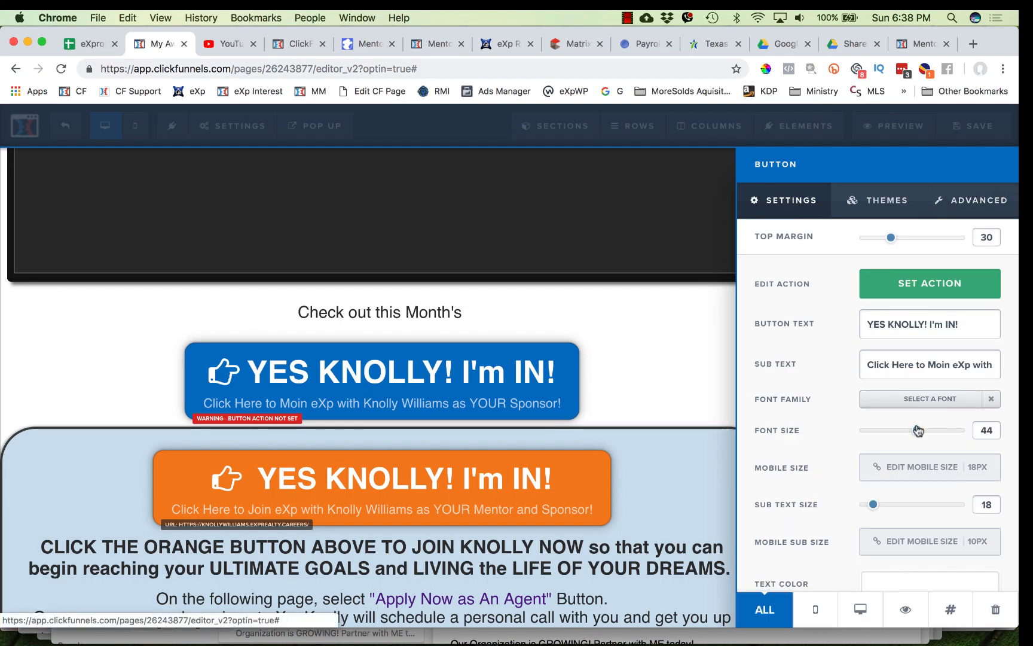
drag(918, 431, 926, 432)
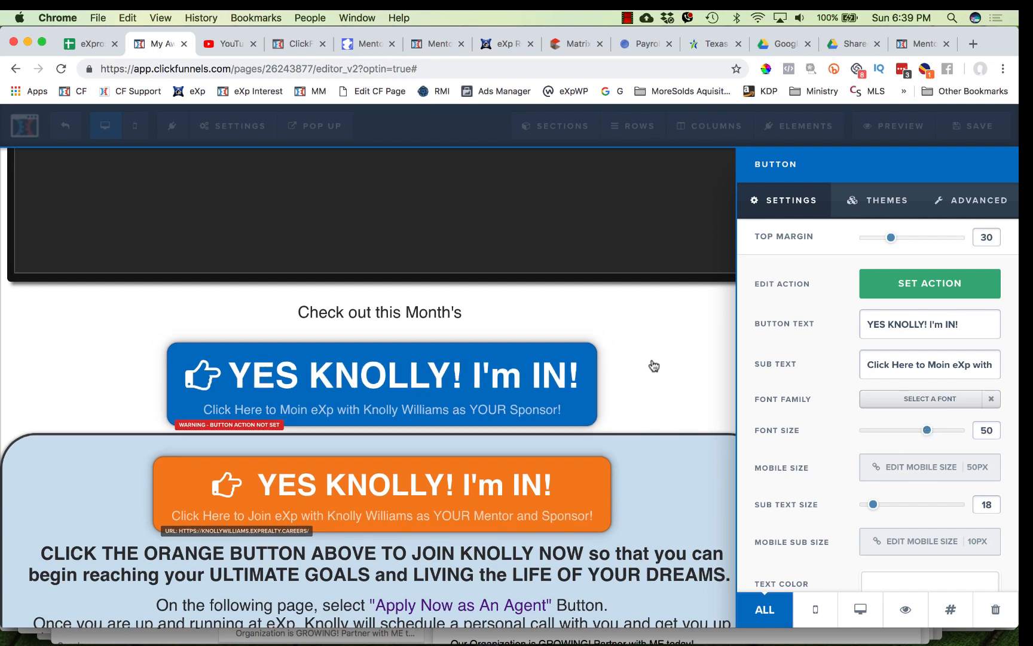
click(657, 380)
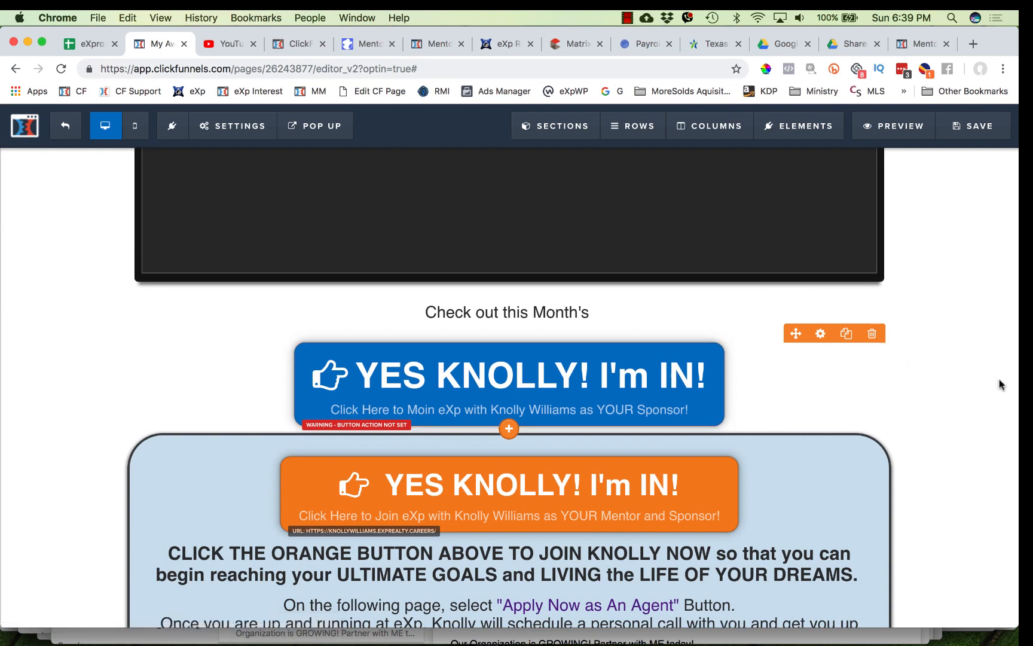
click(569, 356)
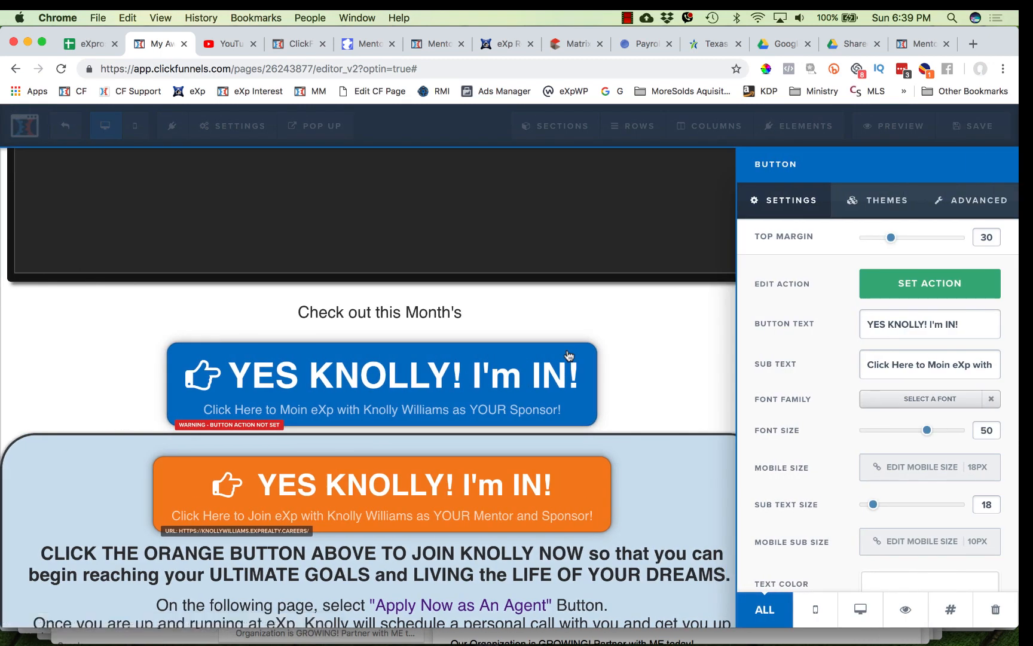
click(925, 283)
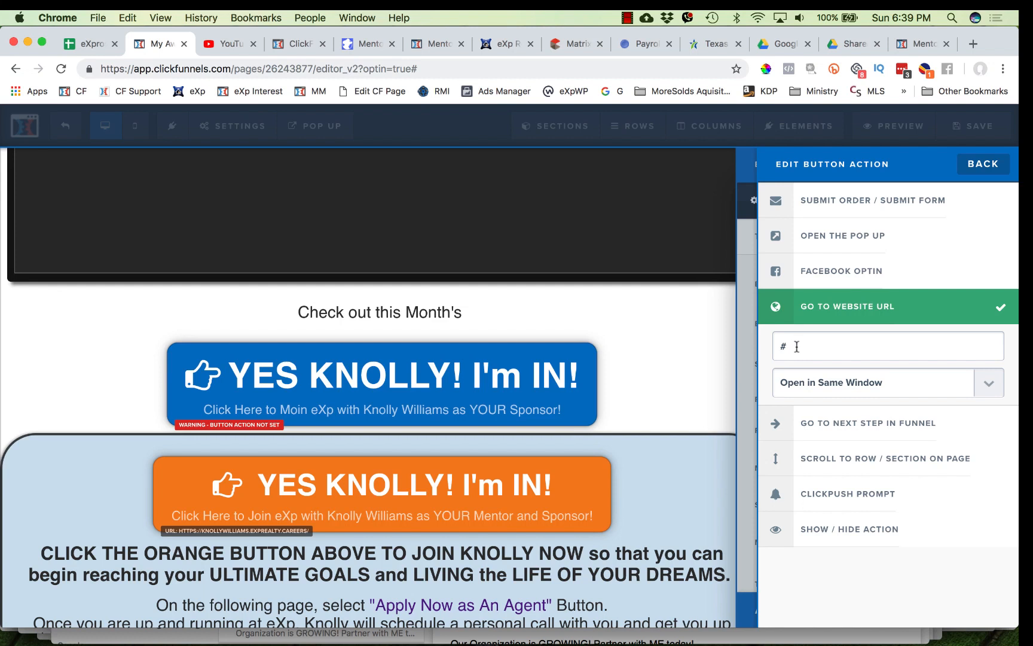
drag(796, 347, 772, 351)
text(htt)
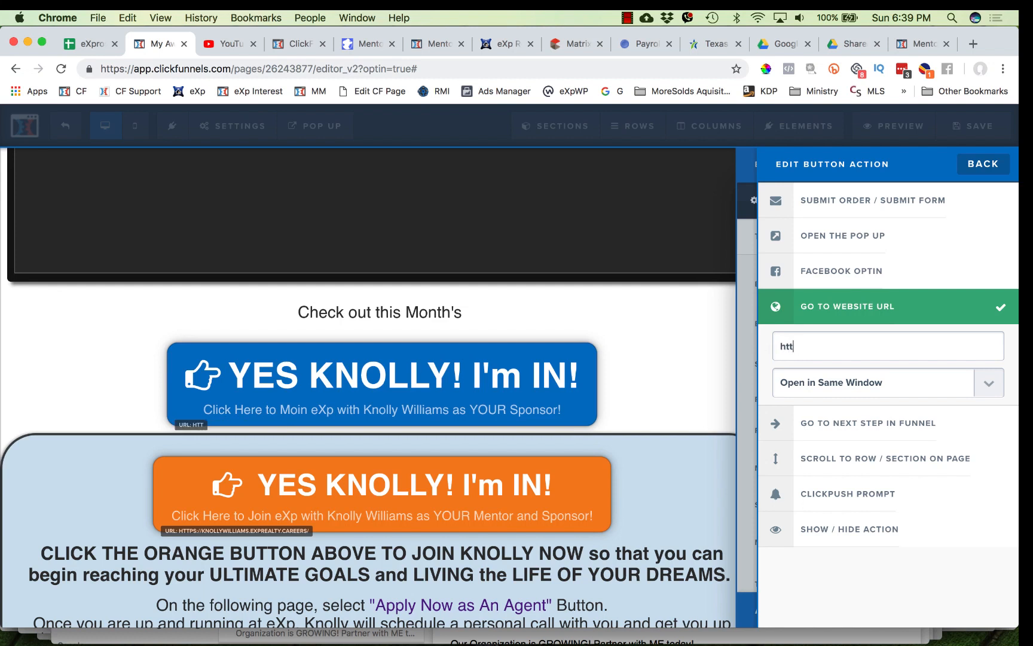
text(p://www.pa)
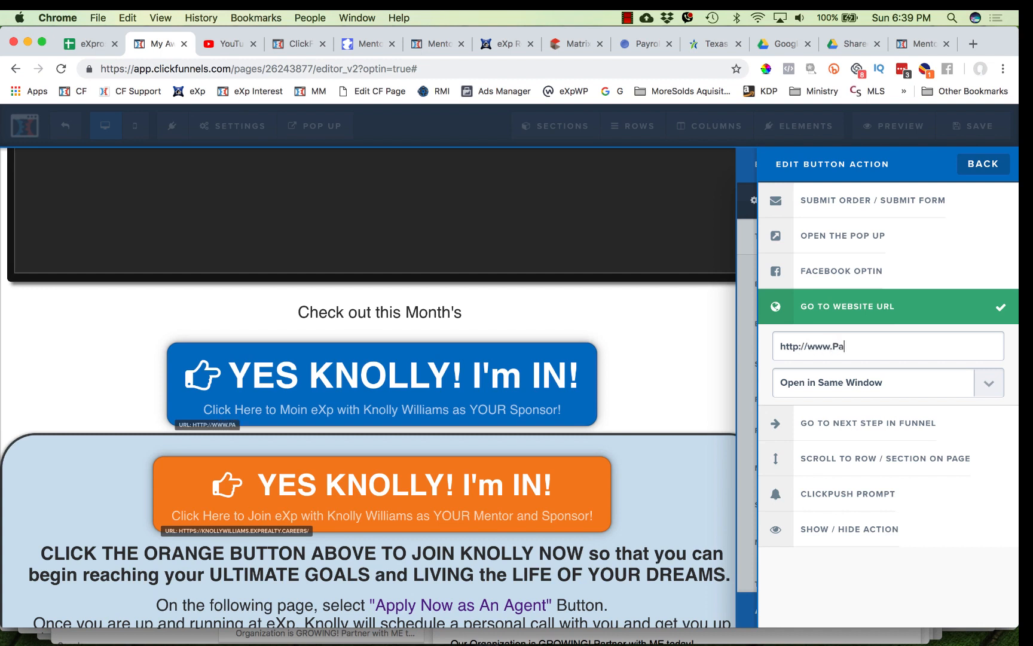
text(rtnerWithKNo)
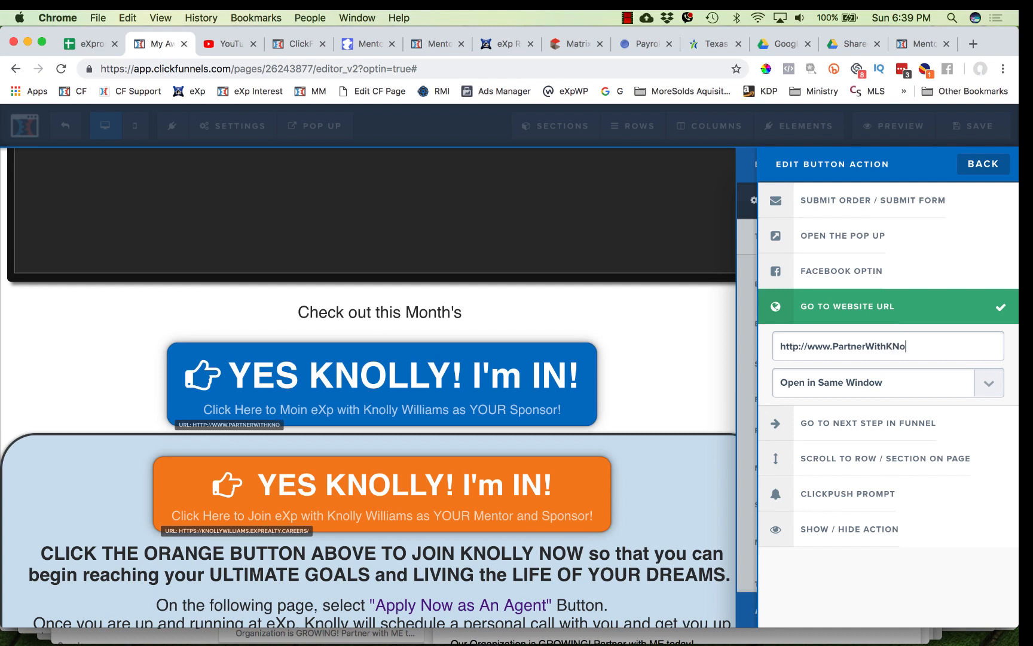
key(BackSpace)
key(BackSpace)
key(BackSpace)
key(BackSpace)
text(nolly.com)
click(848, 385)
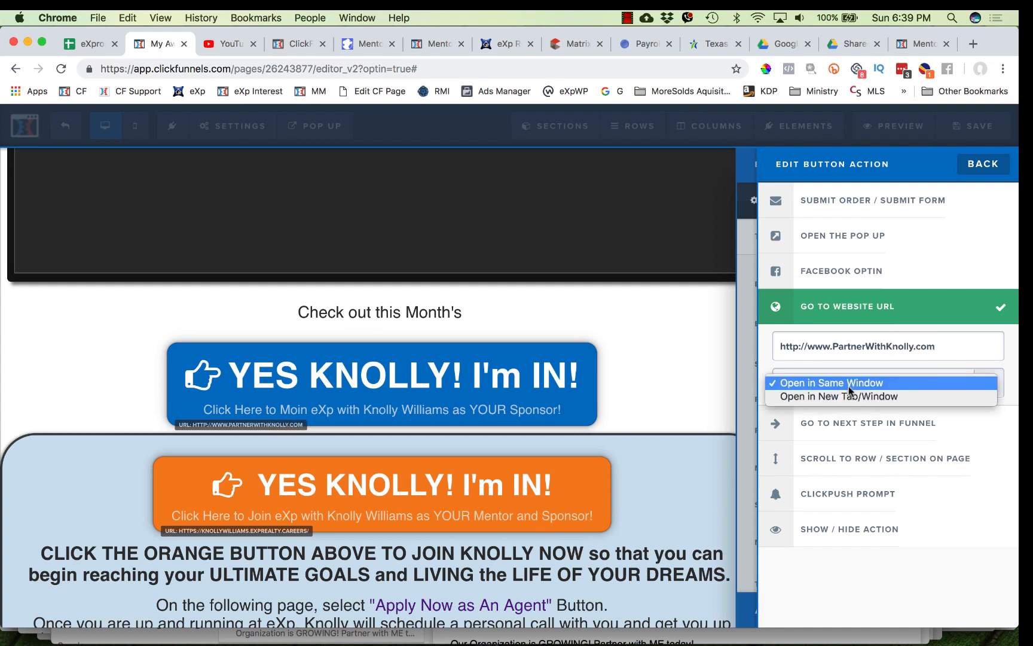
click(848, 396)
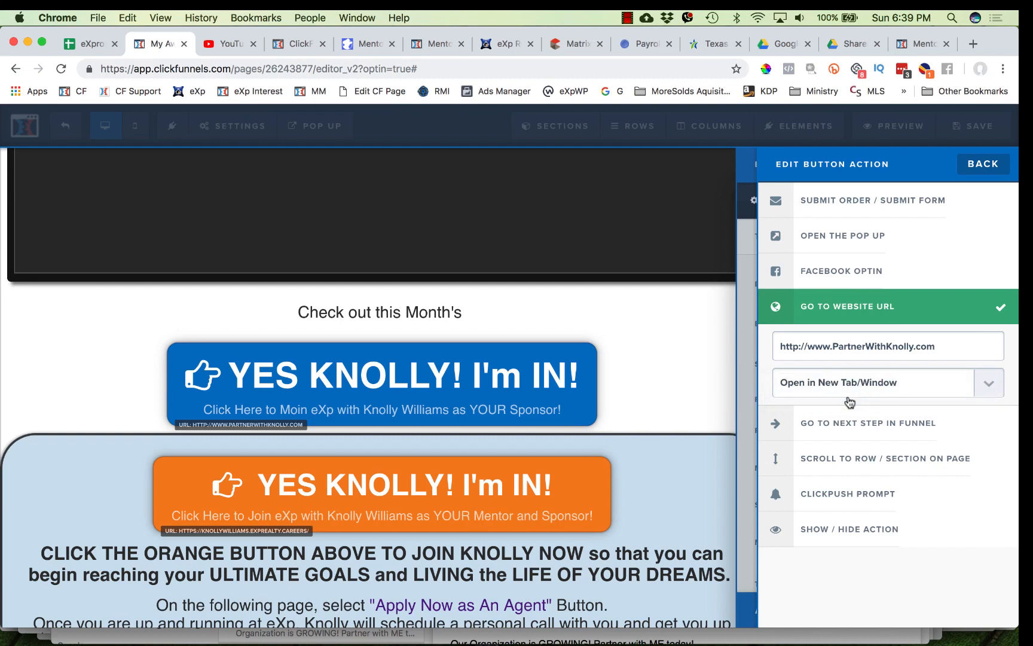
click(675, 388)
- Save the page and dismiss the SEO meta data panel
click(969, 126)
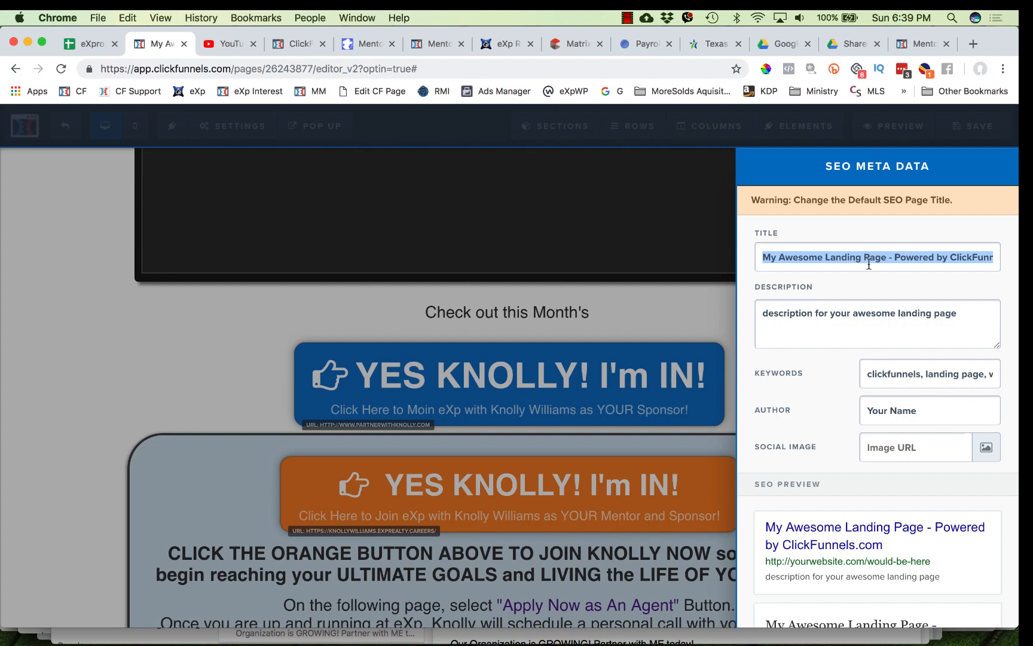
click(678, 315)
scroll(673, 315, up, 10)
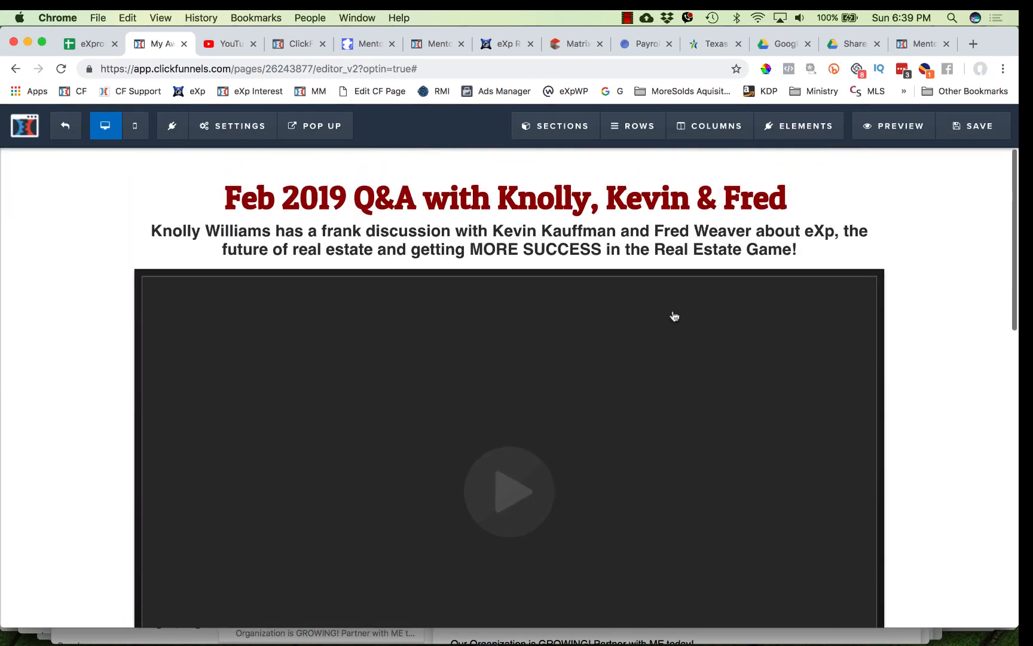
- Copy the headline text and paste it as the SEO page title
triple_click(617, 198)
key(super+c)
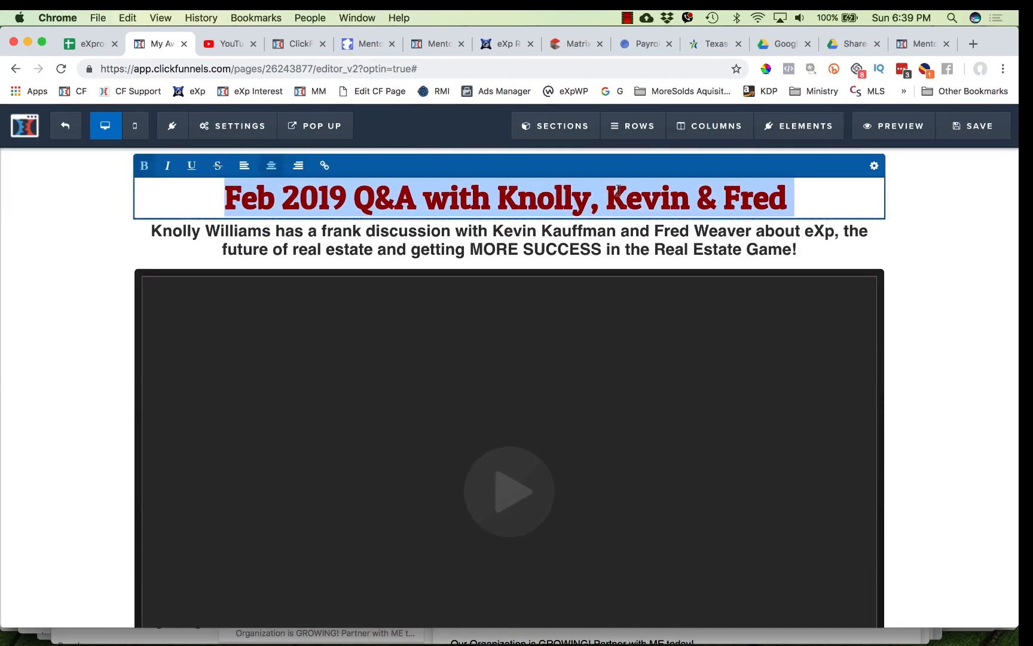
mouse_move(238, 124)
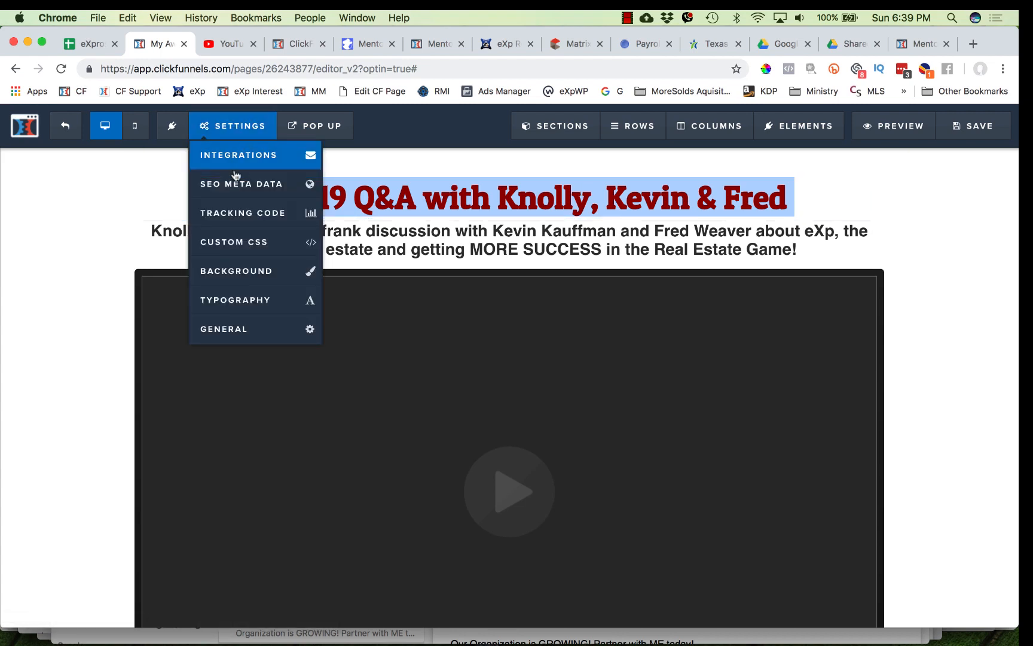
click(237, 182)
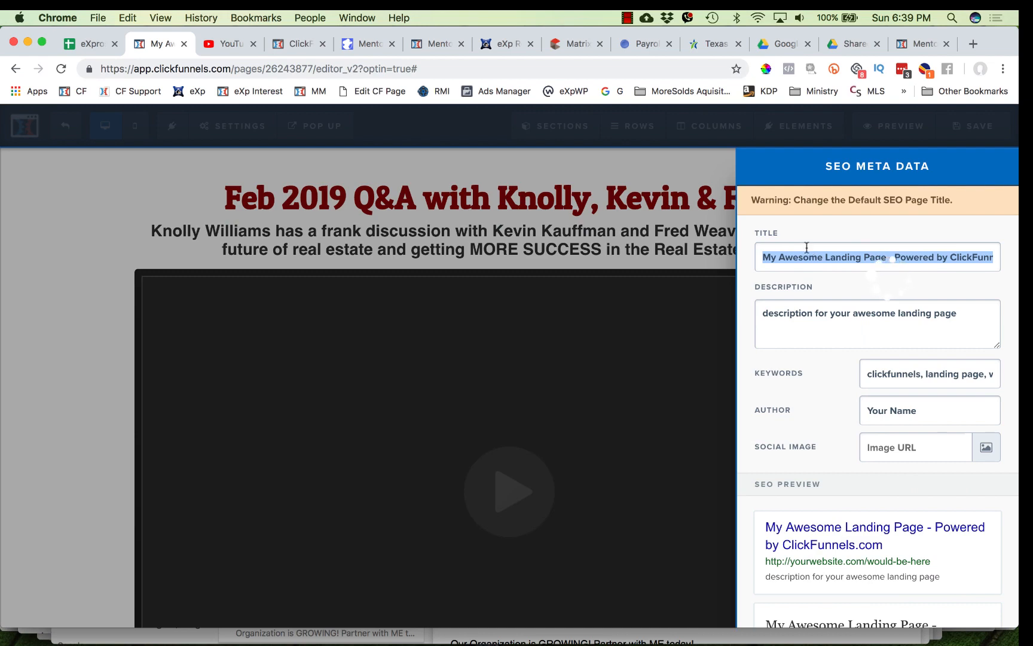
key(super+v)
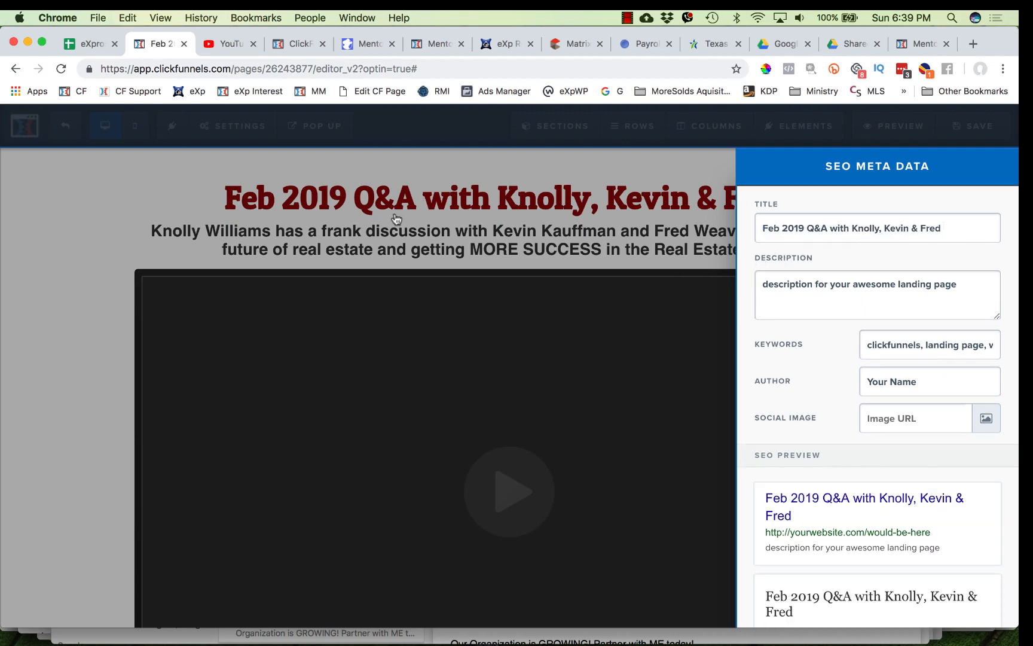
- Copy the sub-headline text and paste it as the SEO description, then review the SEO preview
click(396, 219)
double_click(391, 233)
key(super+c)
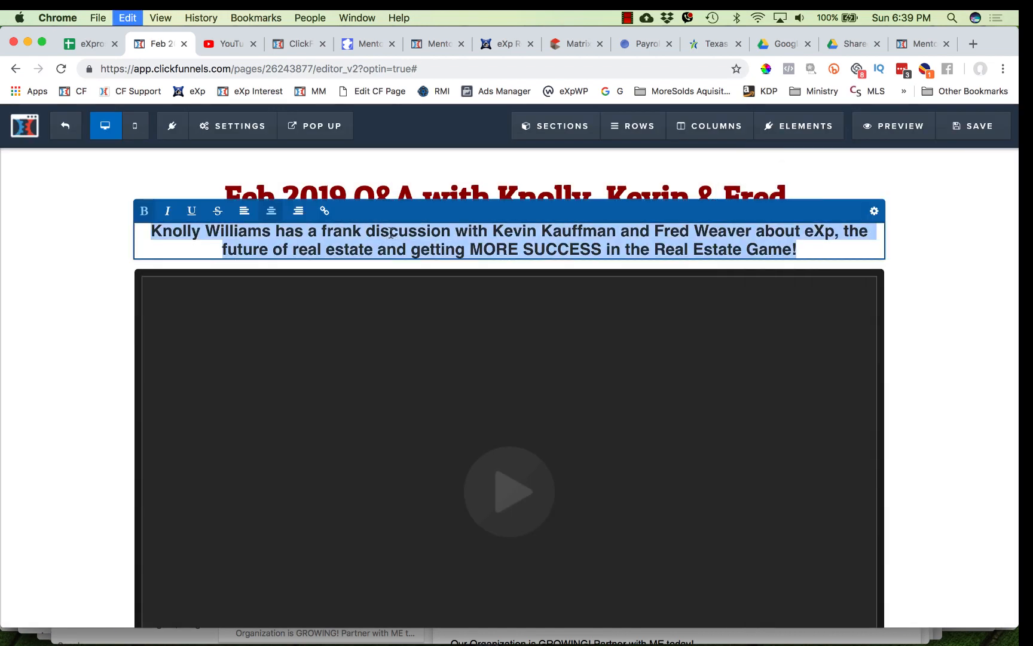
click(244, 137)
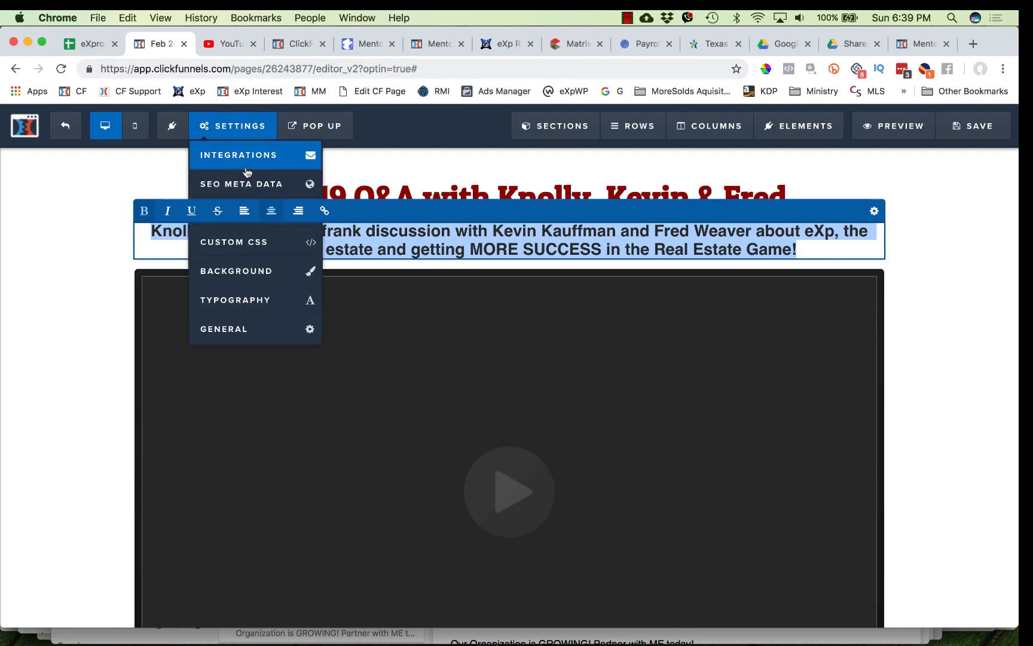
click(257, 183)
triple_click(818, 286)
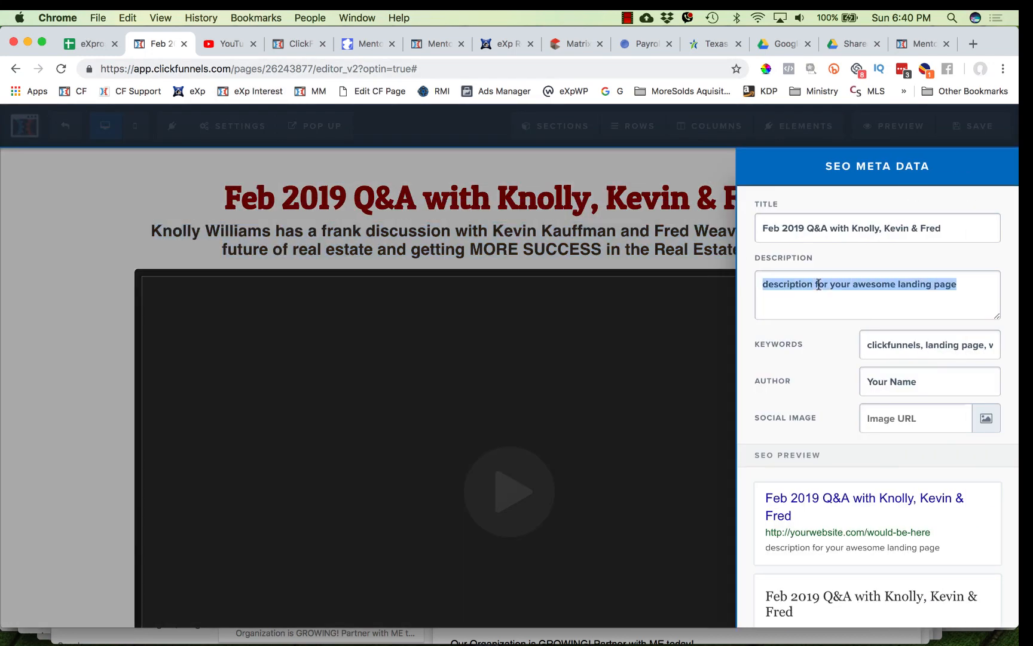
key(super+v)
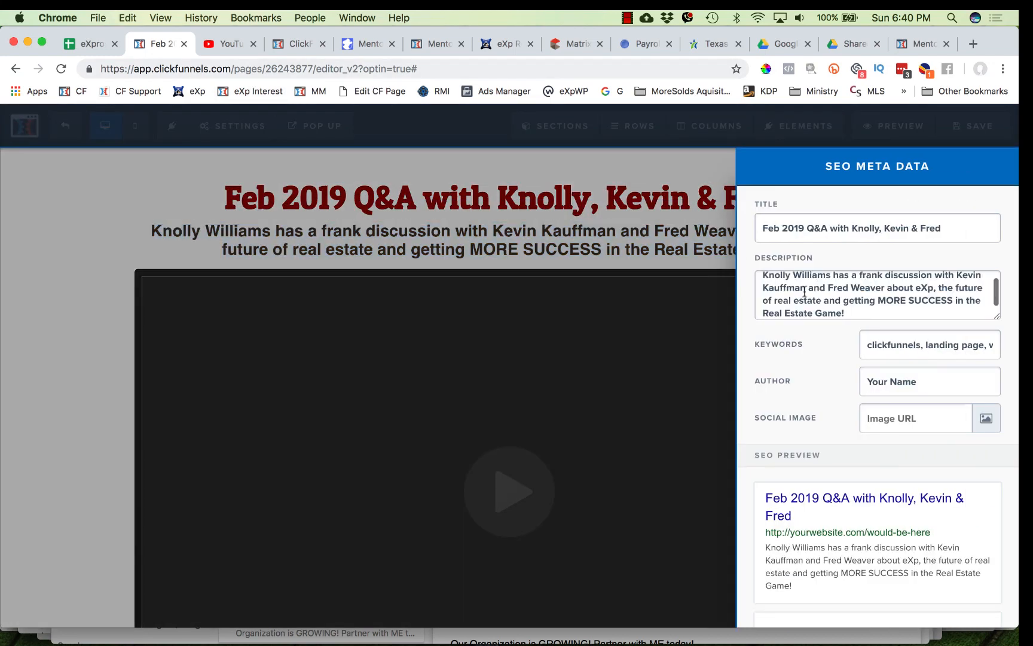
click(673, 269)
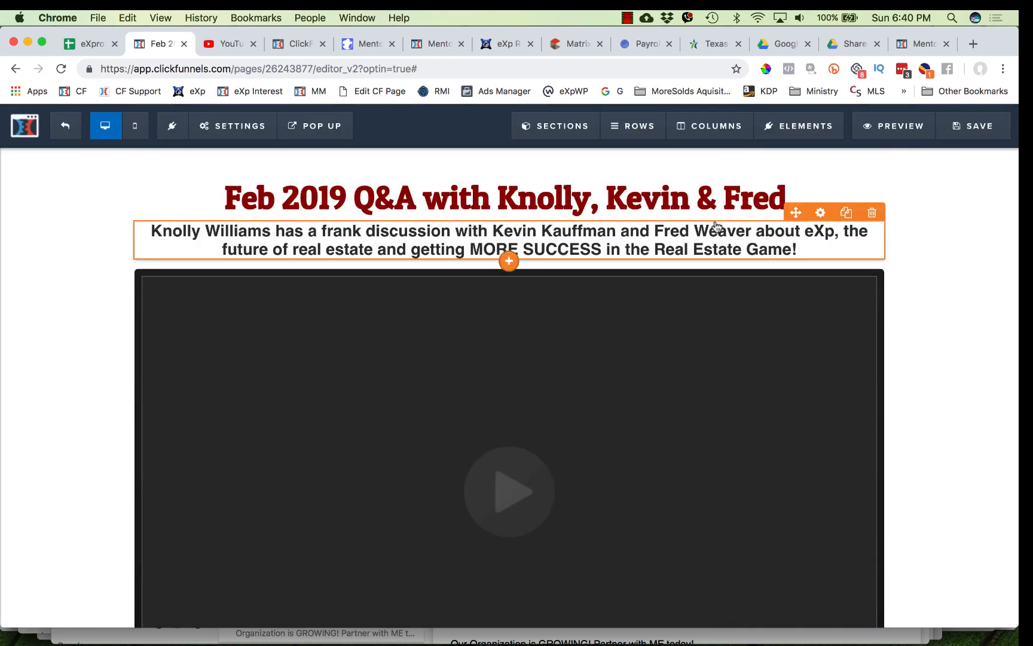
click(254, 129)
click(259, 179)
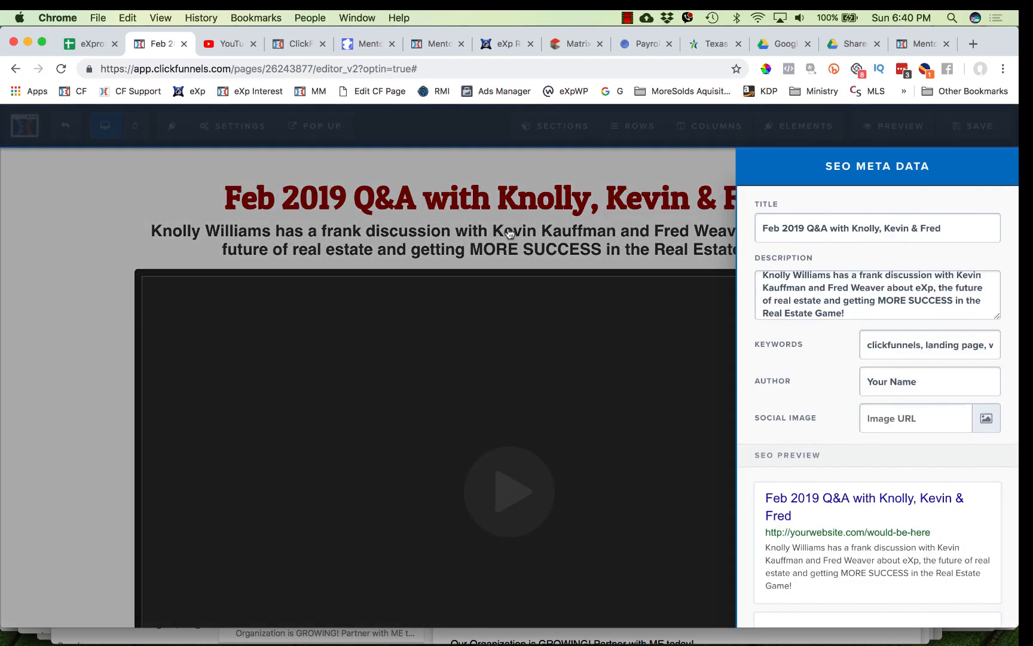
scroll(904, 454, down, 3)
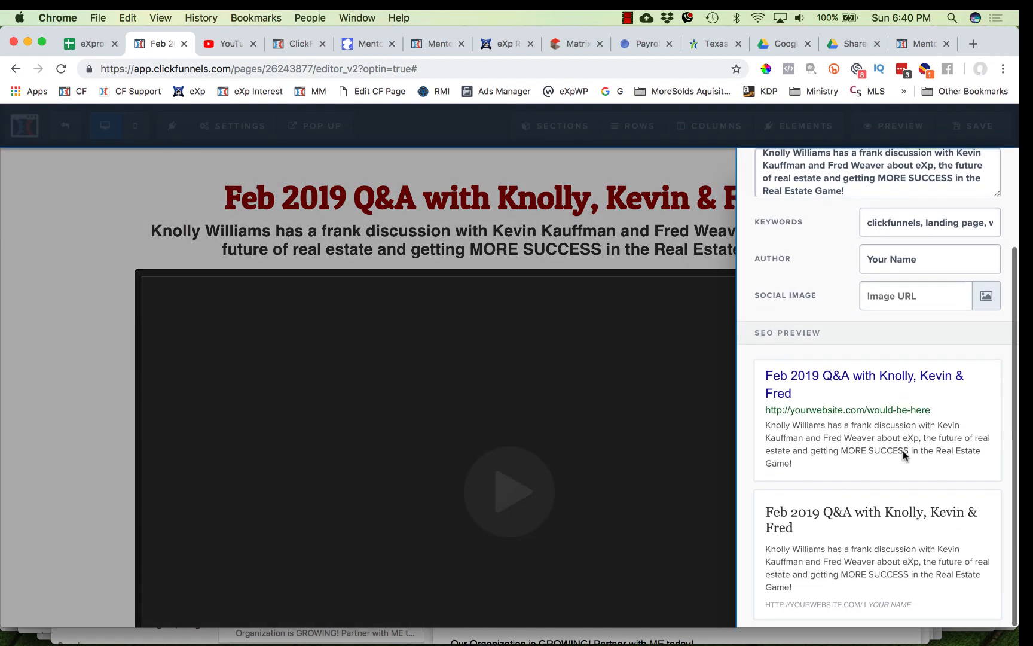
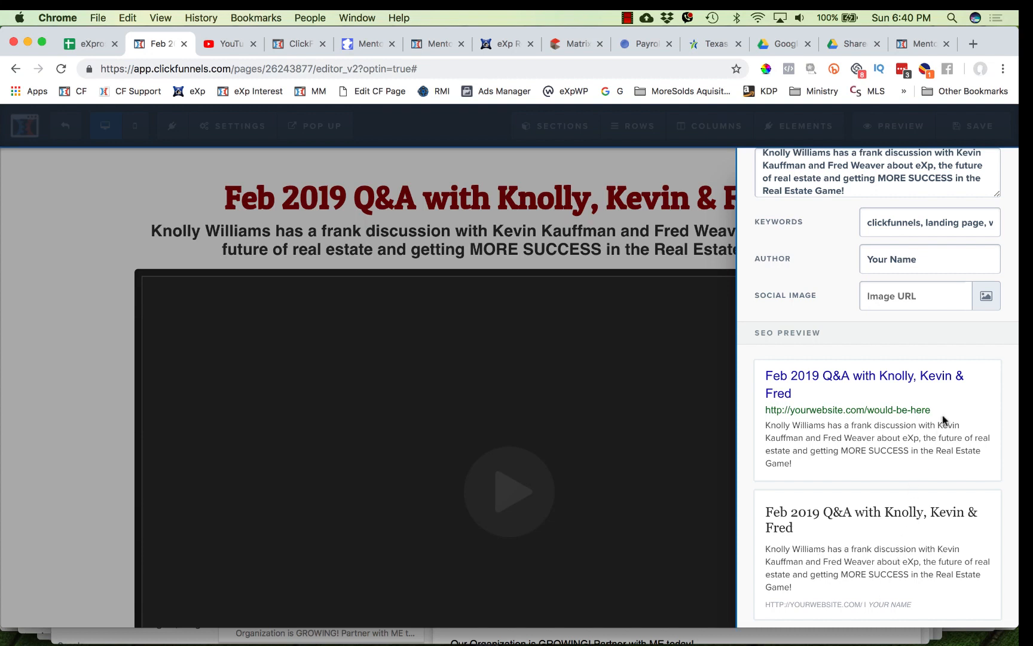
- Set the SEO social image to the woman-giving-thumbs-up photo from the image library and review the preview
click(987, 297)
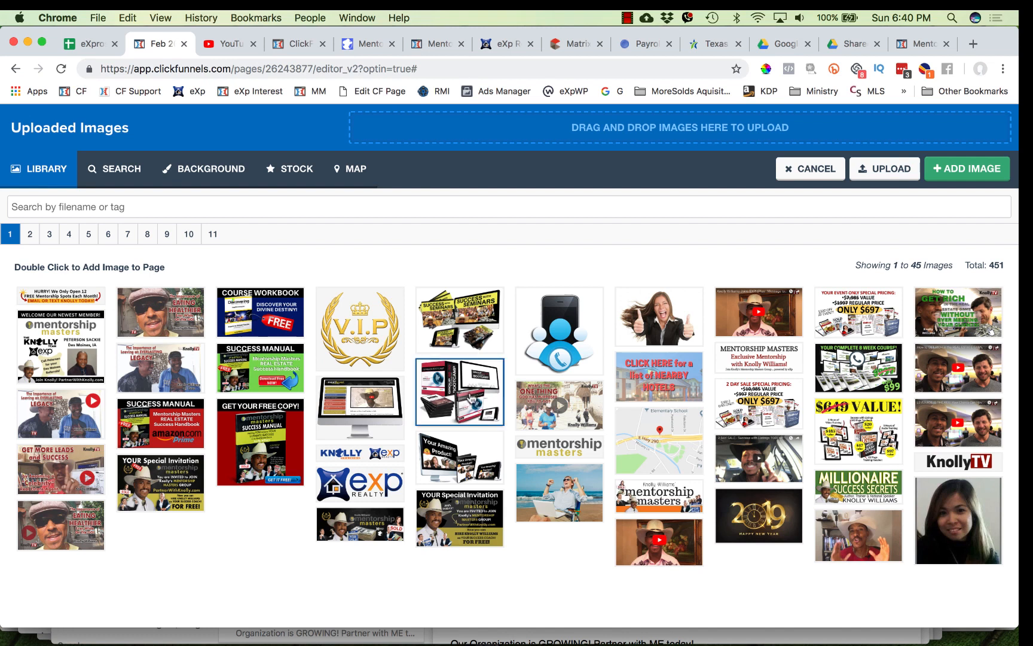
double_click(661, 324)
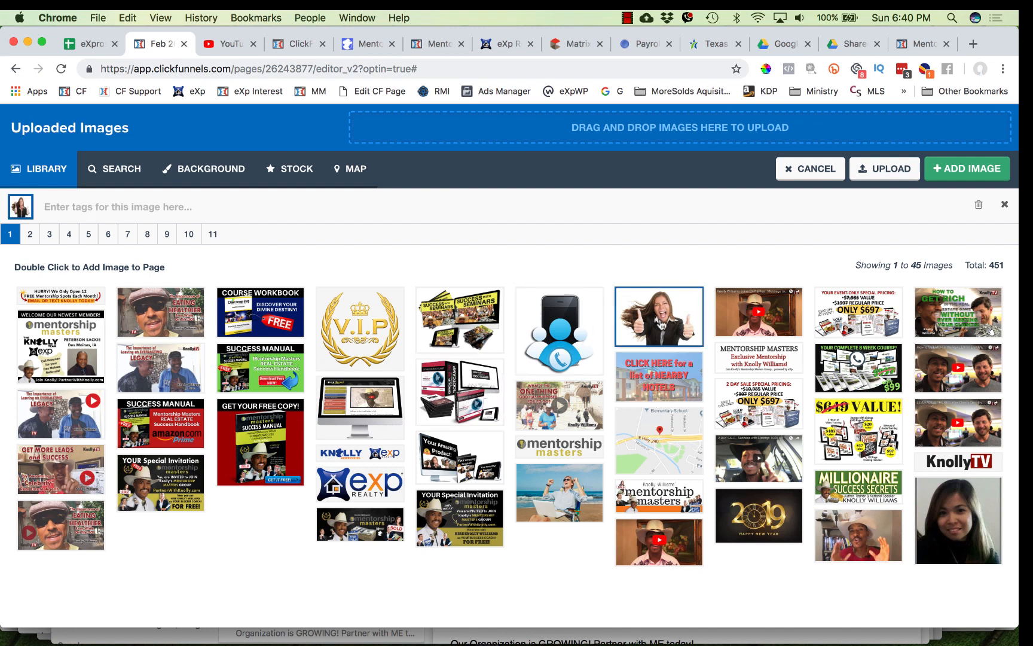
scroll(993, 483, down, 5)
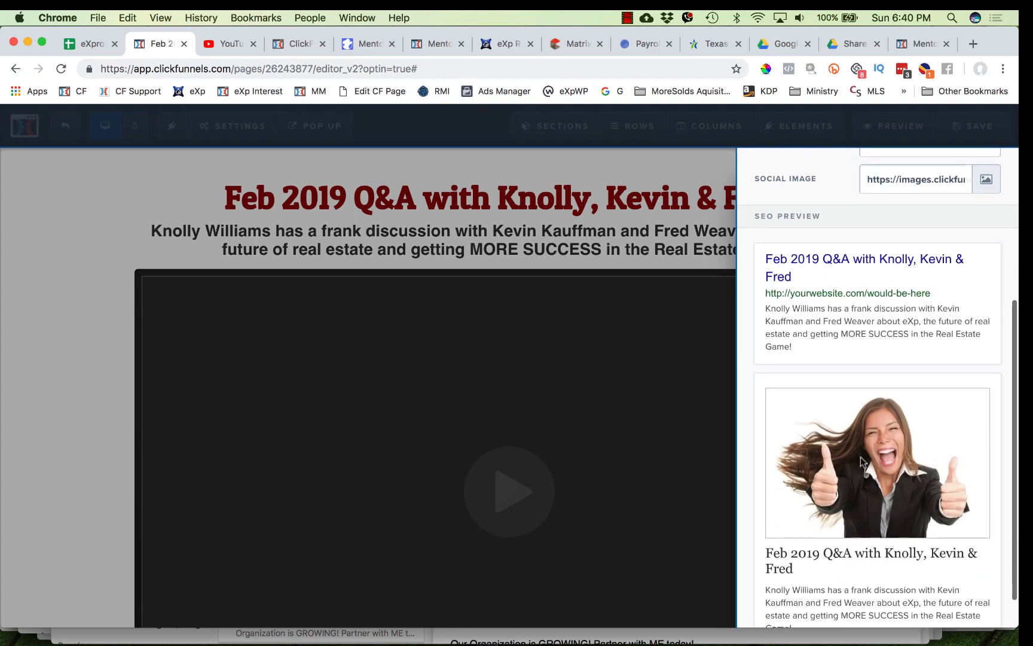
scroll(918, 562, down, 2)
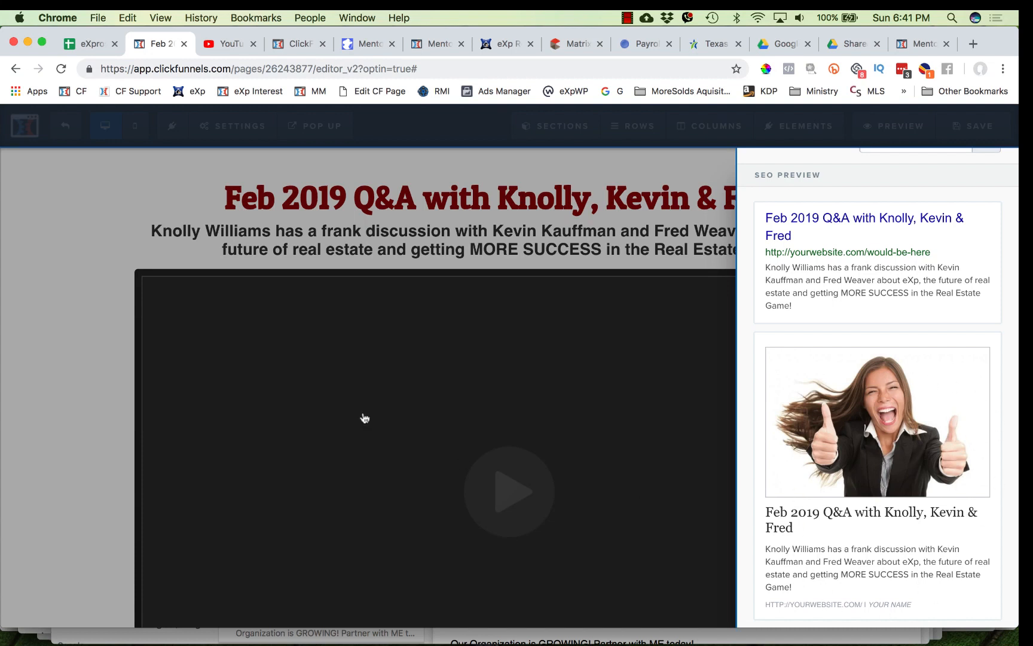
- Delete the 'Check out this Month's' text element above the blue button
click(306, 261)
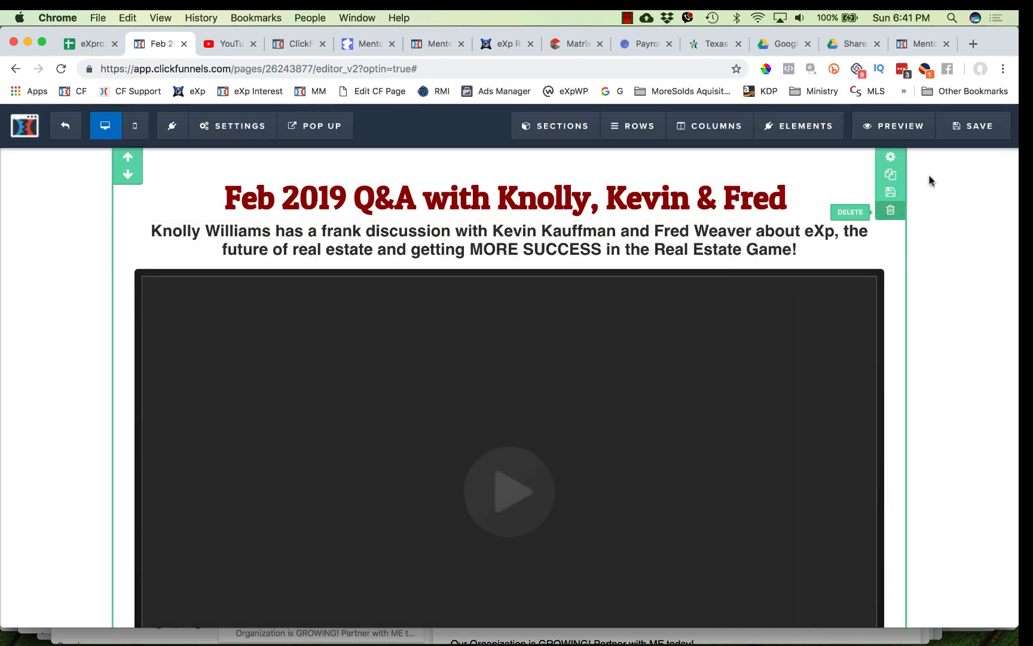
scroll(927, 334, down, 7)
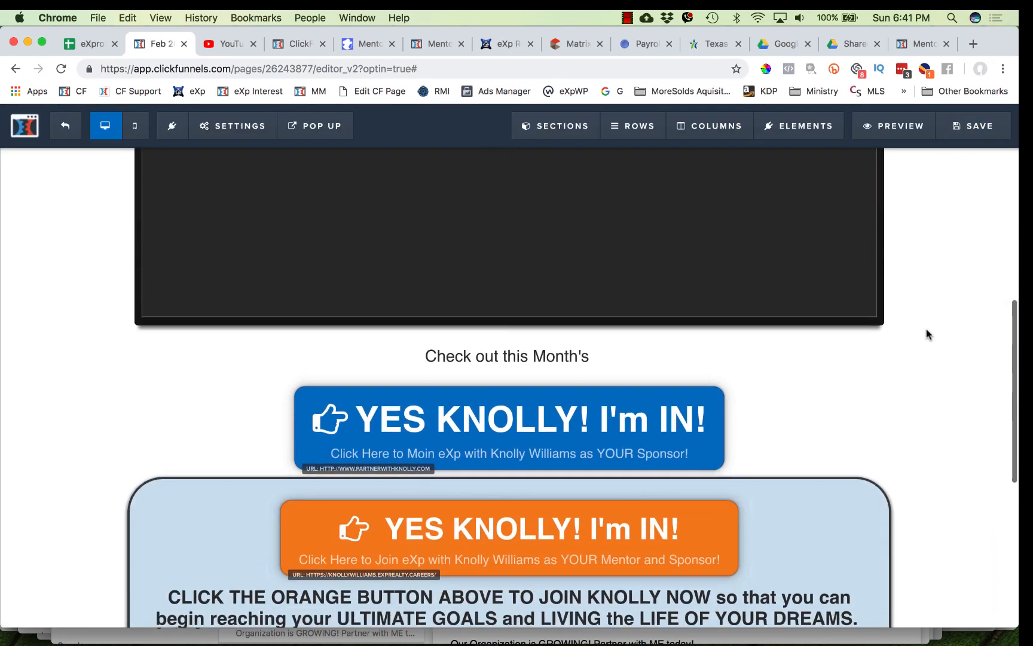
scroll(926, 333, up, 2)
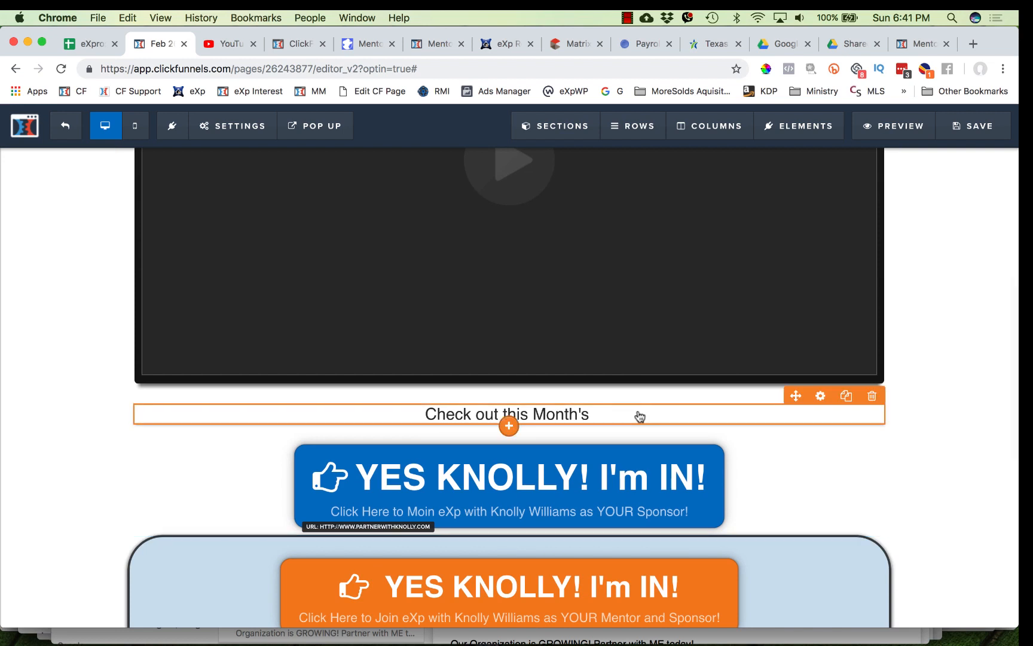
click(872, 396)
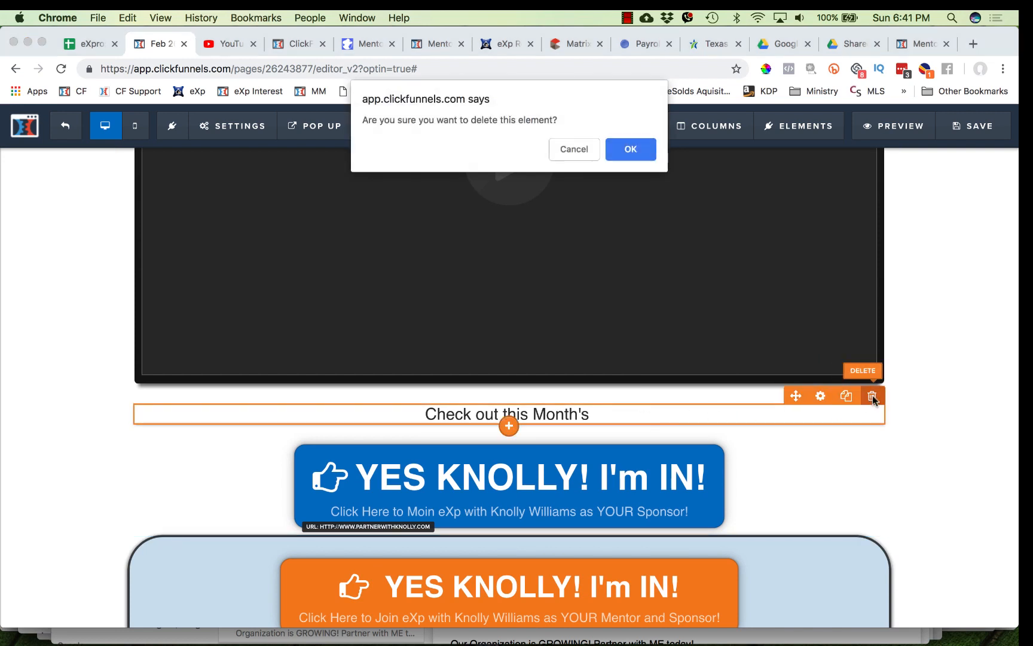
click(643, 153)
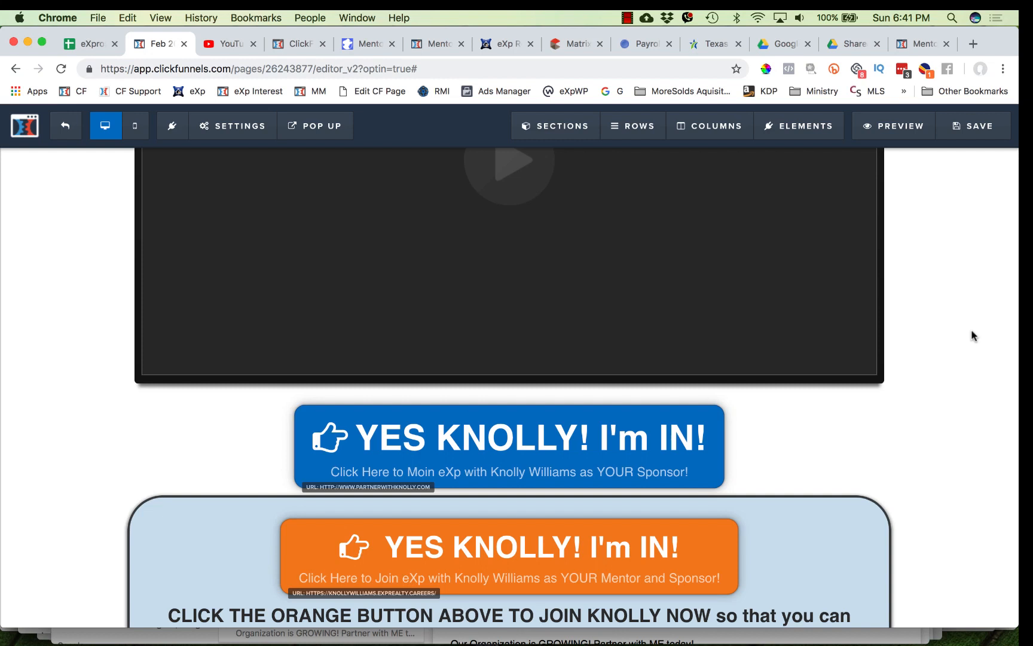
- Save the page and open its preview, playing and pausing the embedded video
click(982, 131)
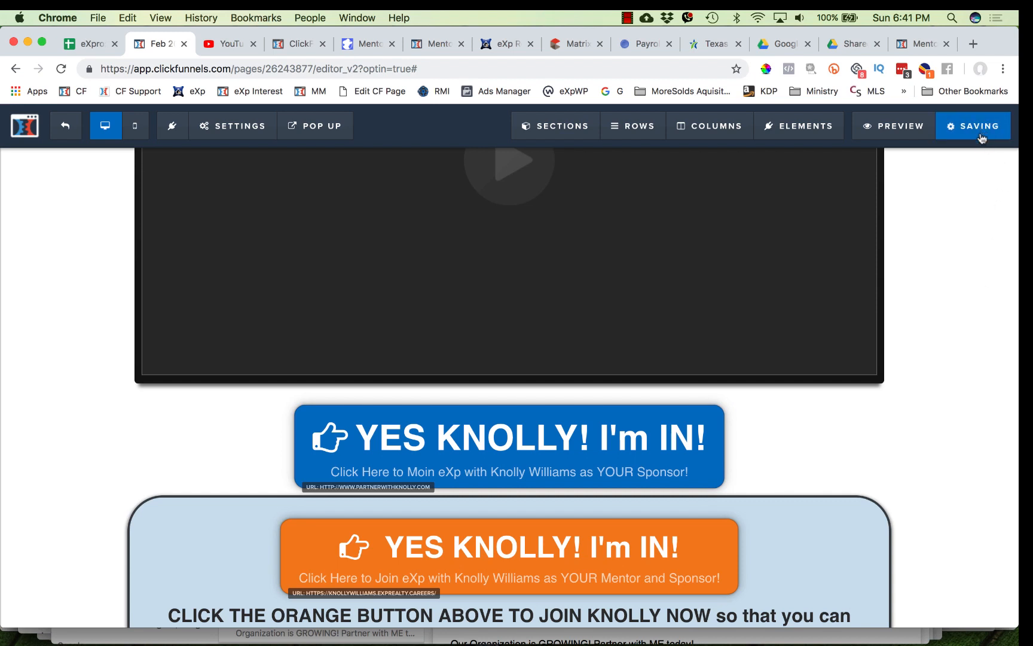
click(895, 128)
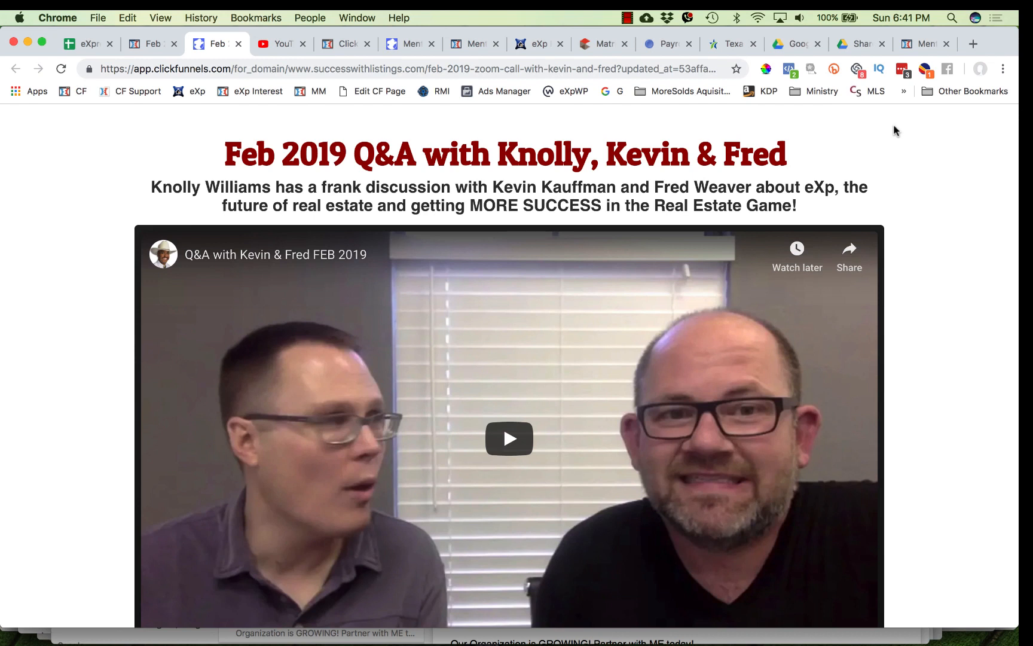
scroll(767, 412, down, 3)
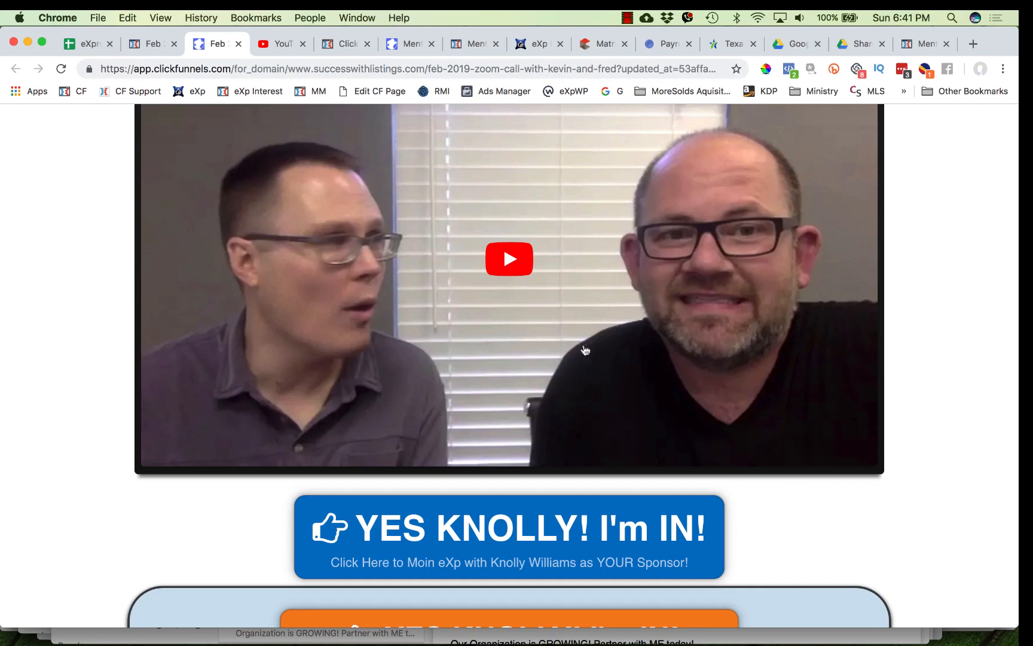
scroll(602, 369, up, 2)
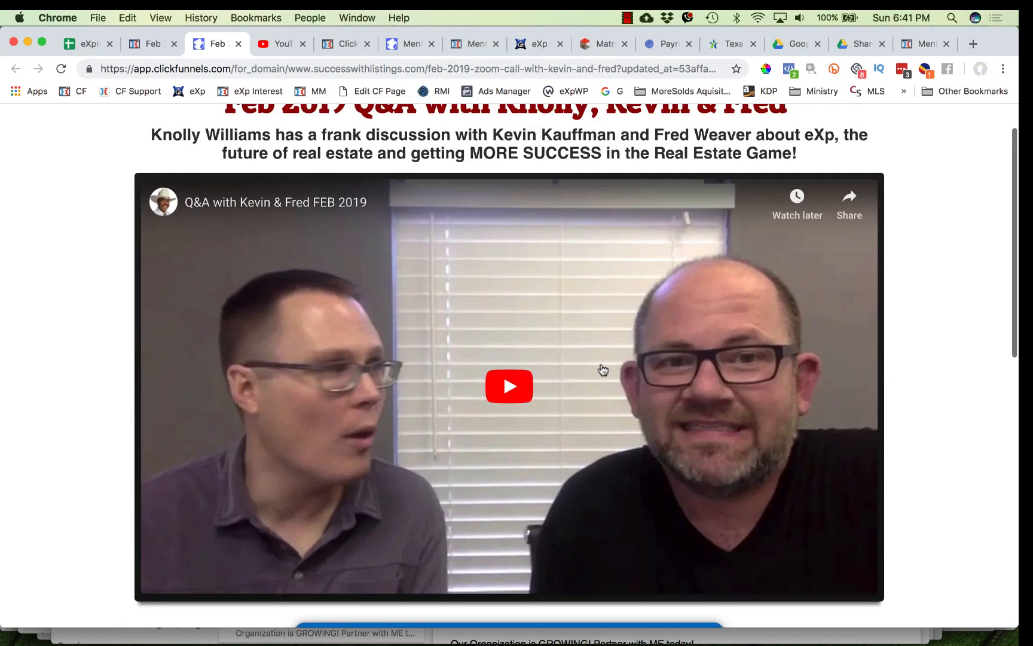
scroll(602, 369, down, 2)
scroll(602, 369, down, 2)
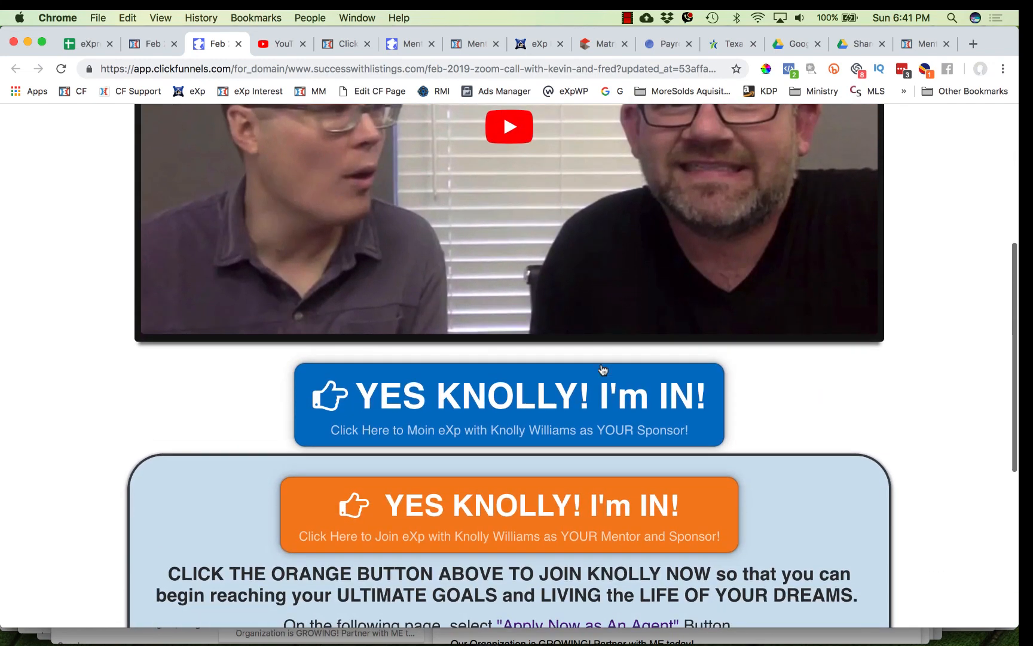
scroll(603, 369, down, 1)
scroll(583, 362, up, 4)
click(517, 344)
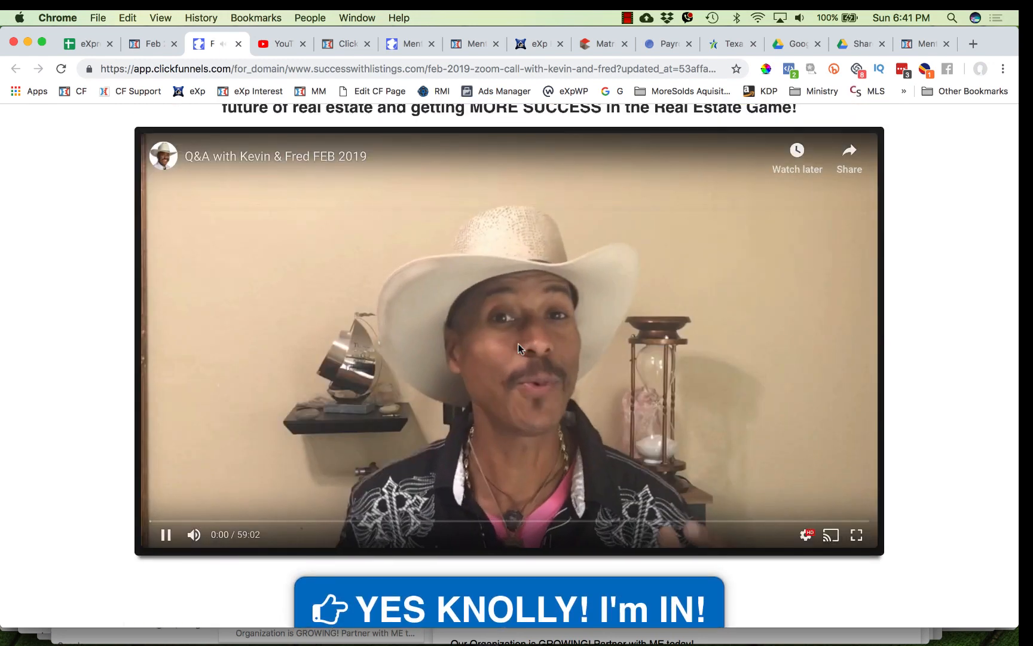
click(165, 536)
scroll(530, 323, down, 5)
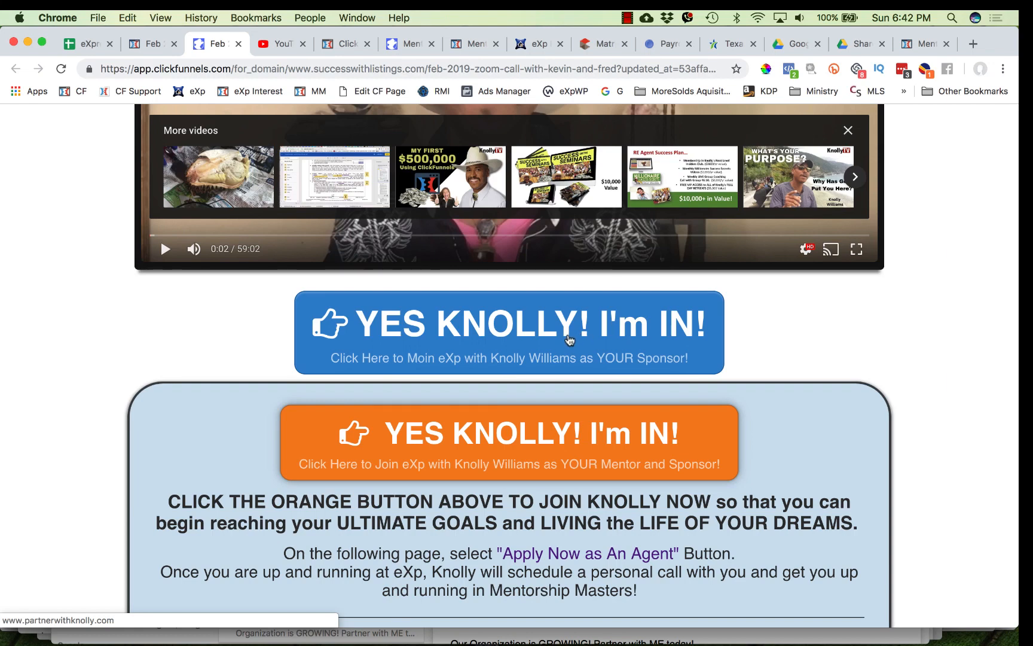
- Test the blue and orange buttons' links from the preview page, closing each opened tab
click(568, 339)
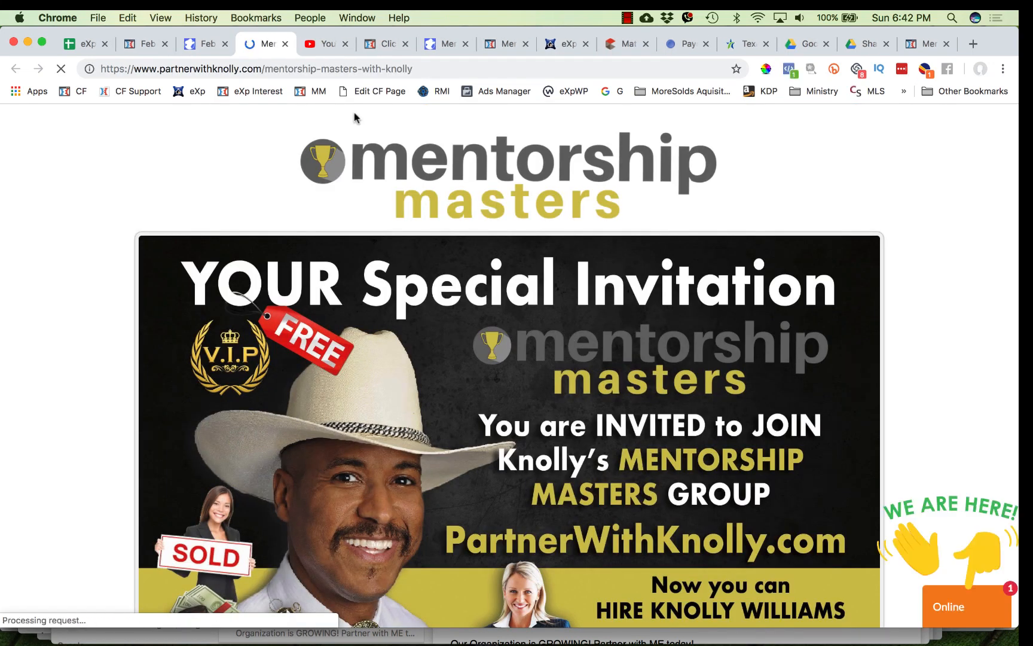
click(285, 44)
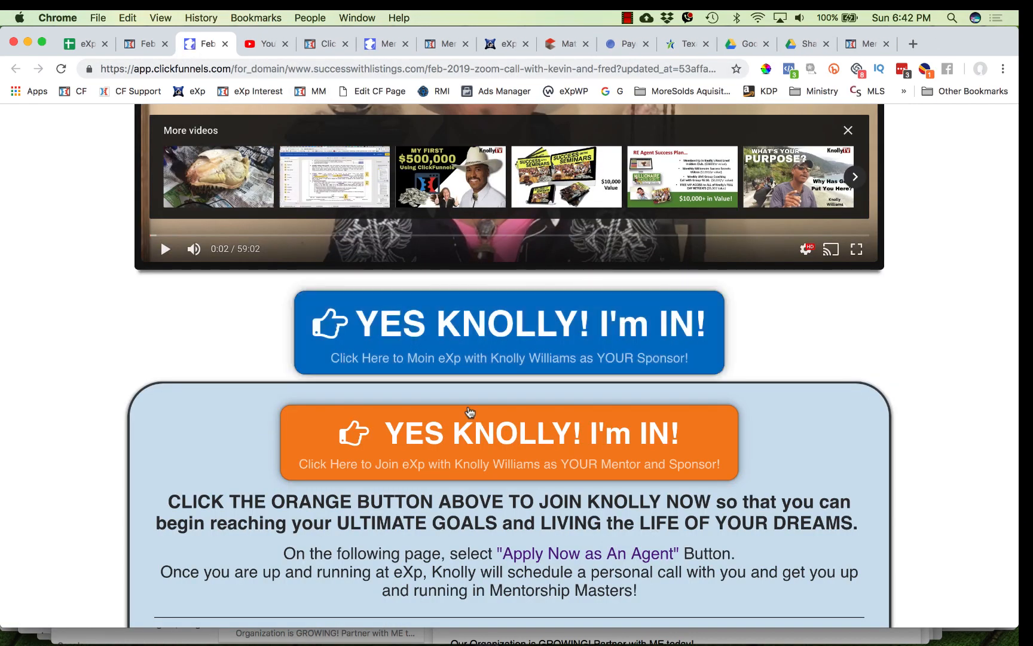
scroll(565, 491, down, 5)
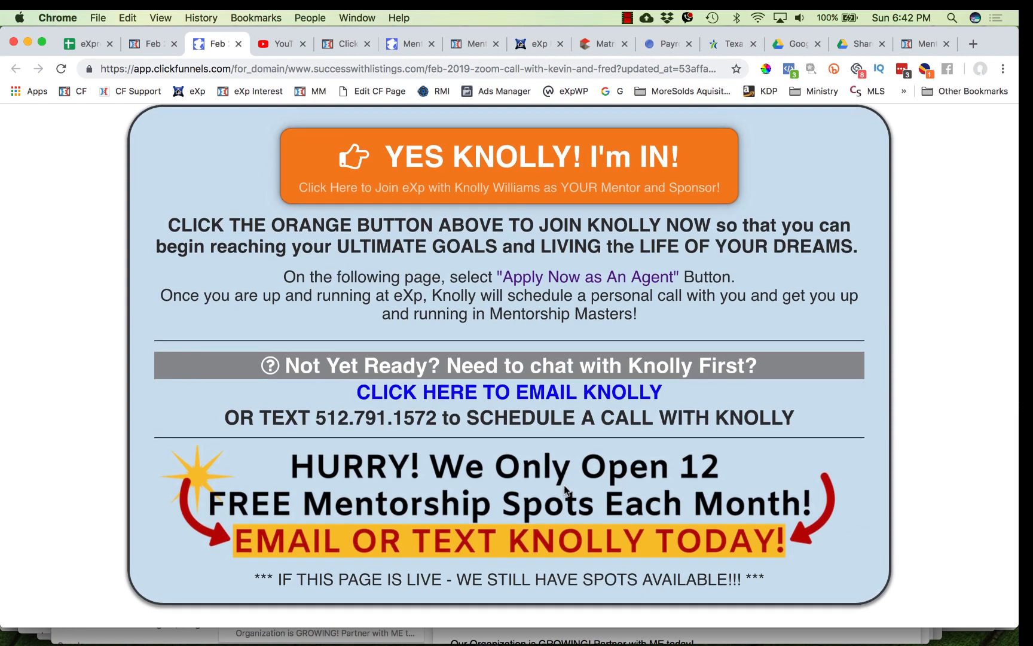
scroll(538, 526, up, 2)
scroll(509, 568, down, 2)
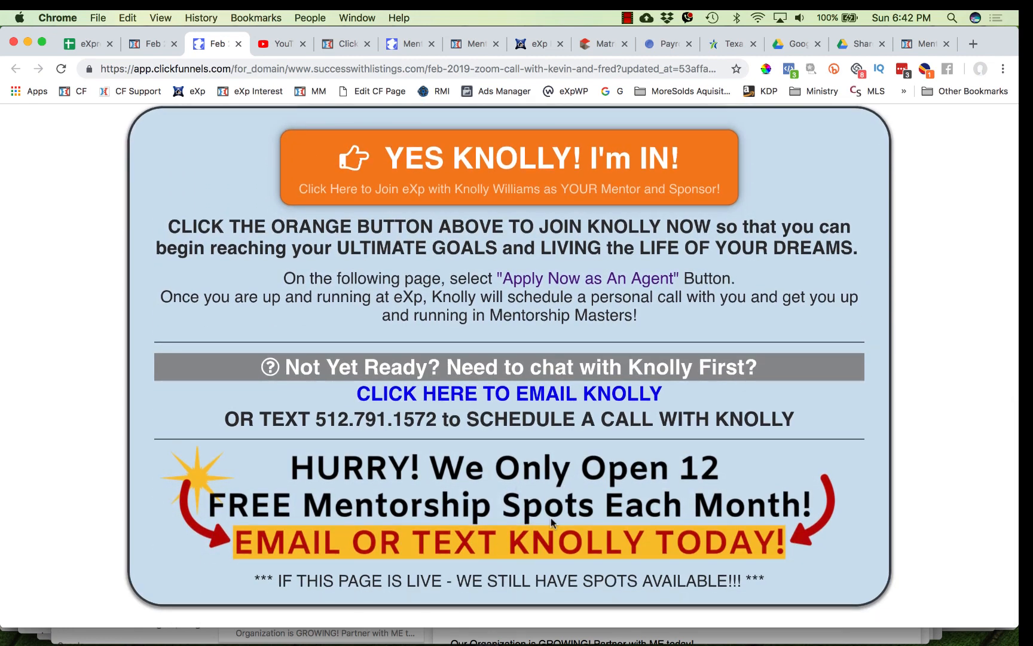
scroll(497, 538, up, 3)
click(517, 284)
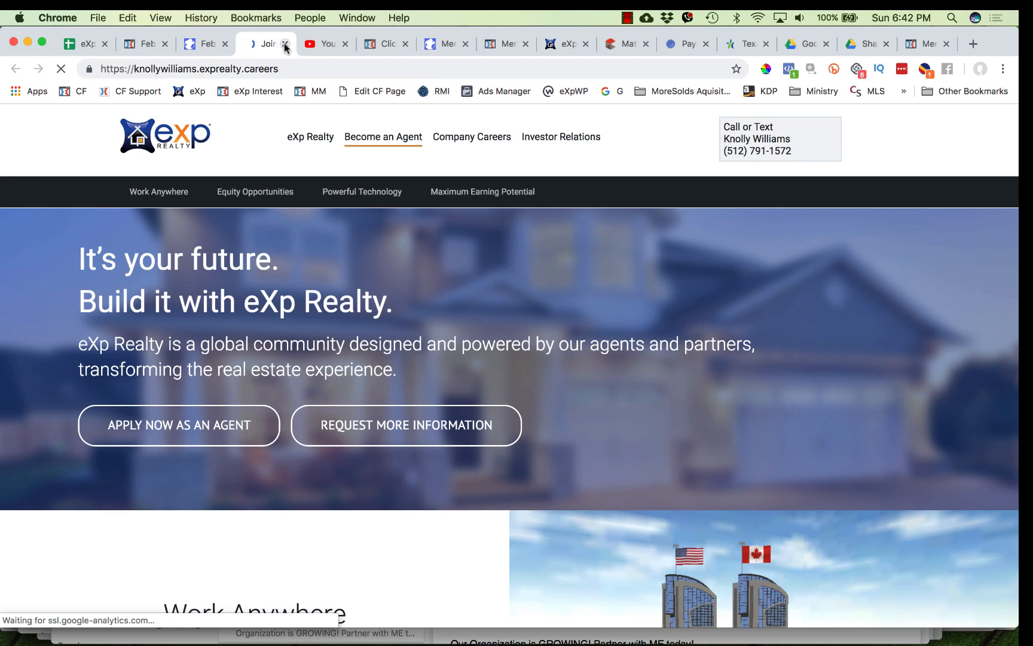
click(206, 45)
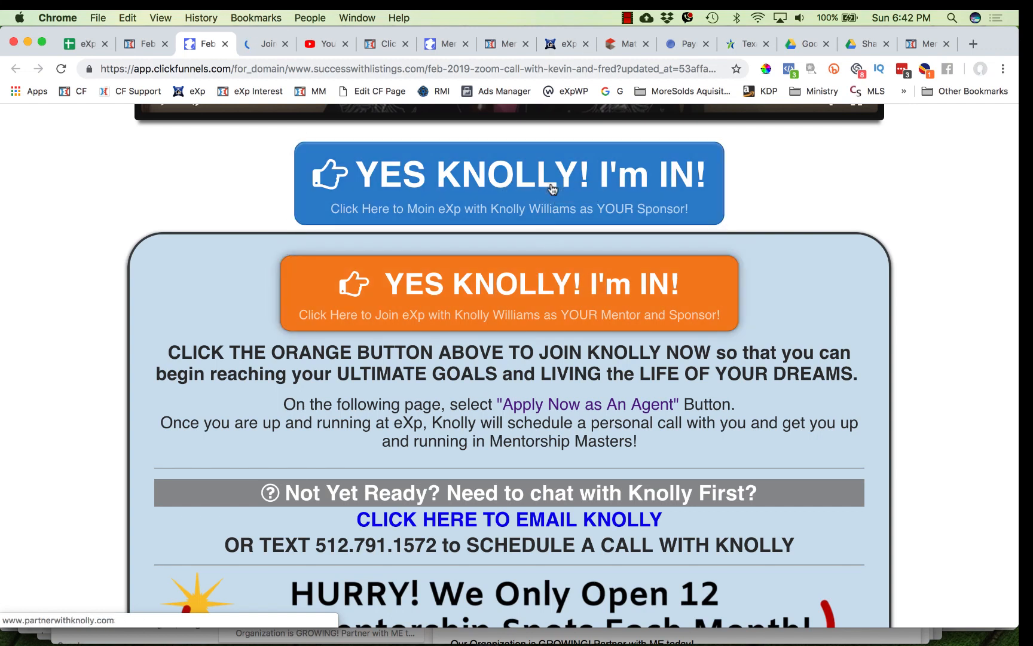
click(552, 189)
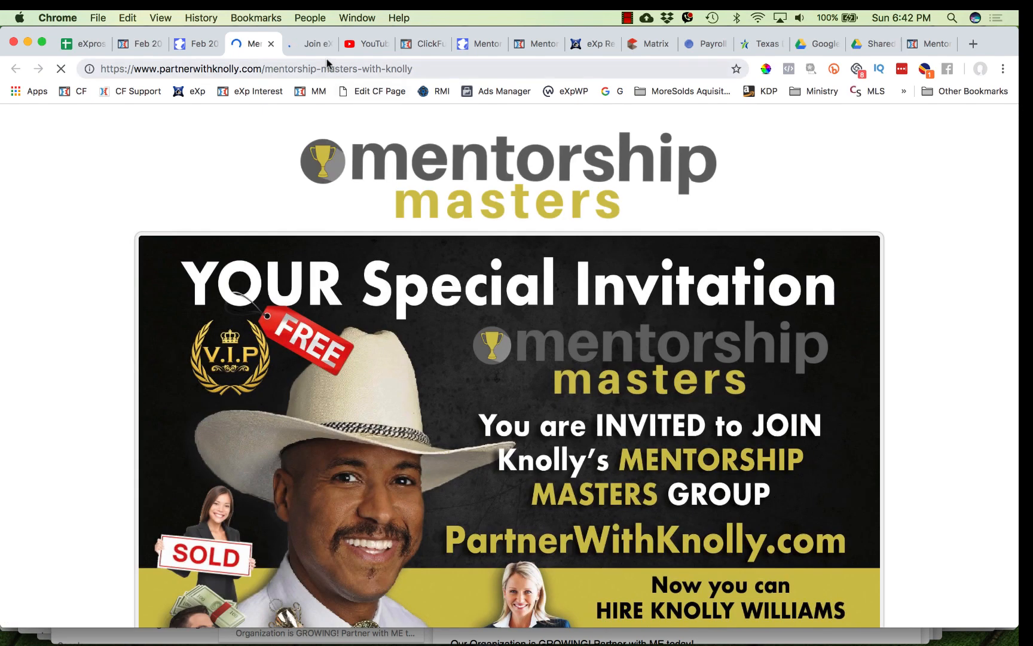
click(123, 68)
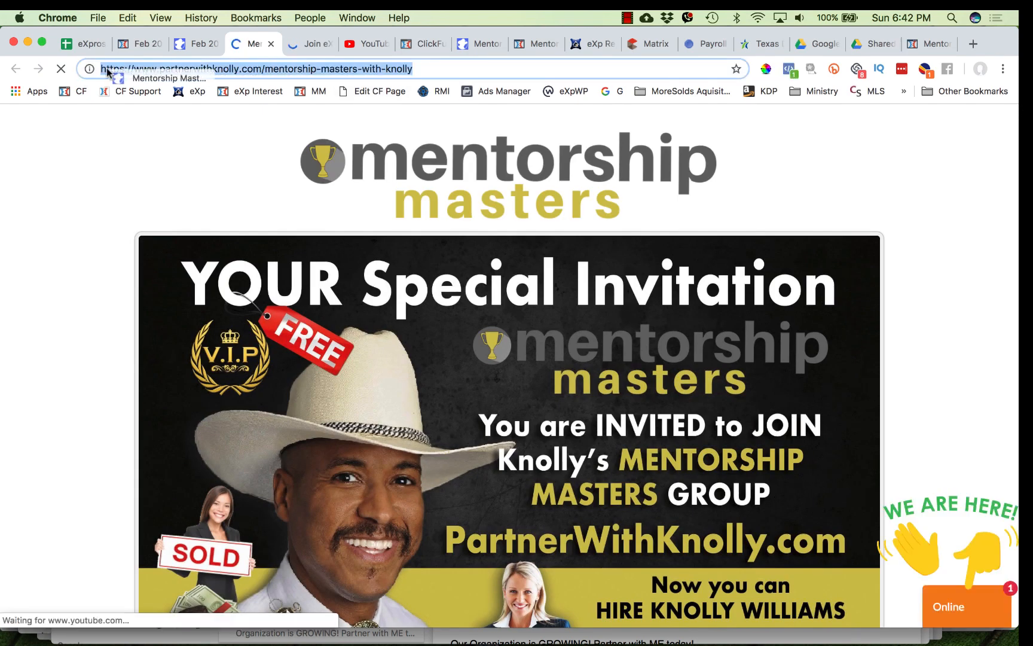
triple_click(133, 64)
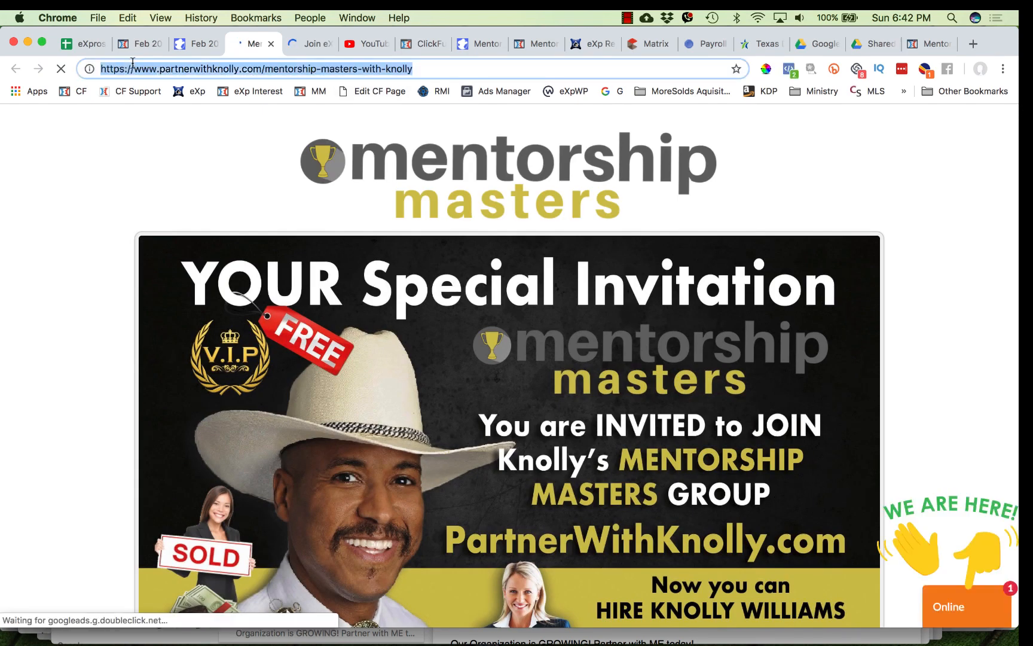
click(201, 42)
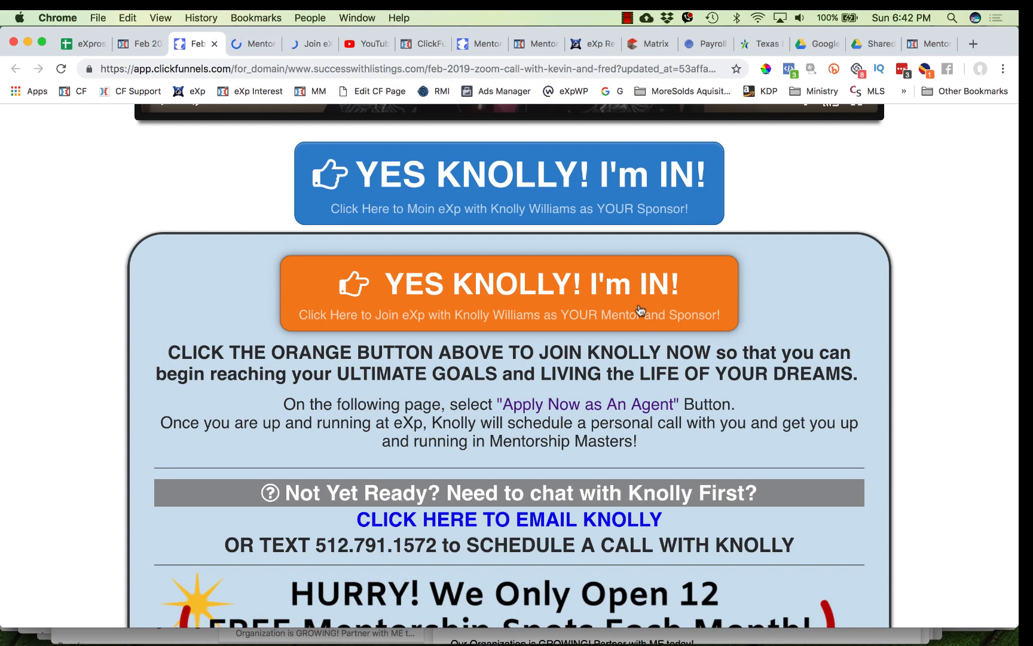
click(631, 296)
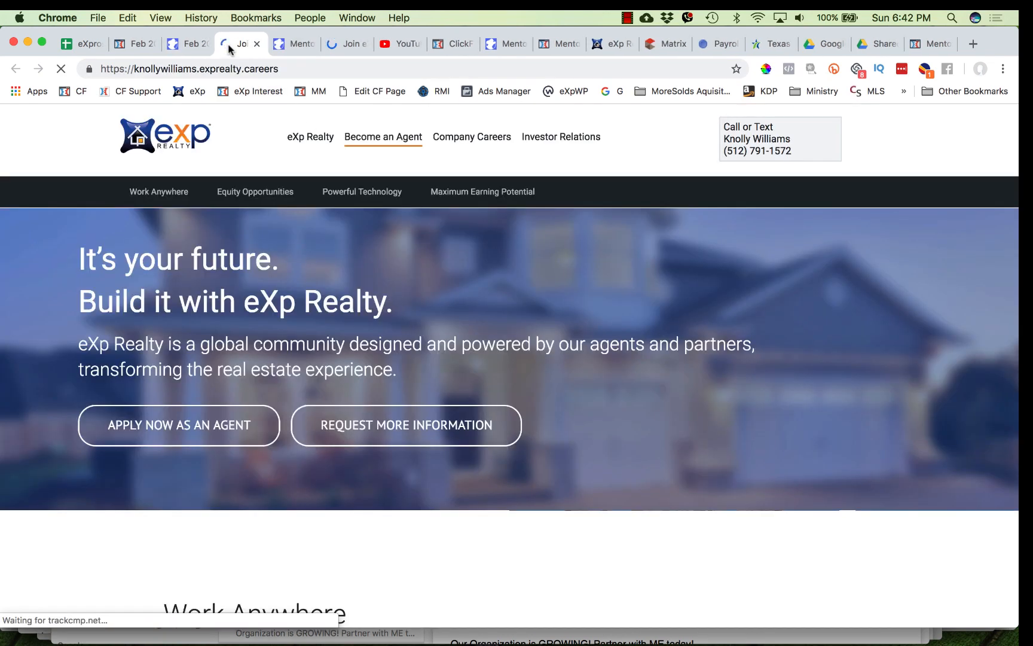
click(136, 44)
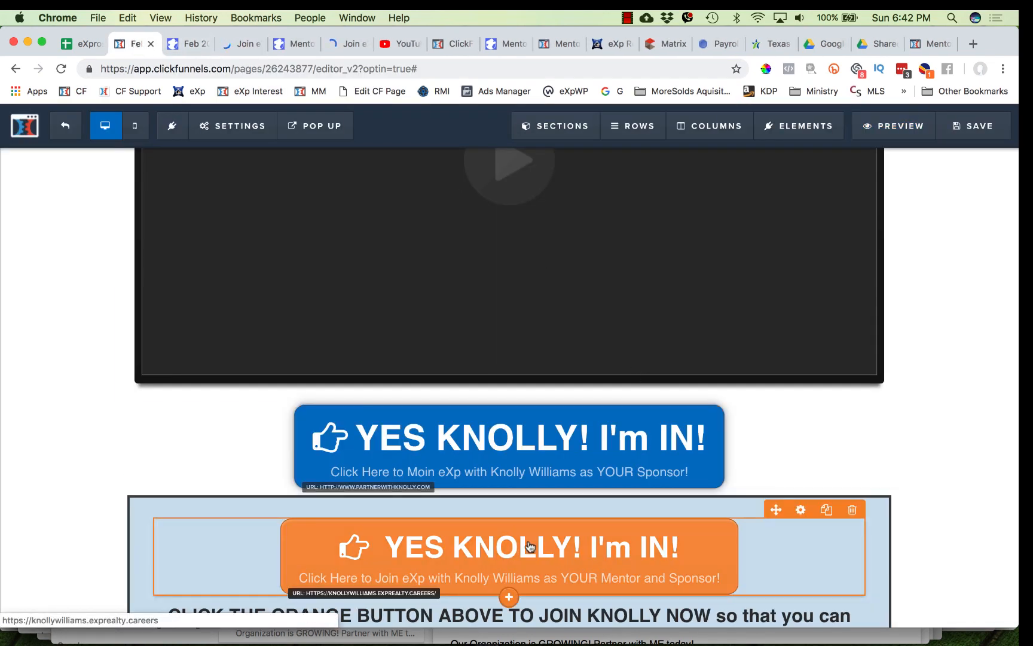
click(529, 546)
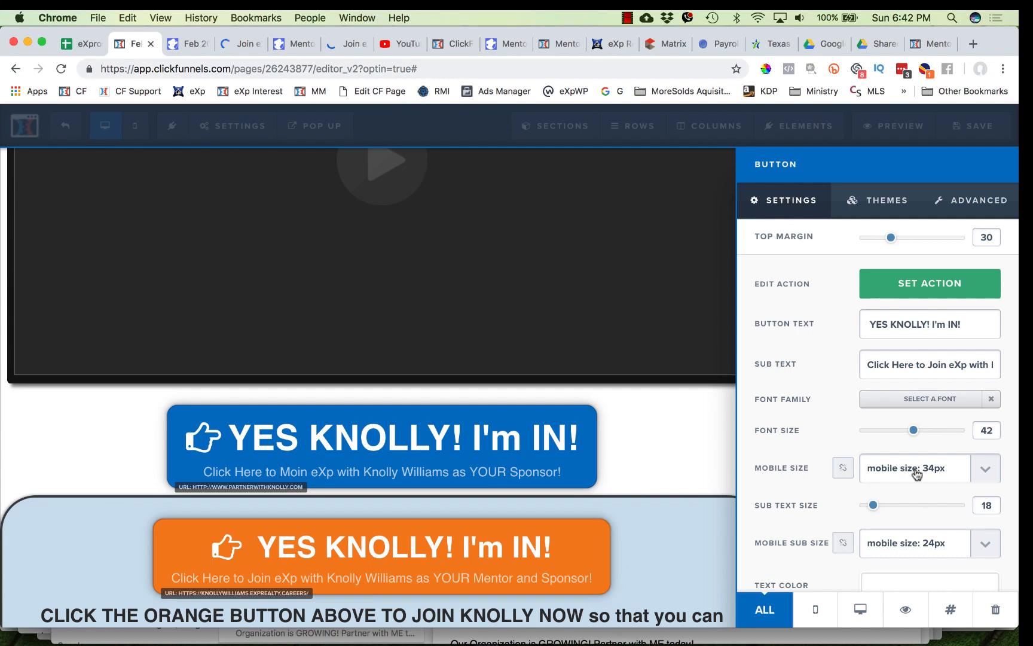
click(883, 203)
click(831, 206)
click(909, 290)
triple_click(850, 349)
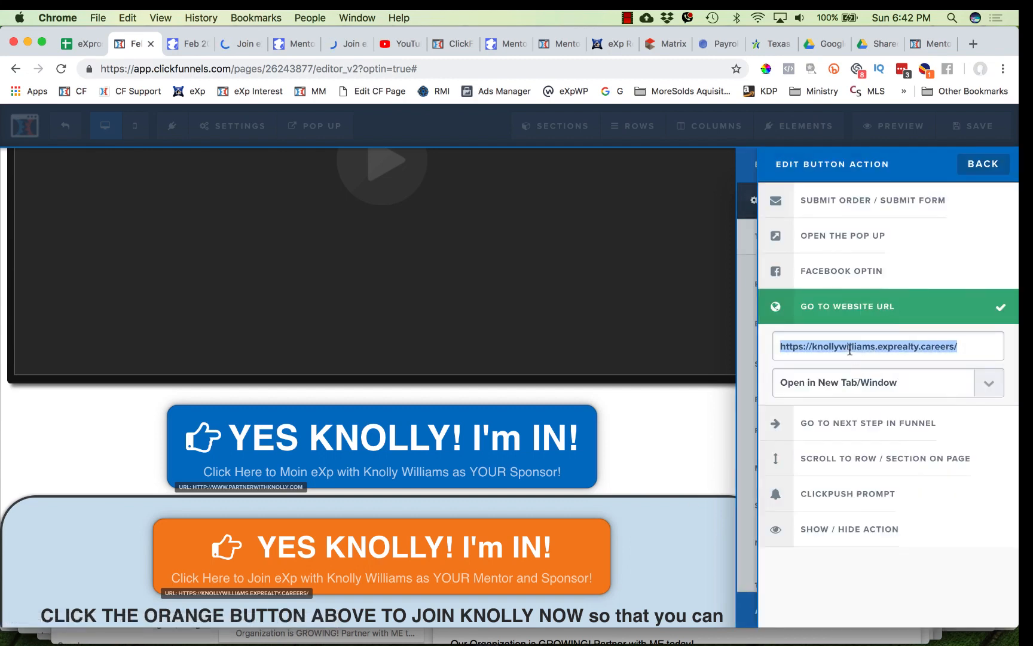
key(super+v)
click(590, 509)
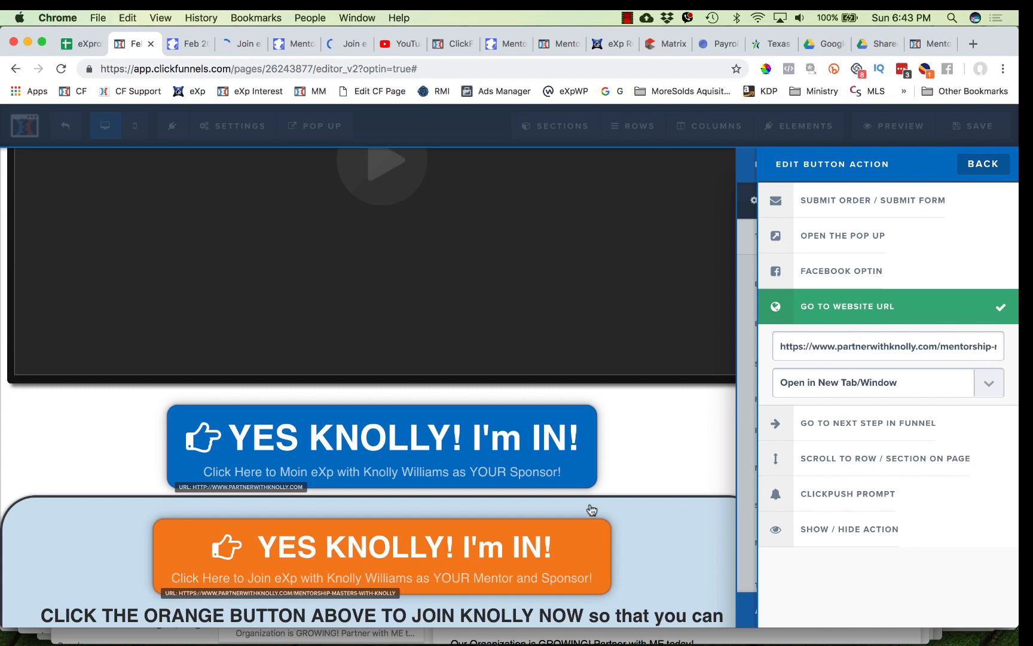
- Save the page and reload the preview to check the update
click(976, 124)
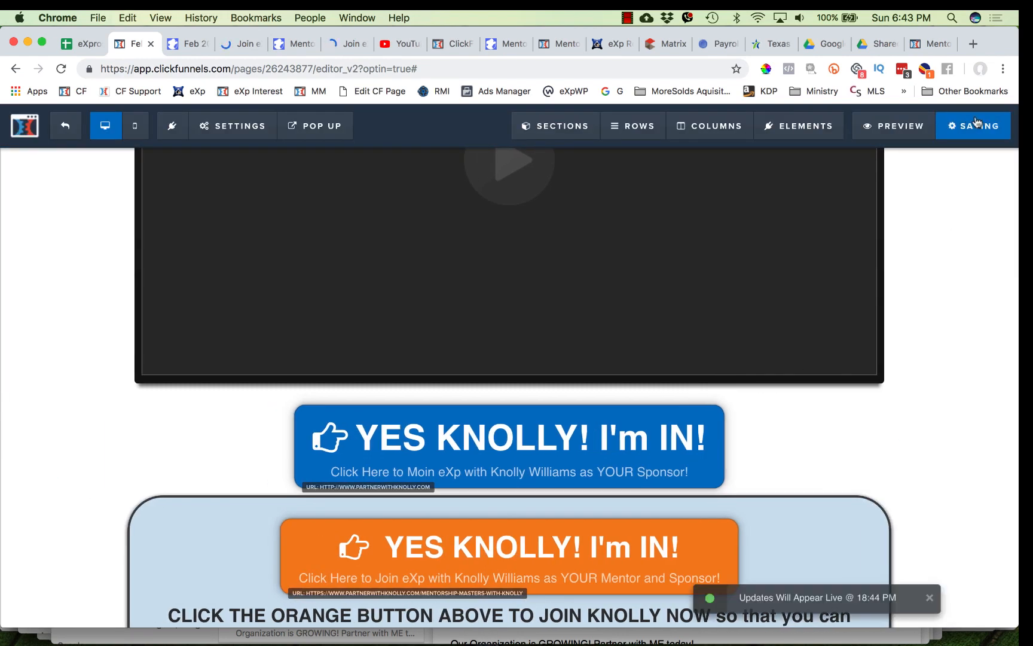
click(190, 46)
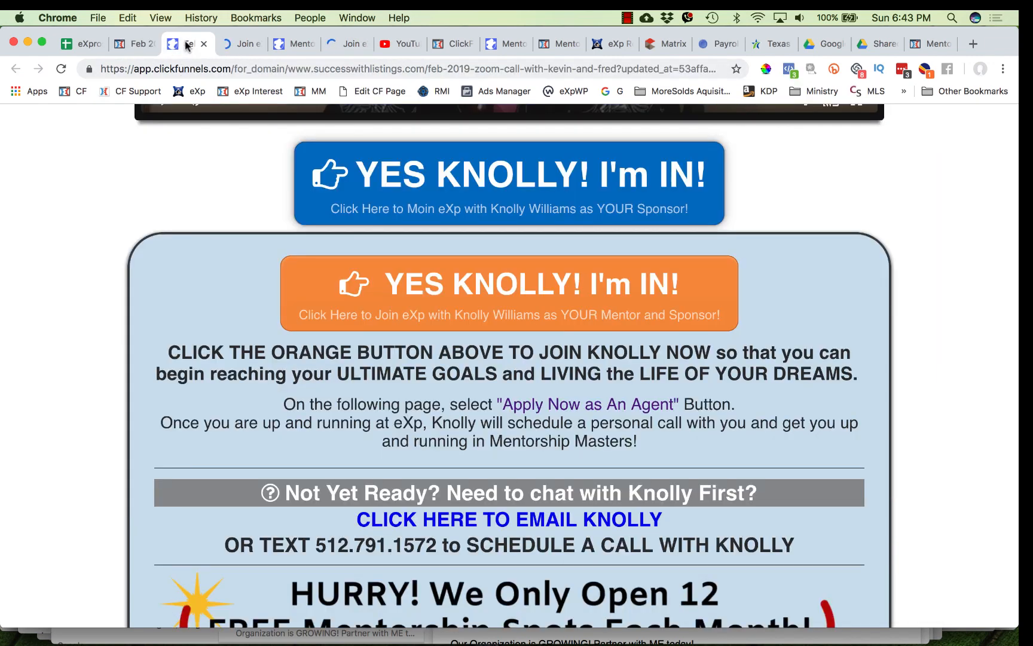
scroll(558, 245, up, 10)
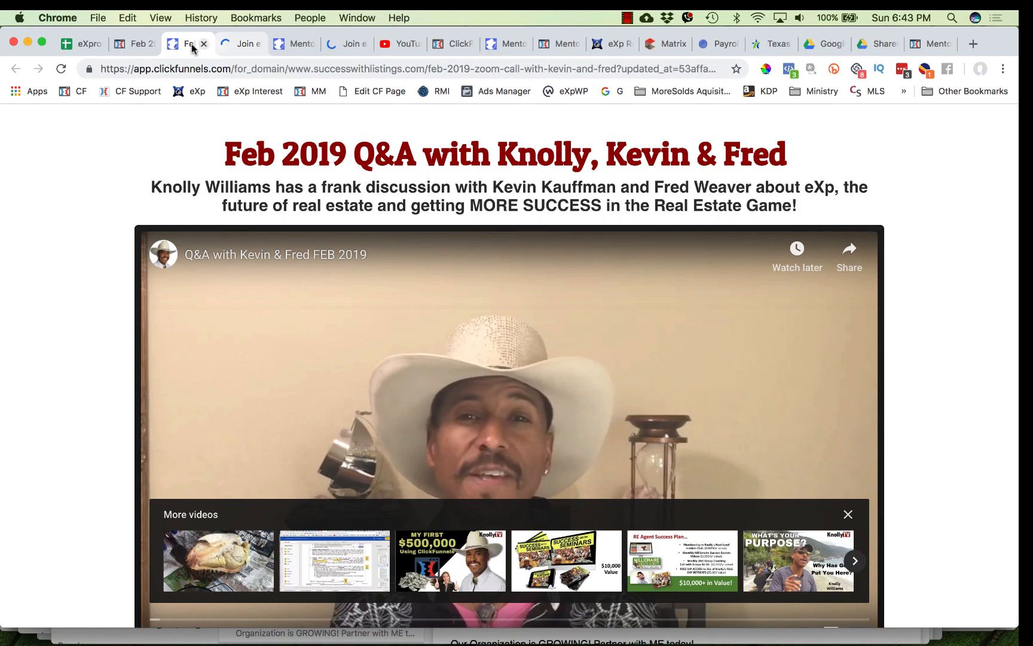
click(61, 70)
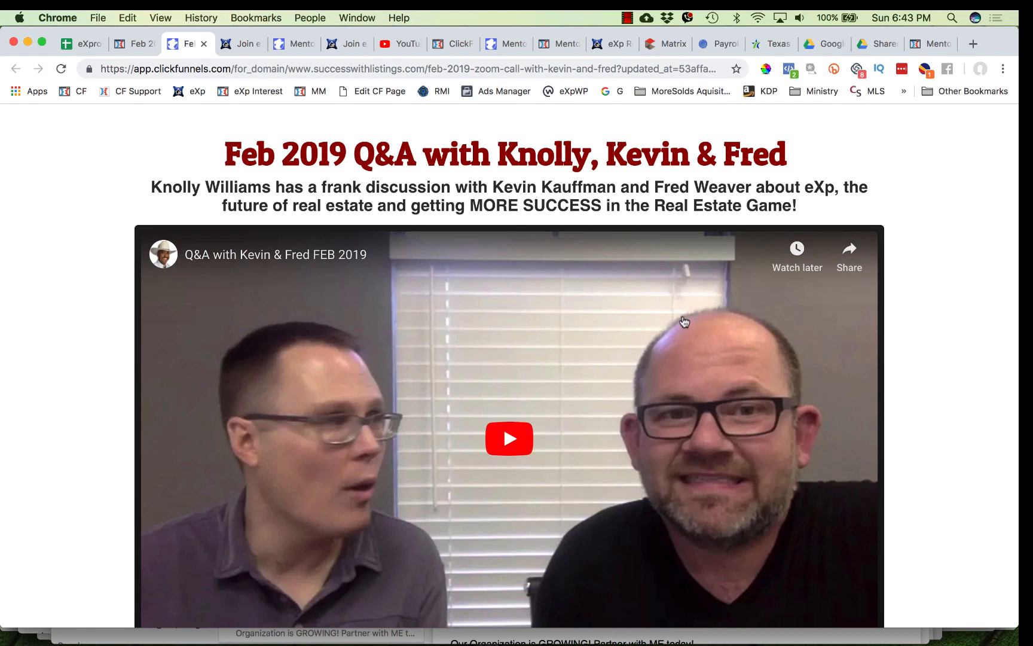
scroll(665, 406, down, 1)
scroll(665, 406, down, 3)
scroll(665, 405, up, 3)
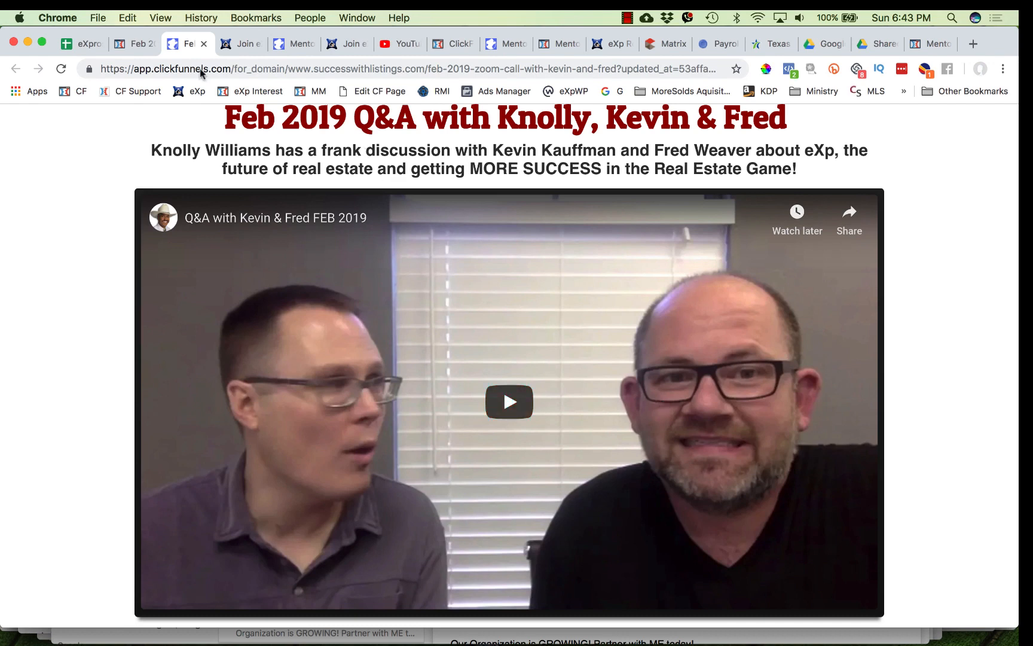
- Clone the headline and change the copy's text to * LIMITED TIME WEBINAR REPLAY *
click(142, 45)
scroll(557, 230, up, 5)
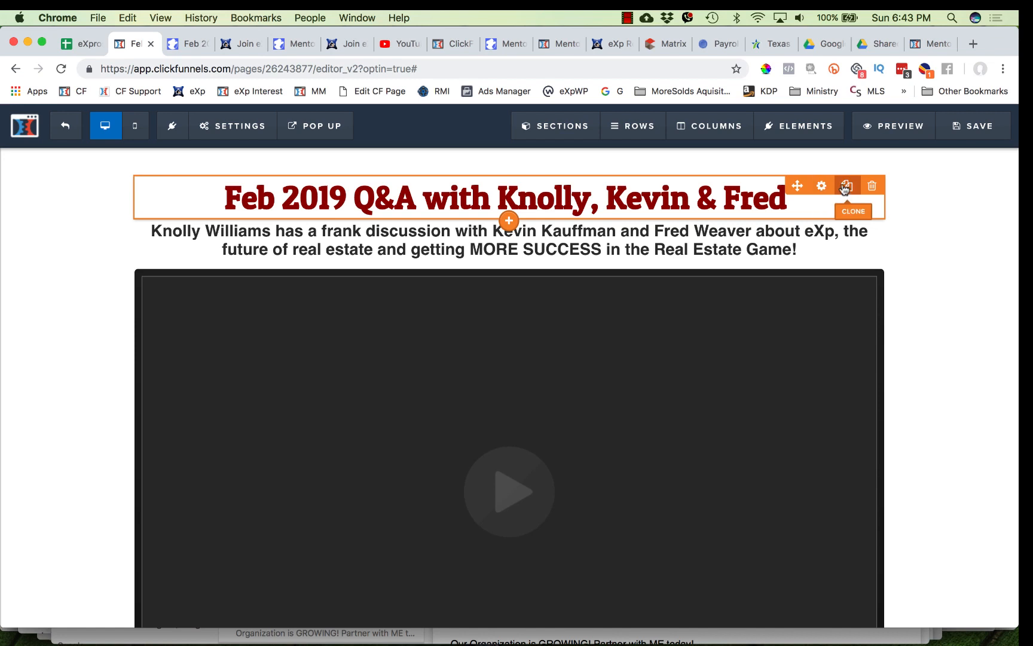
click(847, 186)
click(641, 243)
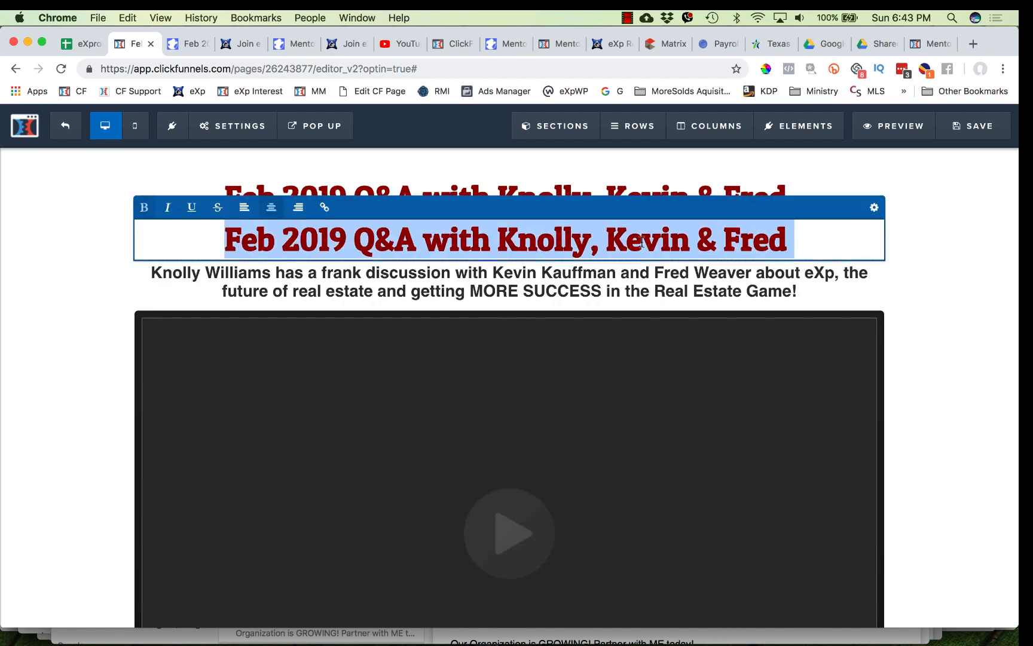
text(W)
key(BackSpace)
text(LIM)
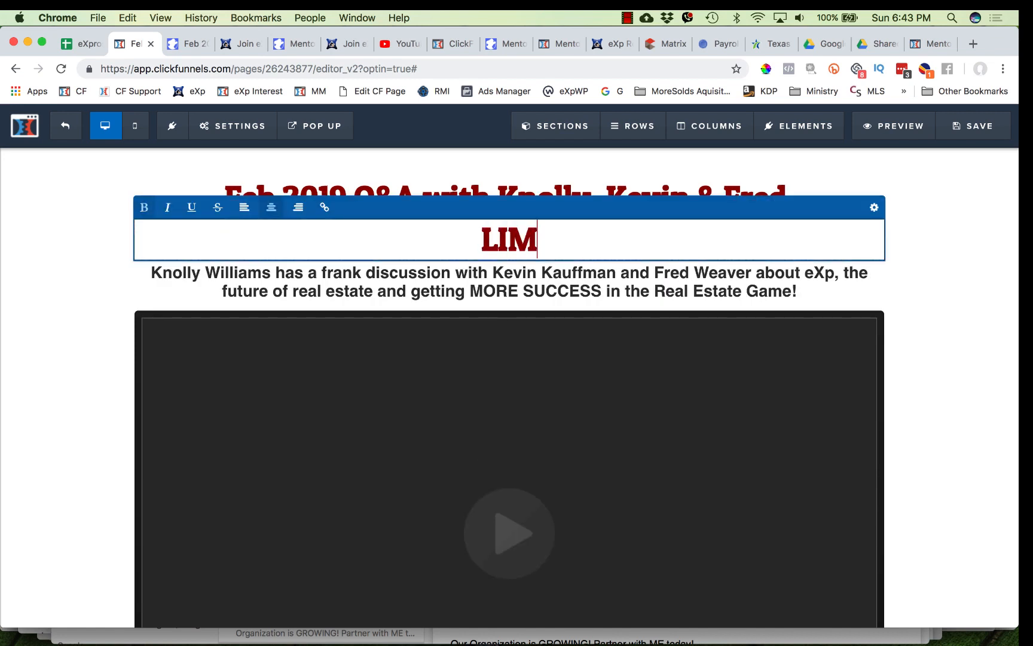
text(ITED TIME WEBINARE)
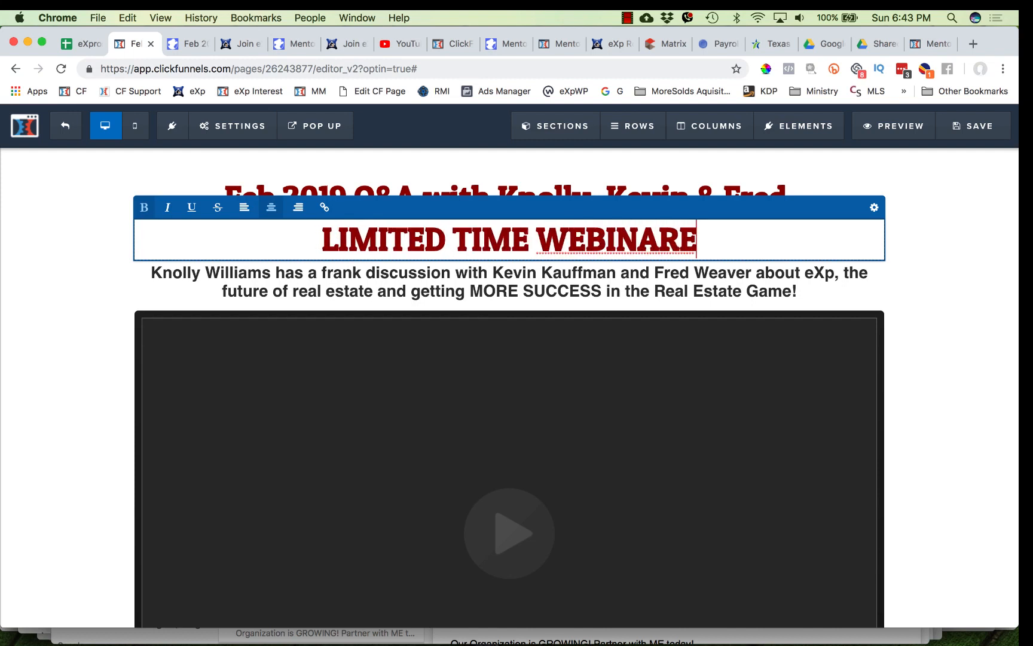
key(BackSpace)
text(RE)
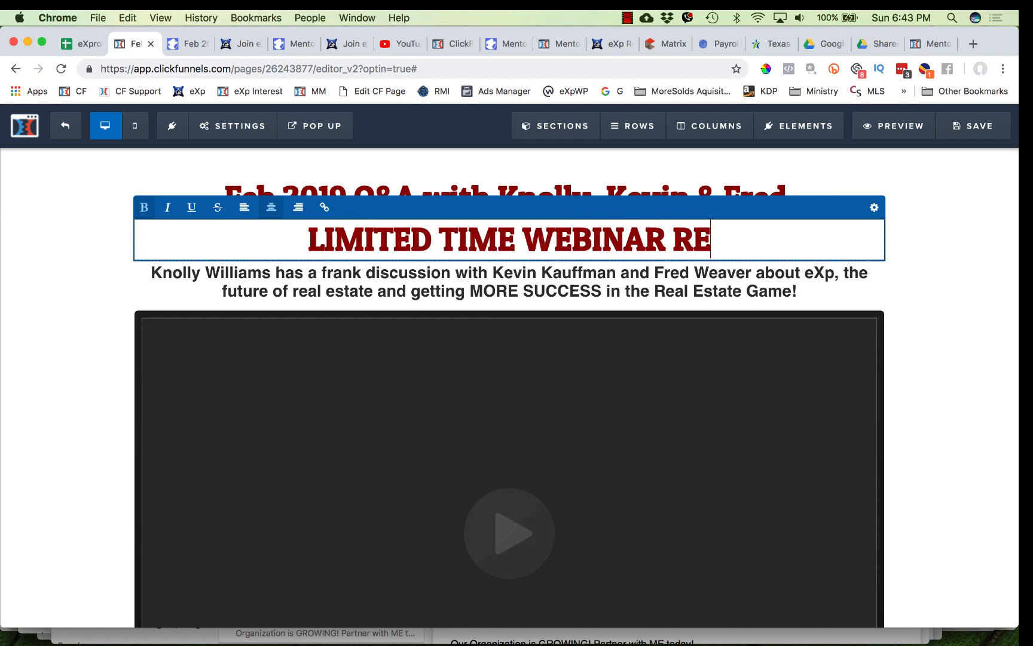
text(PLAT)
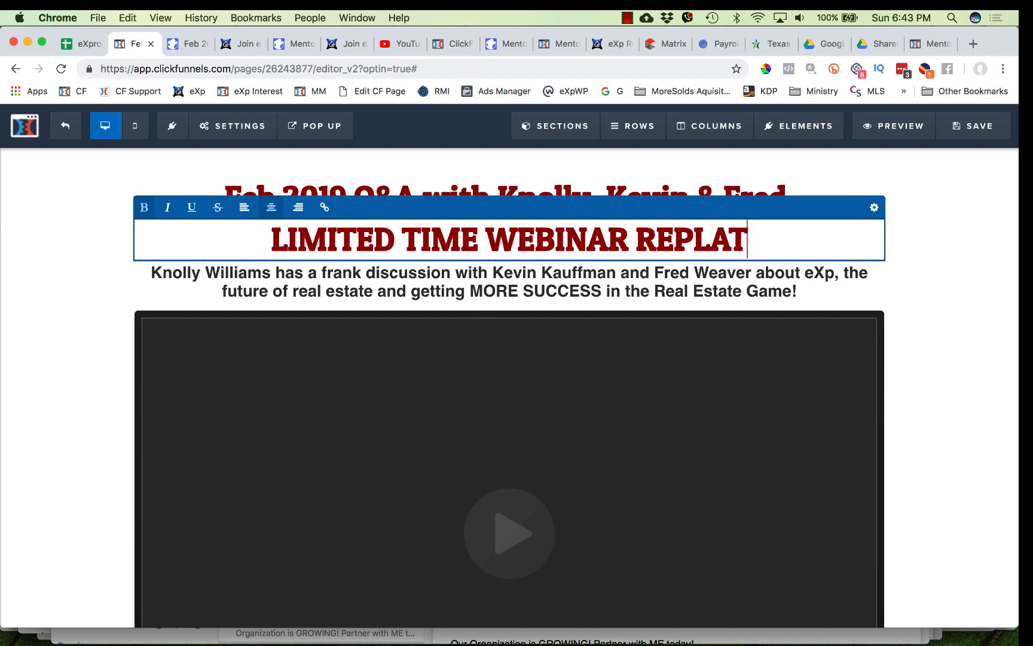
key(BackSpace)
text(Y *)
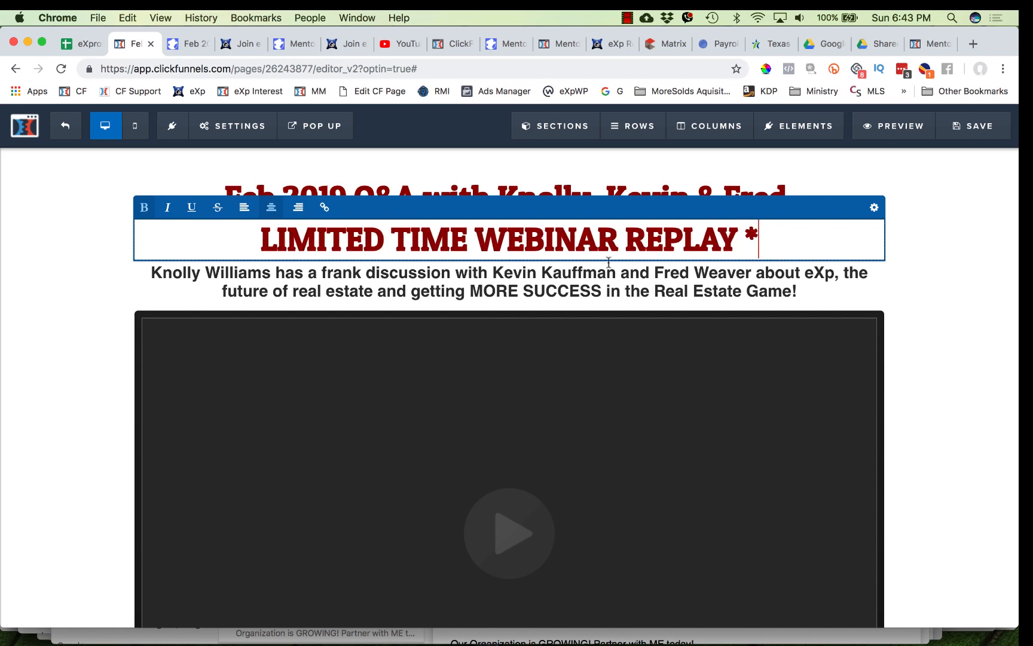
click(261, 238)
text(*)
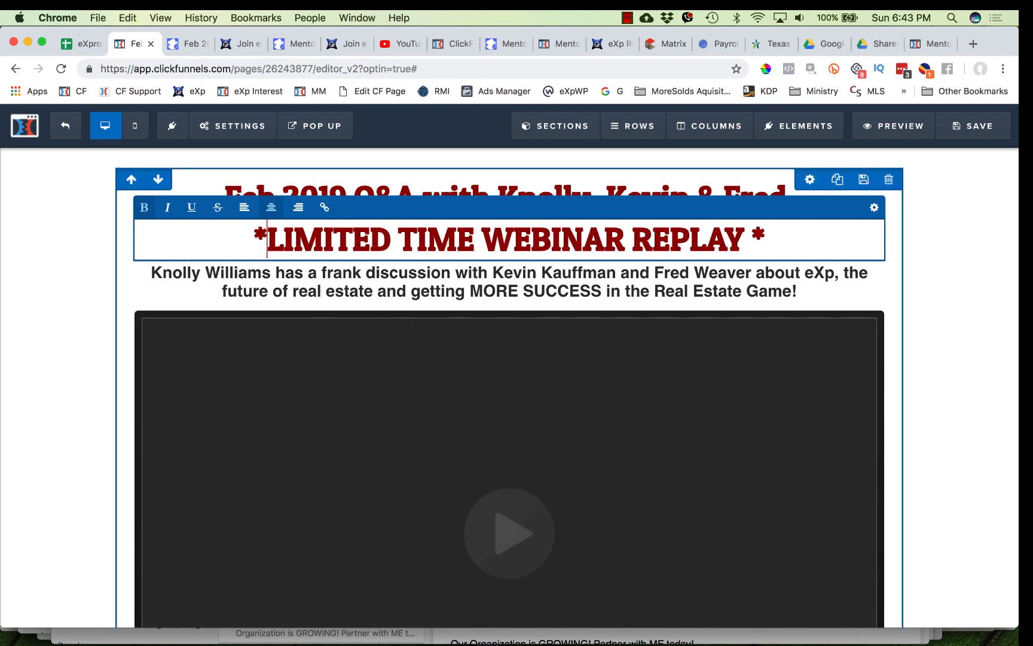
- Set the new headline's text color to gray #606060 and save the page
click(874, 206)
click(903, 389)
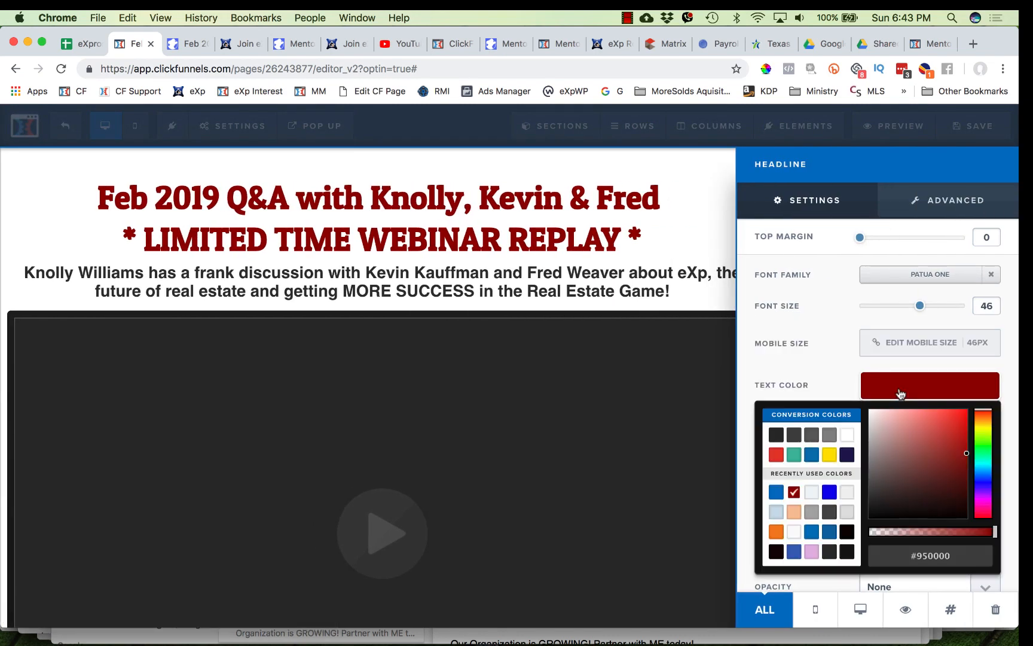
click(811, 436)
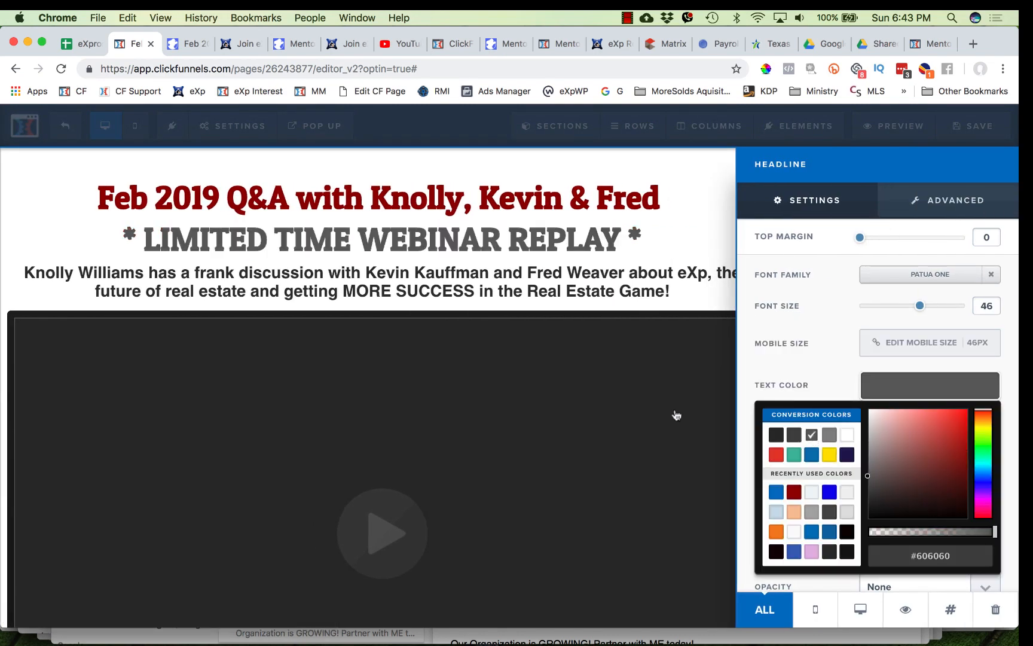
click(677, 296)
click(973, 126)
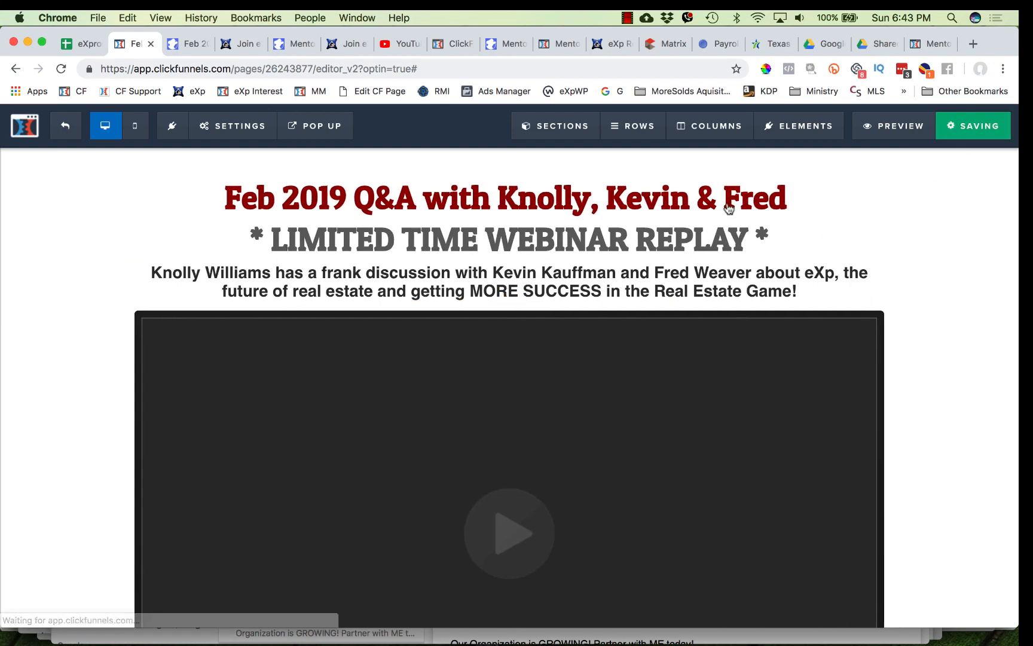
- Reload the preview page to check the new headline
click(191, 44)
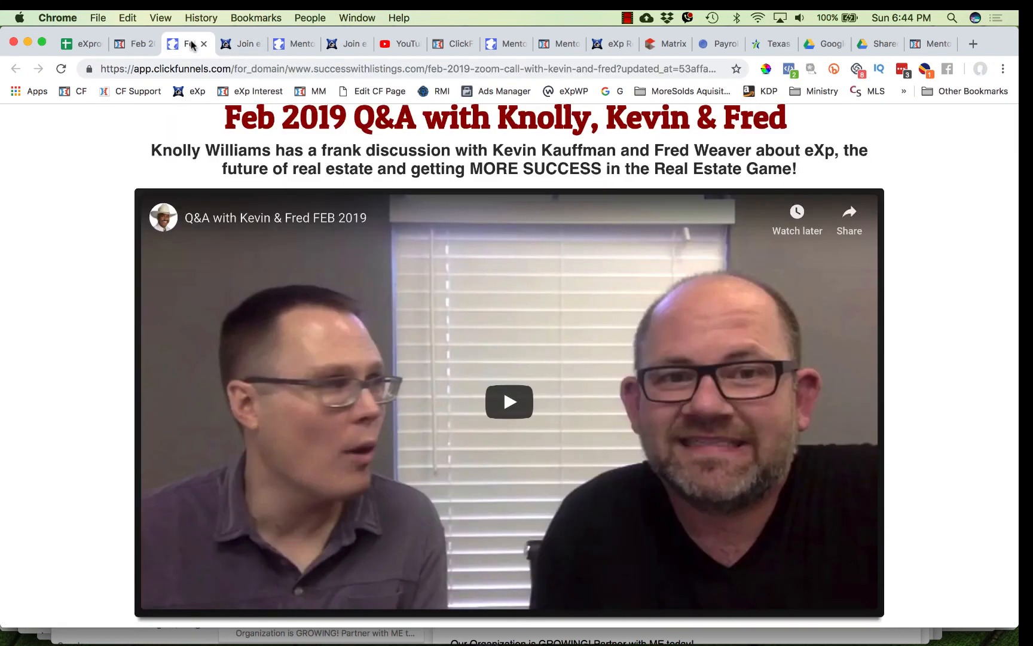
click(58, 67)
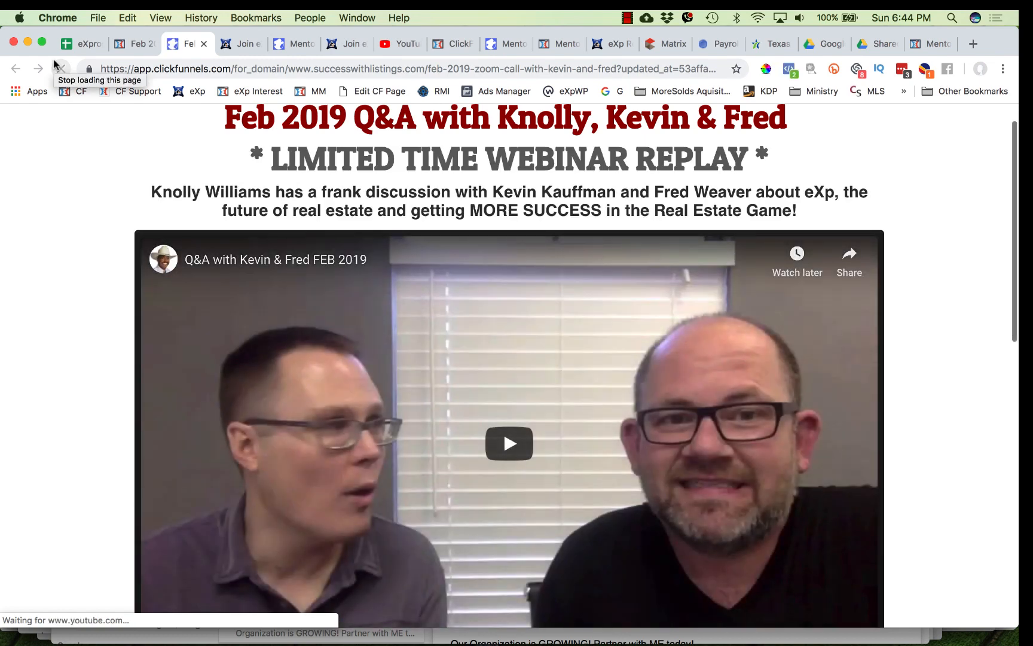
scroll(422, 346, down, 7)
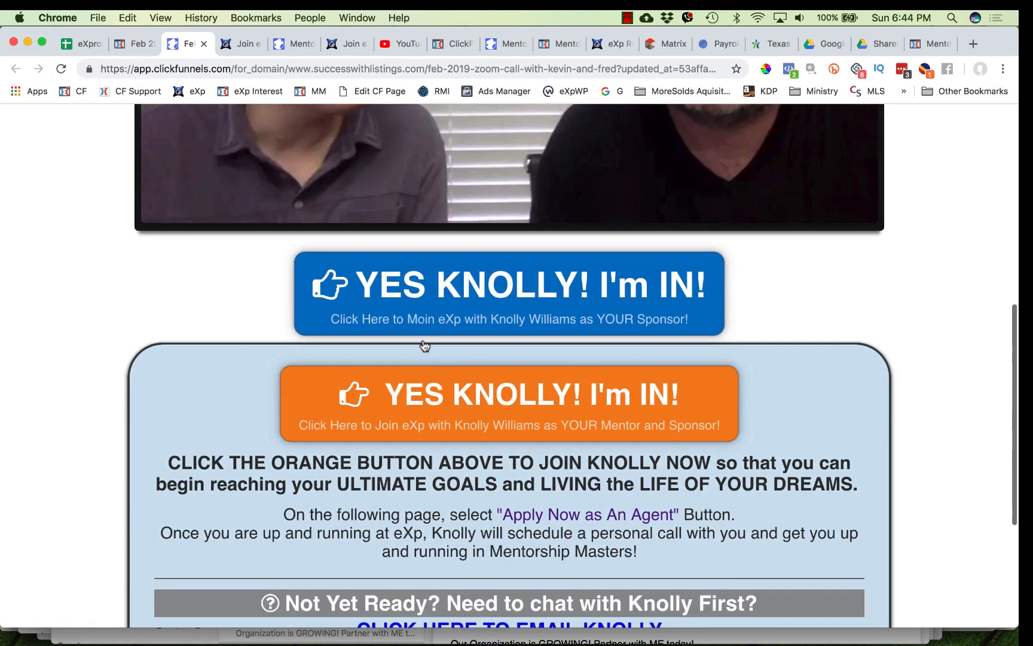
scroll(422, 346, up, 3)
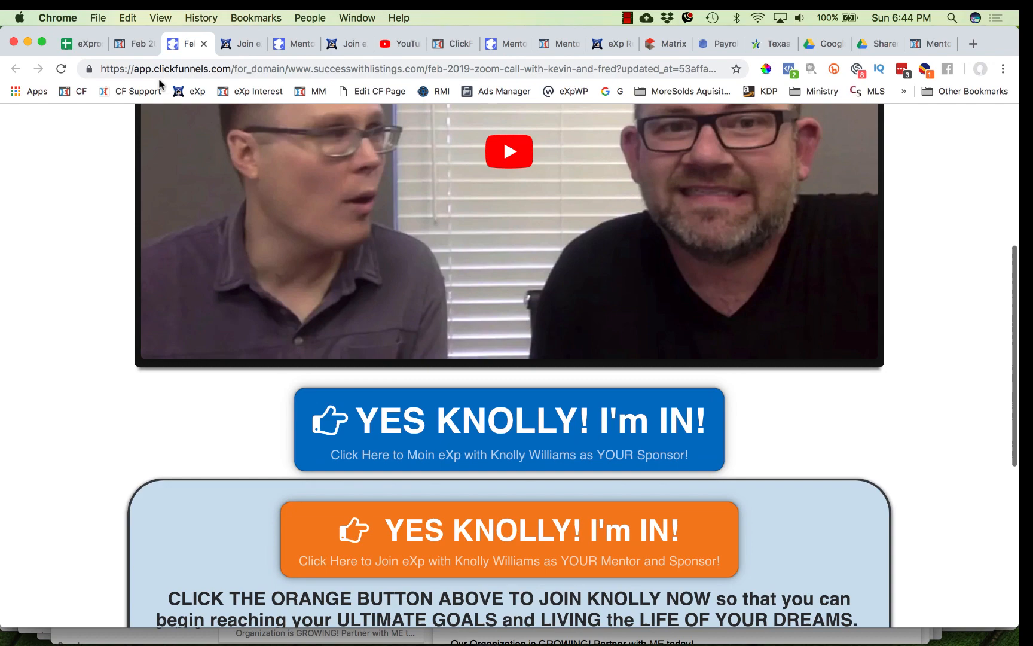
click(137, 44)
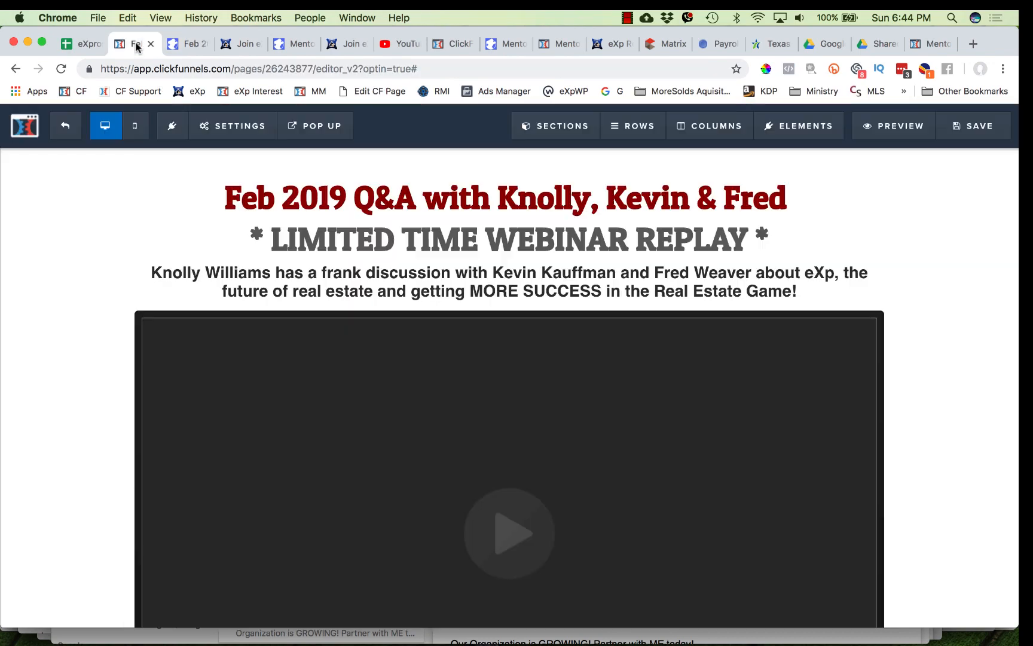
- Delete the blue button row below the video, confirming the deletion
scroll(450, 314, down, 9)
scroll(683, 405, up, 3)
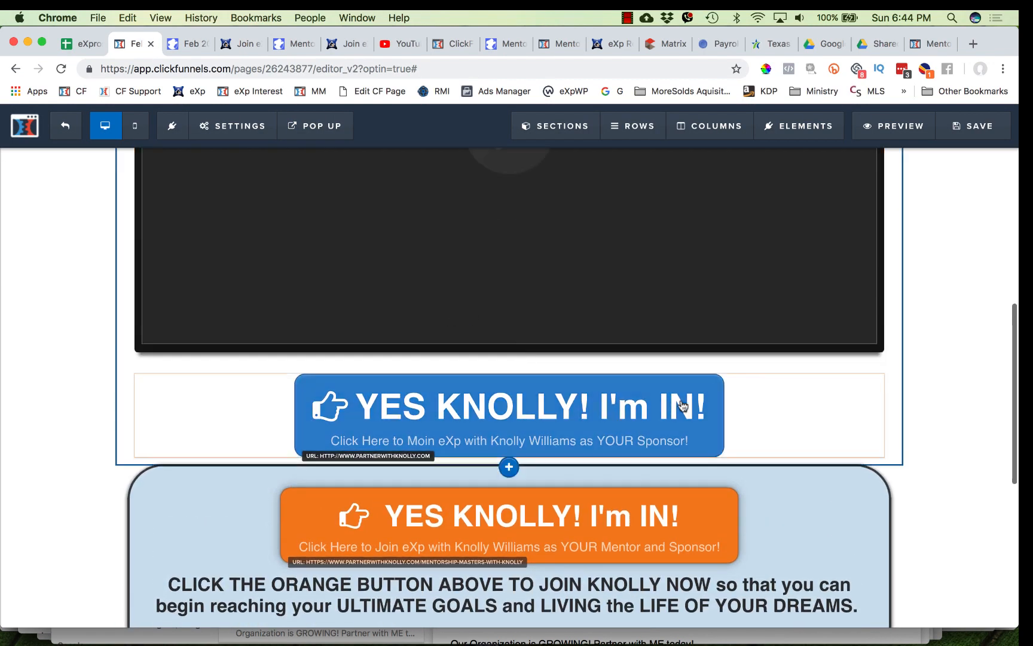
click(872, 365)
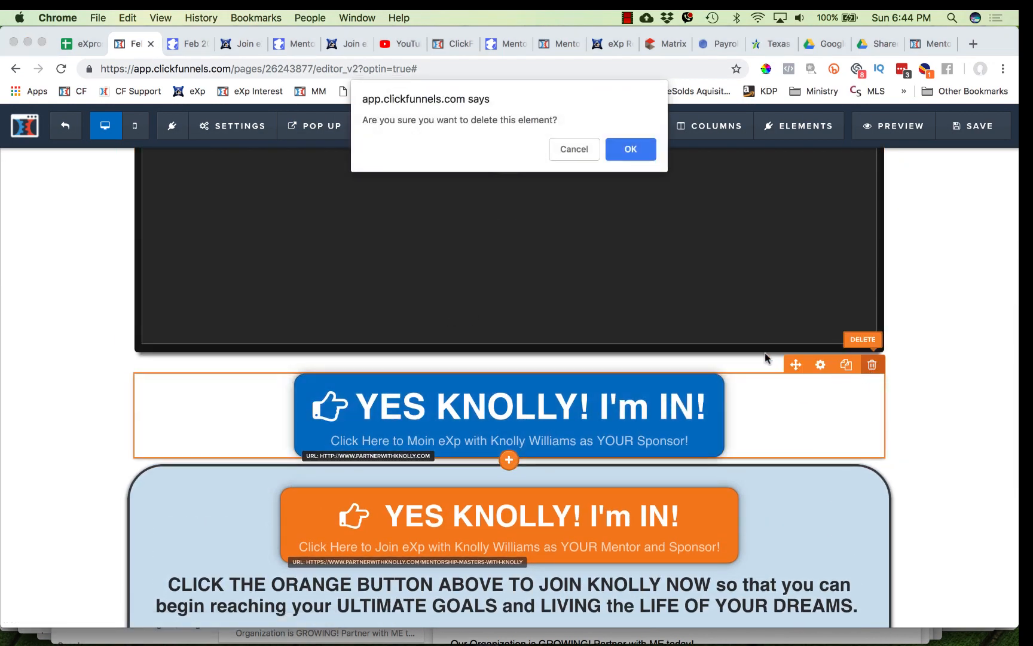
click(632, 150)
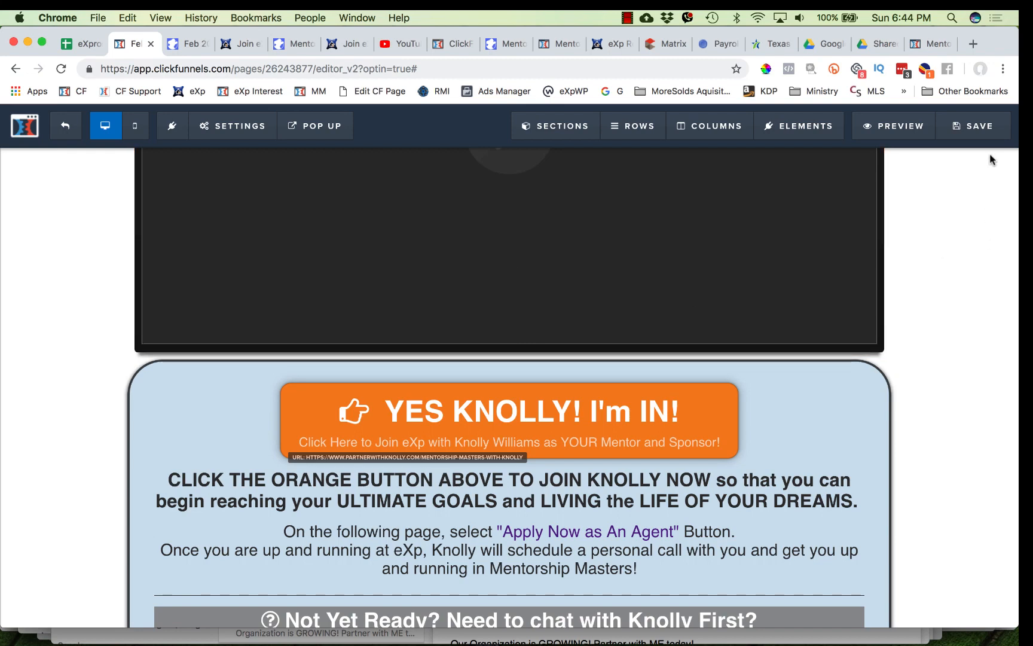
- Set the orange button row's top margin to 20 and save the page
click(800, 351)
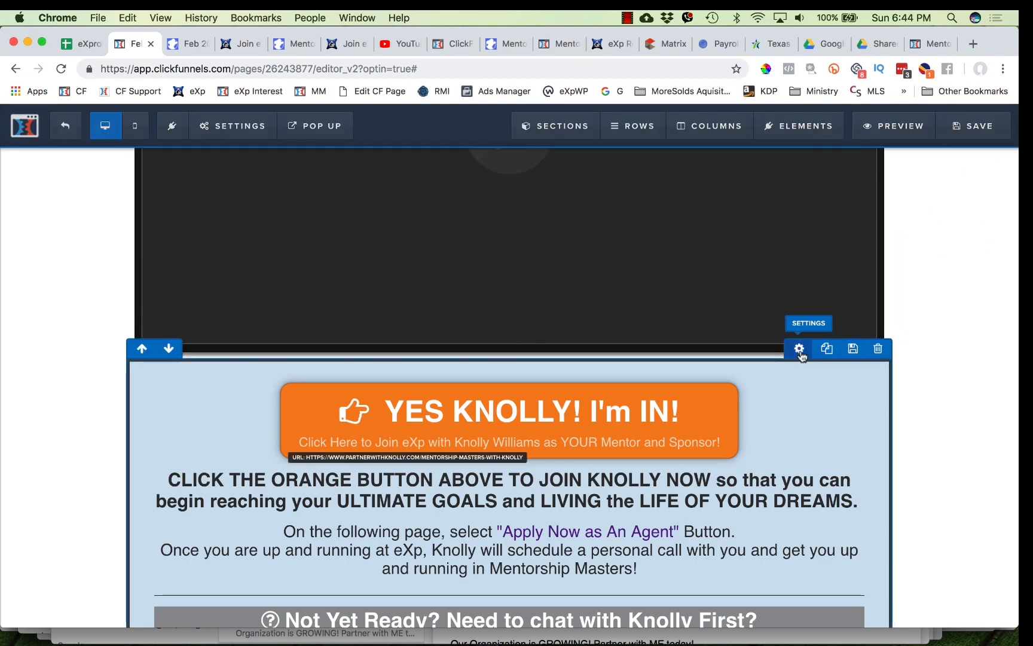
drag(859, 238, 876, 237)
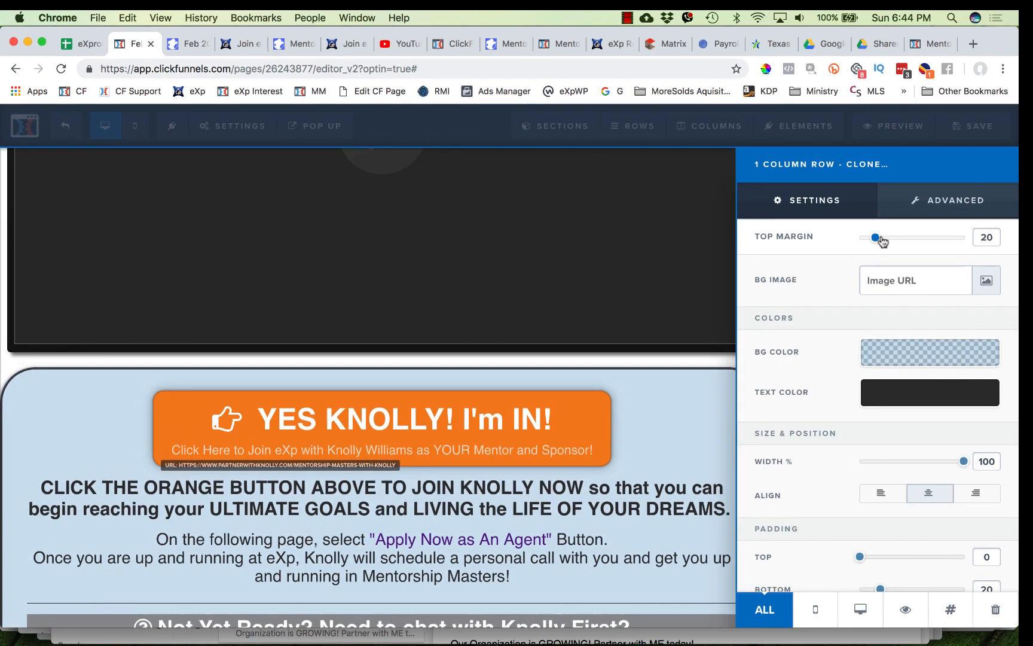
click(640, 383)
click(968, 127)
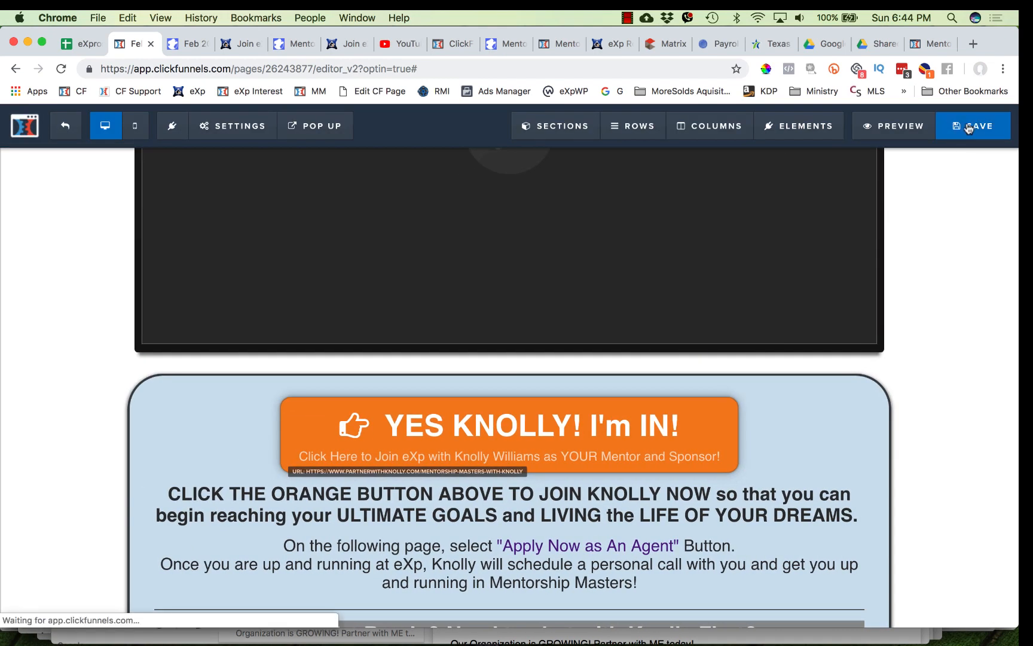
- Reload the preview and scroll through the page to review the changes
click(190, 43)
click(61, 70)
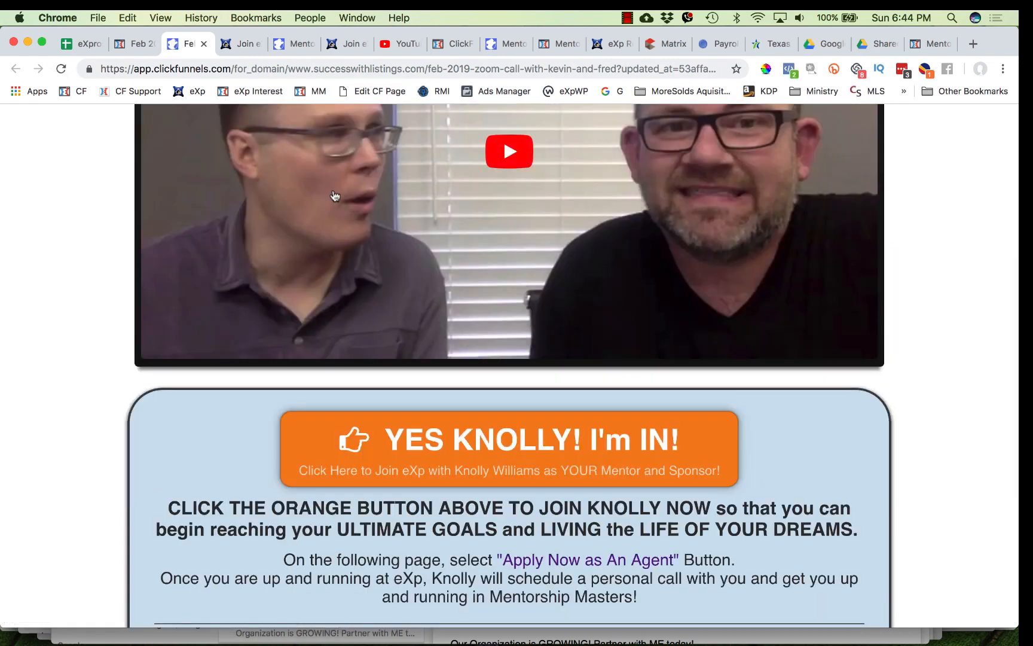
scroll(335, 196, up, 6)
scroll(335, 196, down, 3)
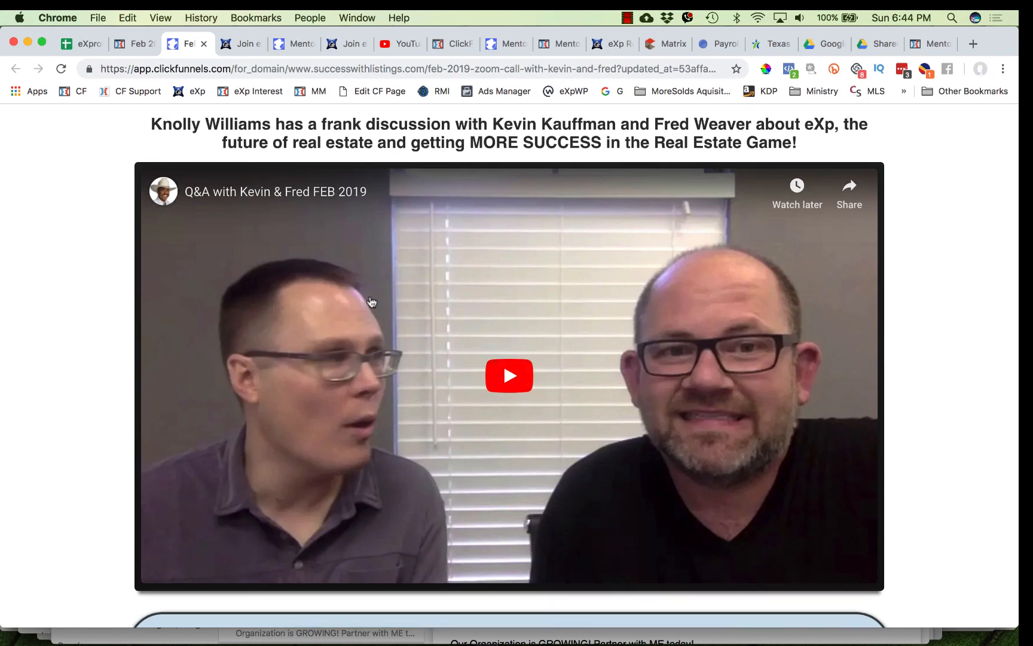
scroll(517, 447, down, 8)
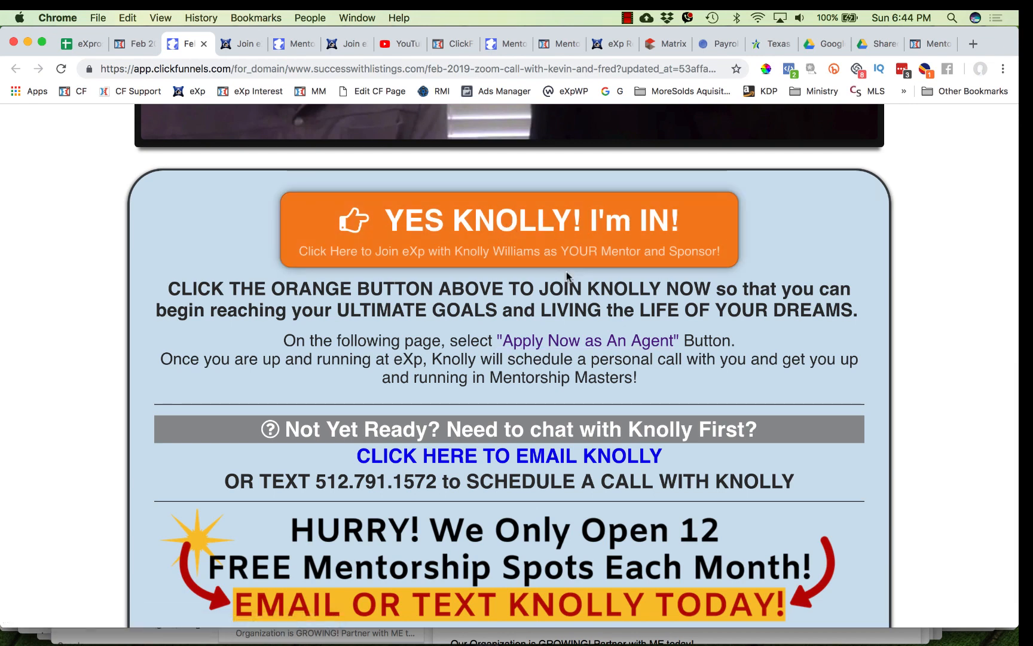
scroll(565, 399, up, 8)
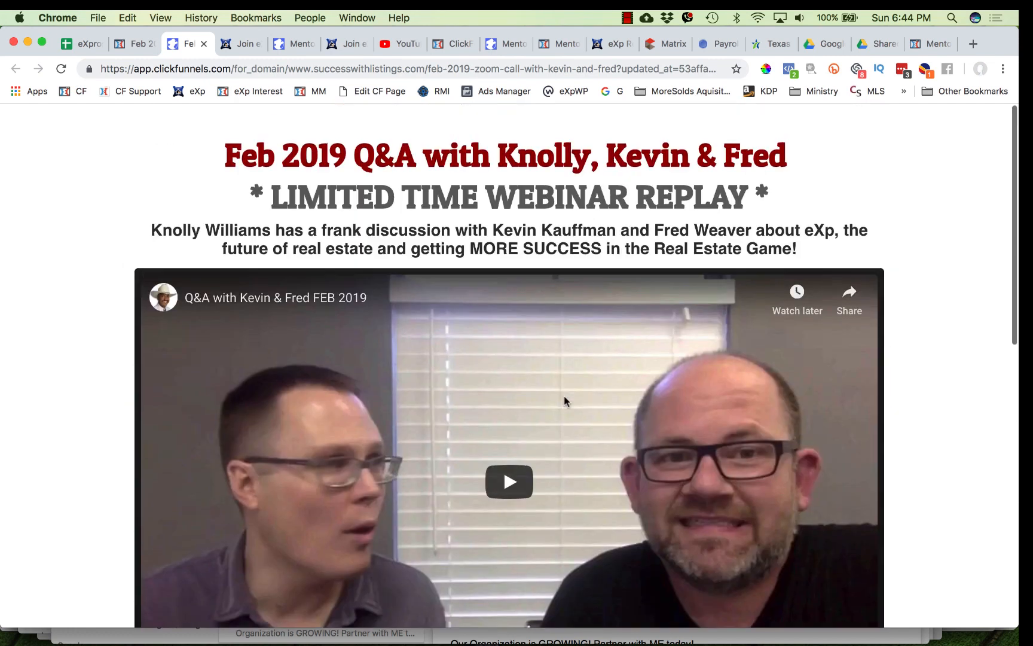
scroll(565, 400, down, 1)
scroll(564, 399, up, 4)
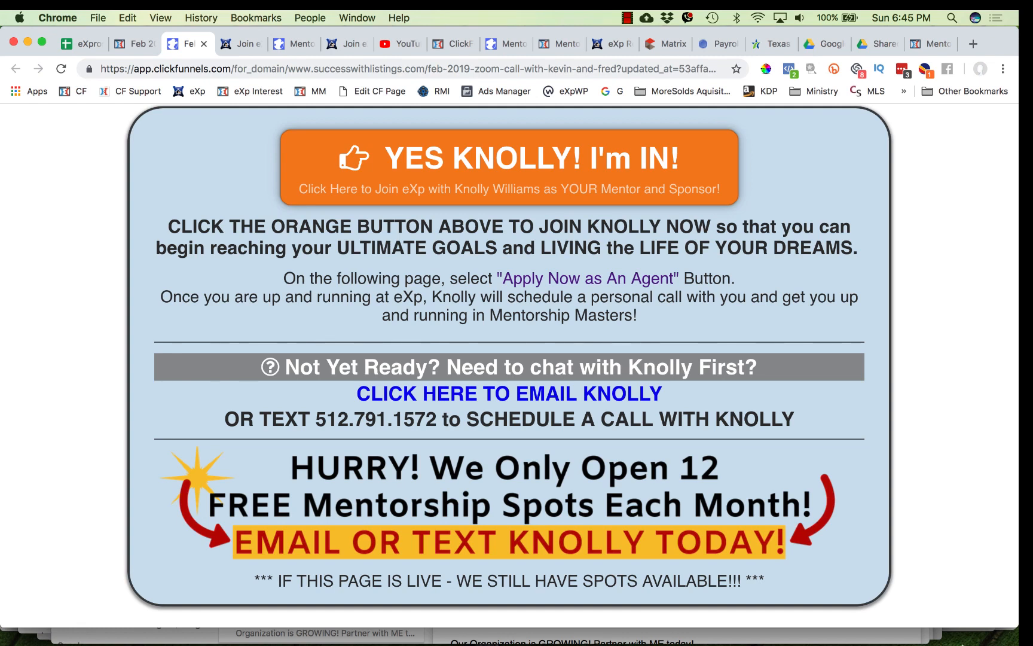
click(897, 616)
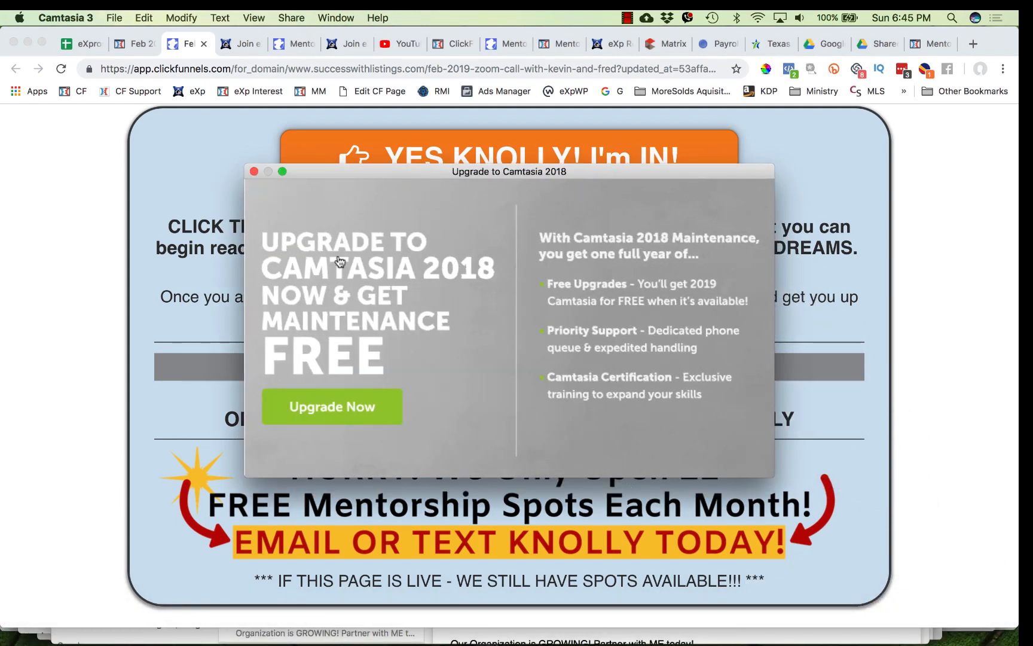
click(254, 172)
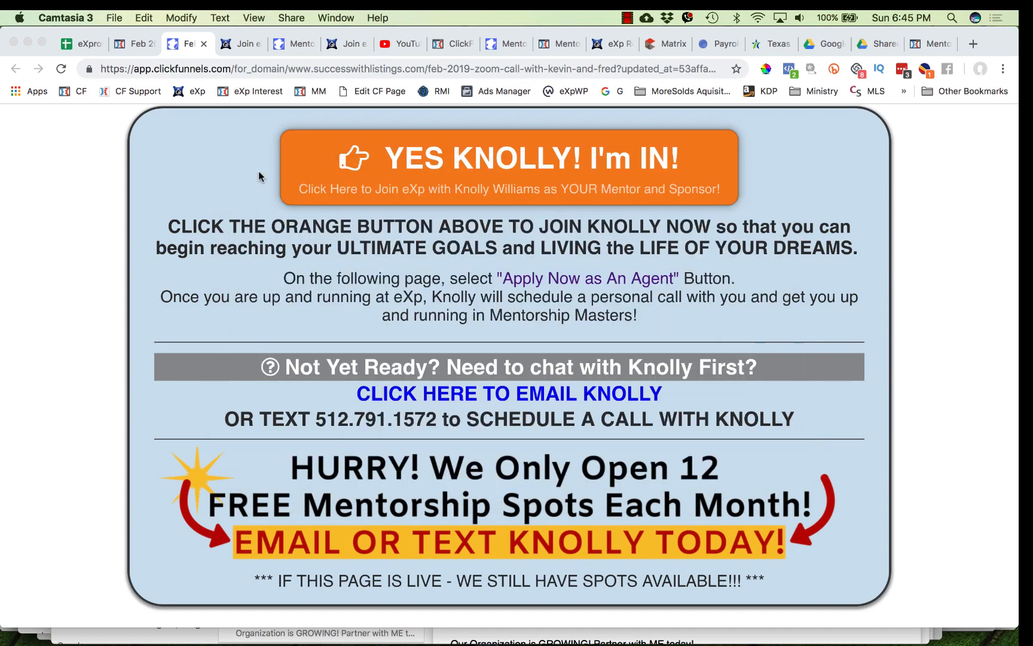
mouse_move(891, 636)
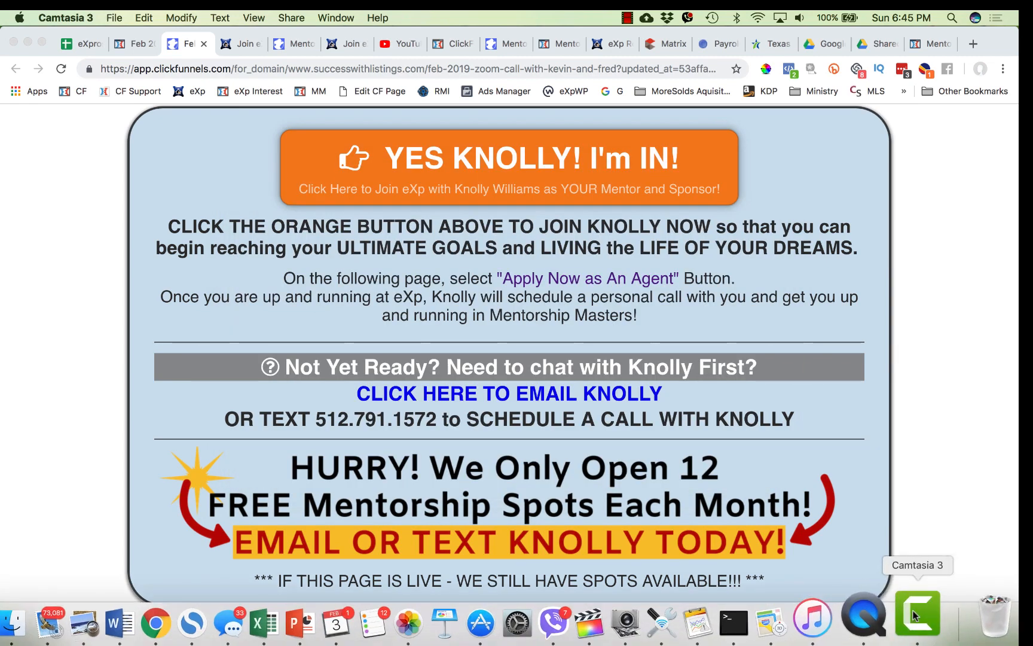
click(113, 18)
mouse_move(80, 18)
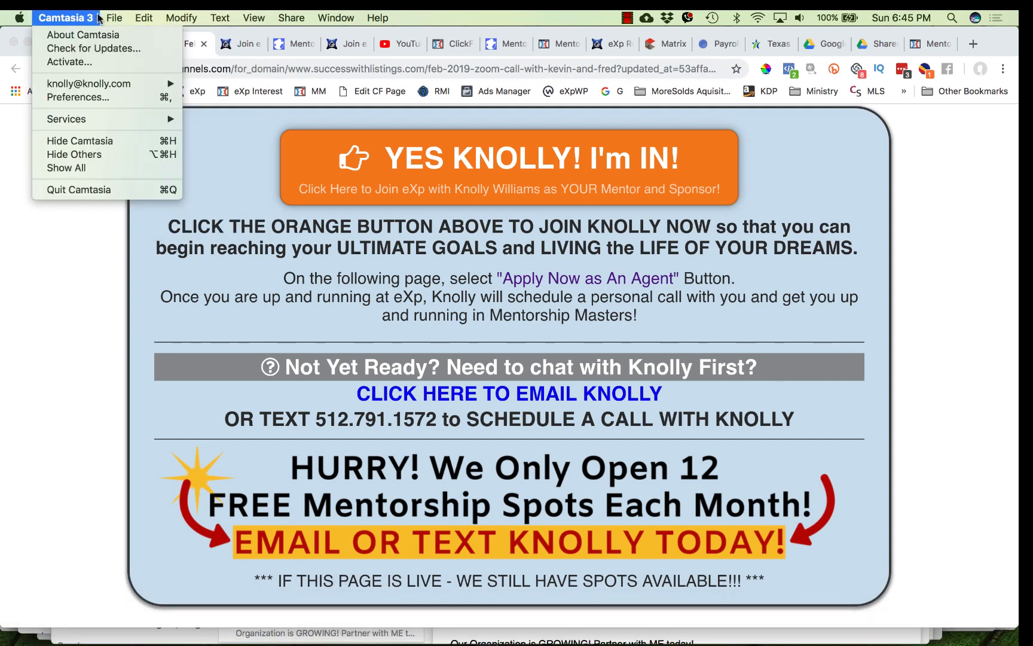